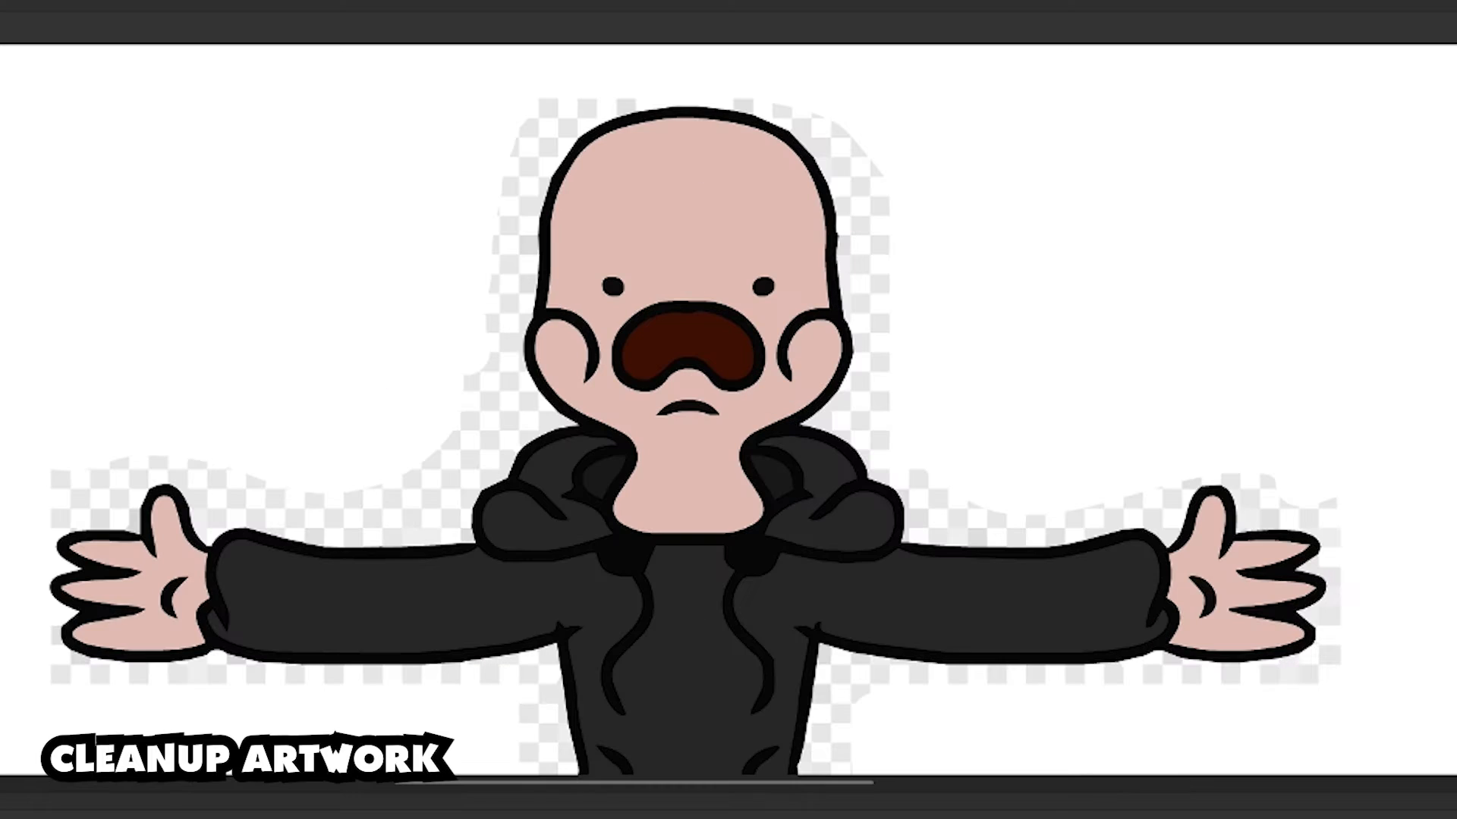
- Delete the checkered background squares along the head's right side, above both arms and beside the neck
key("Delete")
left_click(878, 206)
left_click(877, 167, "shift")
left_click(858, 146, "shift")
left_click(840, 129, "shift")
left_click(781, 110, "shift")
left_click(334, 519, "shift")
left_click(391, 499, "shift")
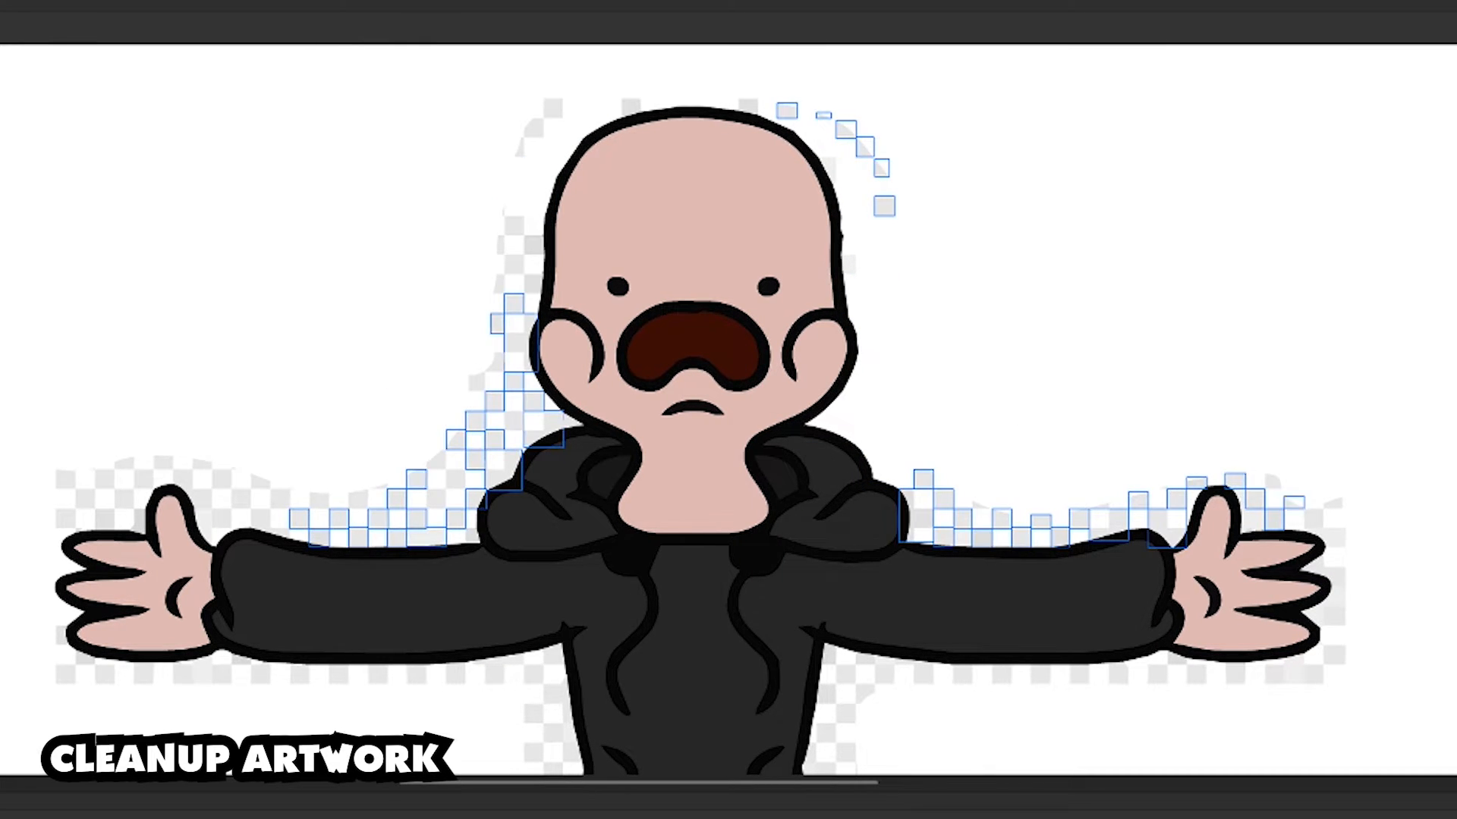
key("Delete")
- Delete the leftover checkered squares along the head's left side and above the left hand
left_click(522, 148, "shift")
left_click_drag(317, 365, 3, 486)
left_click(476, 381, "shift")
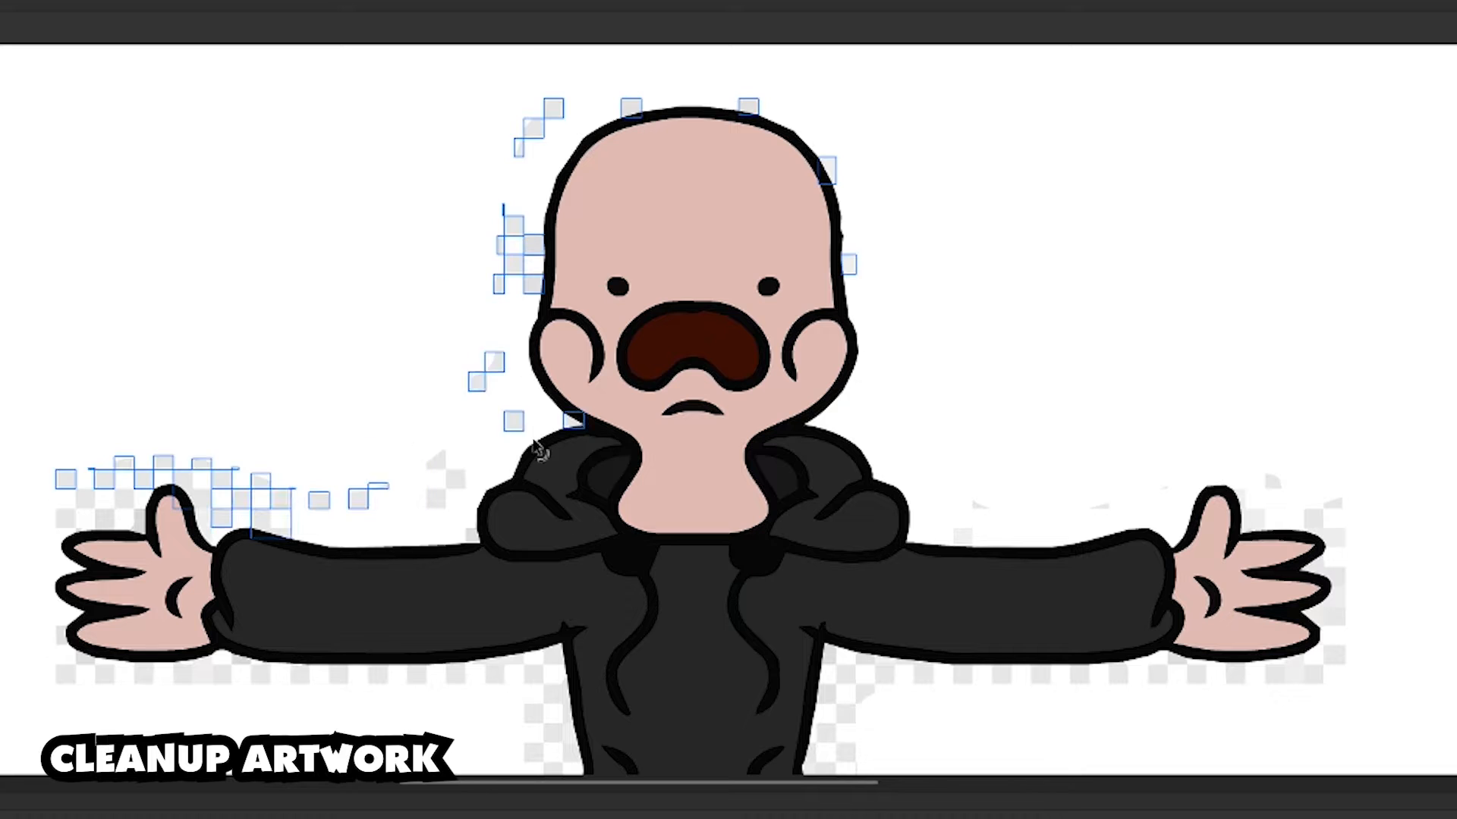
key("Delete")
- Make the background green and delete the remaining checkered squares around the left shoulder and beneath the arms
left_click_drag(540, 449, 481, 255)
key("Delete")
left_click_drag(382, 647, 497, 507)
left_click(1191, 319)
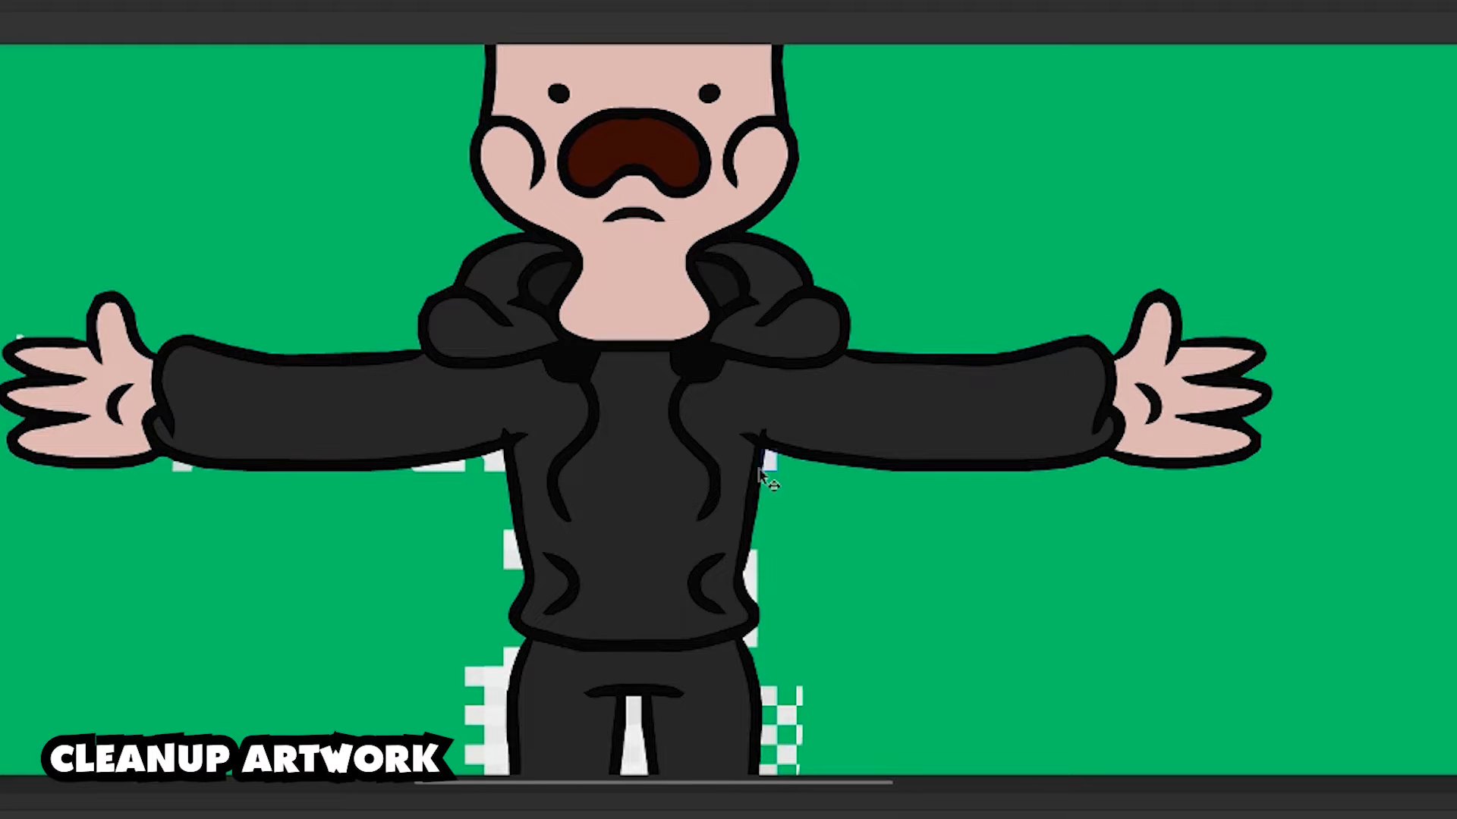
key("Delete")
scroll(804, 456, "down", 8)
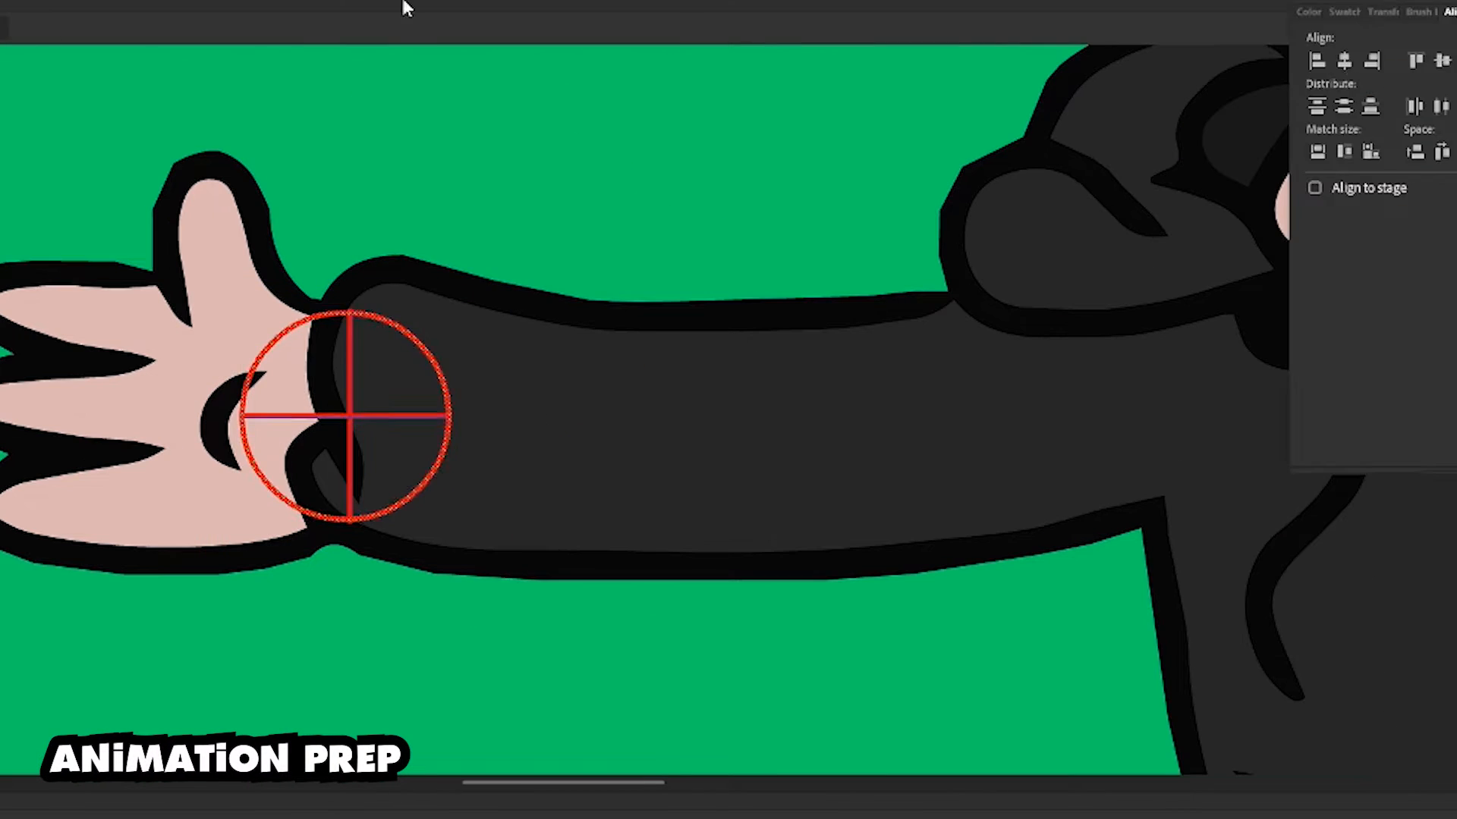
- Convert the red crosshair at the left wrist to a movie clip symbol named "reg"
key("F8")
type("reg")
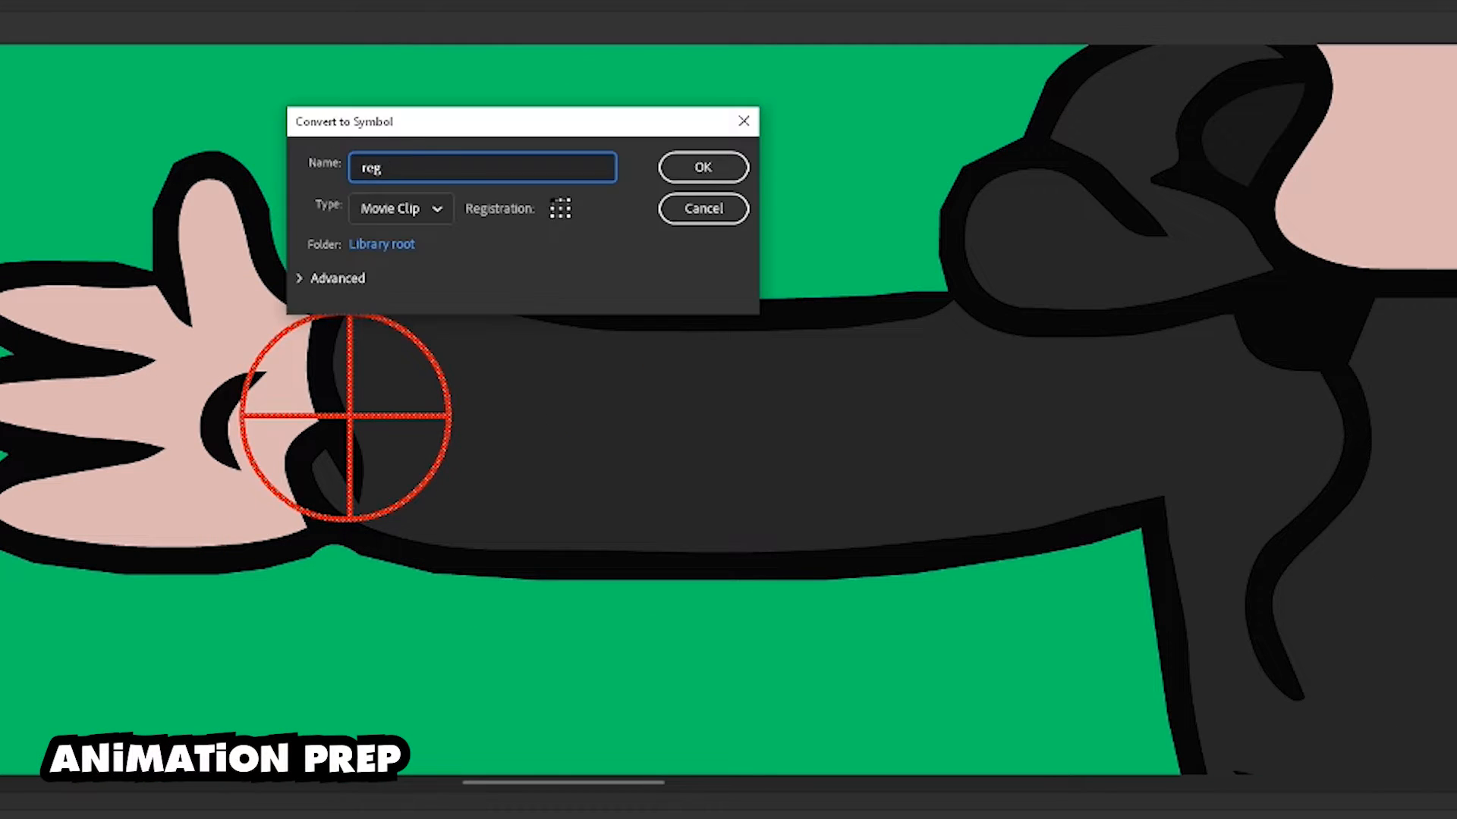
left_click(705, 167)
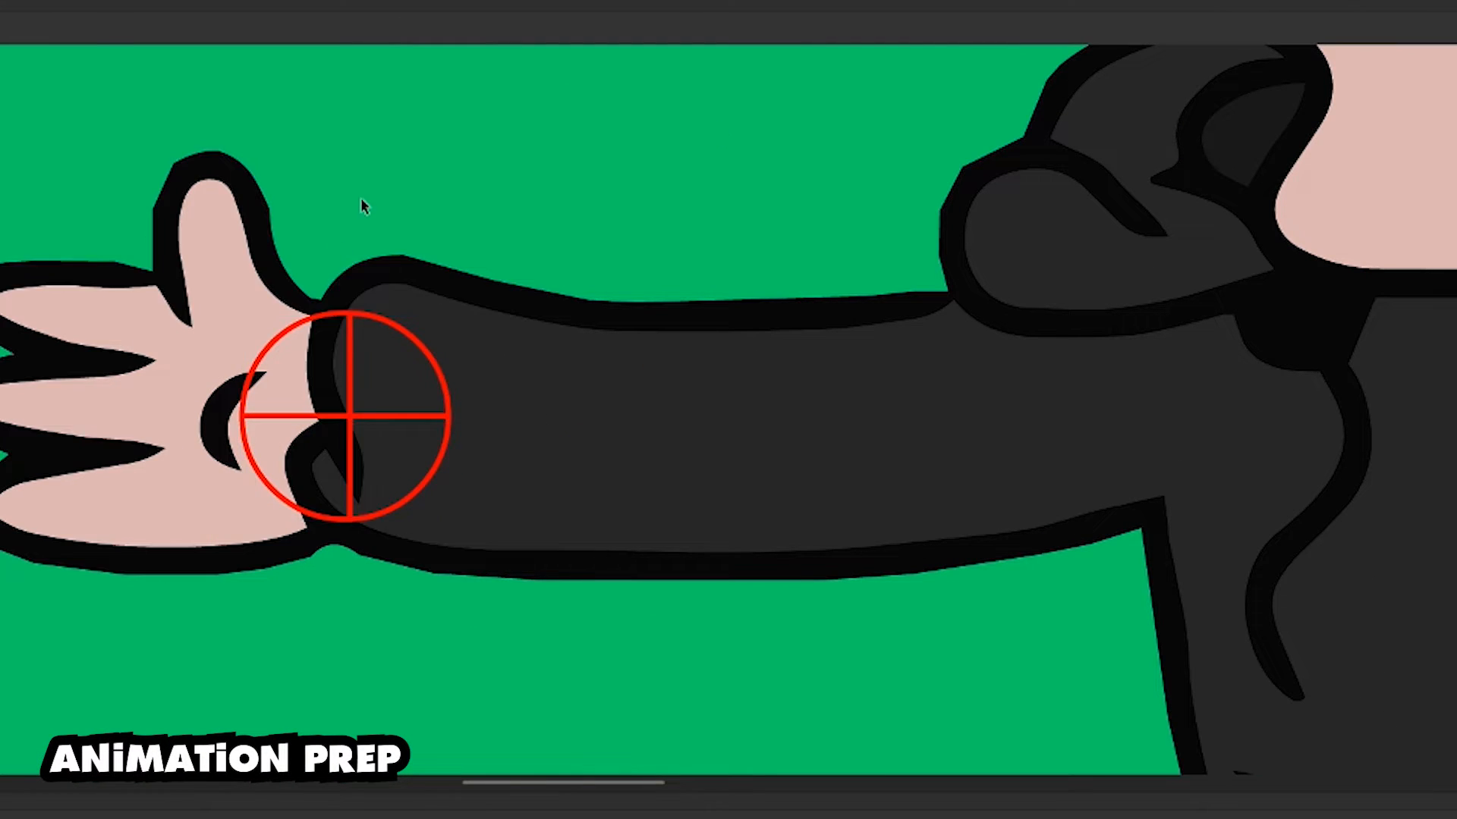
- Inside the left hand's group, round off the wrist with a skin-coloured circle that matches the crosshair
double_click(124, 317)
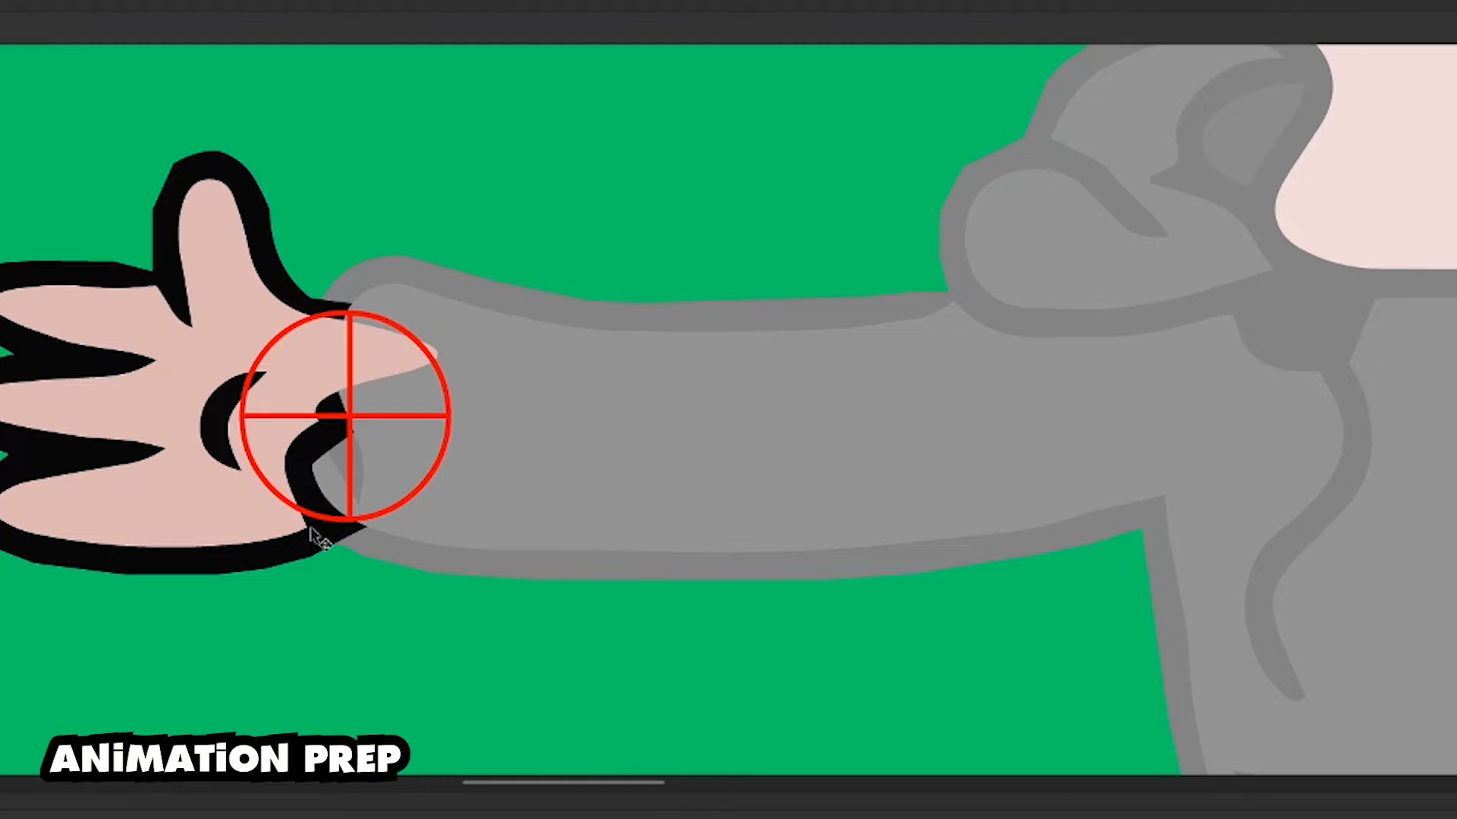
left_click_drag(348, 416, 451, 520)
key("q")
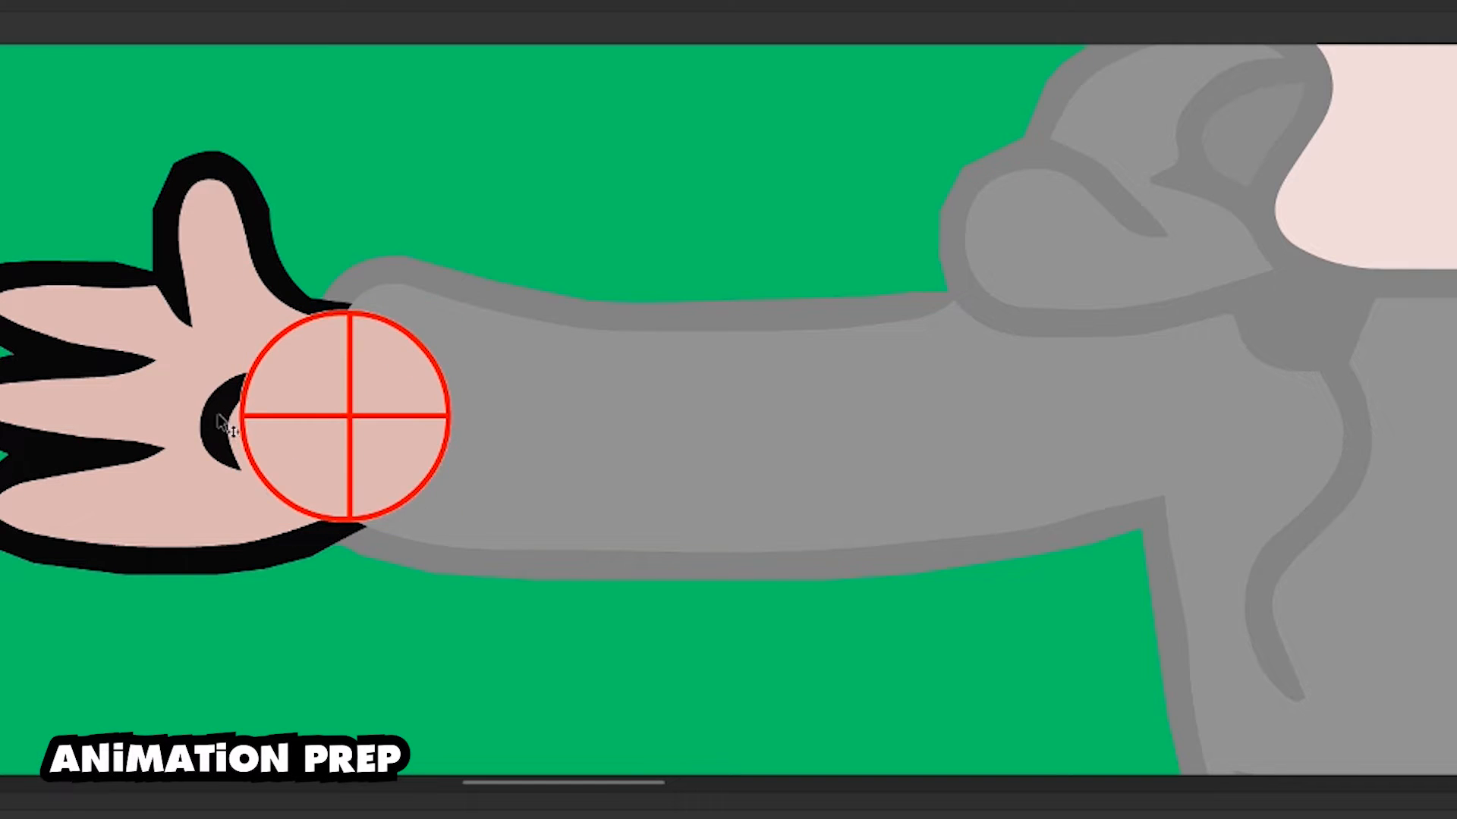
right_click(349, 415)
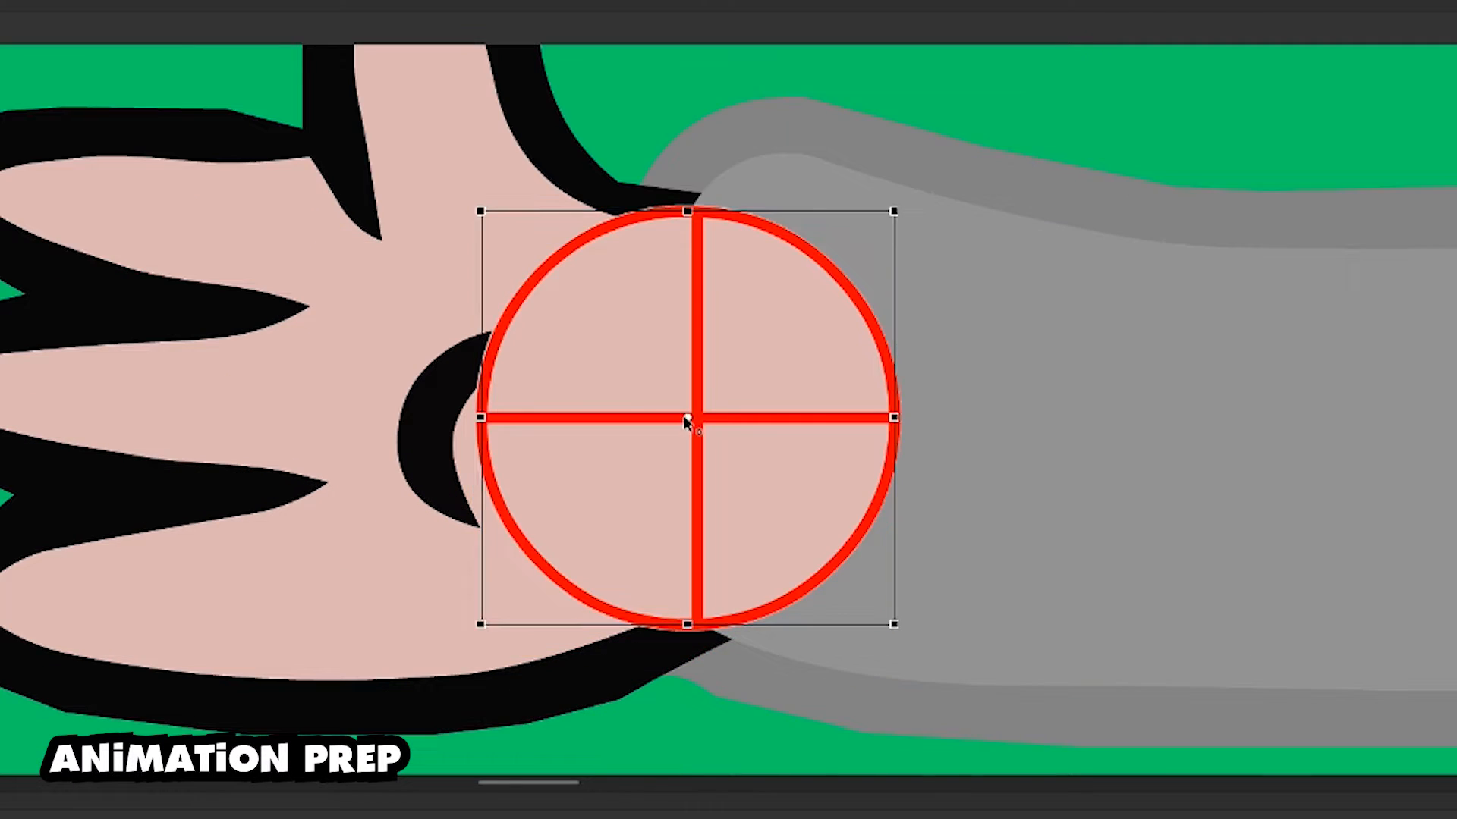
key("ctrl+minus")
key("ctrl+minus")
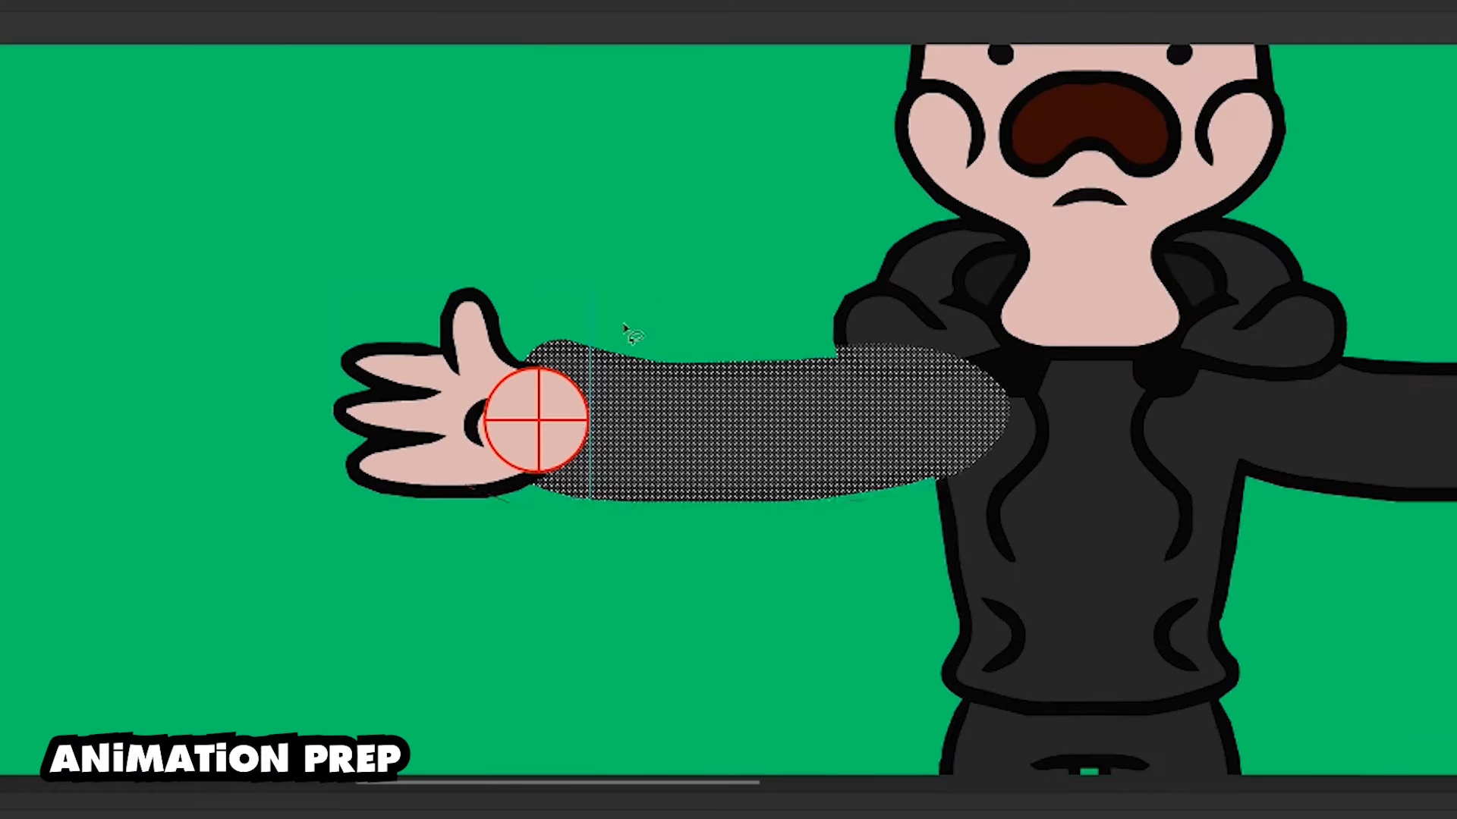
- Open the separated left sleeve for editing and clean up stray artwork where it meets the hand and torso
scroll(226, 187, "right", 3)
double_click(135, 415)
left_click(135, 416)
key("Delete")
scroll(178, 425, "up", 3)
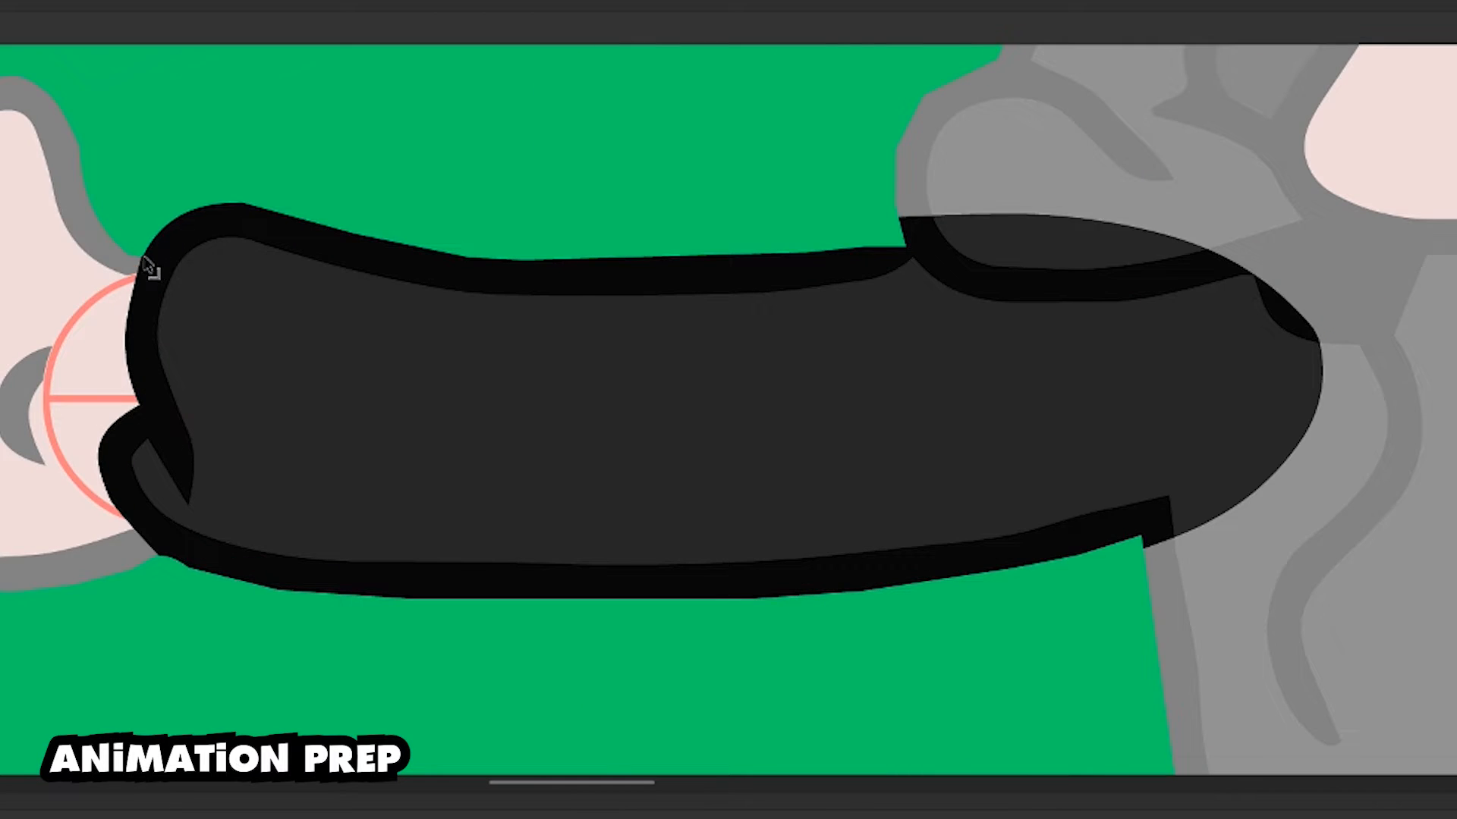
double_click(77, 216)
double_click(197, 319)
scroll(728, 410, "right", 5)
left_click(638, 299)
left_click(792, 334)
left_click_drag(645, 563, 755, 522)
double_click(686, 584)
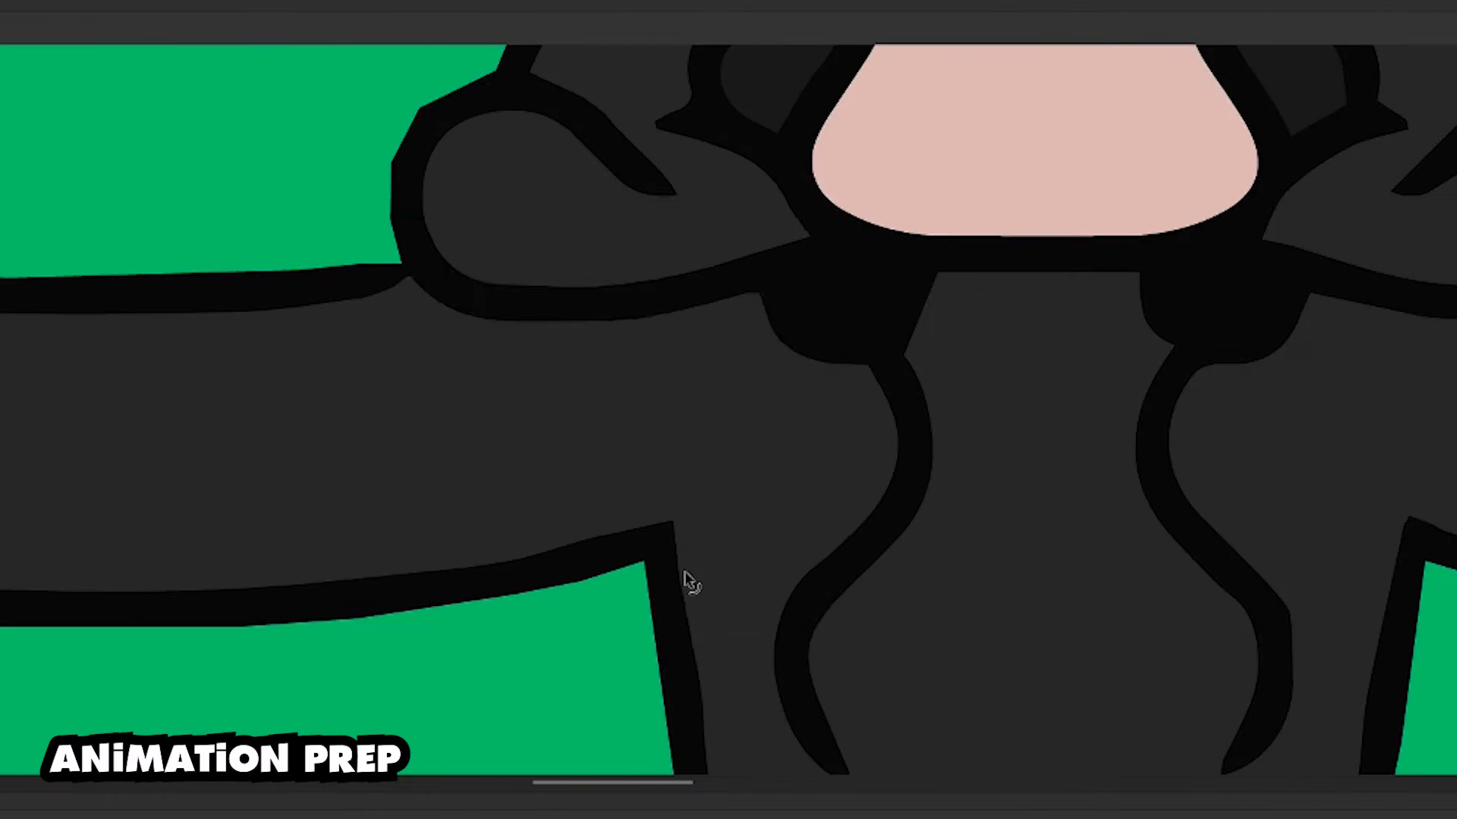
- Reshape the top edge of the left sleeve's shoulder end and paste a registration crosshair at the shoulder joint
double_click(577, 455)
left_click_drag(400, 263, 671, 214)
scroll(516, 241, "down", 3)
right_click(611, 228)
left_click(685, 305)
key("ctrl+v")
left_click_drag(802, 339, 593, 376)
- Delete the hood remnants from the left sleeve and bend its shoulder end around the crosshair
scroll(574, 374, "up", 2)
key("Delete")
scroll(524, 300, "up", 2)
left_click_drag(784, 295, 668, 279)
left_click_drag(939, 411, 810, 362)
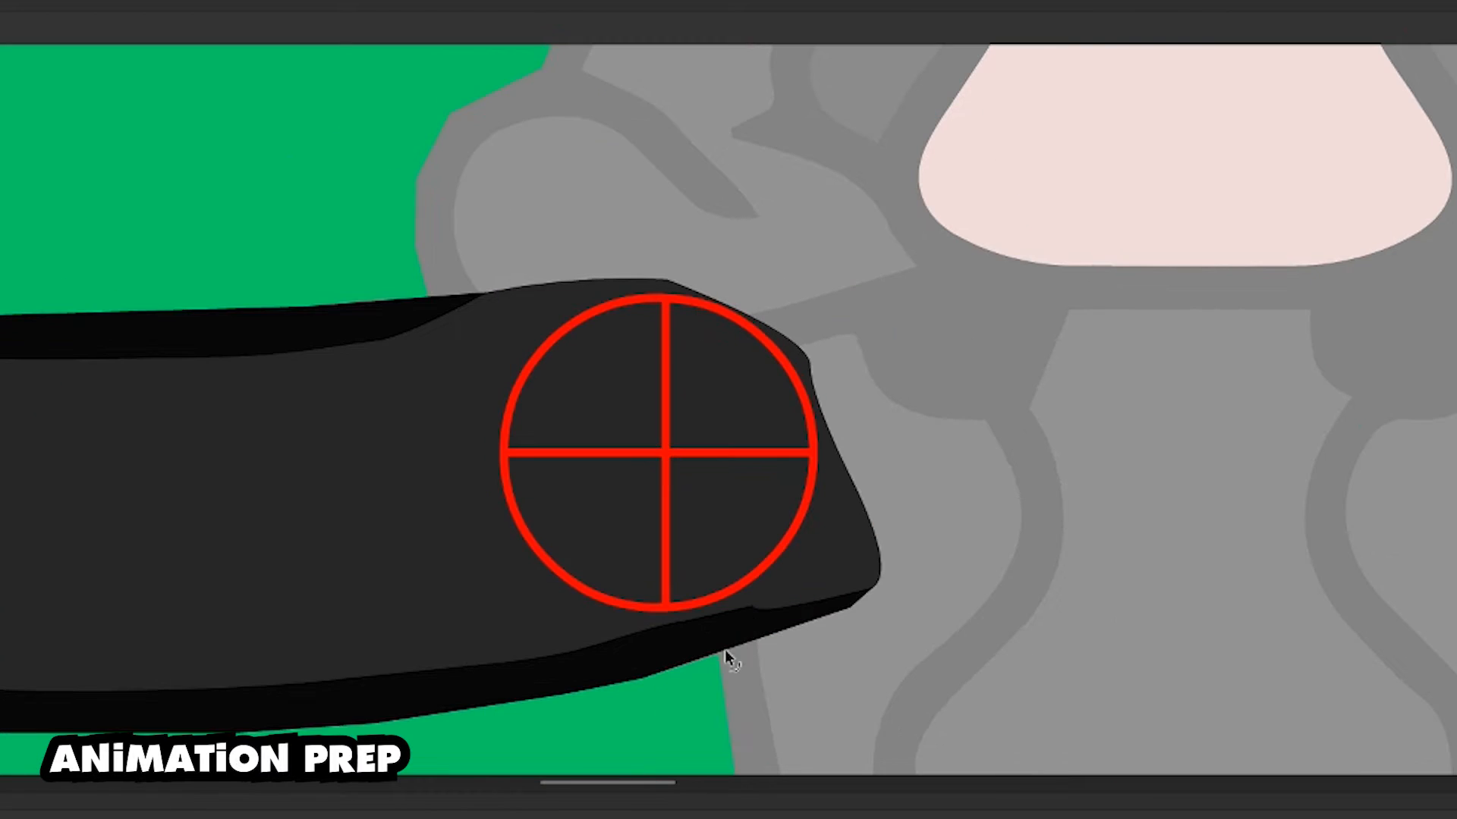
left_click(825, 667)
key("ctrl+z")
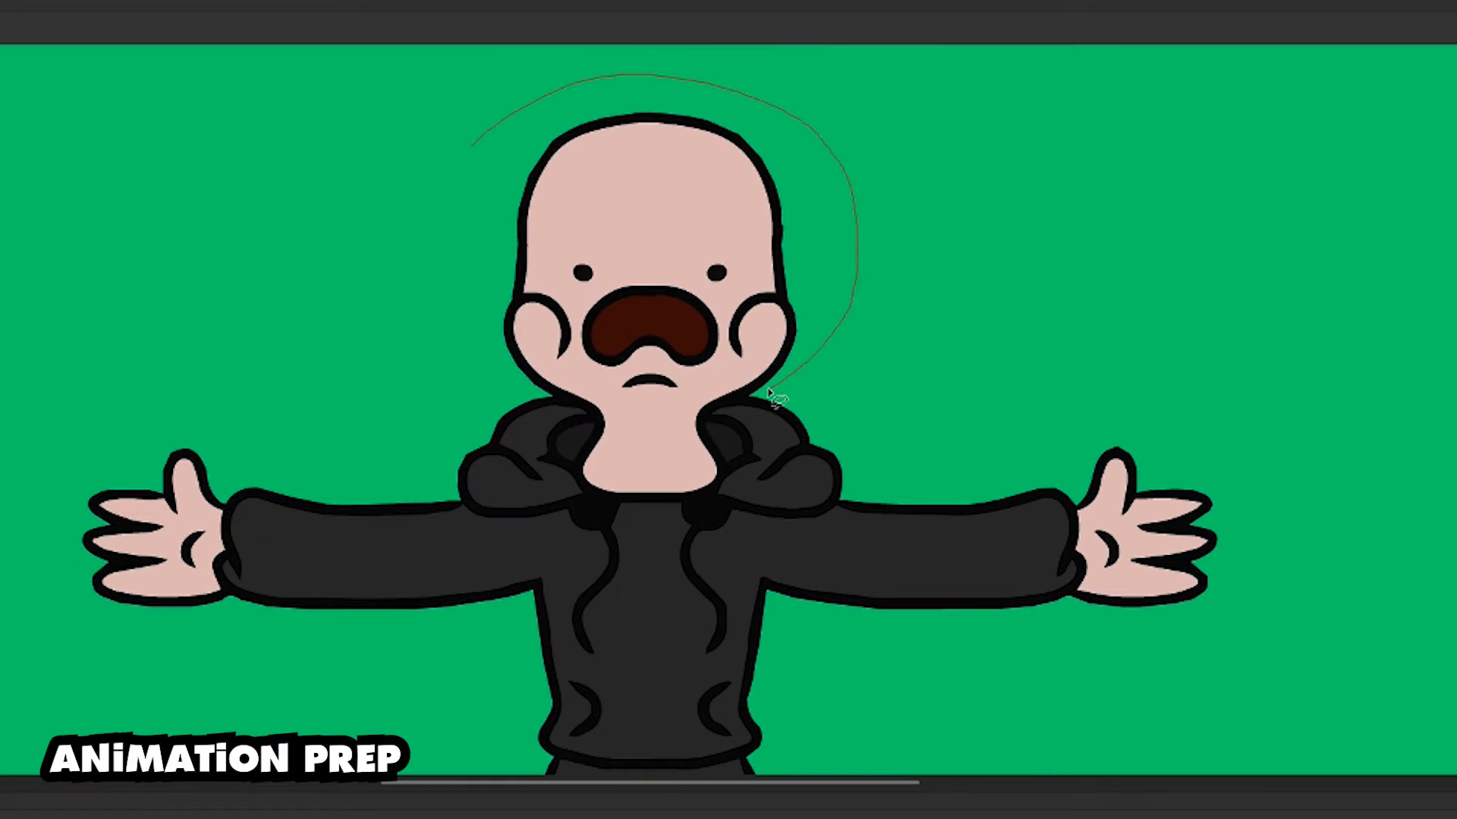
- Isolate the head artwork and smooth the outline along both sides of the head
scroll(571, 329, "up", 3)
left_click_drag(571, 329, 586, 387)
left_click_drag(446, 203, 438, 199)
left_click_drag(876, 179, 882, 174)
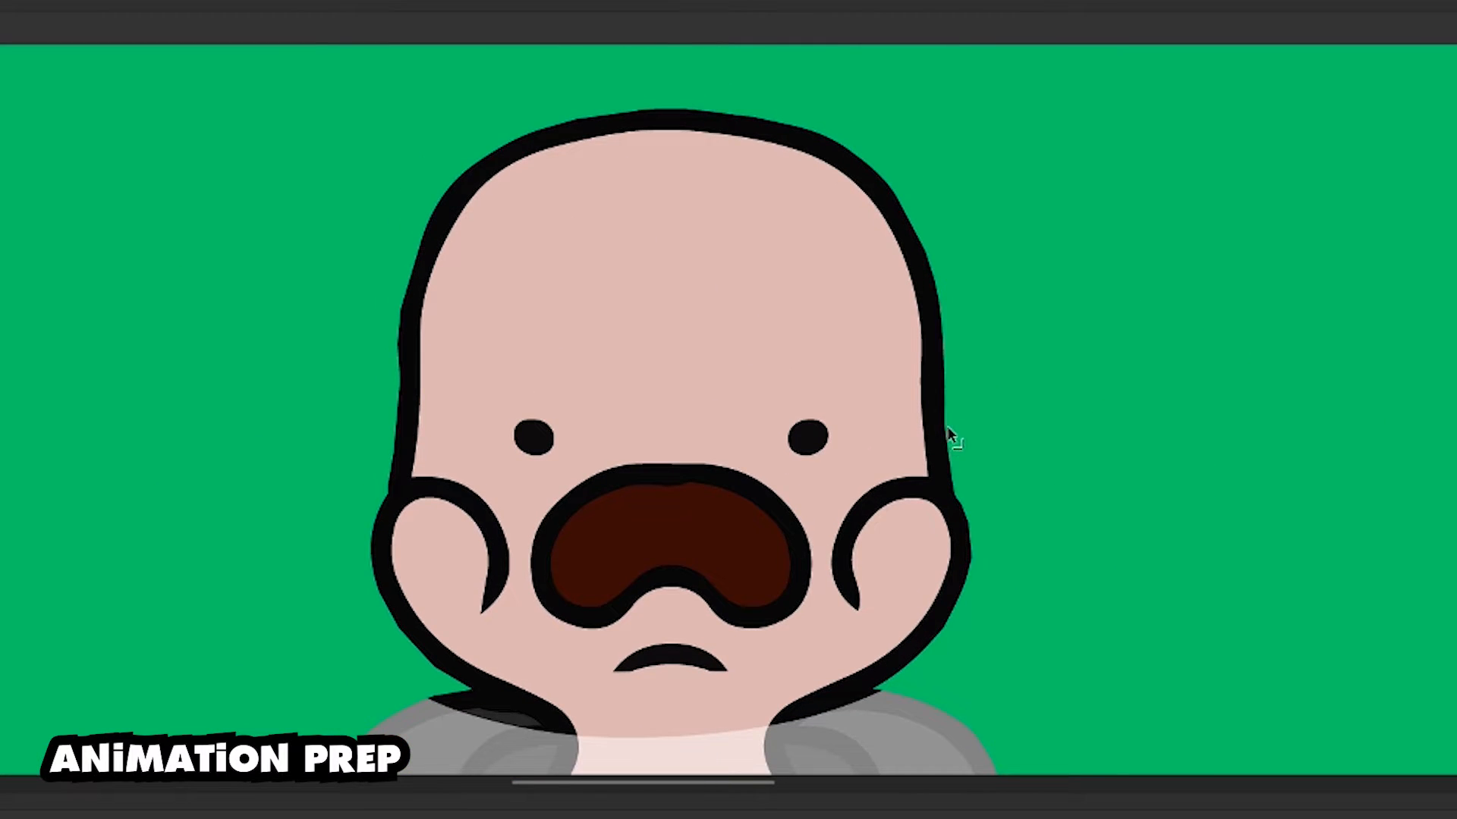
left_click_drag(948, 433, 895, 270)
- Flip the small curved line beneath the mouth vertically
right_click(616, 497)
left_click(15, 3)
mouse_move(182, 230)
left_click(281, 422)
left_click(307, 416)
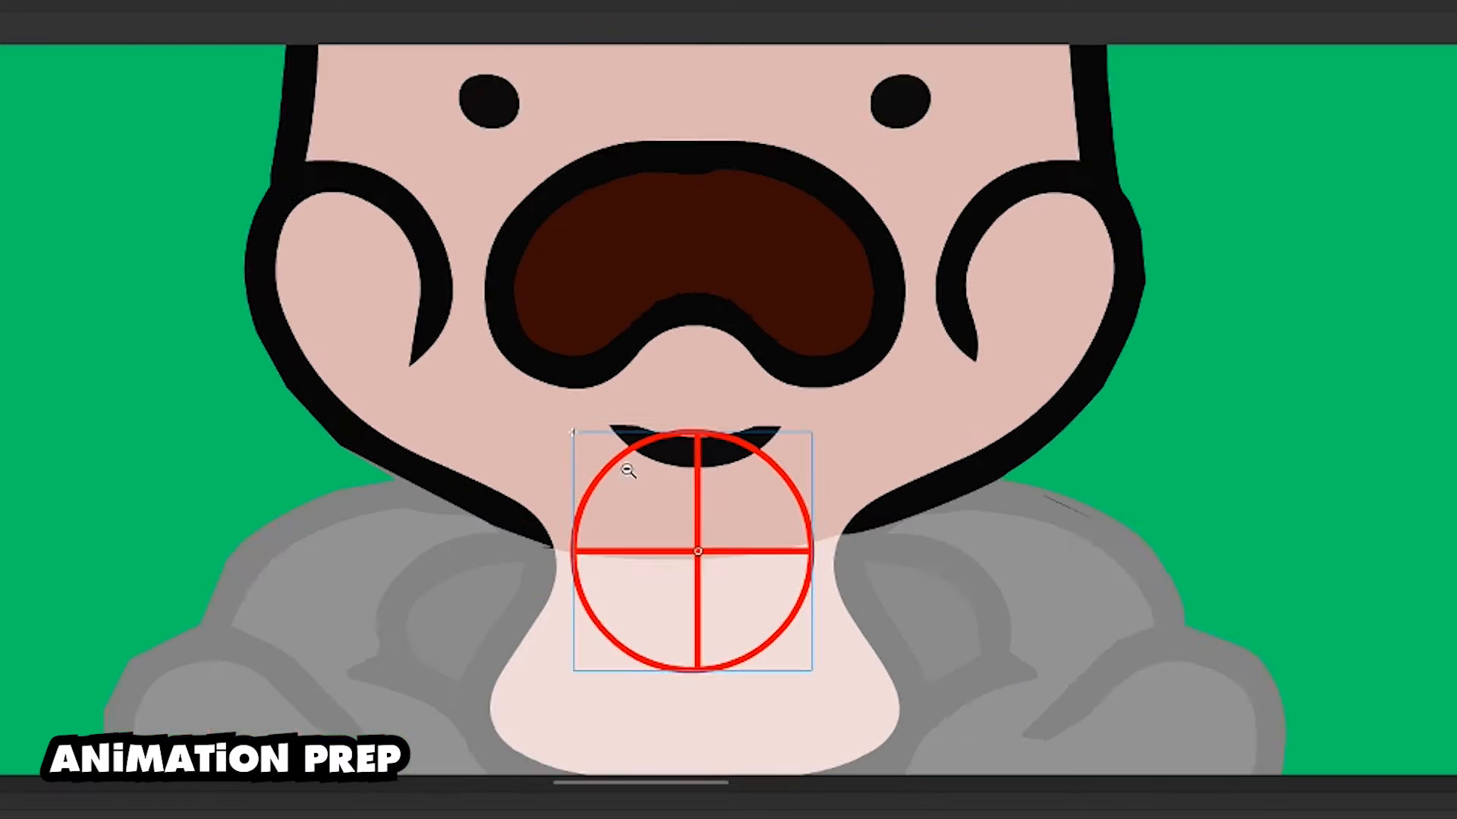
- Add a black circle around the neck crosshair, send it to the back and group the head artwork
scroll(616, 434, "up", 2)
left_click_drag(610, 436, 488, 558)
key("v")
key("ctrl+shift+Down")
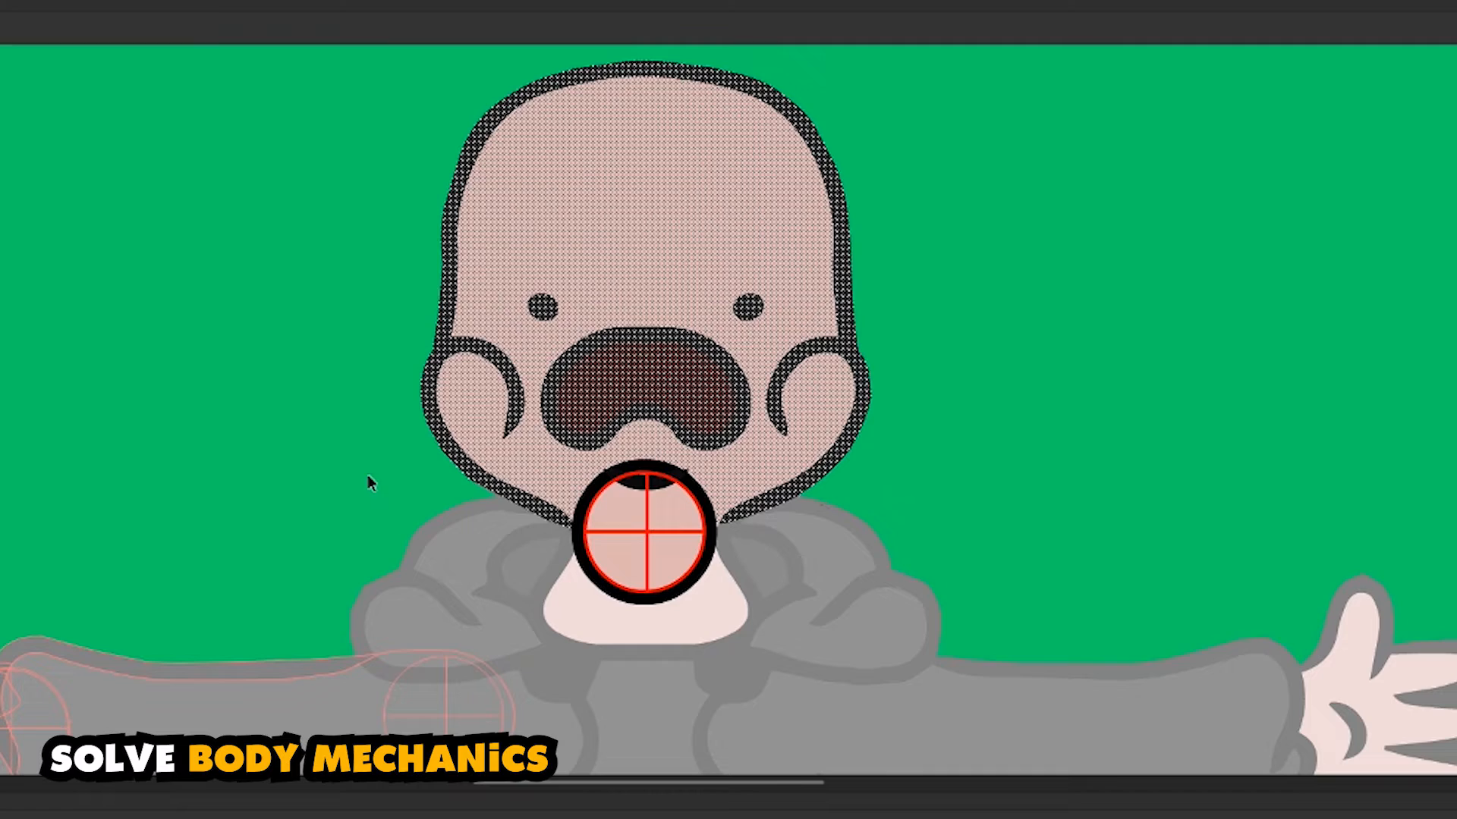
key("ctrl+g")
left_click(367, 475)
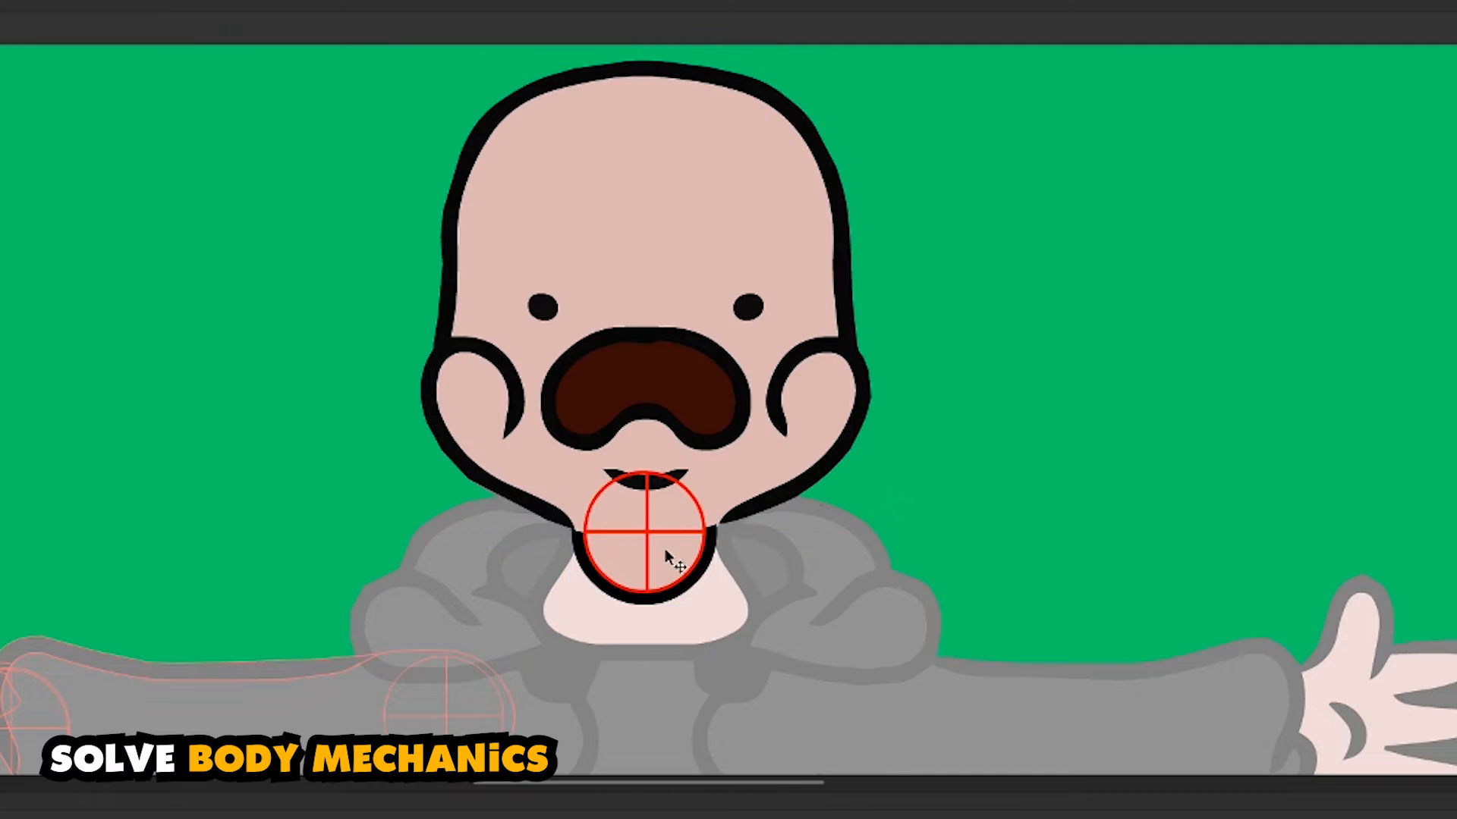
- Draw a thick black line bridging the right jaw outline and the neck circle
scroll(665, 549, "up", 3)
key("n")
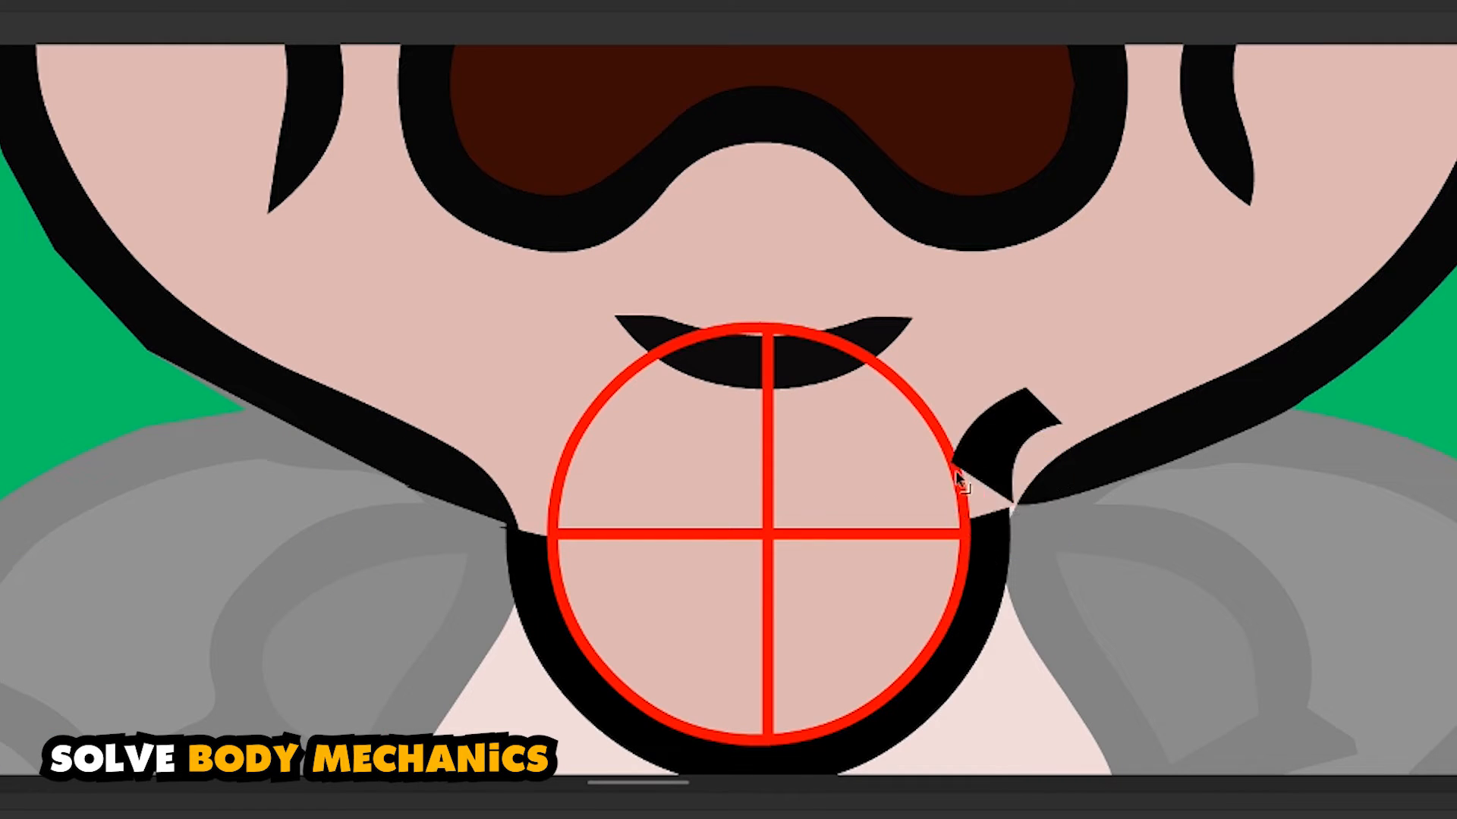
left_click(1062, 438)
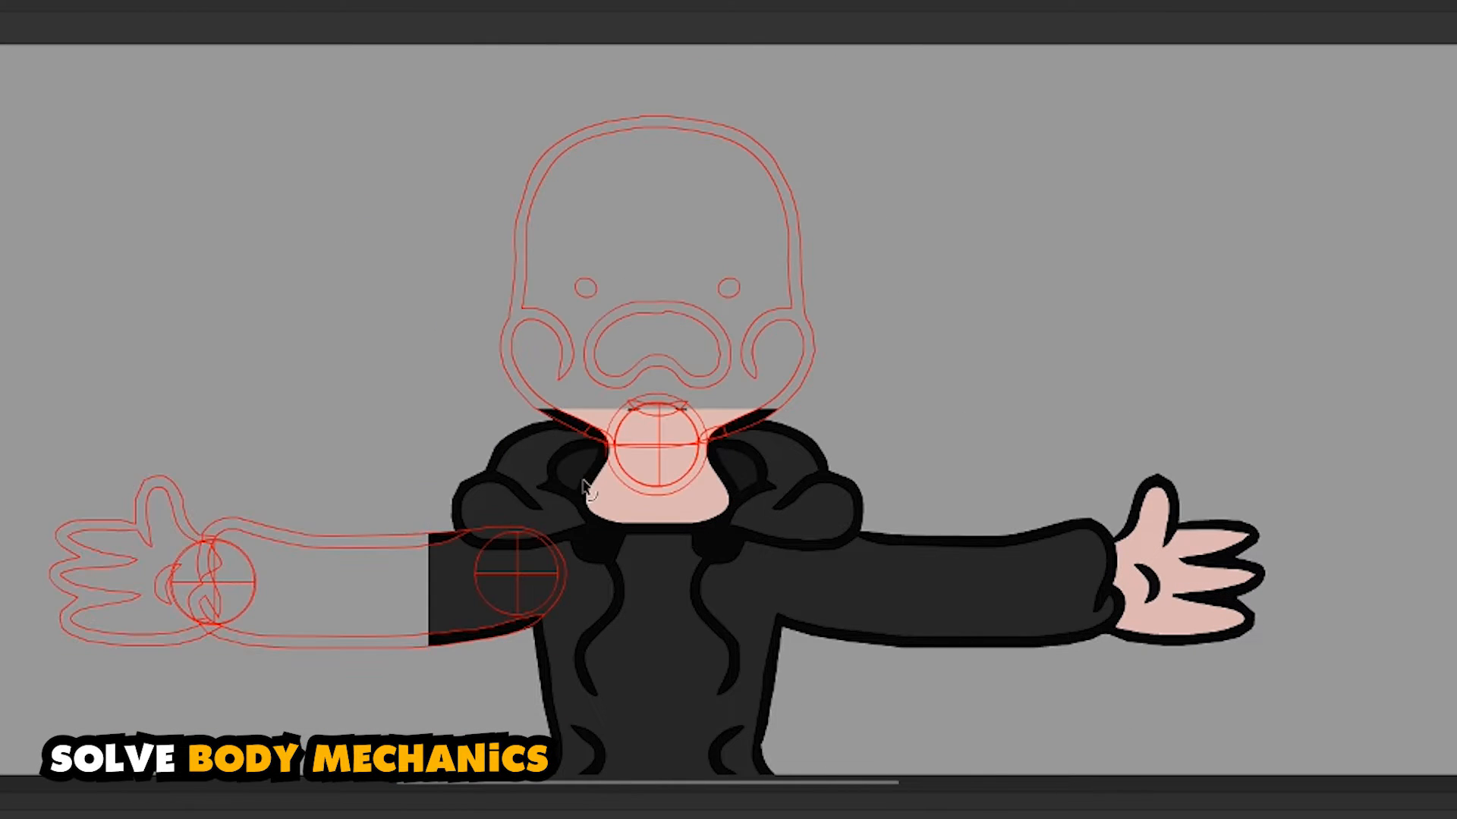
- Select the middle section of the right sleeve and delete it from the body artwork
left_click_drag(689, 509, 691, 400)
left_click_drag(926, 293, 1029, 459)
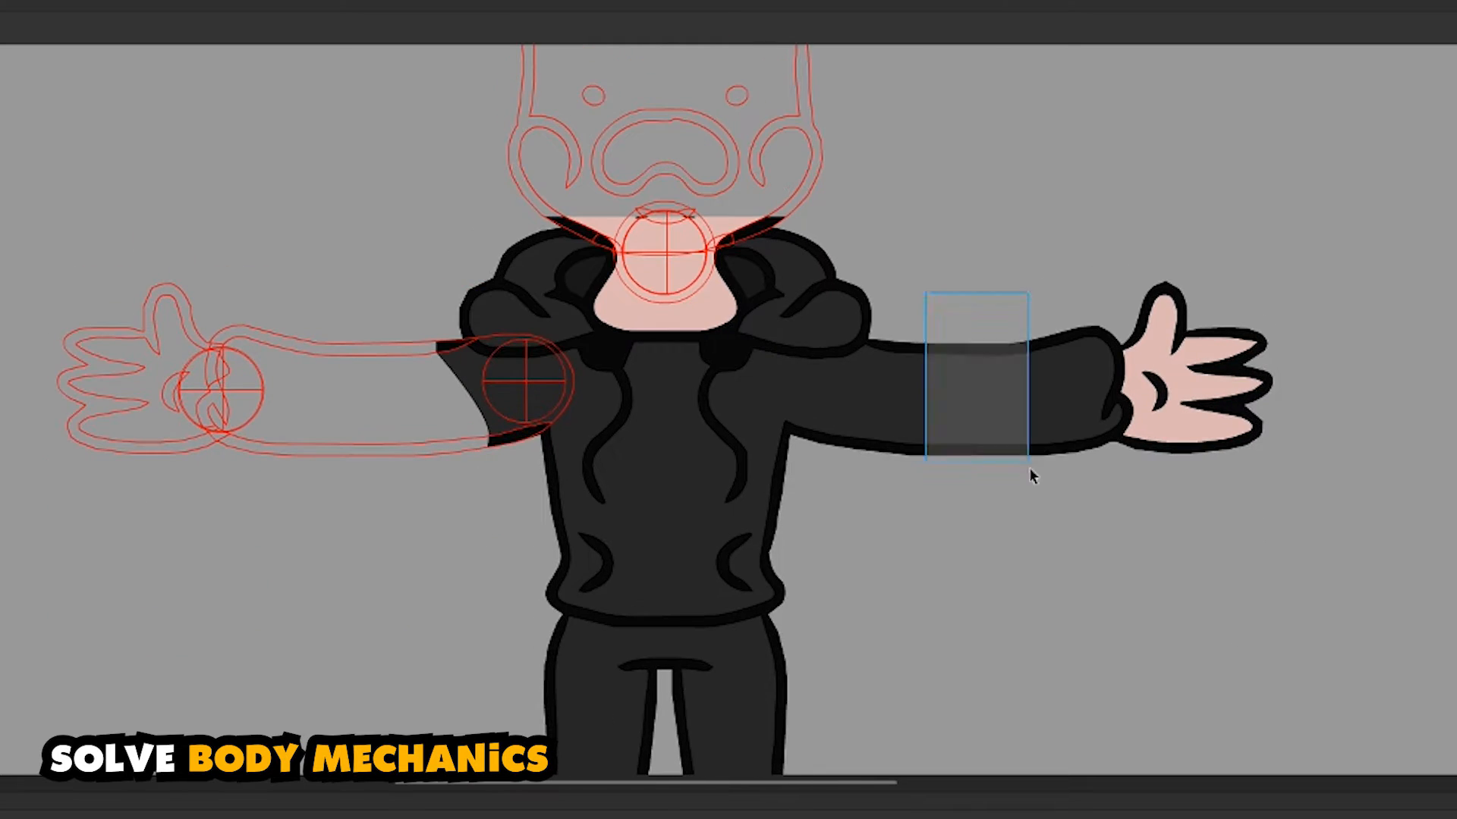
key("Delete")
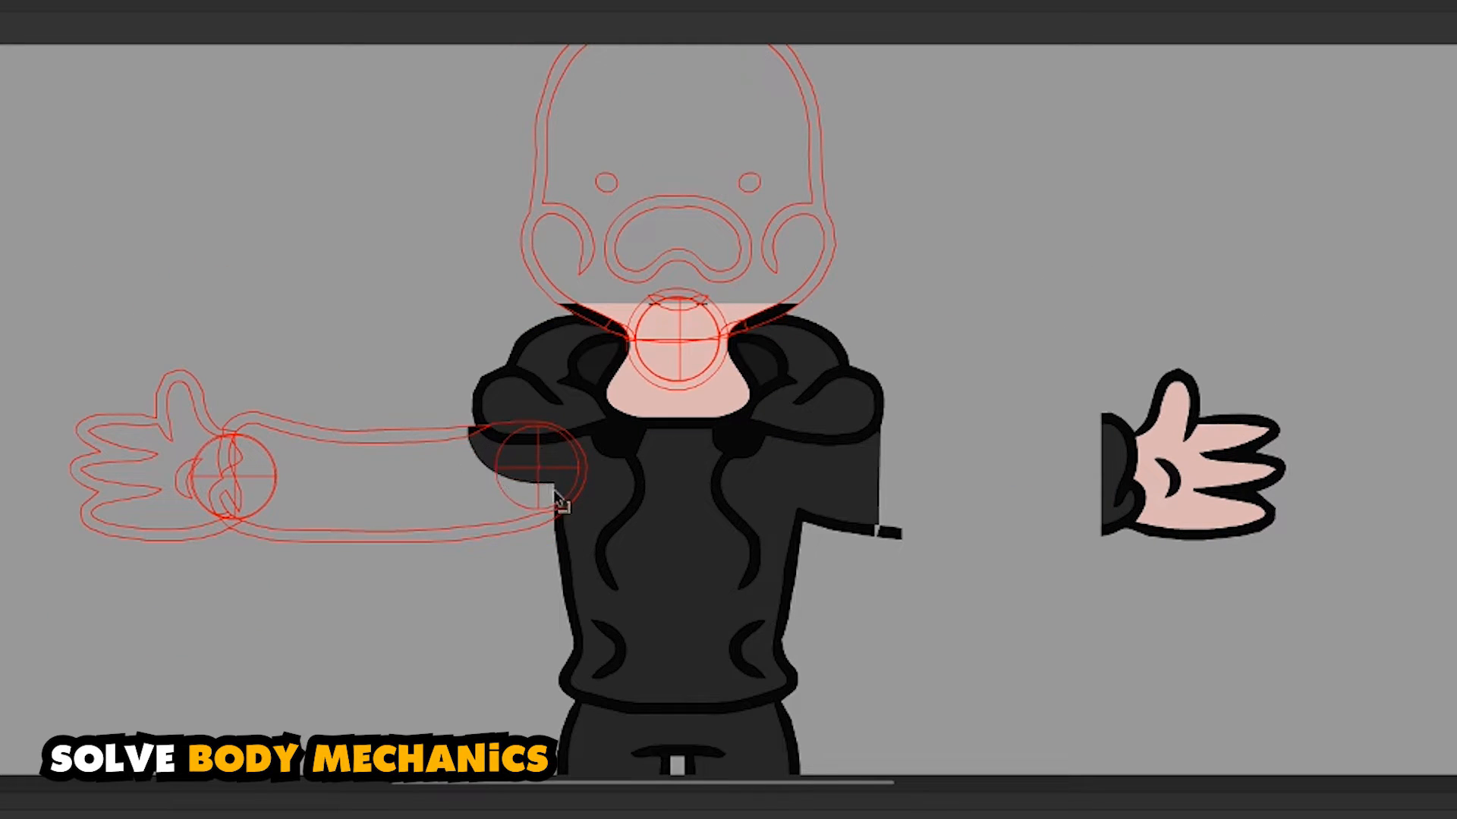
- Close the gap between the torso fill and its black side outline beneath the left shoulder
scroll(558, 501, "up", 3)
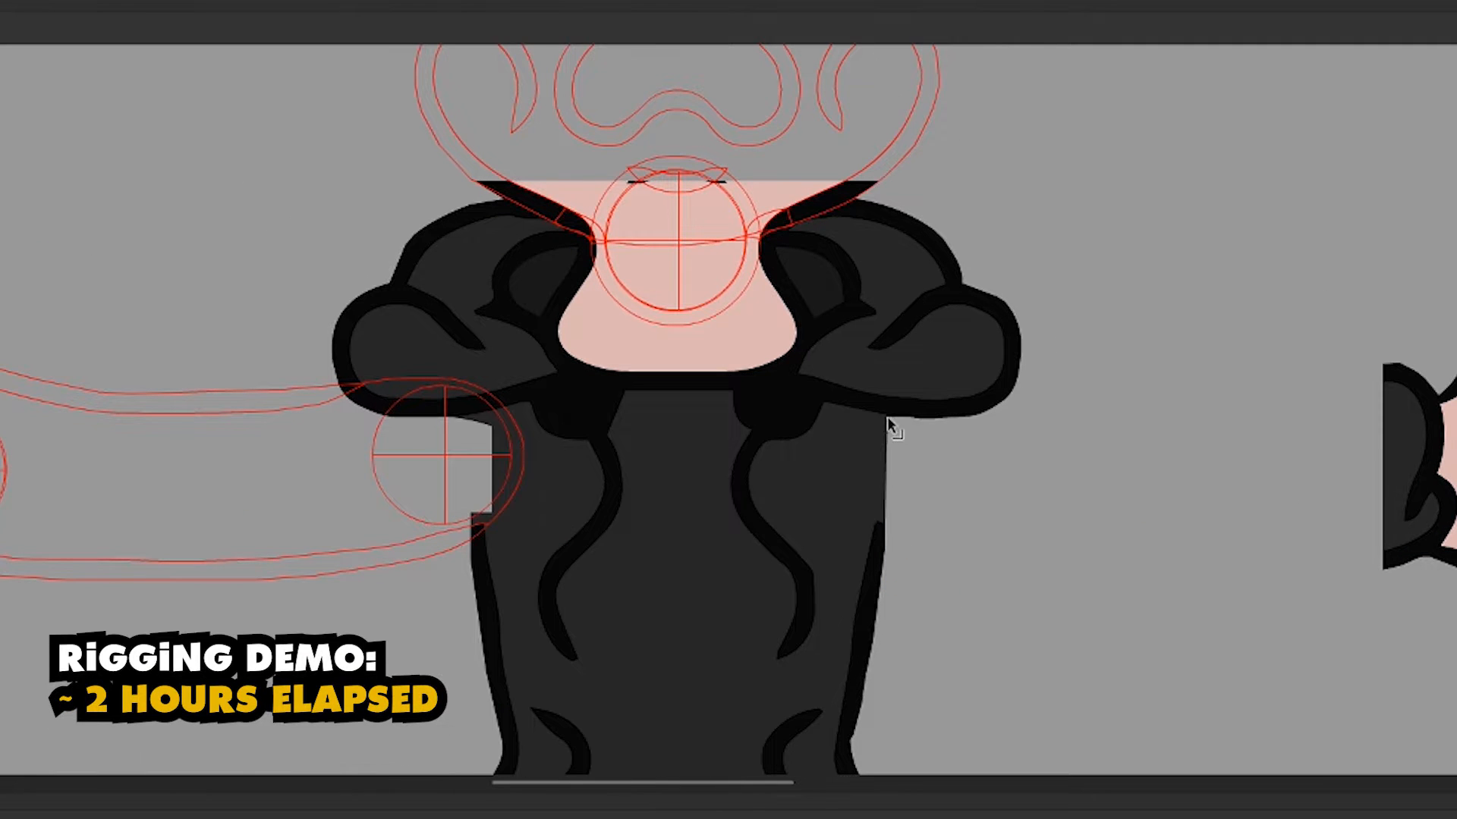
scroll(520, 487, "up", 5)
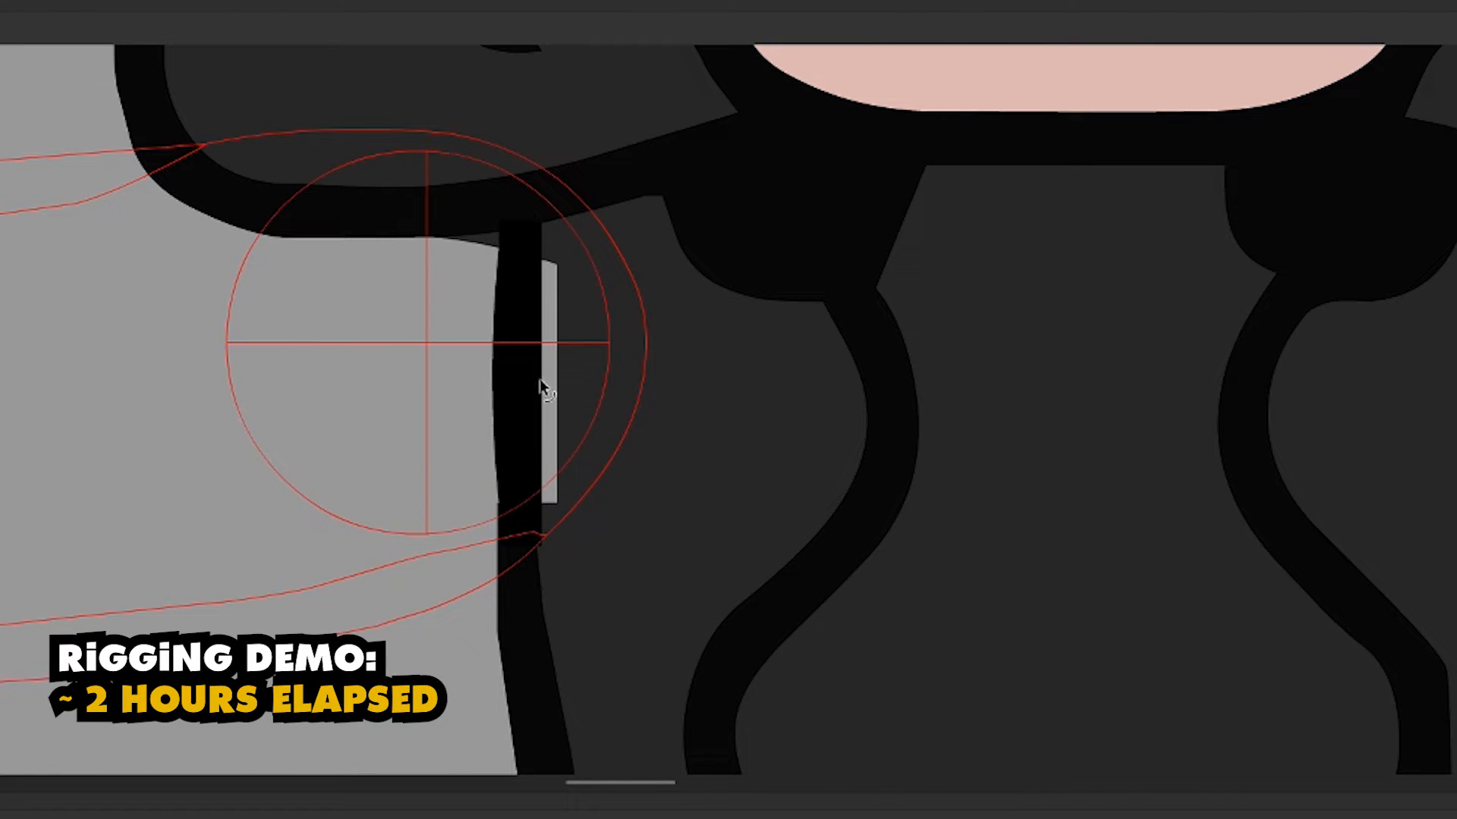
key("ctrl+z")
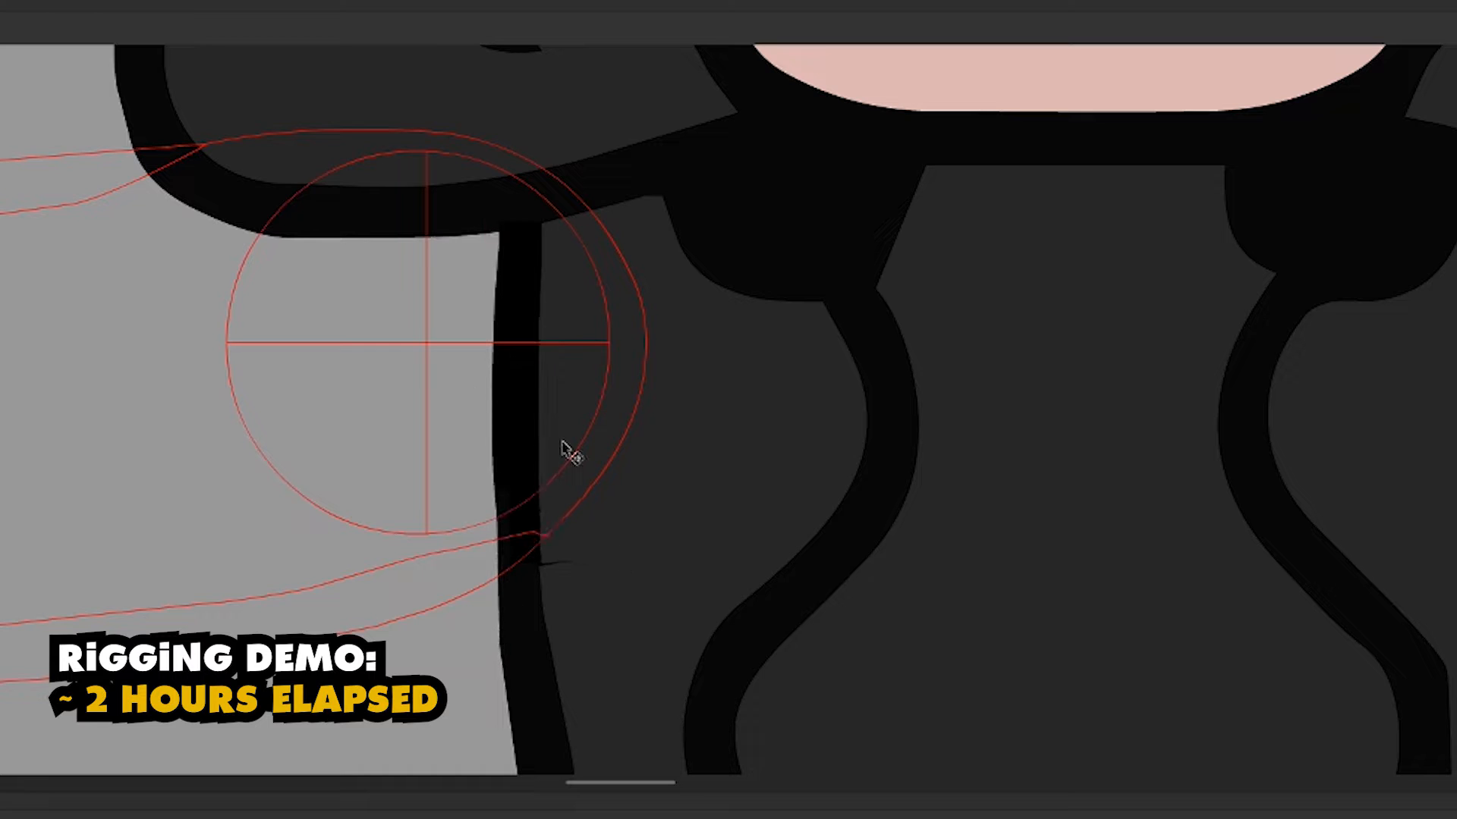
scroll(605, 585, "right", 10)
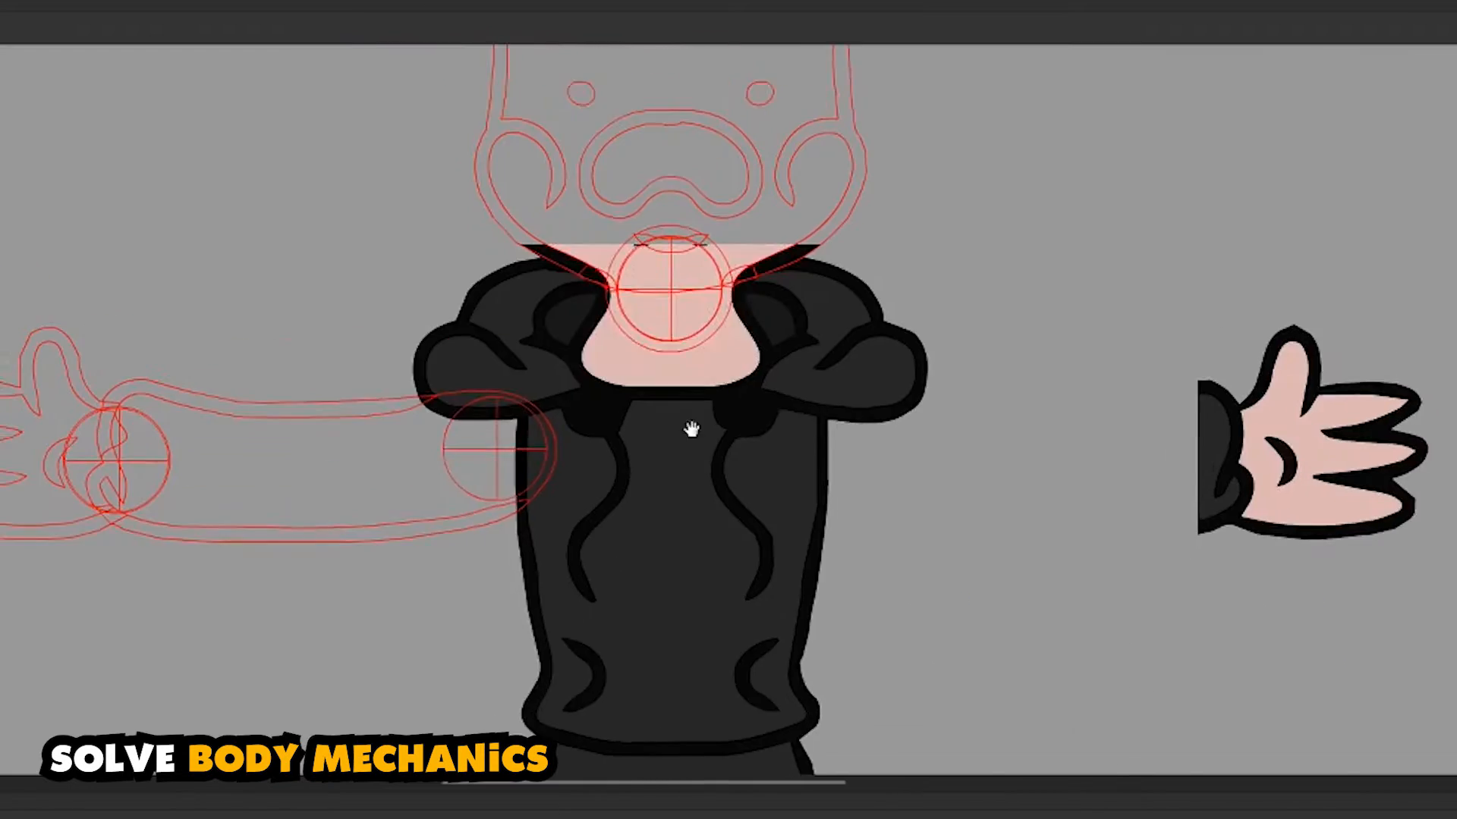
- Select the neck area with the surrounding hood pieces, group it and open the group for editing
scroll(692, 426, "up", 5)
left_click_drag(906, 180, 637, 167)
key("ctrl+g")
double_click(658, 394)
- Delete the leftover hood and torso fragments around the neck inside its group
key("Delete")
left_click(459, 394)
key("Delete")
left_click(910, 402)
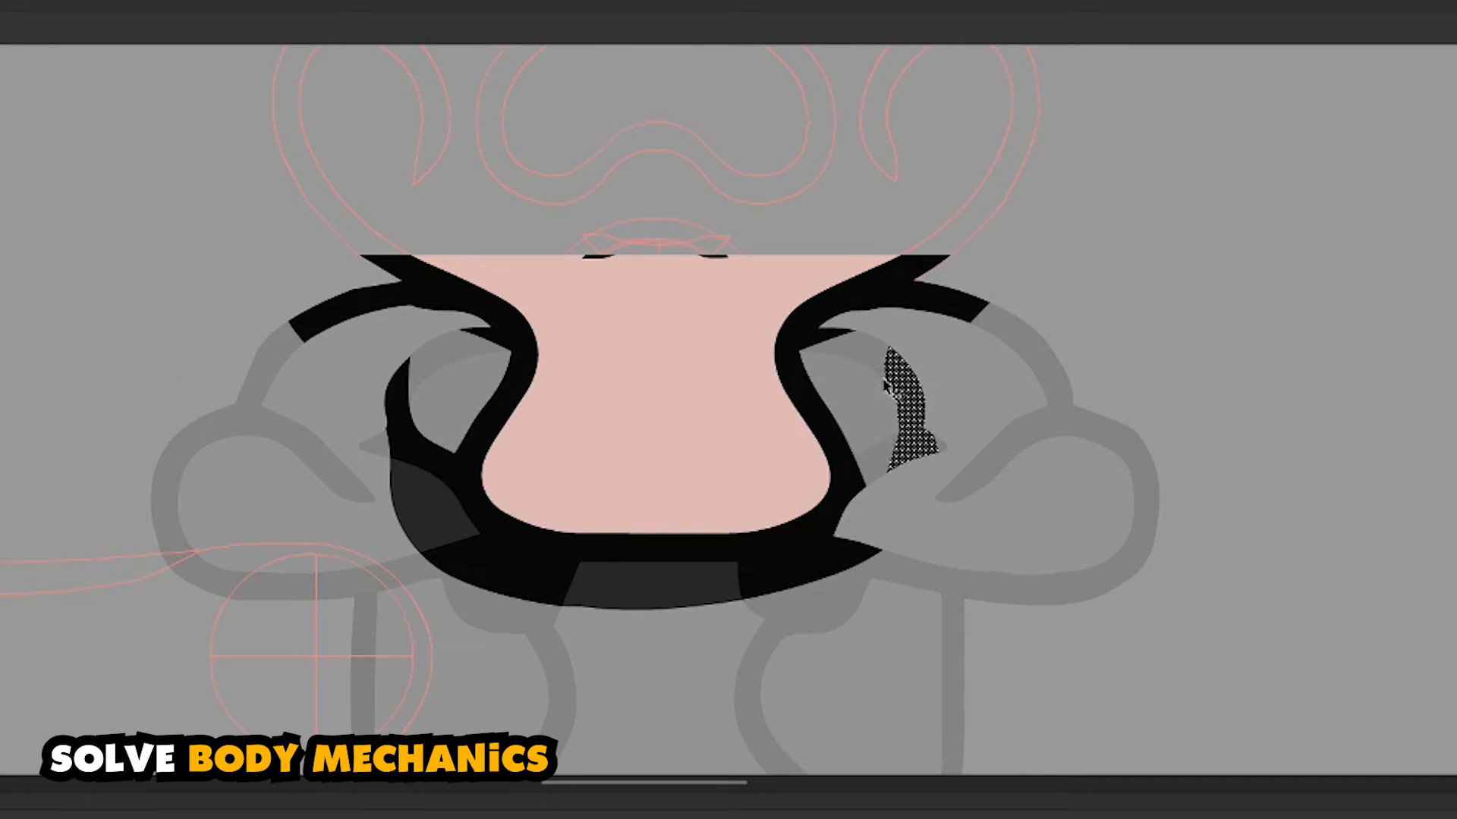
key("Delete")
key("Delete")
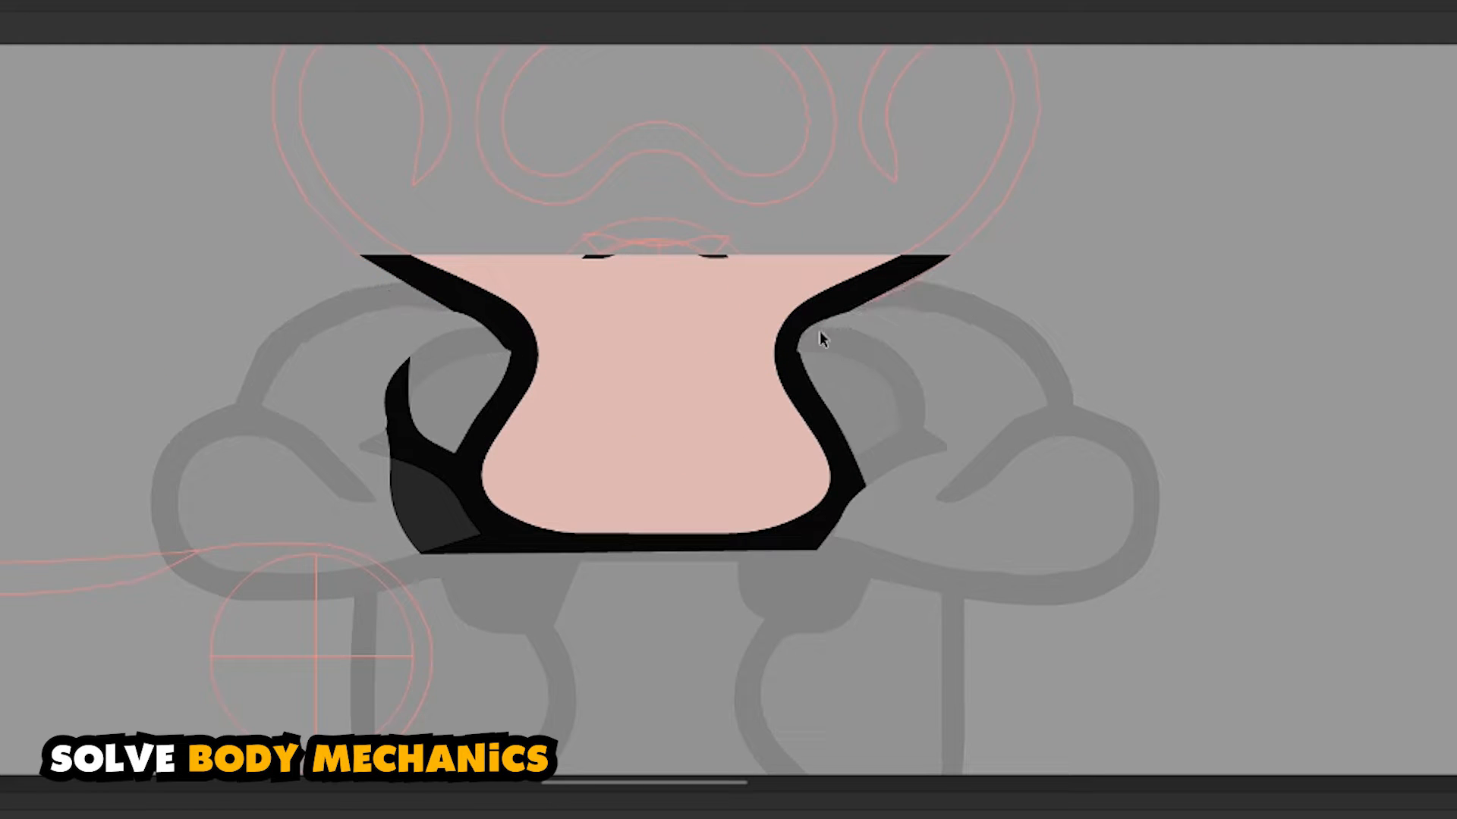
scroll(758, 531, "down", 6)
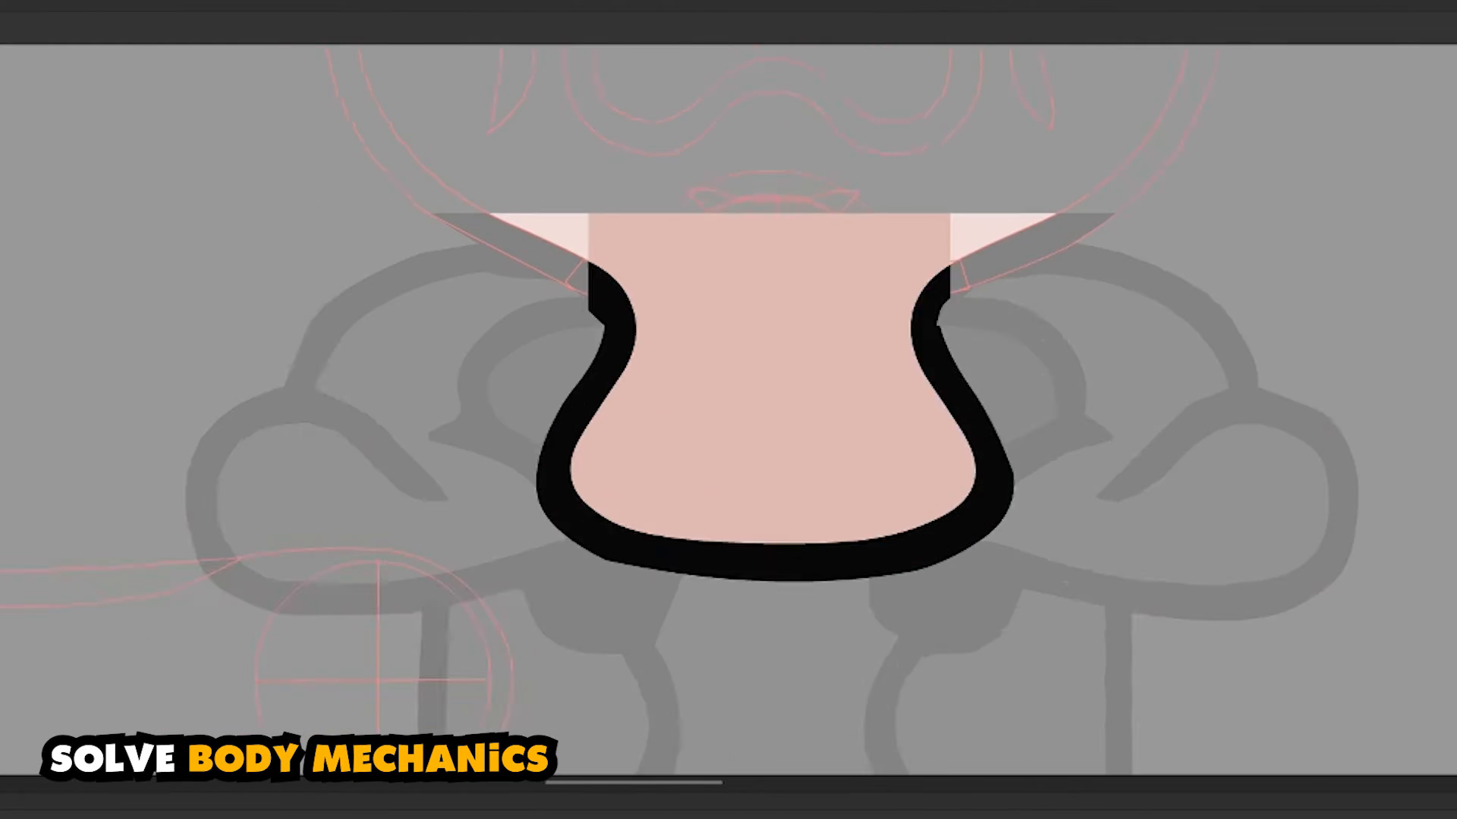
- Paste an enlarged registration crosshair on the upper neck and pull the neck fill's upper corners inward around it
left_click_drag(593, 306, 410, 351)
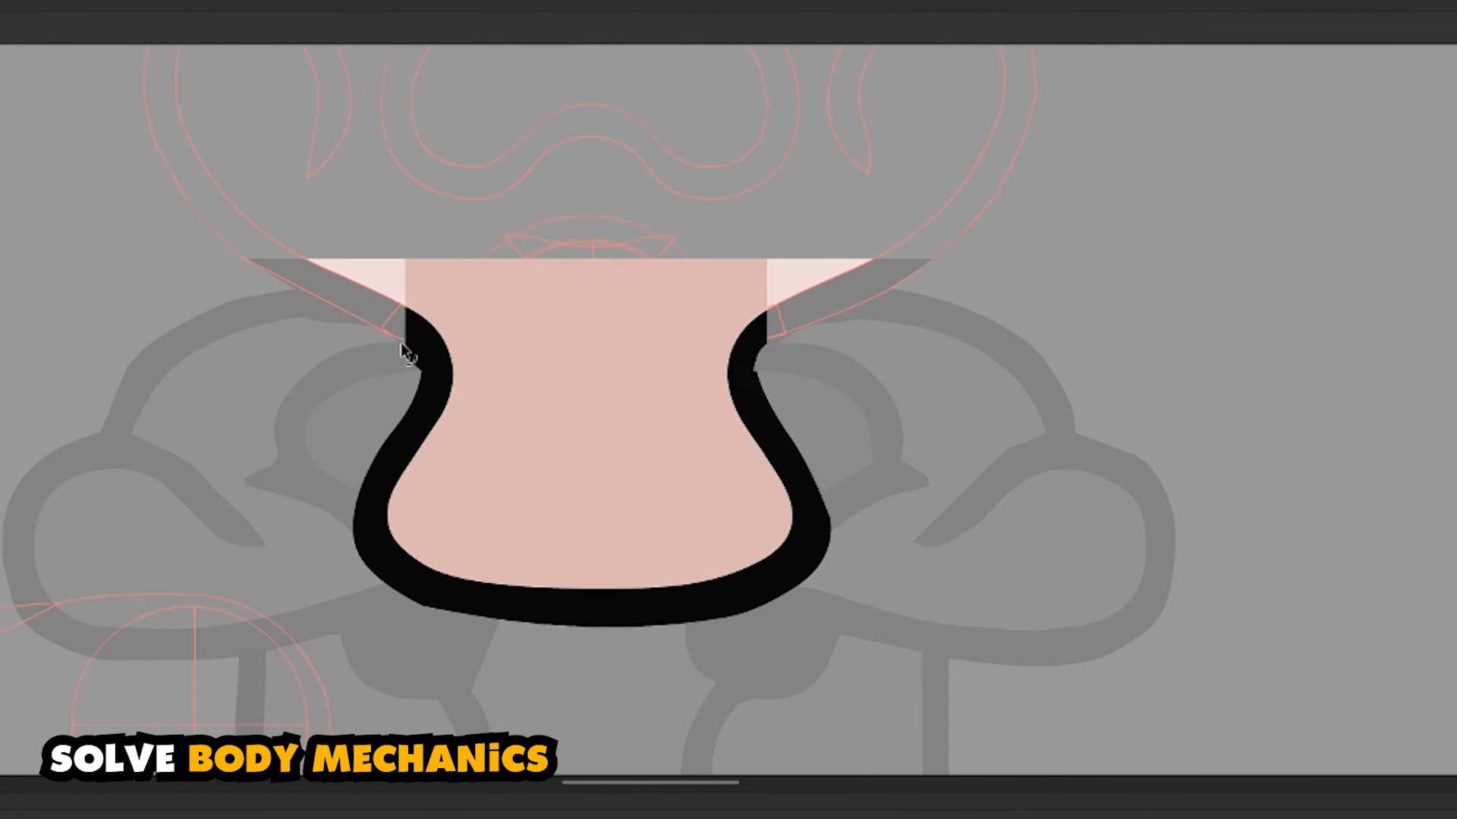
key("ctrl+v")
left_click_drag(468, 241, 433, 206)
left_click_drag(588, 359, 588, 330)
left_click(402, 201)
left_click_drag(406, 260, 474, 209)
left_click_drag(768, 260, 712, 214)
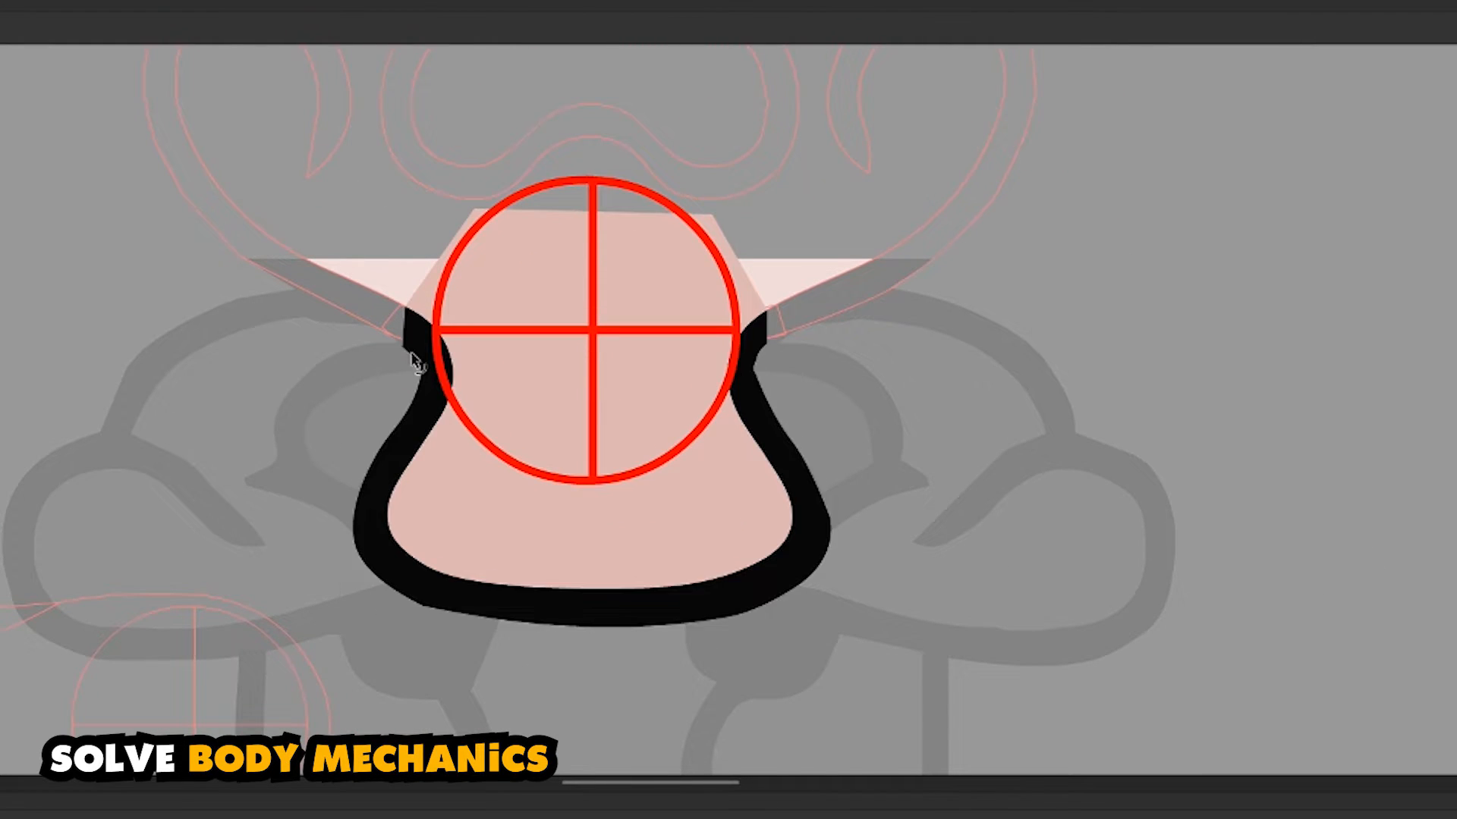
- Draw a black circle centred on the neck crosshair, paste a copy in place and move it backward
key("o")
mouse_move(592, 330)
left_mouse_down()
mouse_move(568, 405)
mouse_move(745, 586)
left_mouse_up()
key("ctrl+Down")
key("ctrl+c")
key("ctrl+shift+v")
key("ctrl+Down")
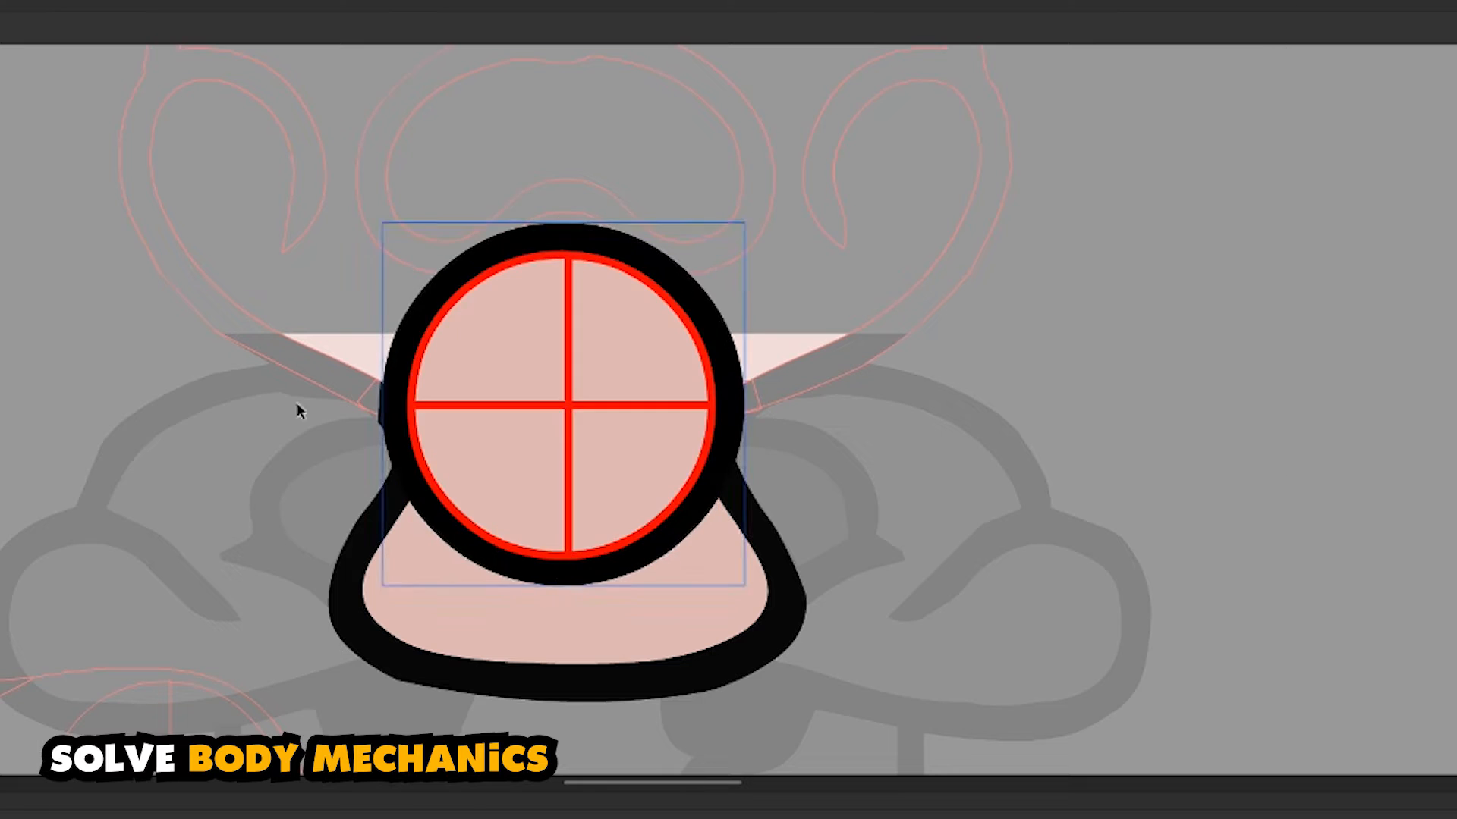
- Open the neck shape, tidy its outline and bring the artwork in front of the circle
double_click(396, 410)
left_click_drag(326, 516, 804, 607)
key("Delete")
left_click_drag(423, 520, 407, 498)
key("ctrl+a")
key("ctrl+shift+bracketright")
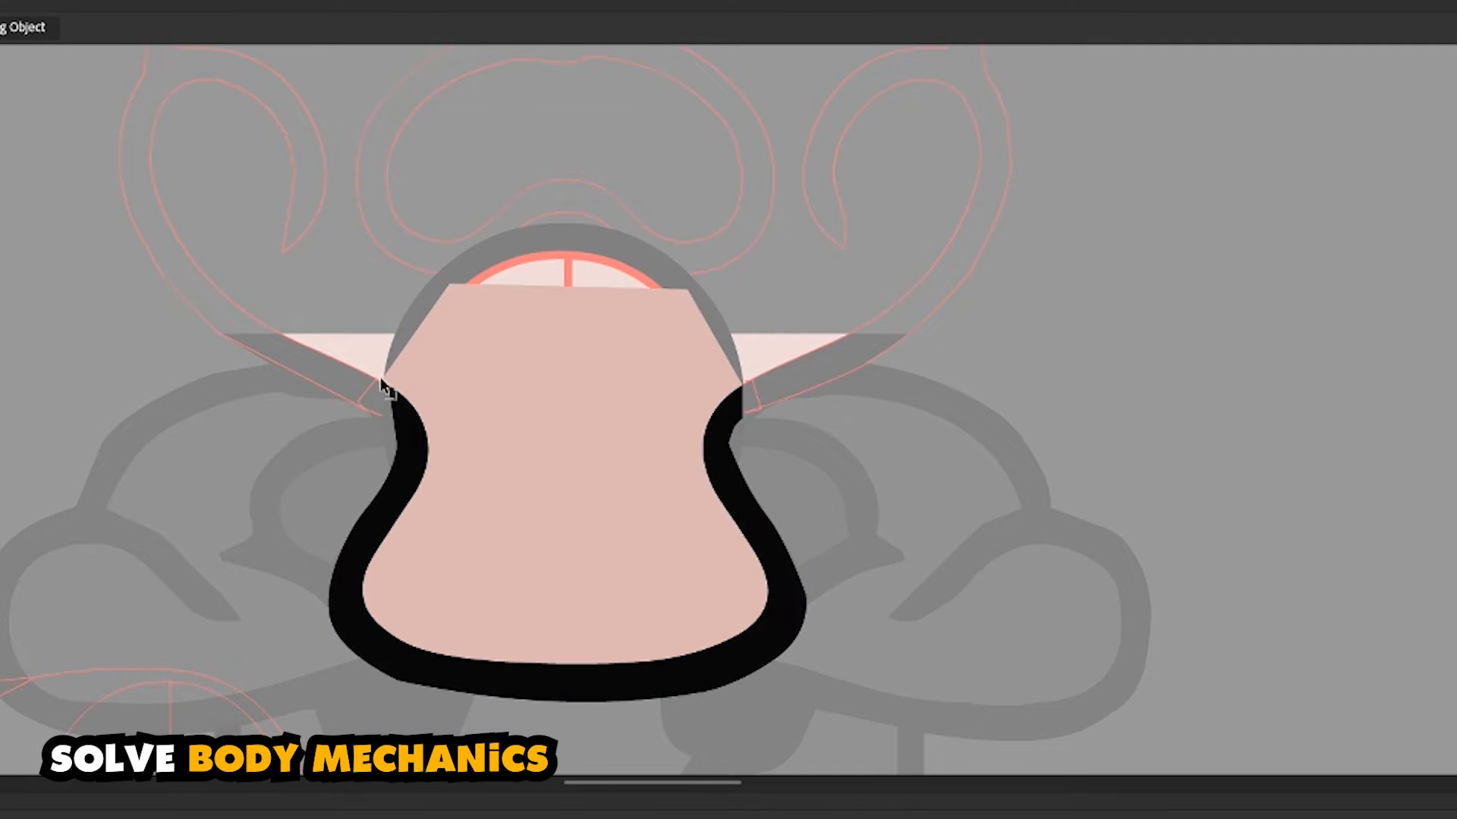
- Select all the neck pieces with their circle and crosshair and group them
key("ctrl+minus")
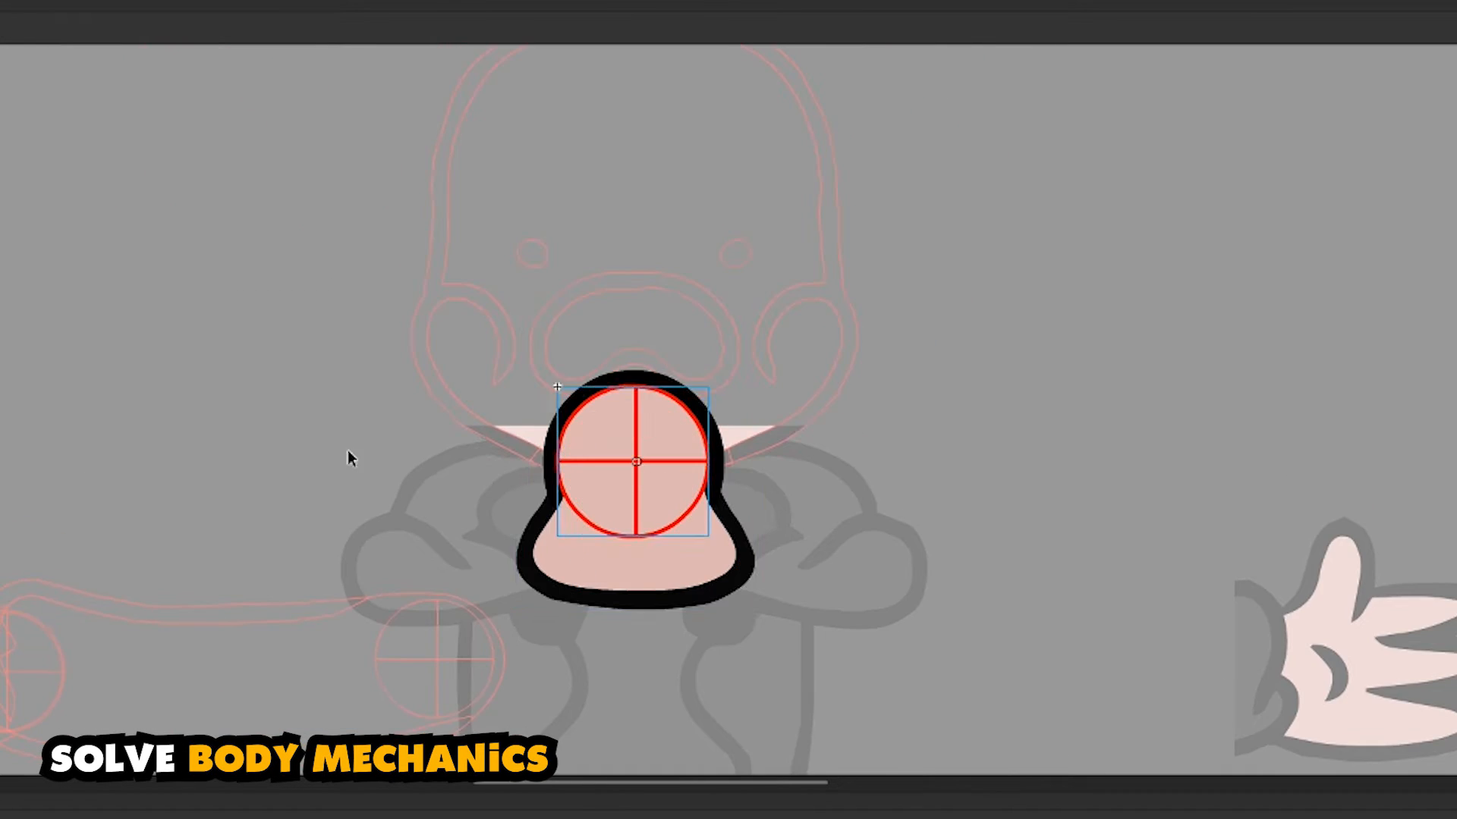
key("ctrl+a")
key("alt+m")
key("ctrl+g")
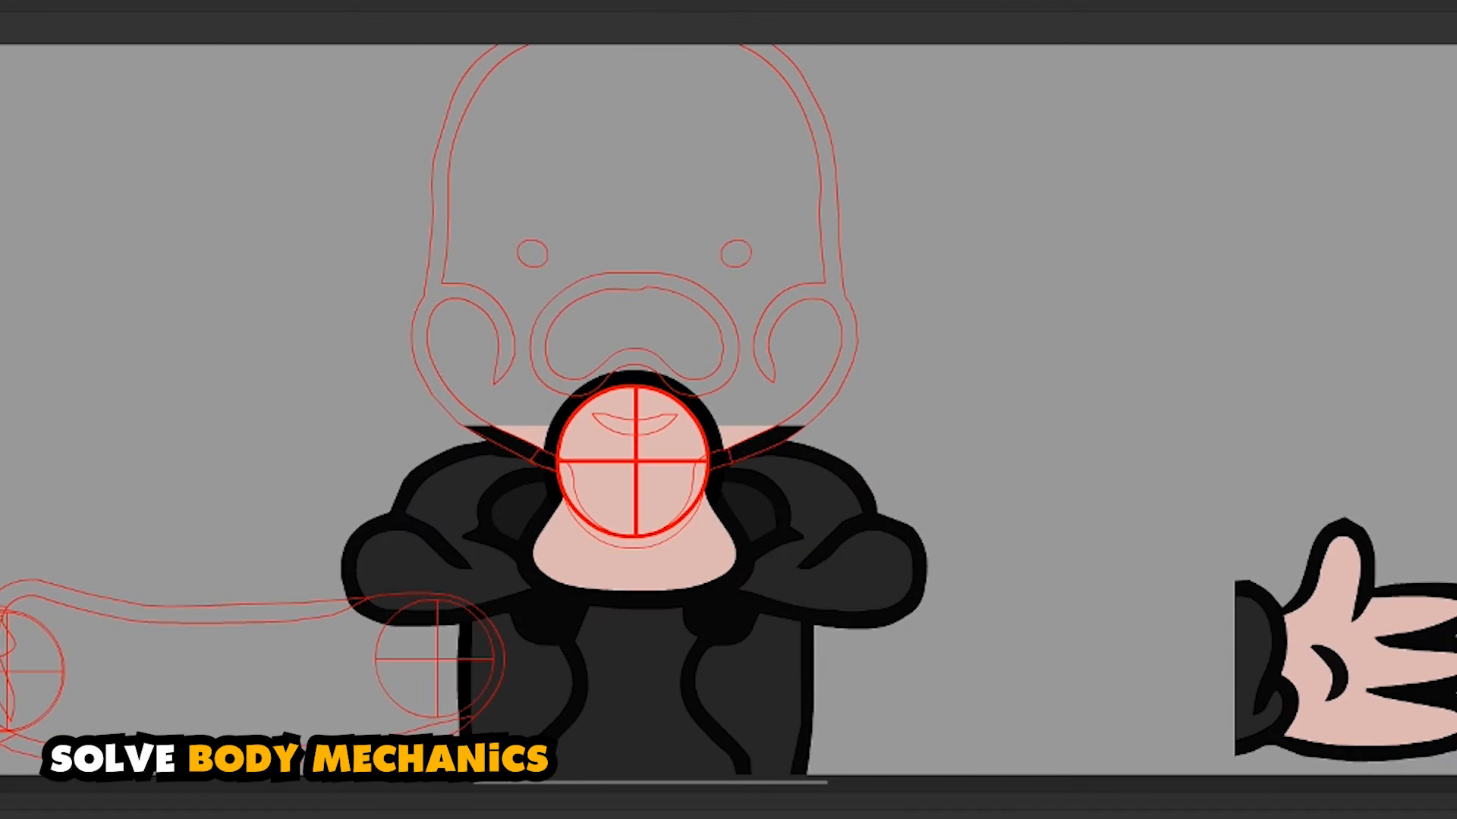
- Extend the head's chin into a rounded joint shape over the neck crosshair and remove its lower outline
double_click(686, 485)
key("ctrl+equal")
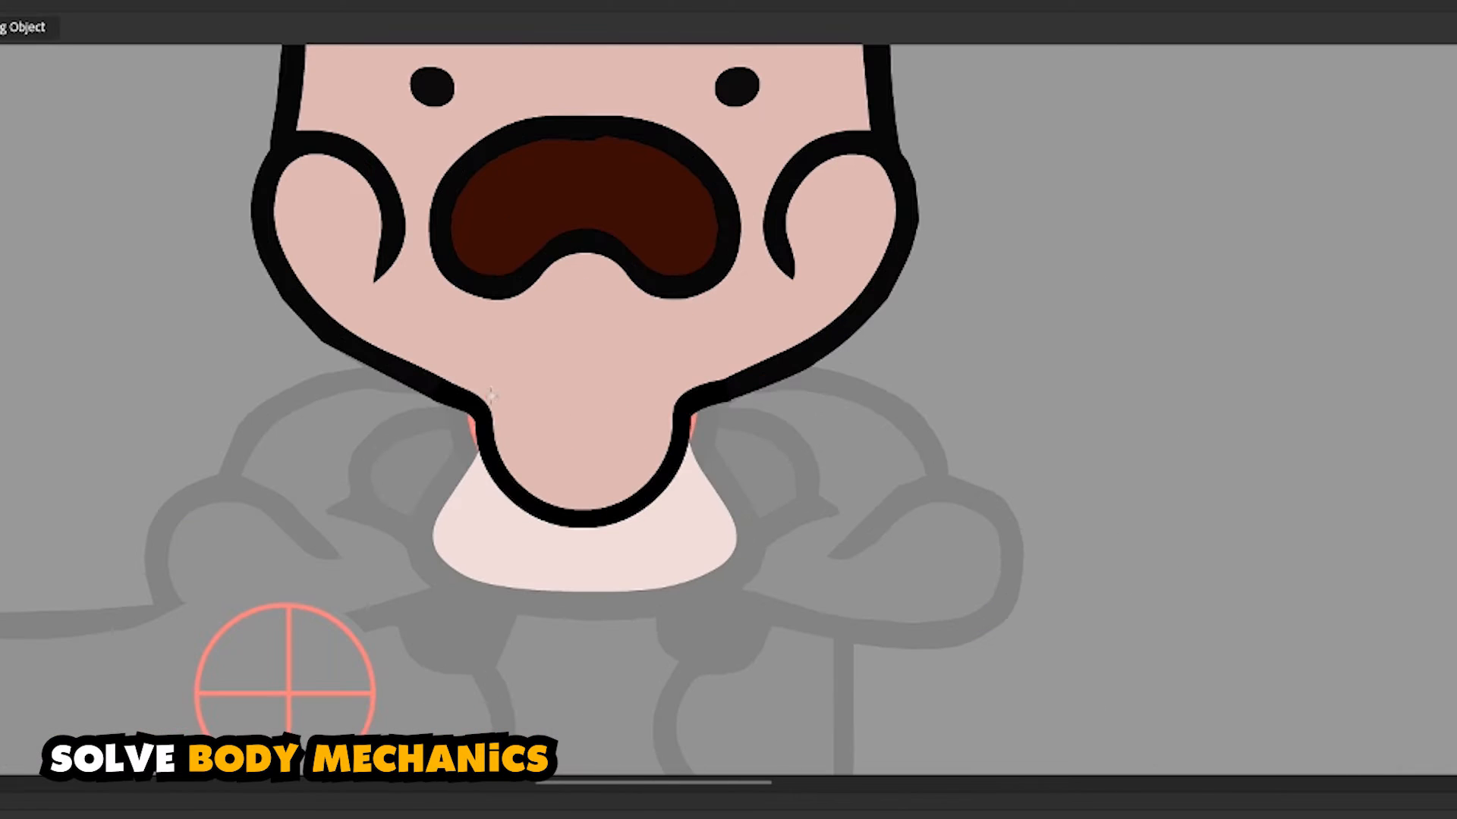
double_click(760, 396)
left_click(358, 417)
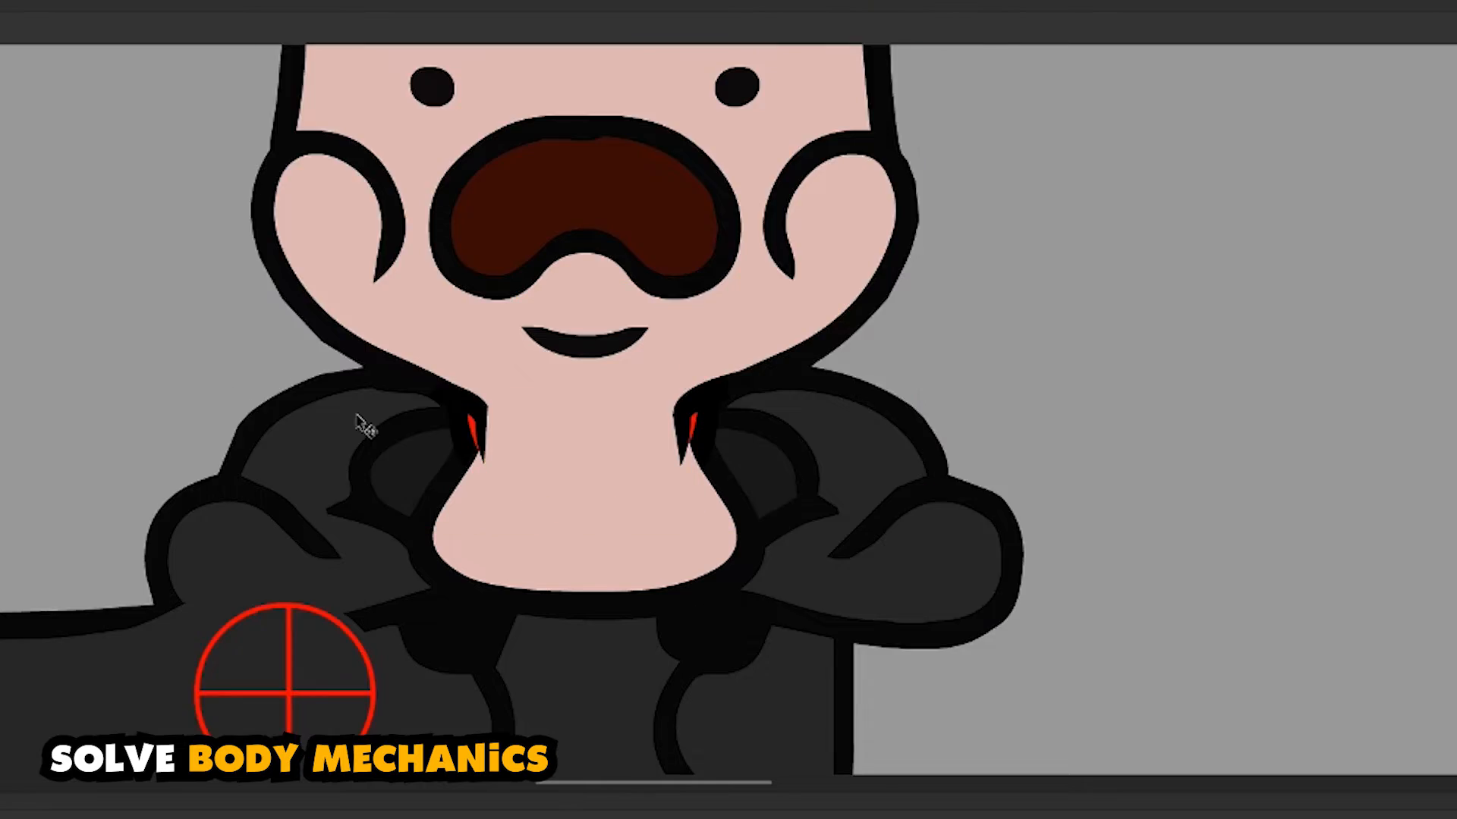
- Try rotating the head about the neck joint
key("ctrl+minus")
key("q")
mouse_move(458, 81)
left_mouse_down()
mouse_move(356, 141)
mouse_move(319, 213)
left_mouse_up()
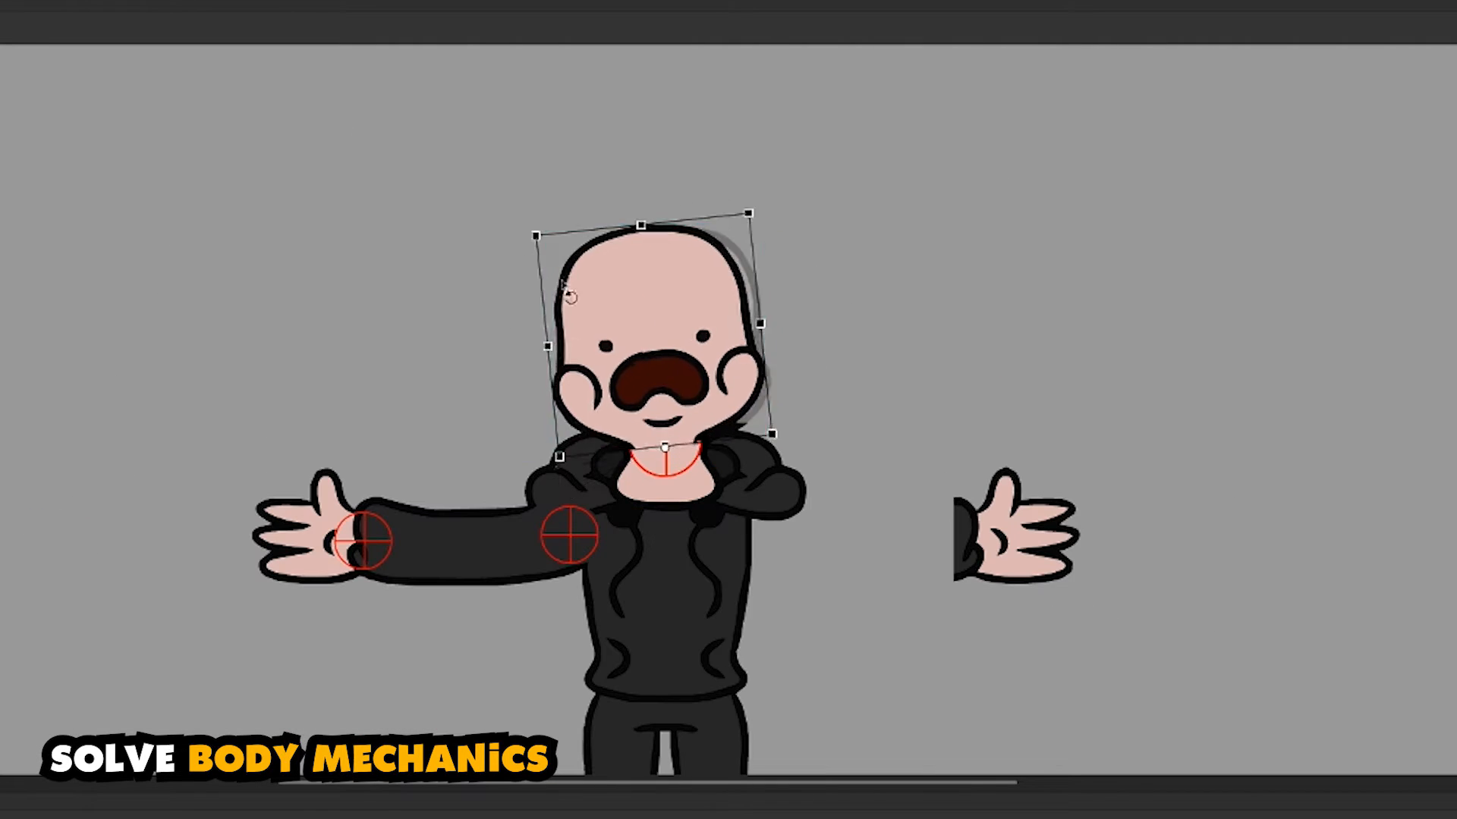
- Place a copy of the enlarged registration crosshair at the middle of the arm as the elbow joint
key("ctrl+equal")
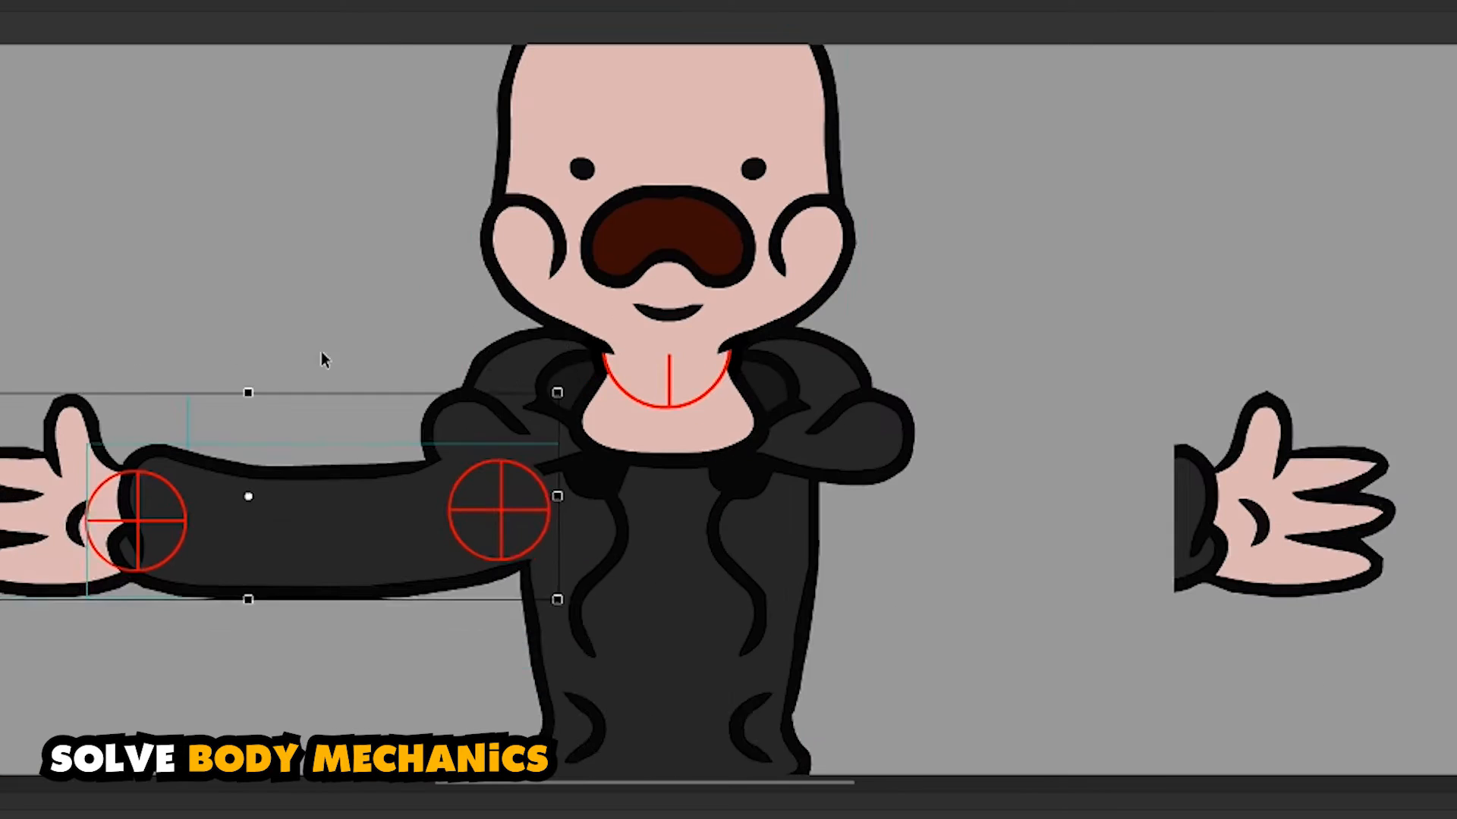
left_click(323, 528)
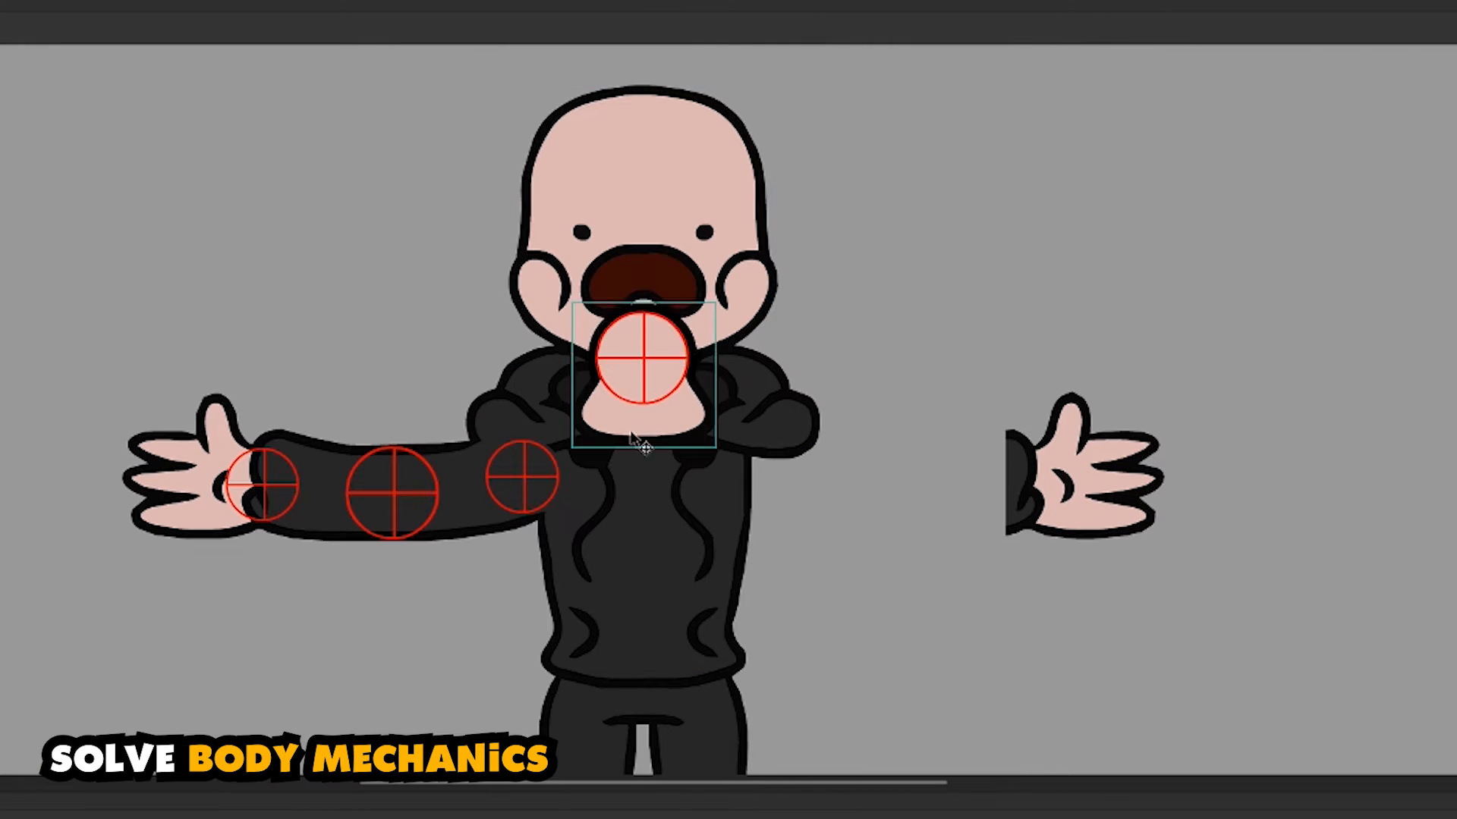
mouse_move(529, 111)
left_mouse_down()
mouse_move(641, 55)
mouse_move(529, 111)
left_mouse_up()
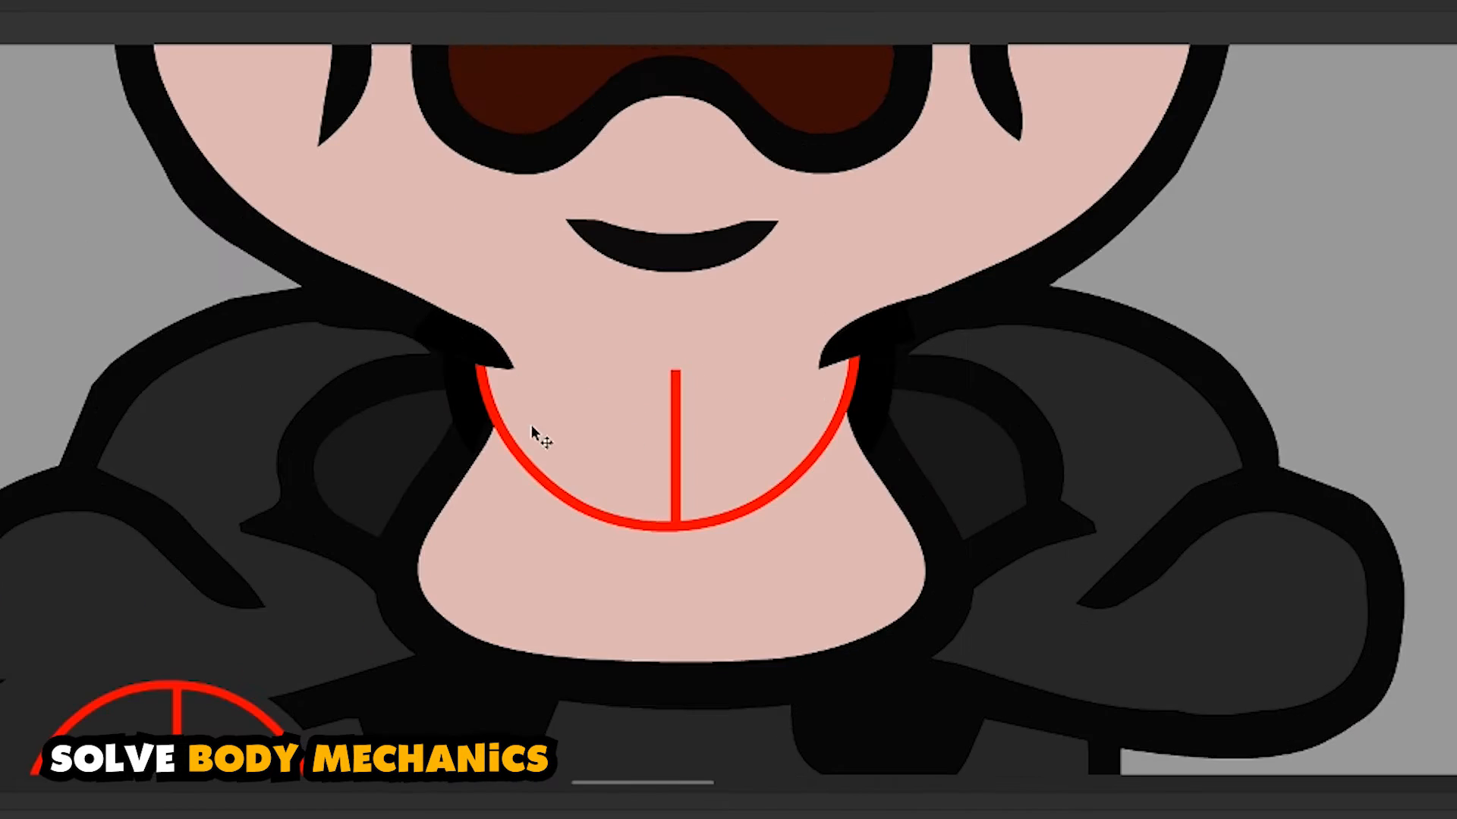
- Open the neck group, remove its crosshair and smooth the narrowed sides of its black outline
double_click(533, 428)
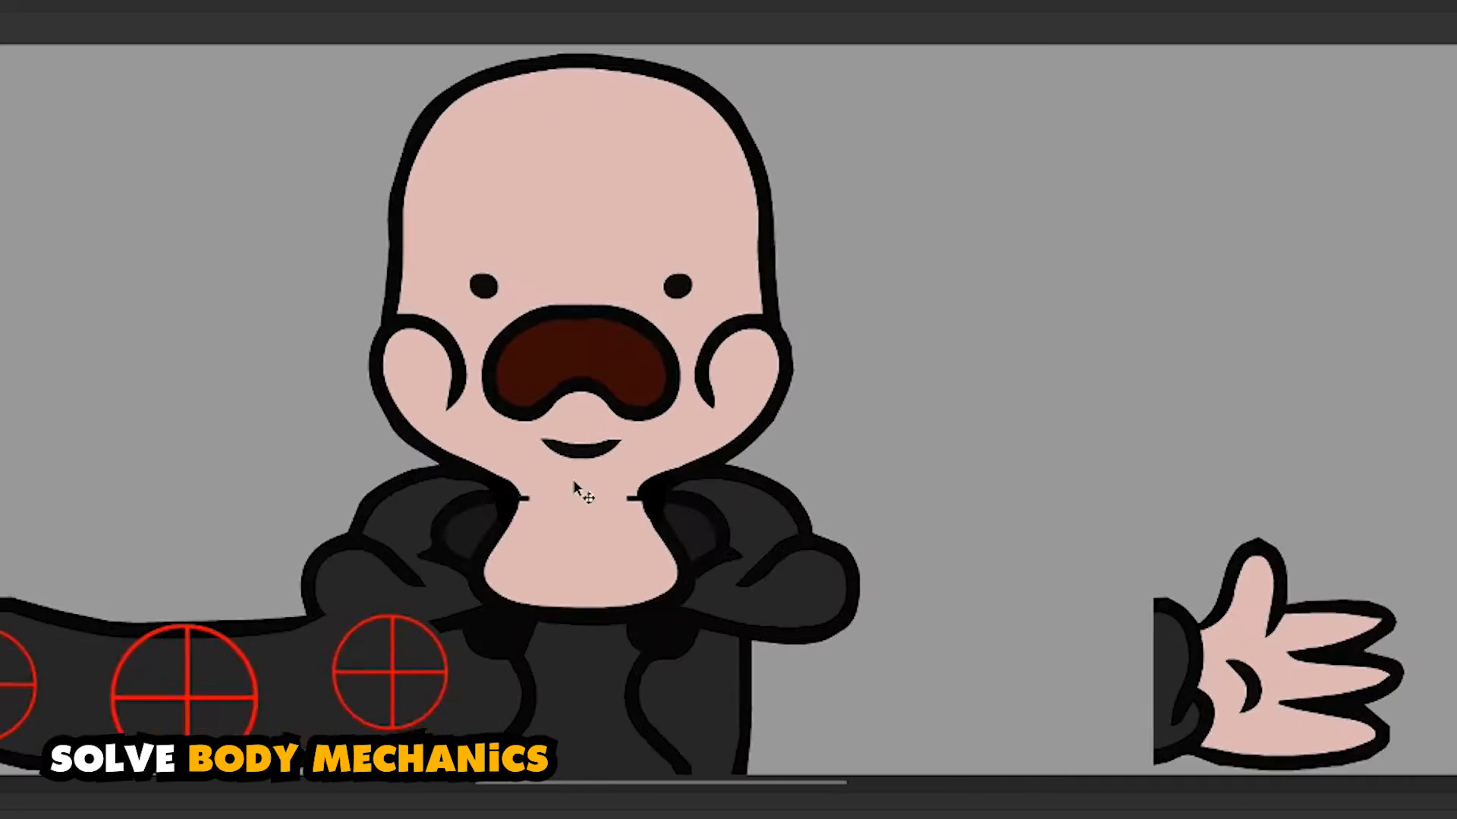
double_click(583, 493)
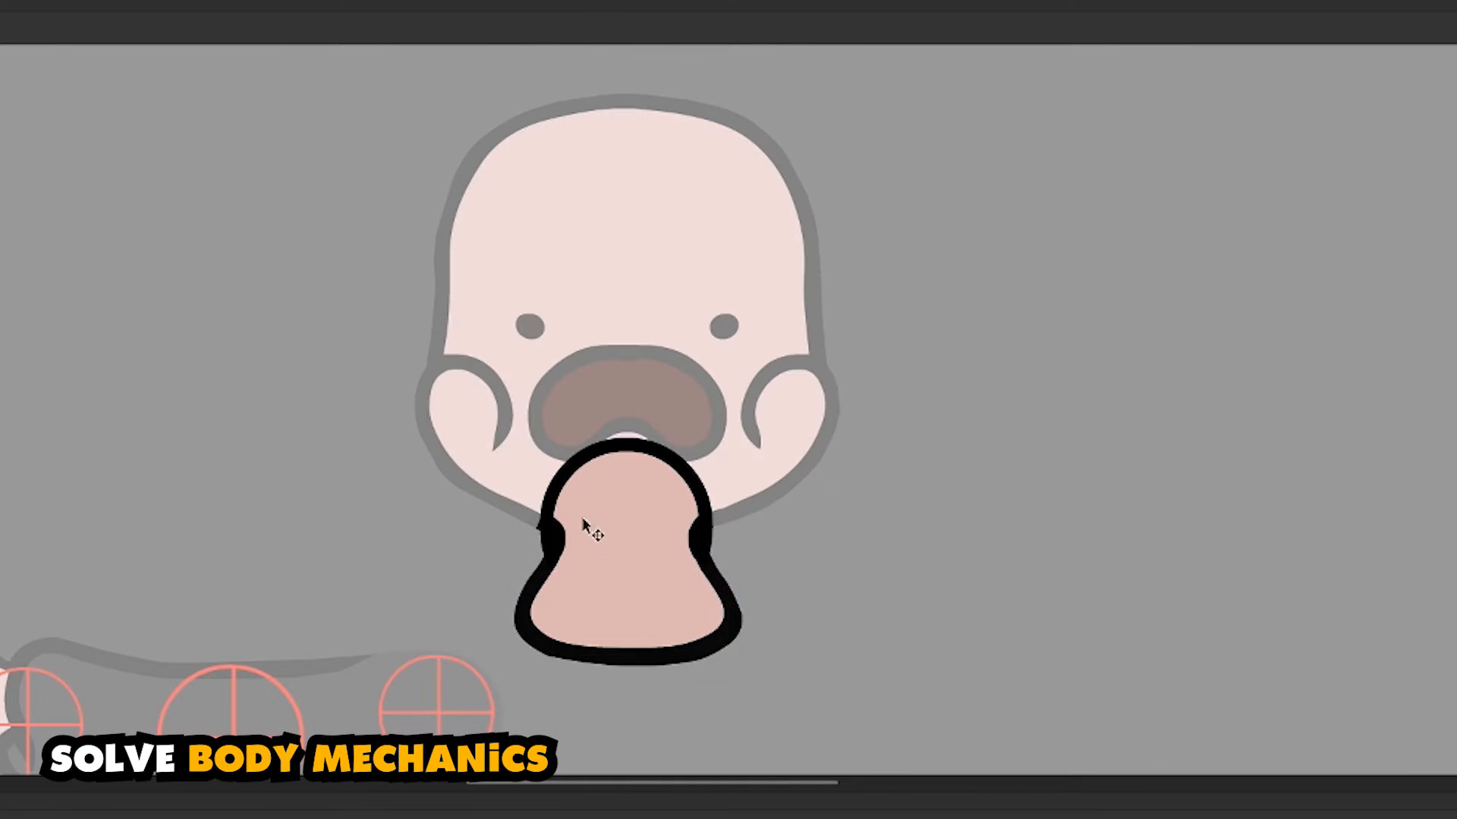
scroll(639, 594, "up", 5)
left_click_drag(817, 461, 806, 461)
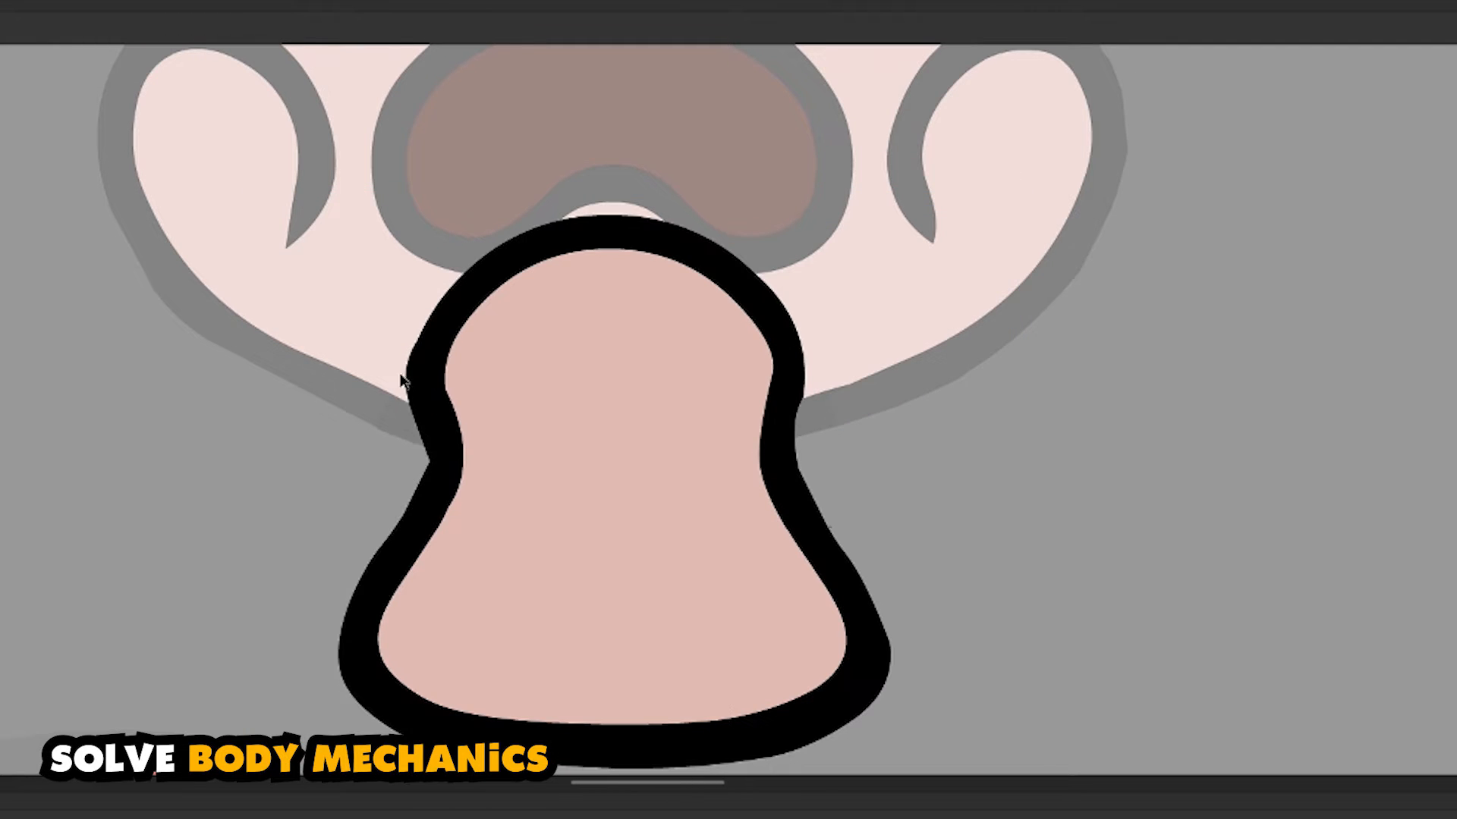
- Bend the neck's upper corners and sides outward to form a rounded bell shape beneath the head
scroll(687, 421, "down", 3)
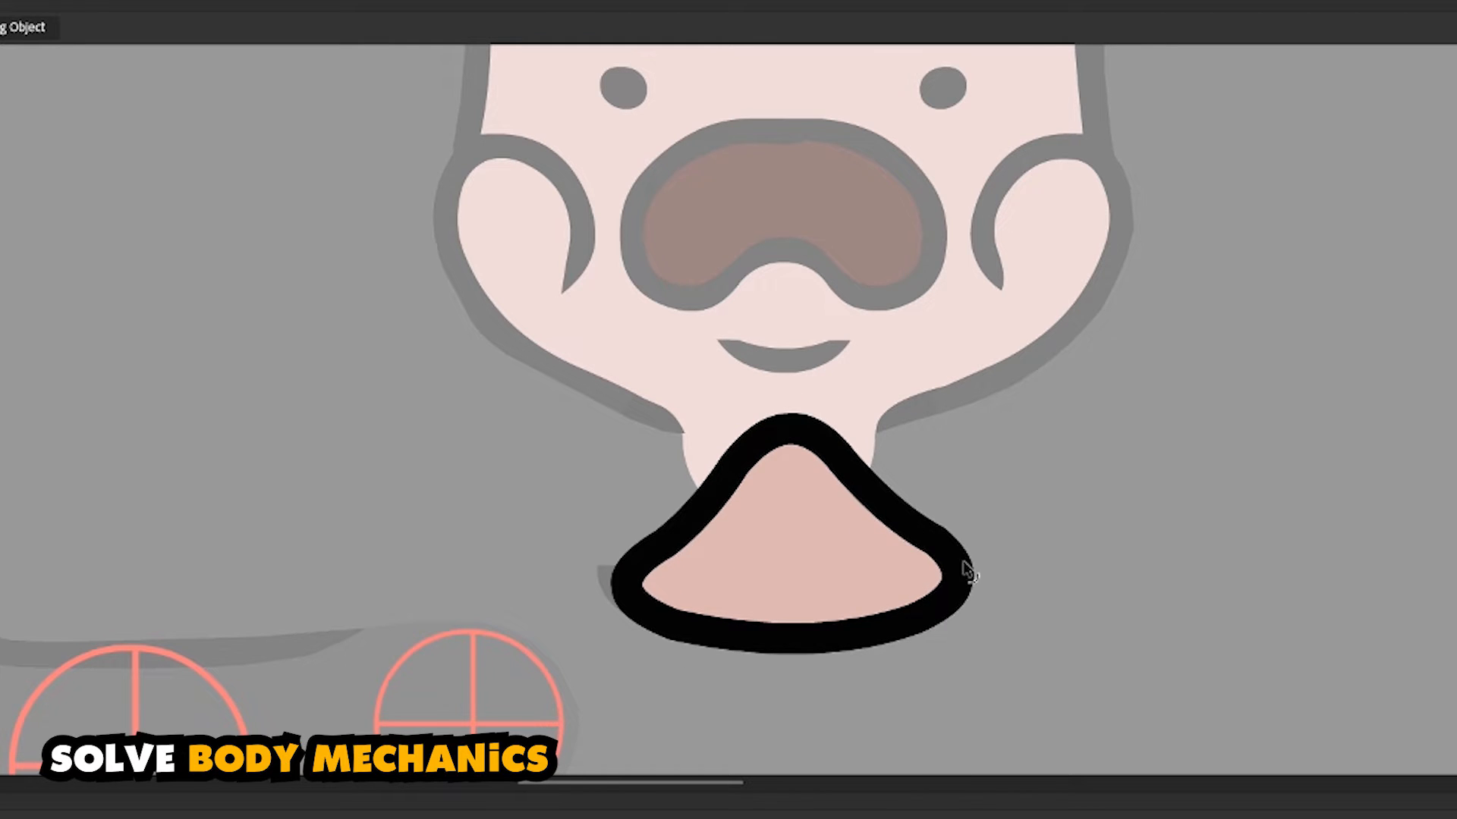
left_click_drag(869, 484, 864, 455)
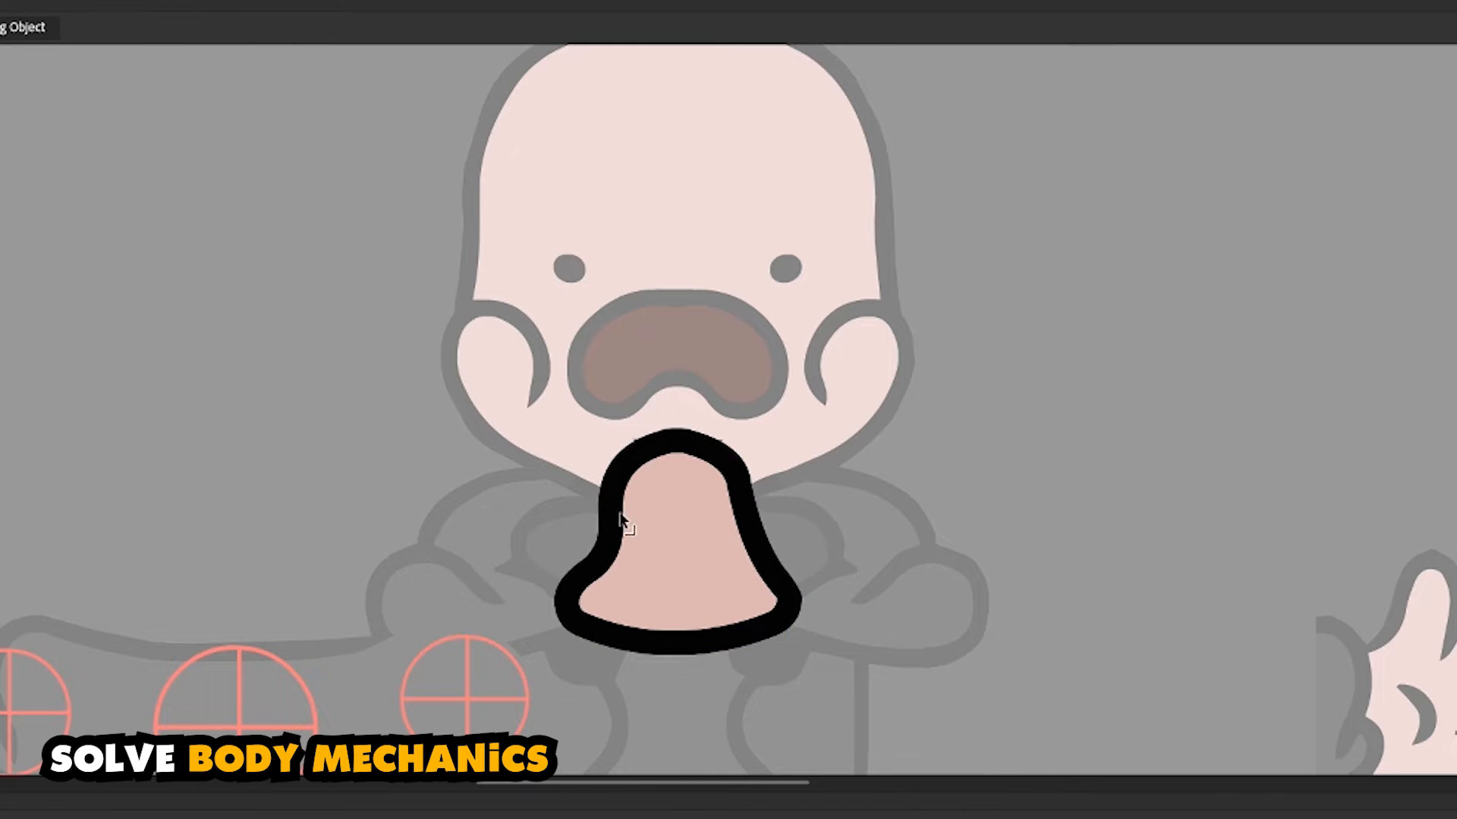
left_click_drag(620, 521, 613, 504)
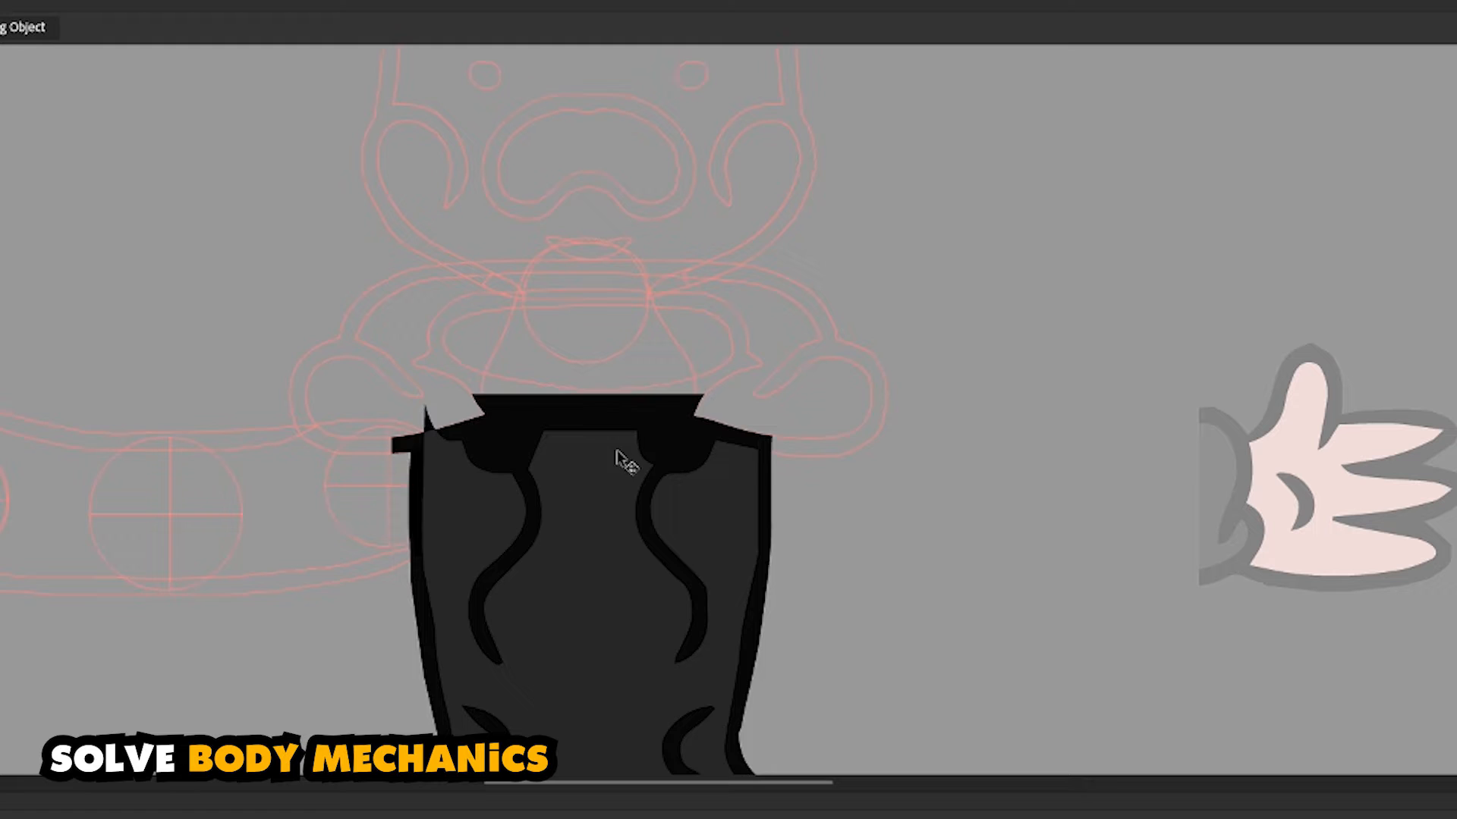
- Delete the leftover black collar outline across the top of the torso
left_click(416, 438)
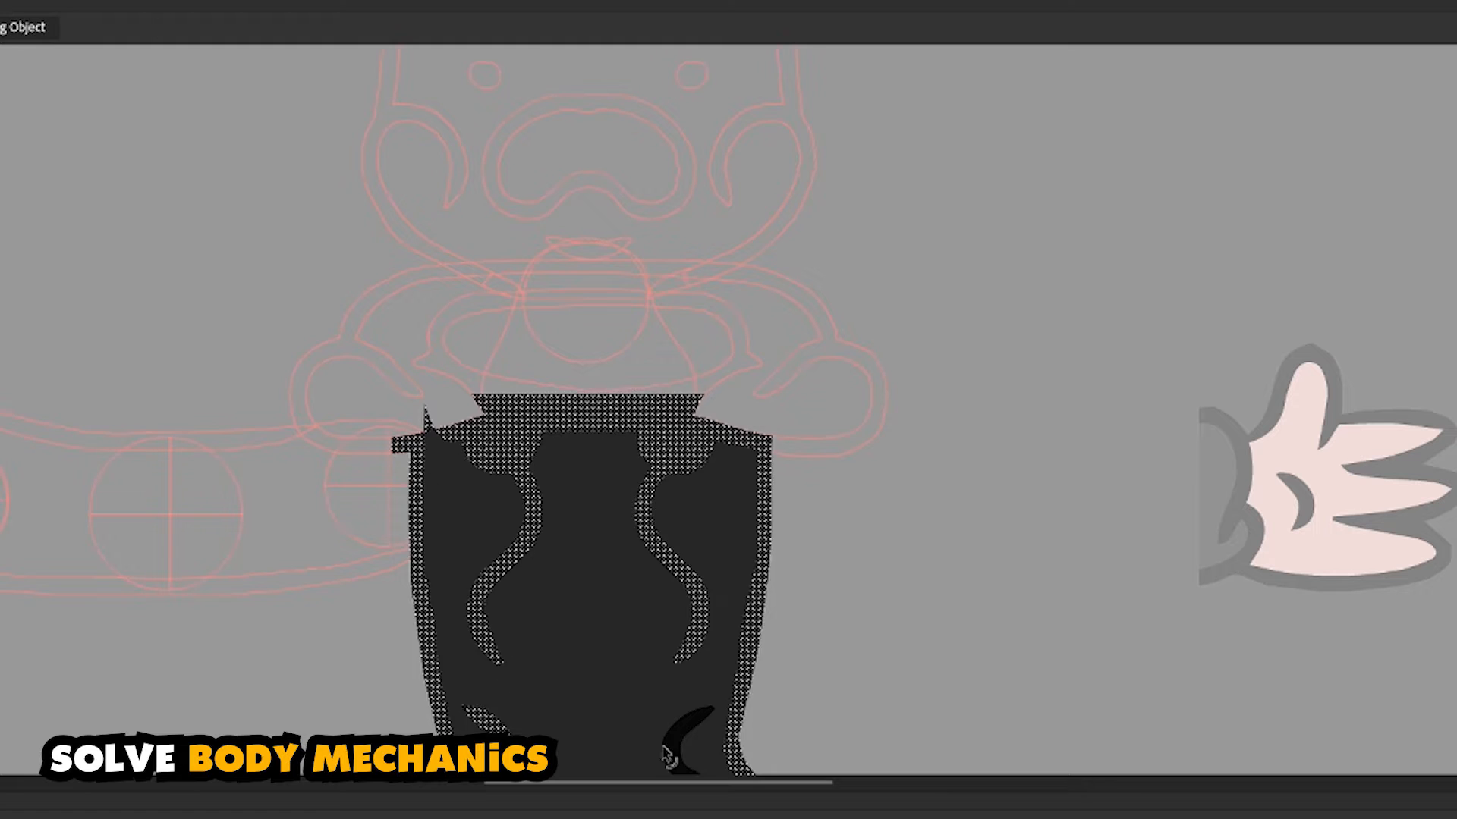
left_click(417, 447)
left_click(588, 412)
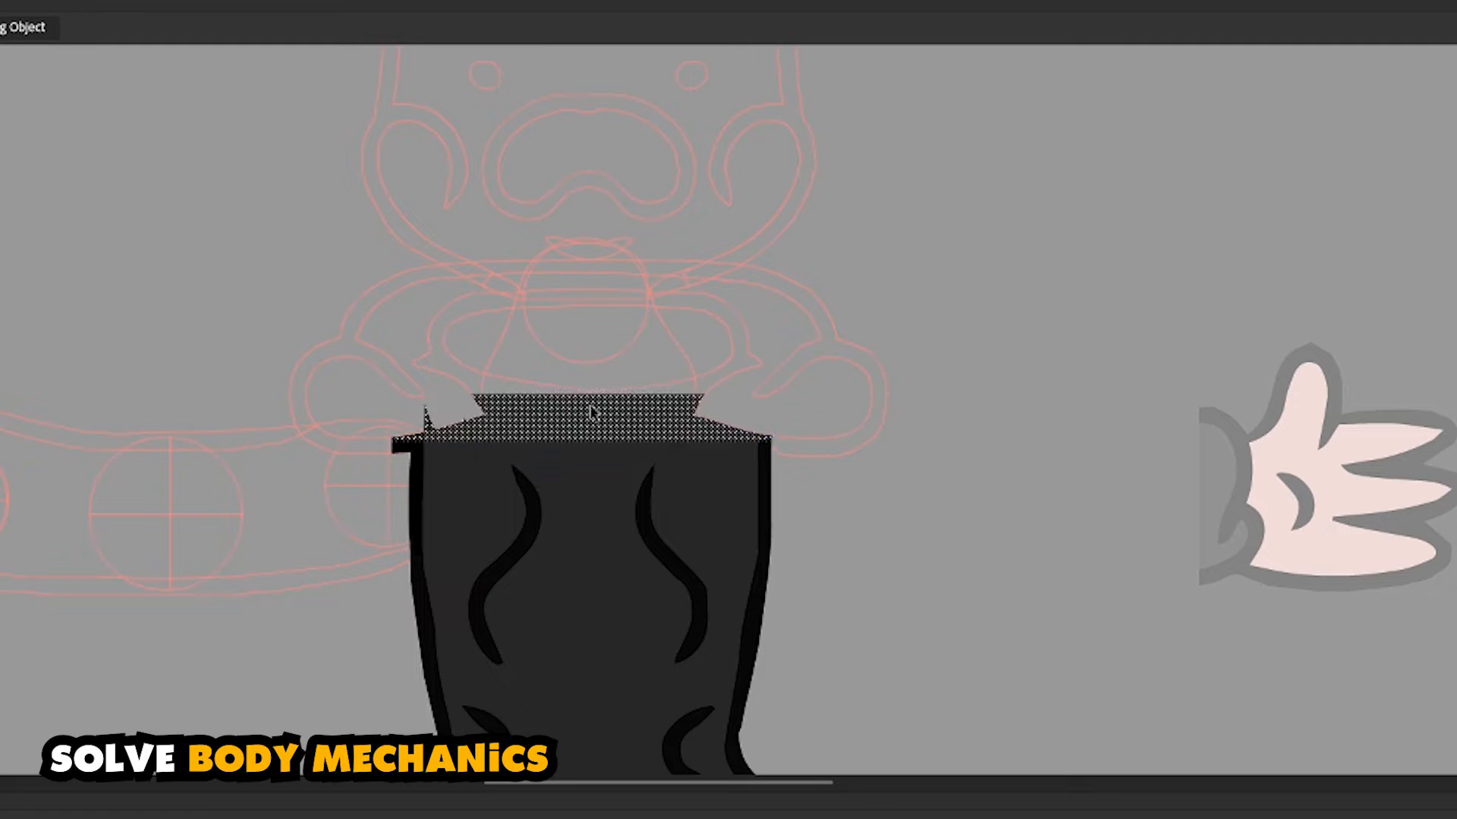
key("Delete")
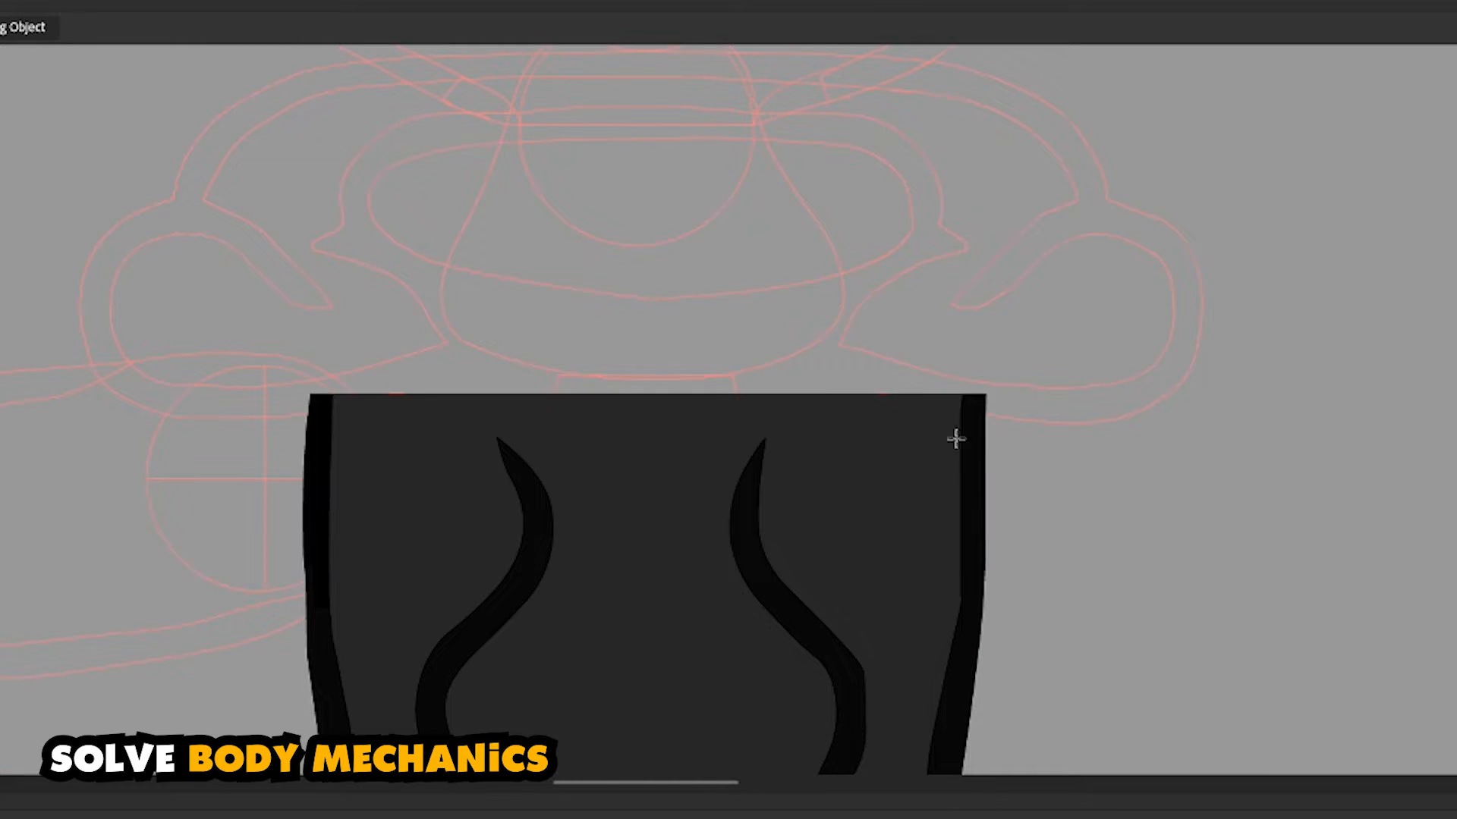
key("ctrl+z")
mouse_move(973, 454)
left_mouse_down()
mouse_move(315, 275)
mouse_move(438, 296)
left_mouse_up()
key("ctrl+z")
- Cap the torso's top with a dark grey rounded rectangle outlined in black, merge it in and bow its upper edge upward
mouse_move(976, 486)
left_mouse_down()
mouse_move(495, 341)
mouse_move(315, 324)
left_mouse_up()
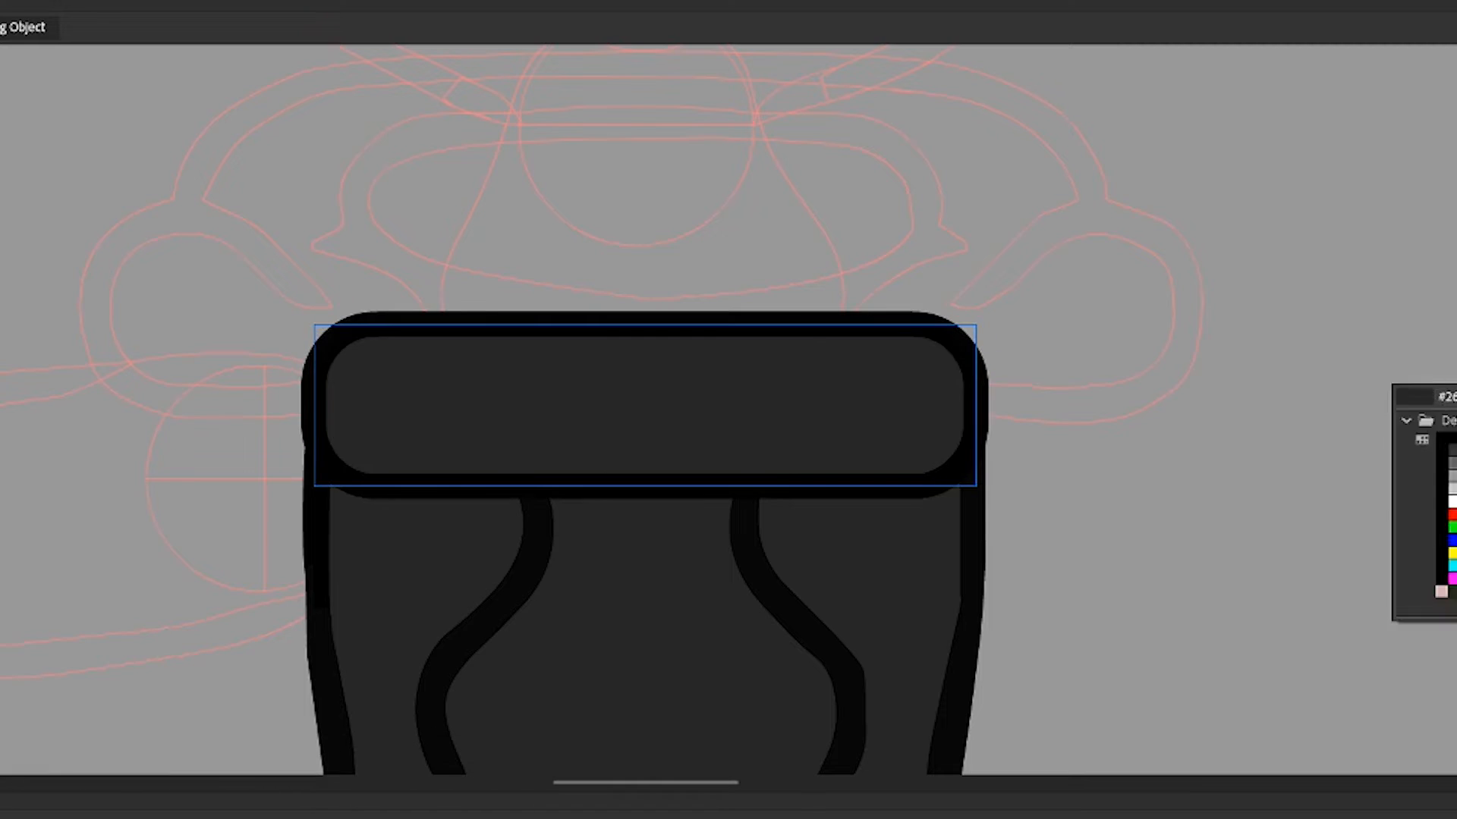
left_click(1451, 397)
left_click(398, 490)
key("Delete")
key("q")
key("ctrl+b")
left_click(650, 384)
left_click_drag(644, 312, 645, 294)
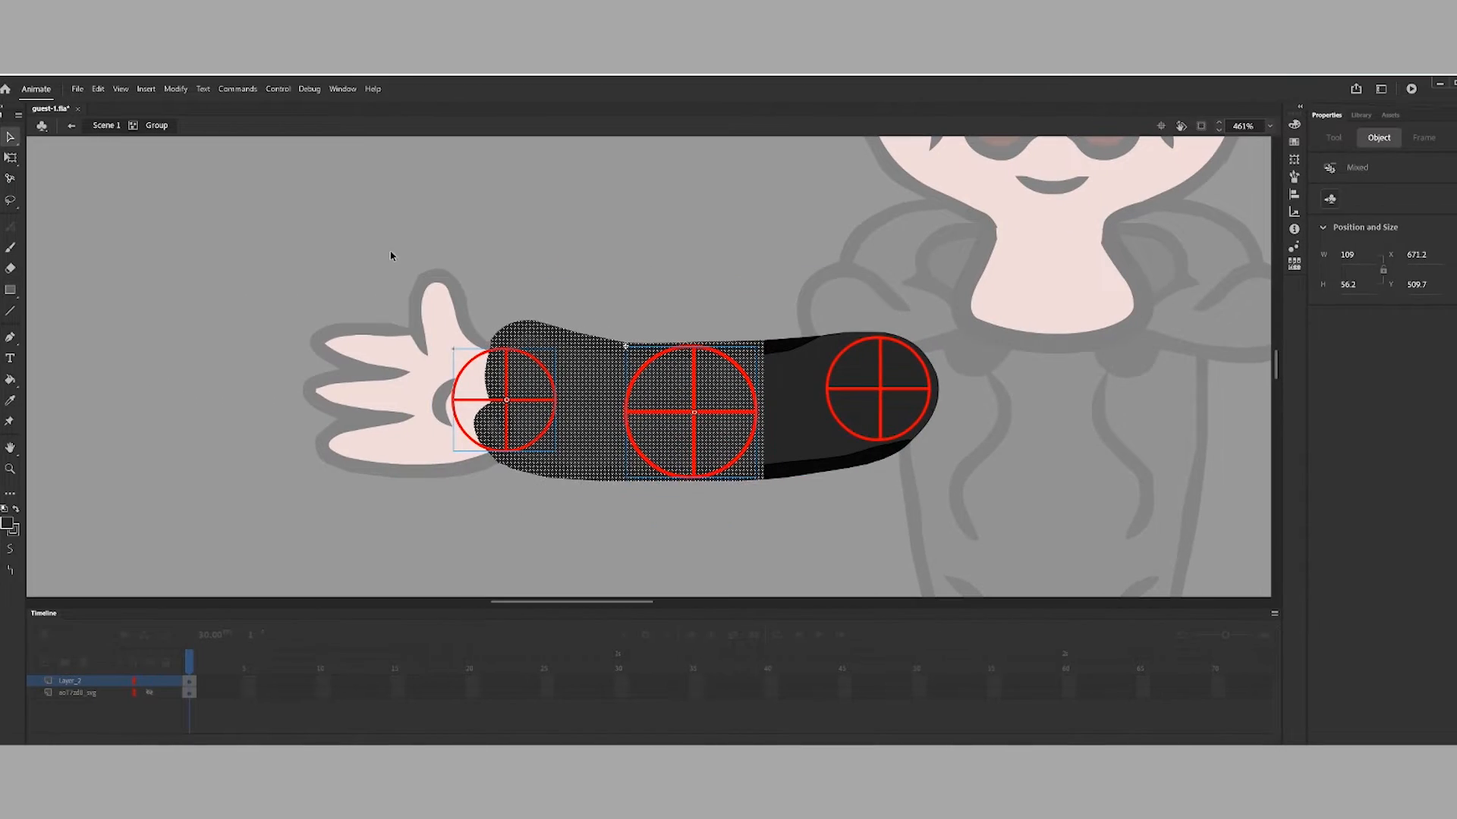
- Split the forearm with its wrist and elbow crosshairs from the upper arm, and cut out the elbow crosshair
left_click_drag(392, 255, 696, 497)
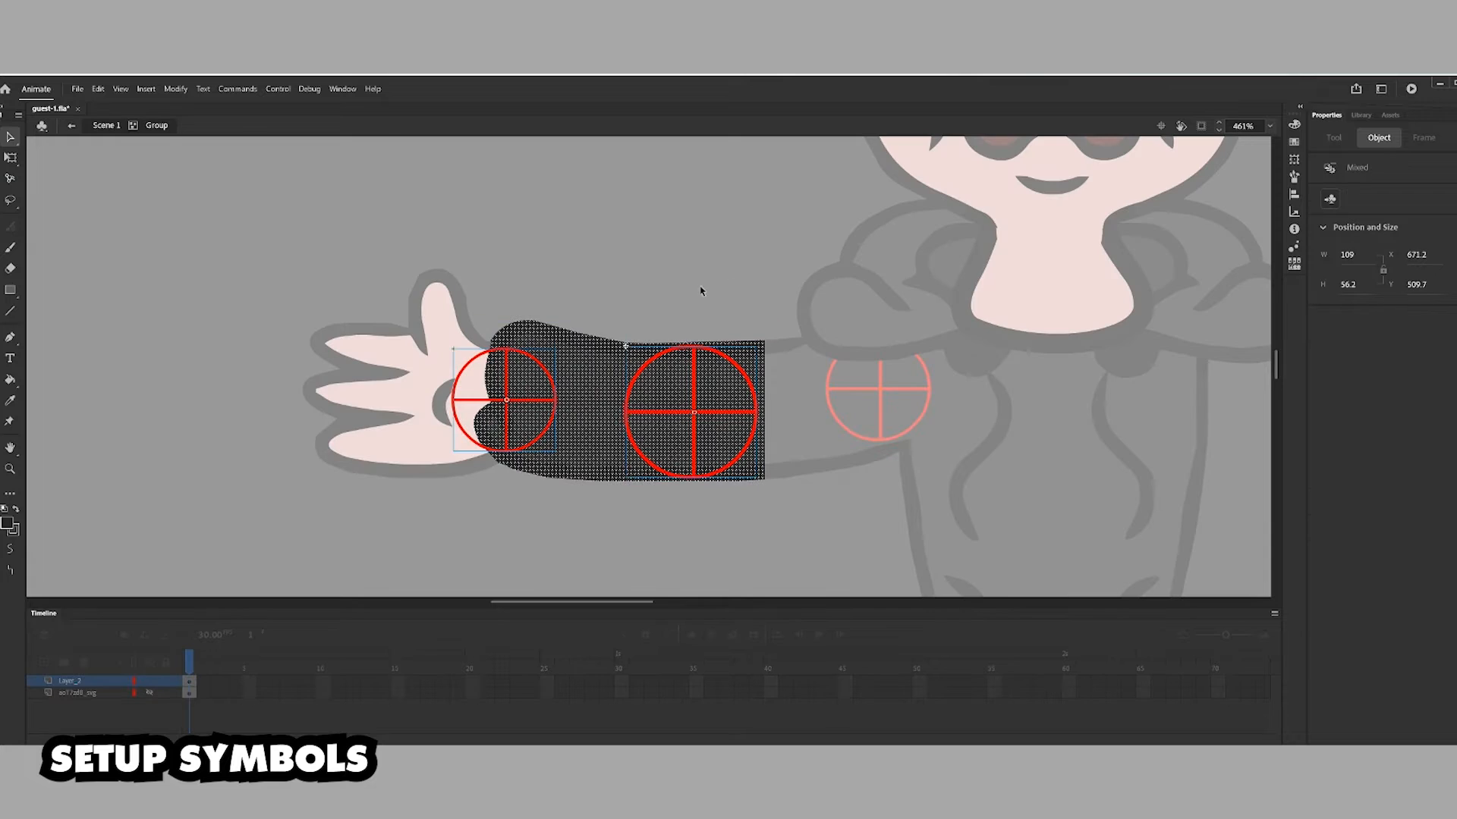
left_click(701, 291)
left_click(710, 367)
left_click(711, 349)
key("ctrl+x")
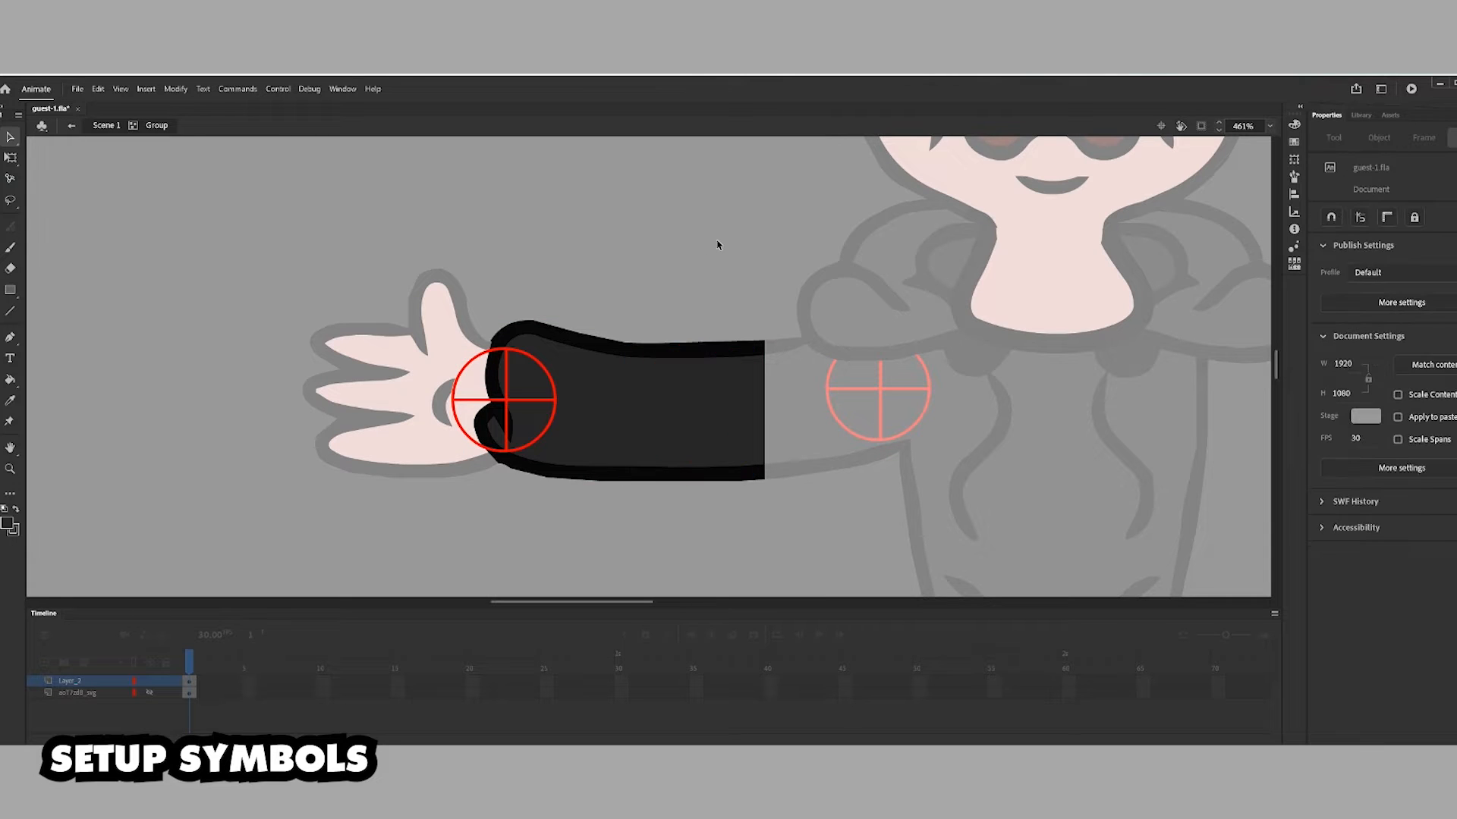
- Paste the elbow crosshair in place, break it apart and delete the forearm fill and outline beyond its circle
key("ctrl+shift+v")
key("ctrl+b")
left_click(665, 320)
left_click(714, 350)
left_click(747, 369)
key("Delete")
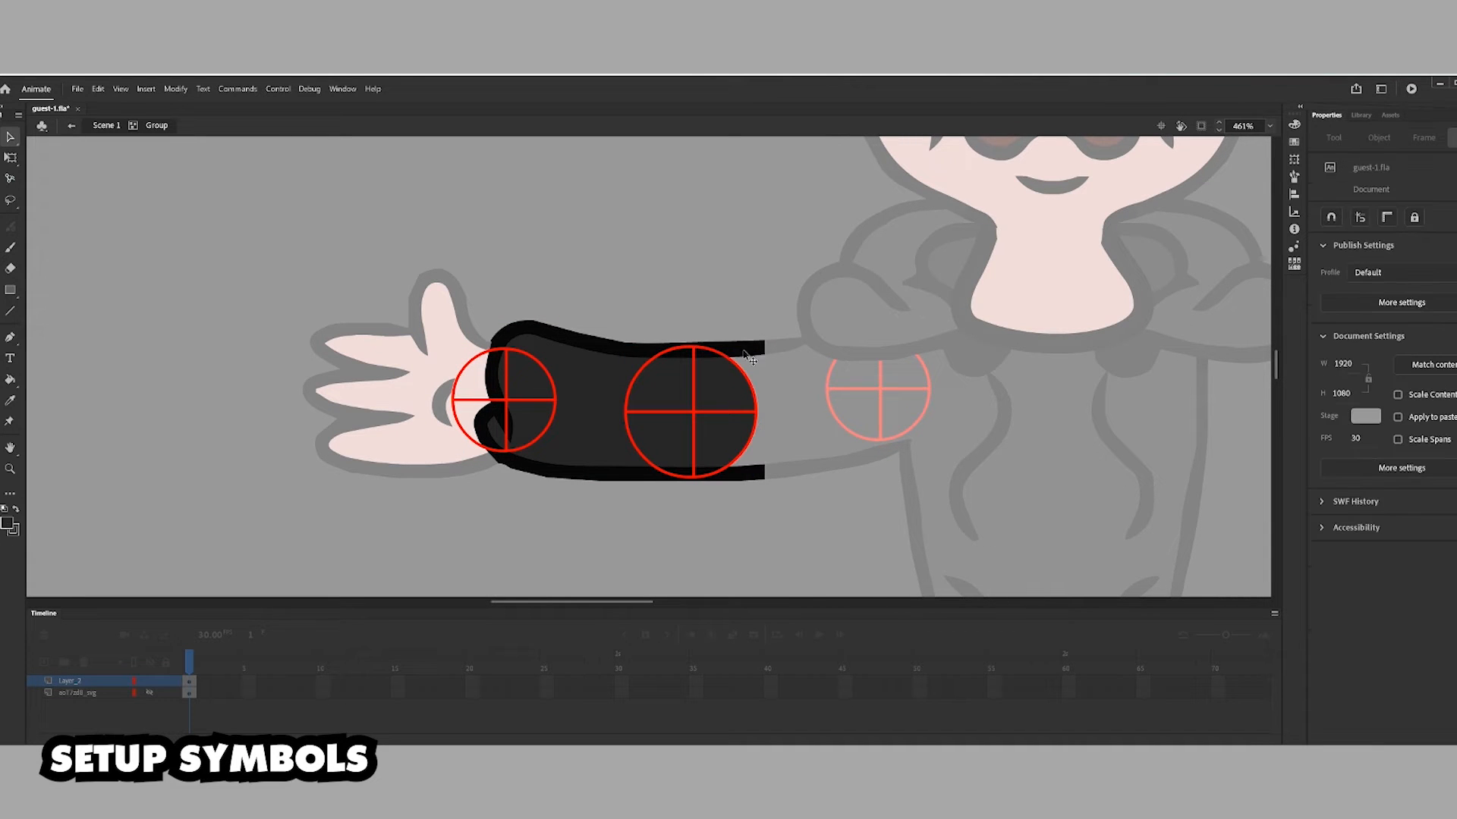
left_click(680, 331)
key("Delete")
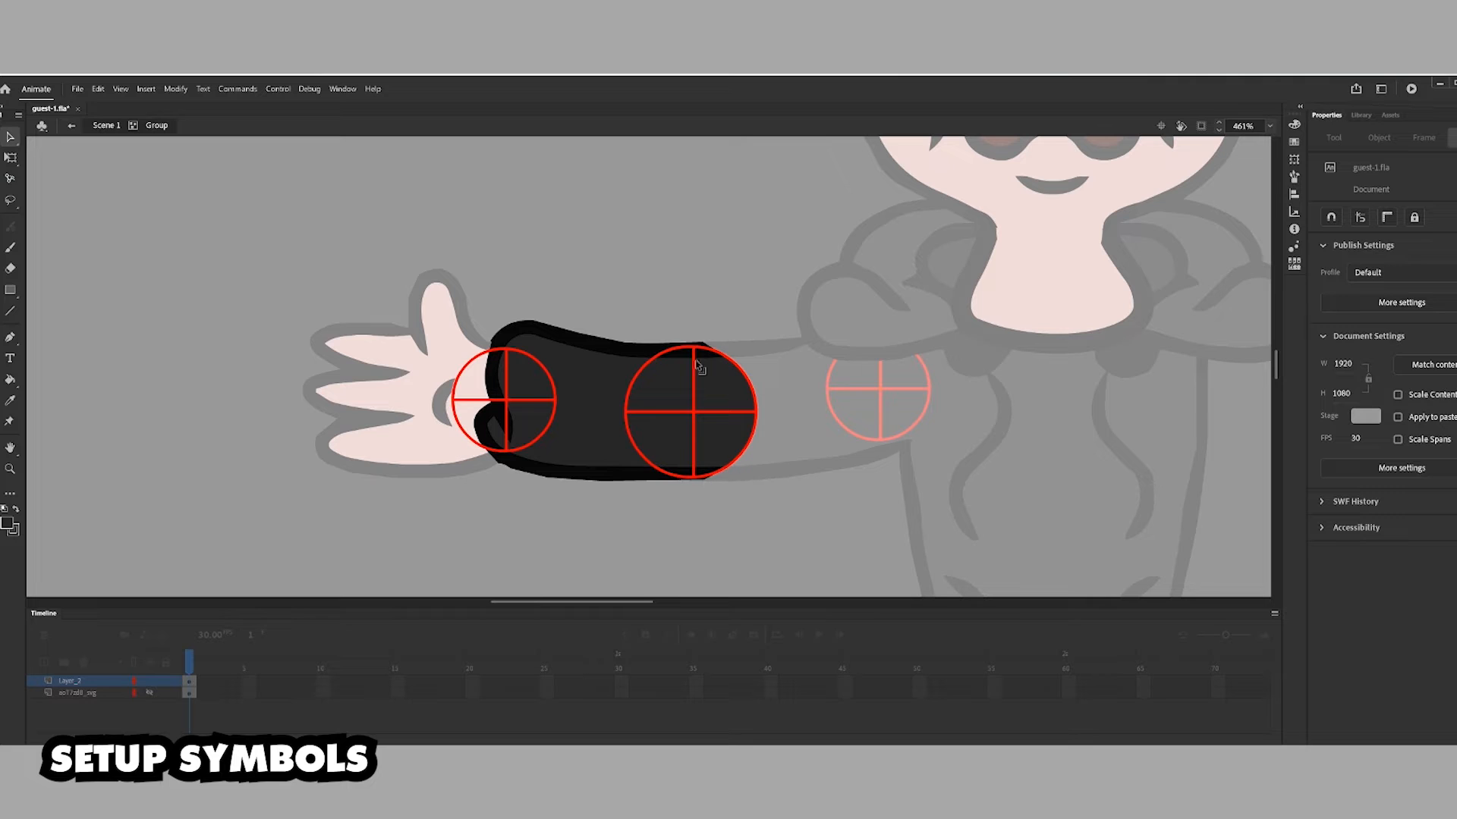
- Delete the broken-apart crosshair lines from the forearm and paste an intact elbow crosshair back in place
left_click(694, 370)
double_click(687, 352)
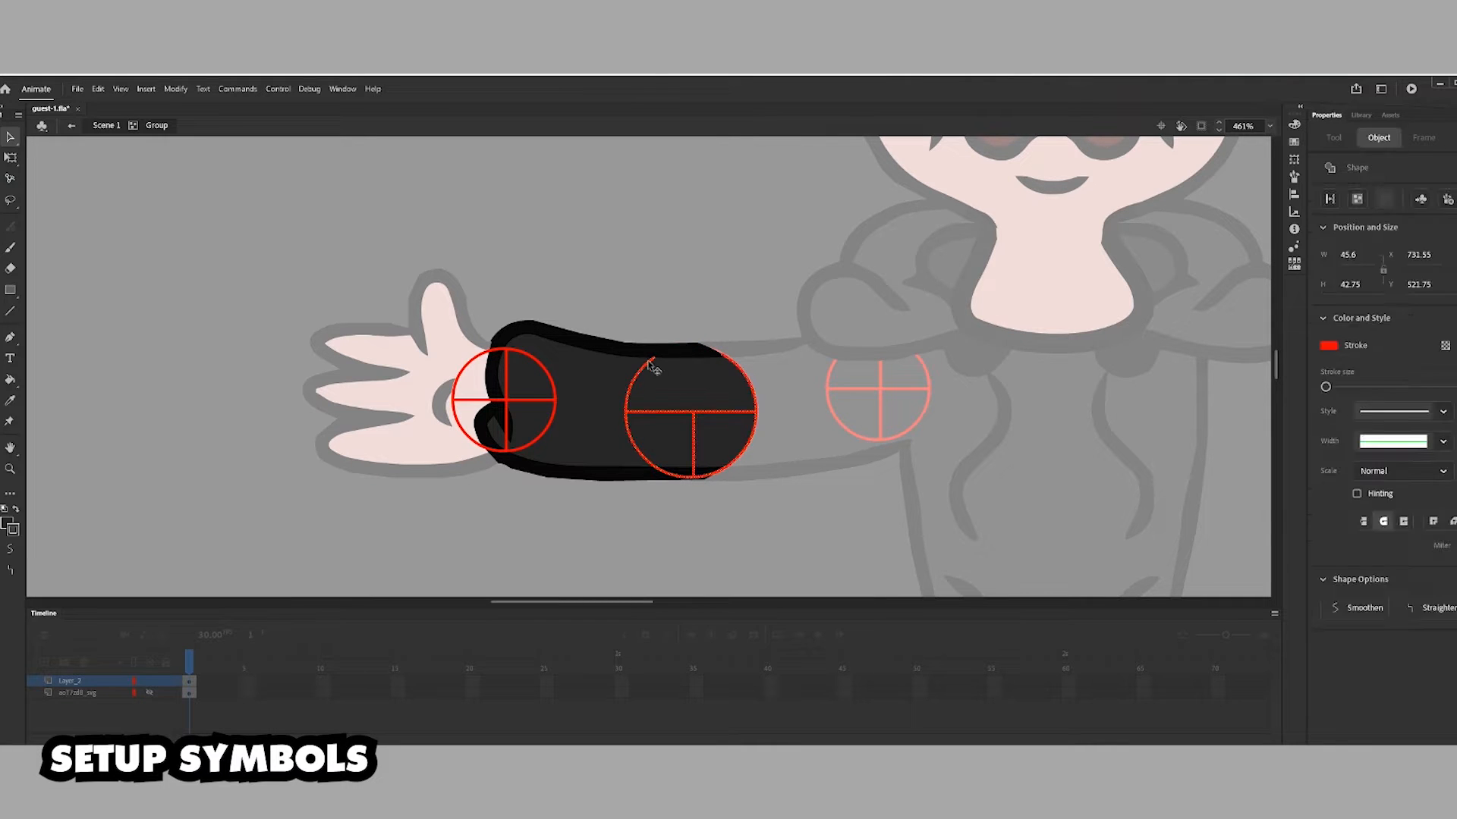
key("Delete")
left_click_drag(412, 291, 808, 499)
left_click(175, 89)
mouse_move(228, 221)
left_click(410, 243)
left_click(511, 292)
key("ctrl+shift+v")
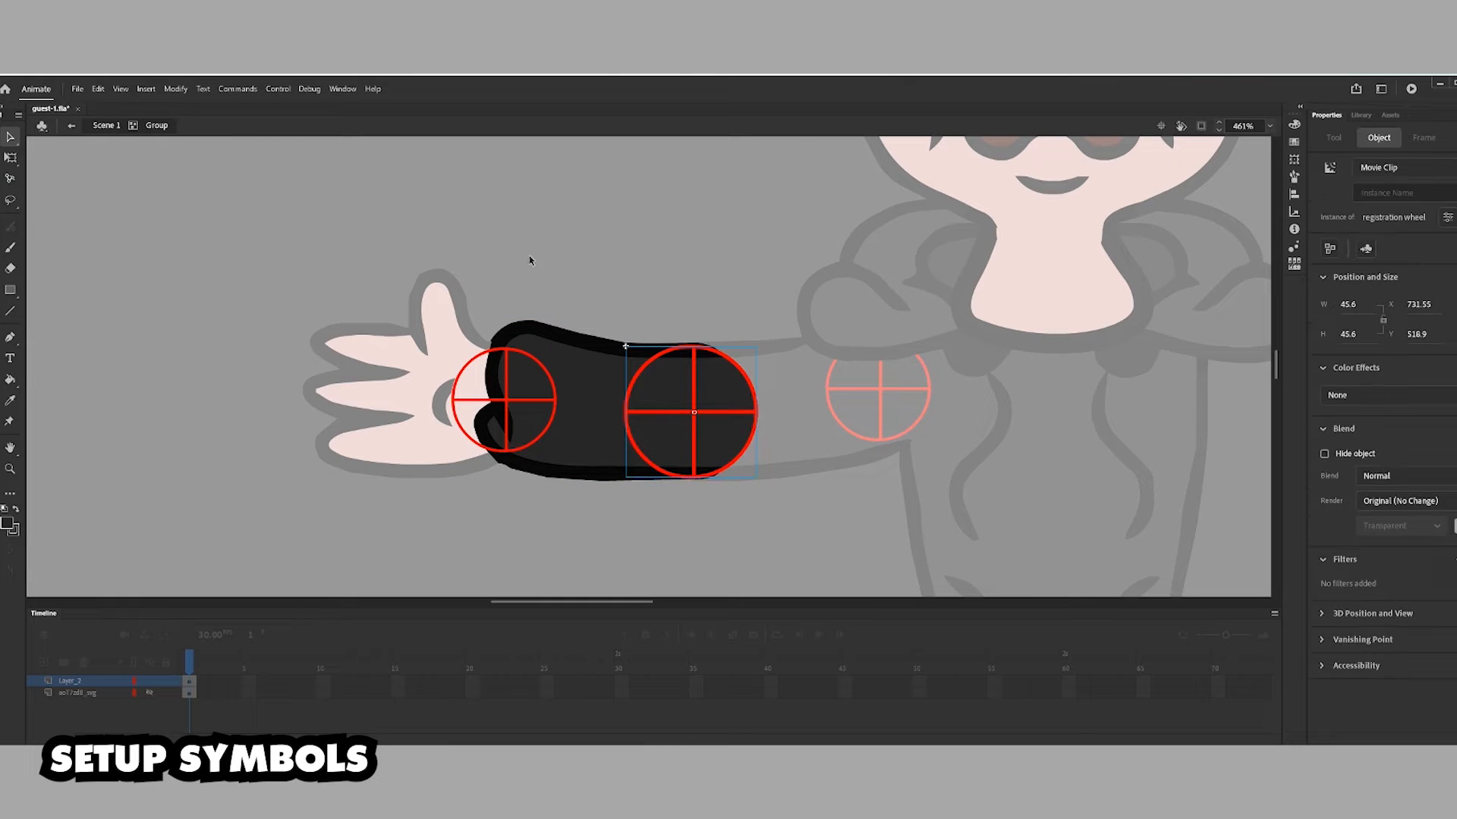
left_click(488, 291)
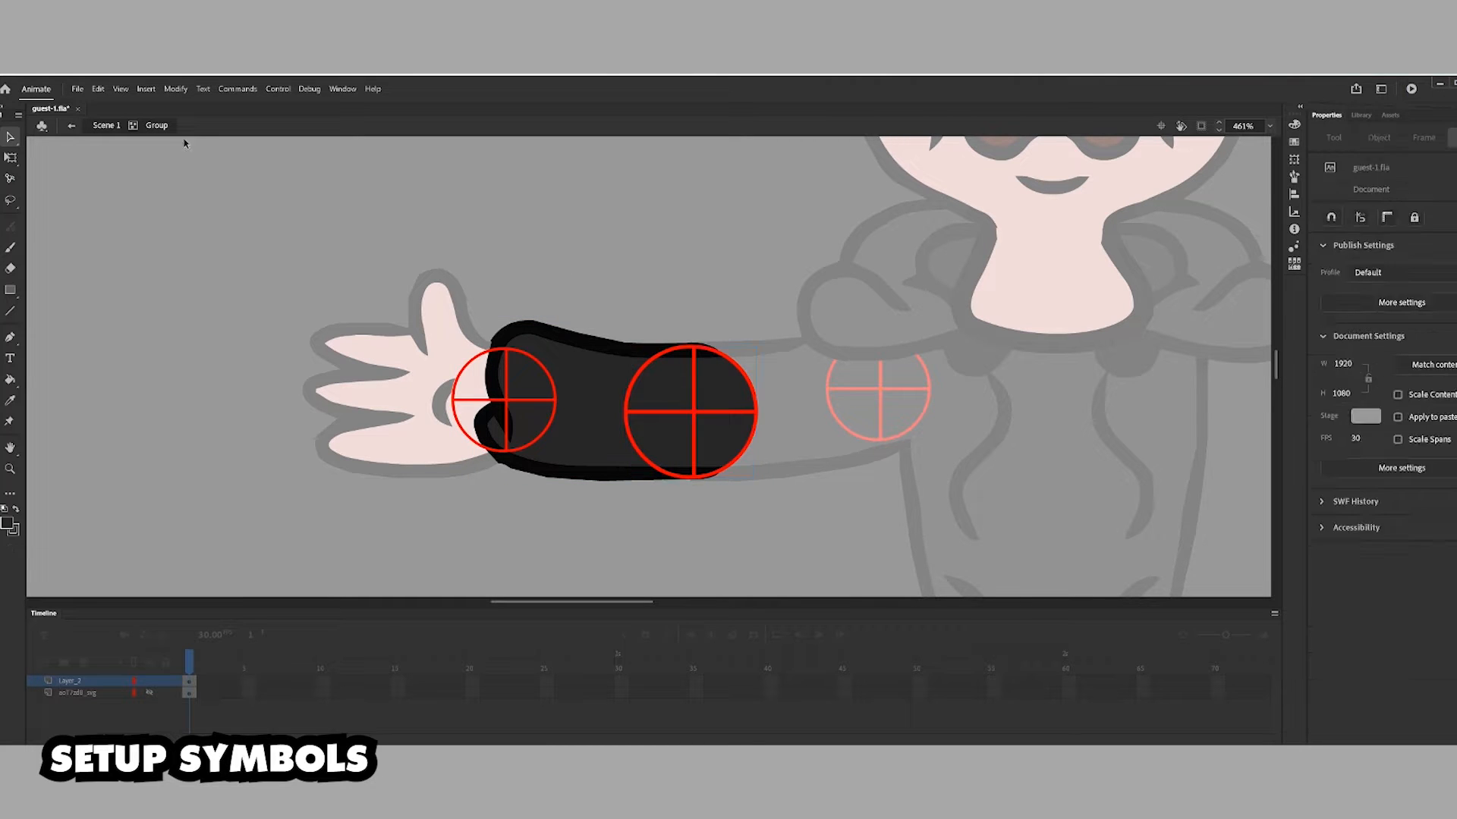
- Return to Scene 1, open the upper arm group and paste the elbow crosshair in place there
left_click(107, 125)
double_click(771, 408)
key("ctrl+shift+v")
left_click(591, 187)
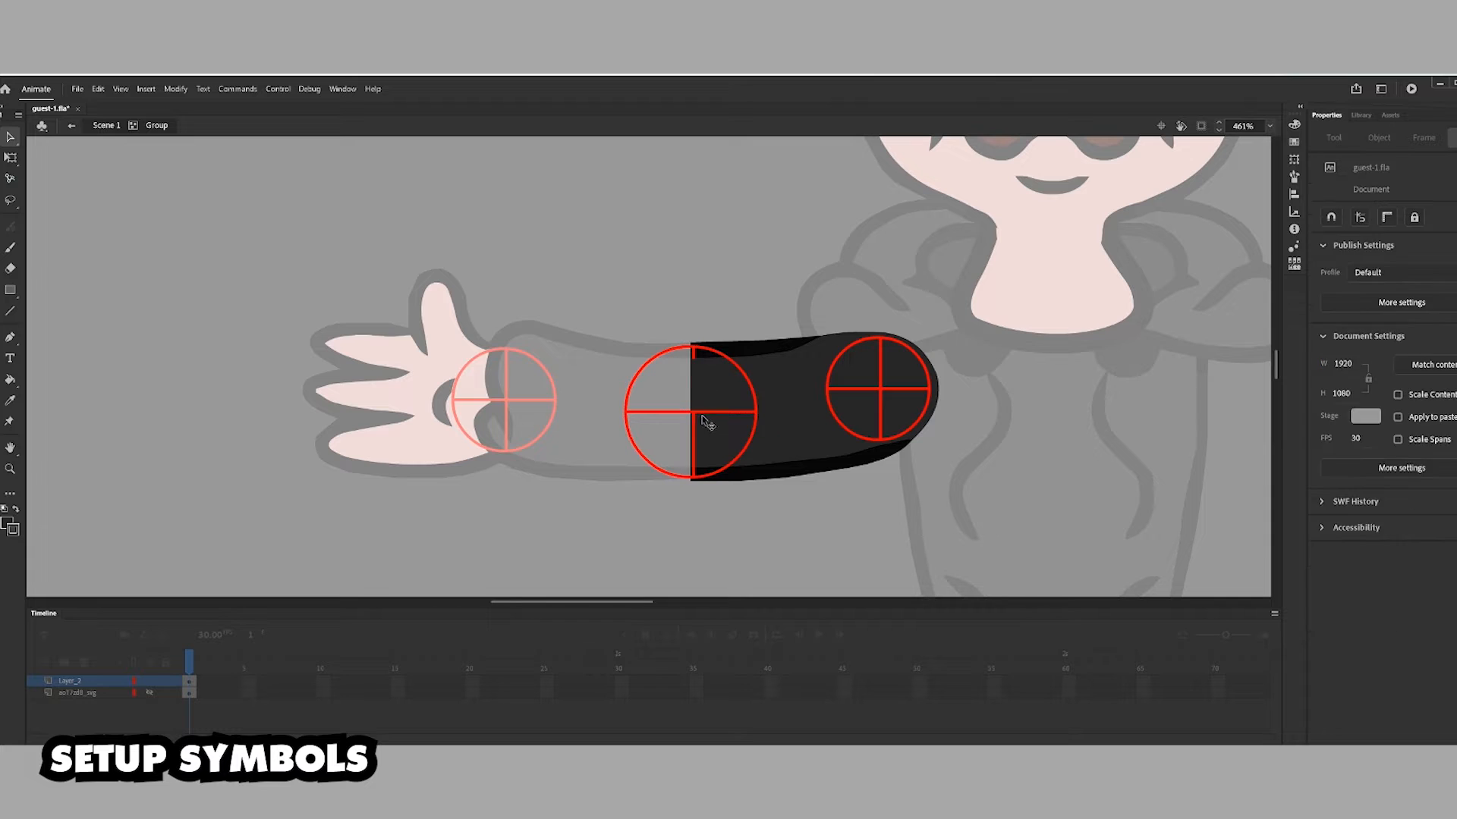
- Fill the elbow circle with the sleeve's dark grey to round off the upper arm, and remove the inner crosshair lines
left_click(731, 393)
left_click(659, 380)
left_click(660, 448)
left_click(699, 478)
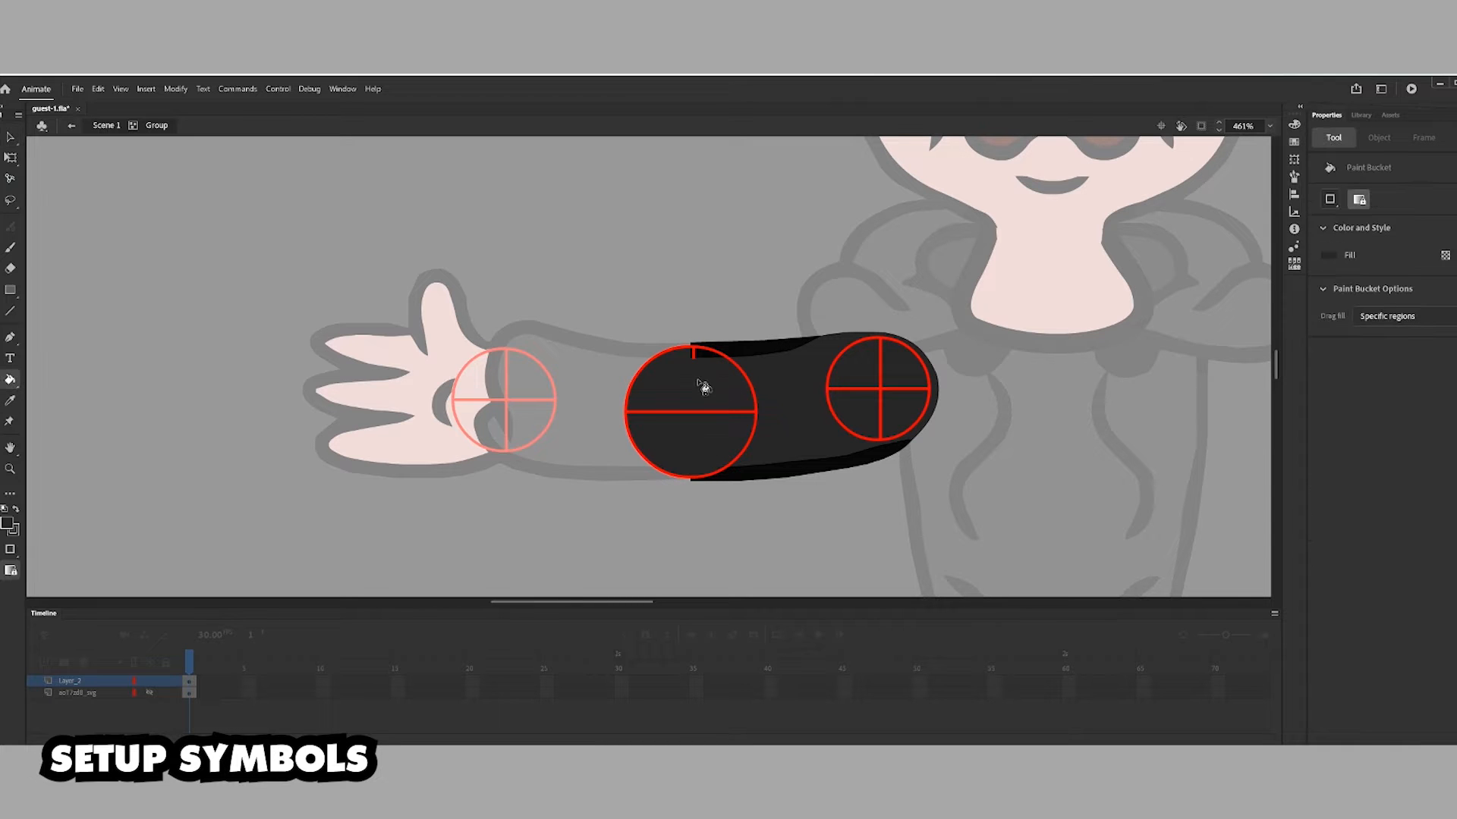
key("v")
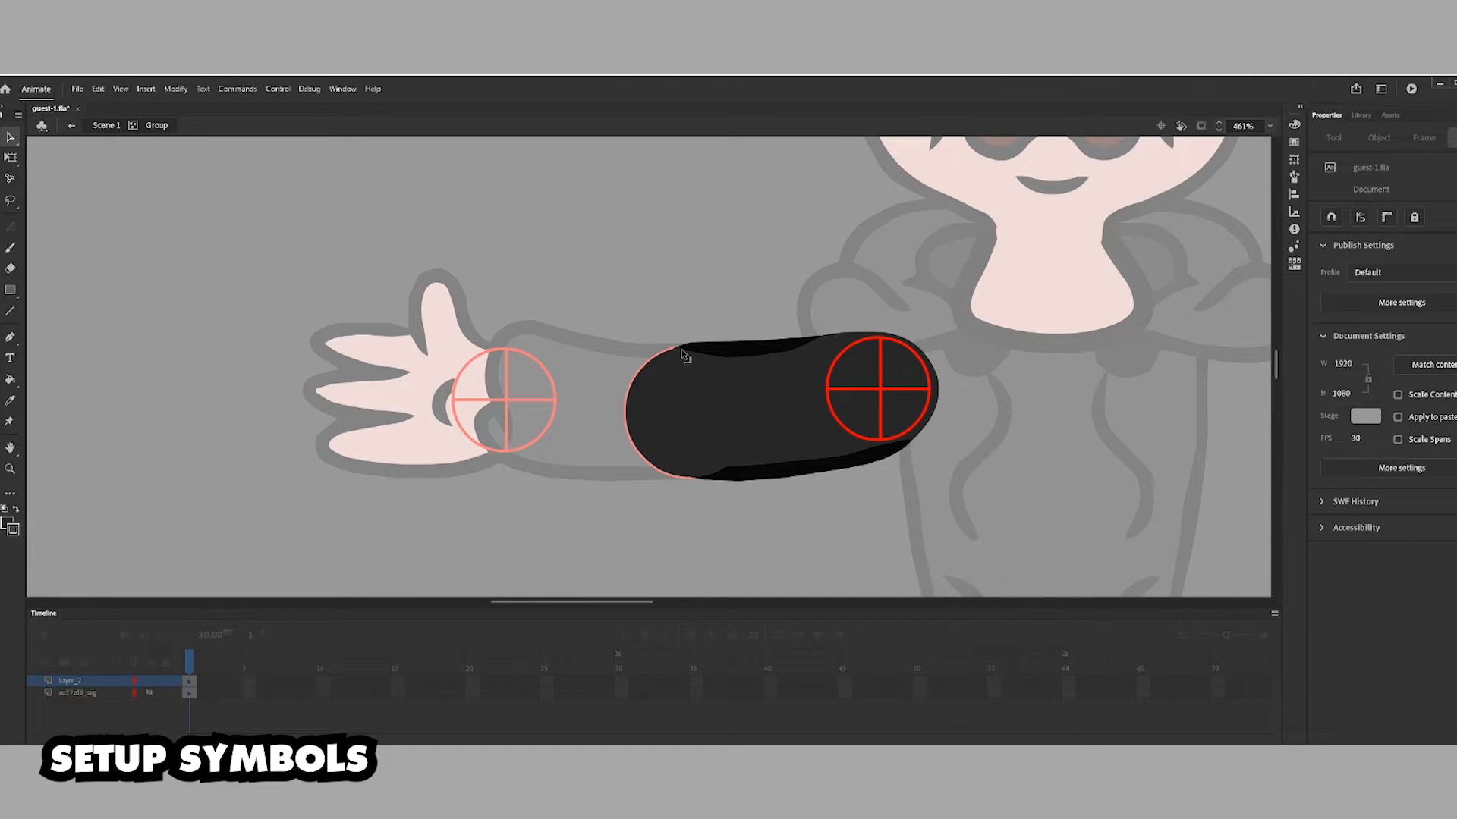
double_click(652, 306)
left_click(651, 308)
- Try rotating the hand about the wrist joint
key("ctrl+minus")
left_click_drag(628, 426, 490, 442)
key("q")
left_click_drag(248, 303, 516, 446)
left_click(579, 419)
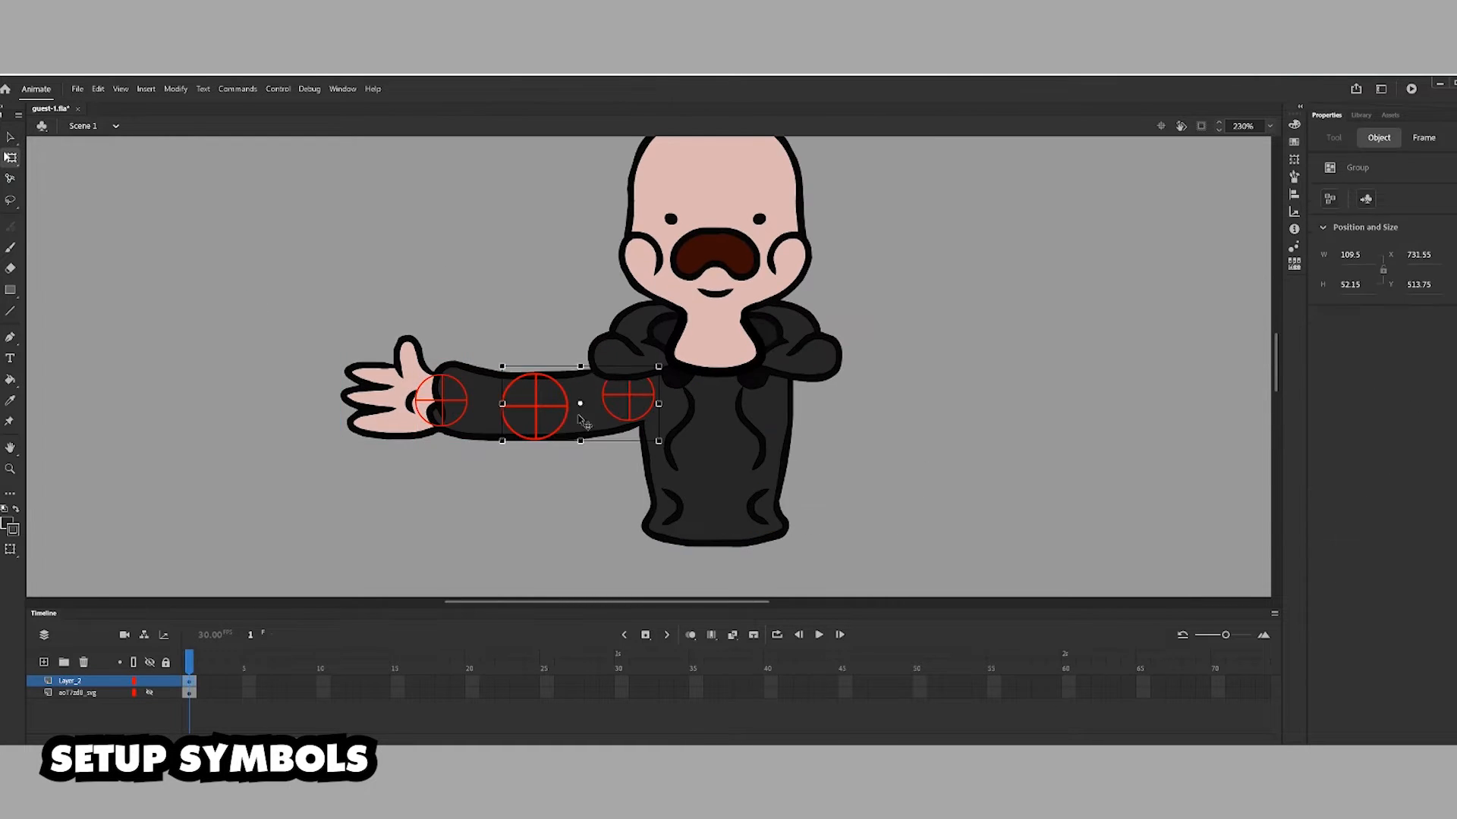
left_click(442, 402)
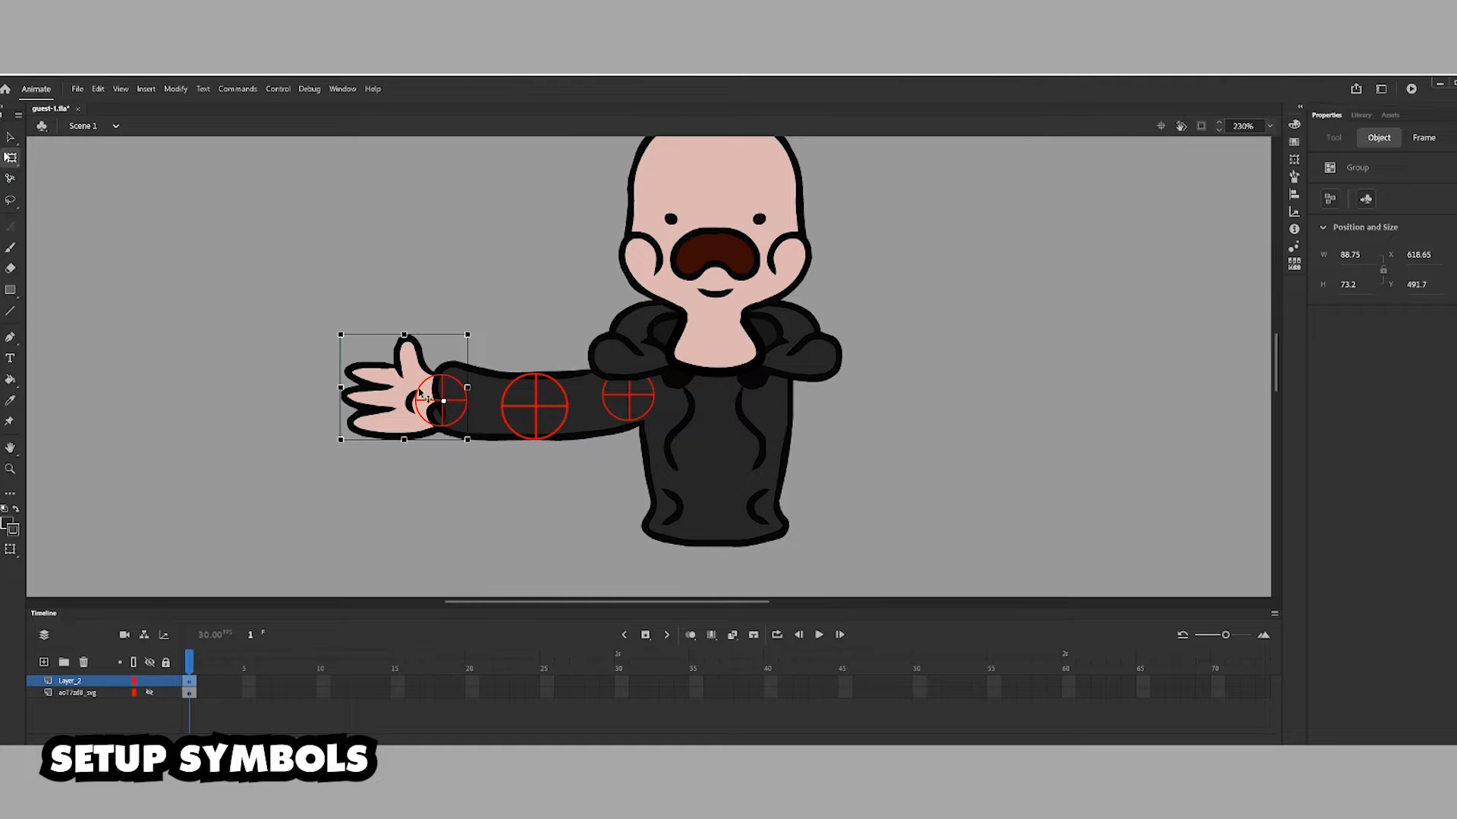
left_click_drag(337, 331, 318, 391)
key("ctrl+z")
- Try rotating the hand and forearm together about the elbow joint
left_click_drag(537, 415, 536, 407)
left_click_drag(337, 332, 485, 200)
key("ctrl+z")
- Show the original artwork layer, hide Layer_2, delete the stray detached hand and show Layer_2 again
left_click(10, 469)
left_click(657, 321)
left_click(10, 138)
left_click(333, 486)
left_click(149, 692)
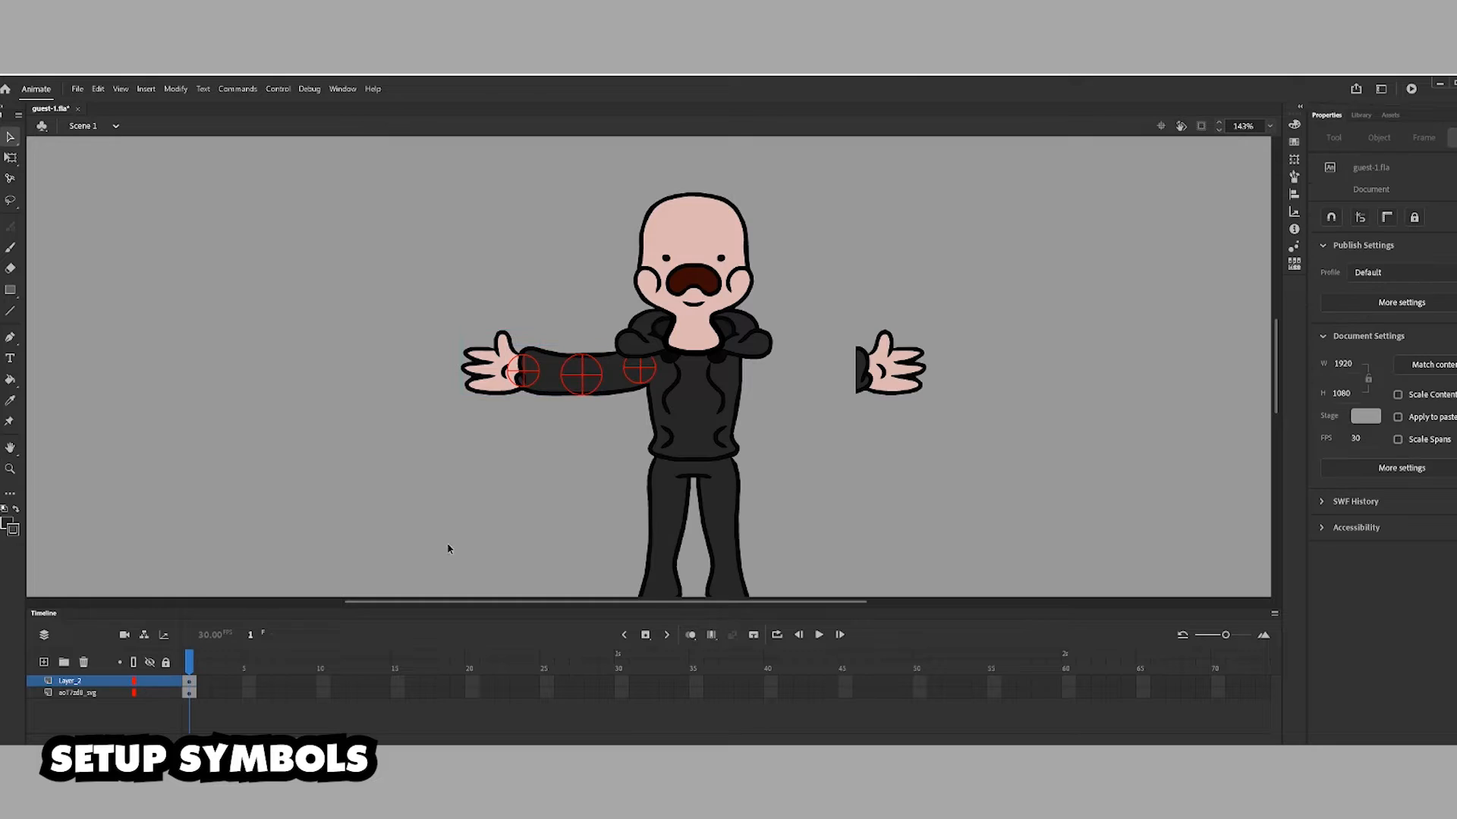
left_click(150, 680)
left_click_drag(823, 297, 974, 412)
key("Delete")
left_click(149, 680)
- With Layer_2 hidden, select both legs and shoes on the original layer, apply a modification to them and show Layer_2 again
left_click_drag(494, 524, 489, 417)
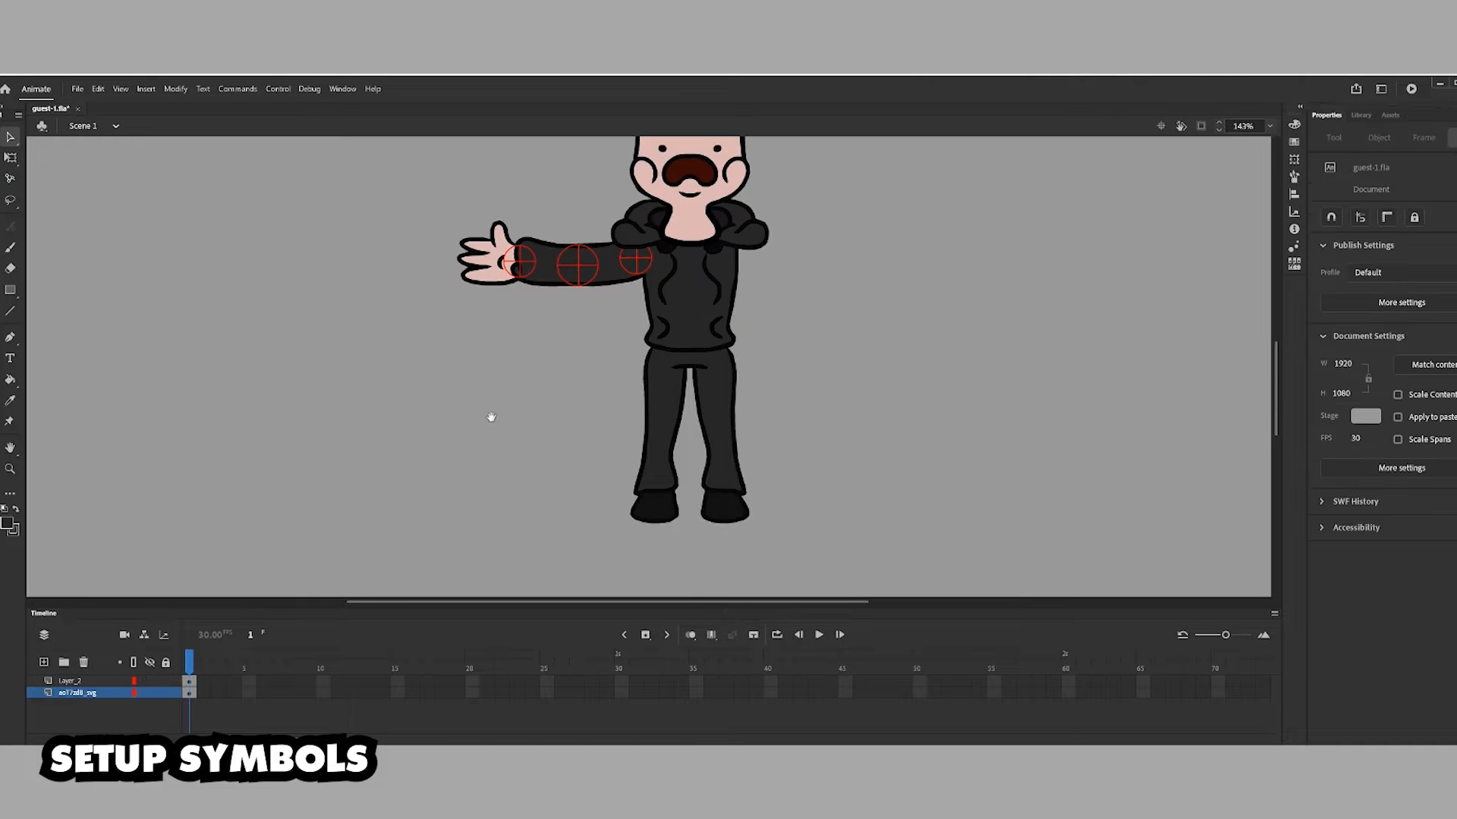
left_click(149, 681)
left_click_drag(603, 331, 763, 537)
left_click(175, 88)
mouse_move(283, 221)
left_click(379, 236)
left_click_drag(499, 434, 461, 476)
left_click(461, 477)
left_click(150, 680)
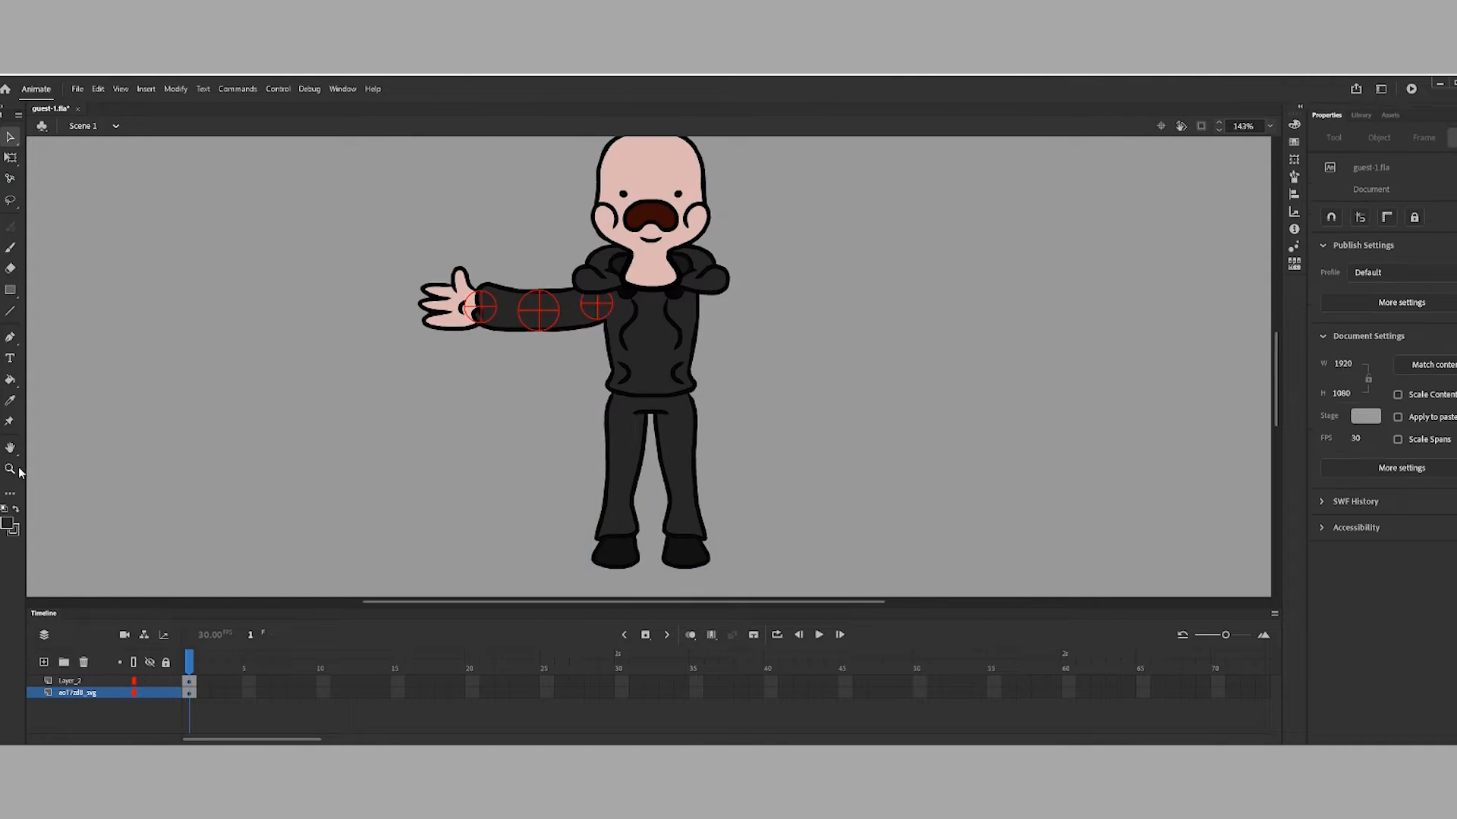
- Frame the whole character in the view and save the document
left_click(10, 468)
left_click(645, 342)
left_click_drag(759, 492, 512, 241)
left_click(10, 138)
key("ctrl+s")
- Extend both layers with additional frames and lock the original artwork layer
left_click(547, 345)
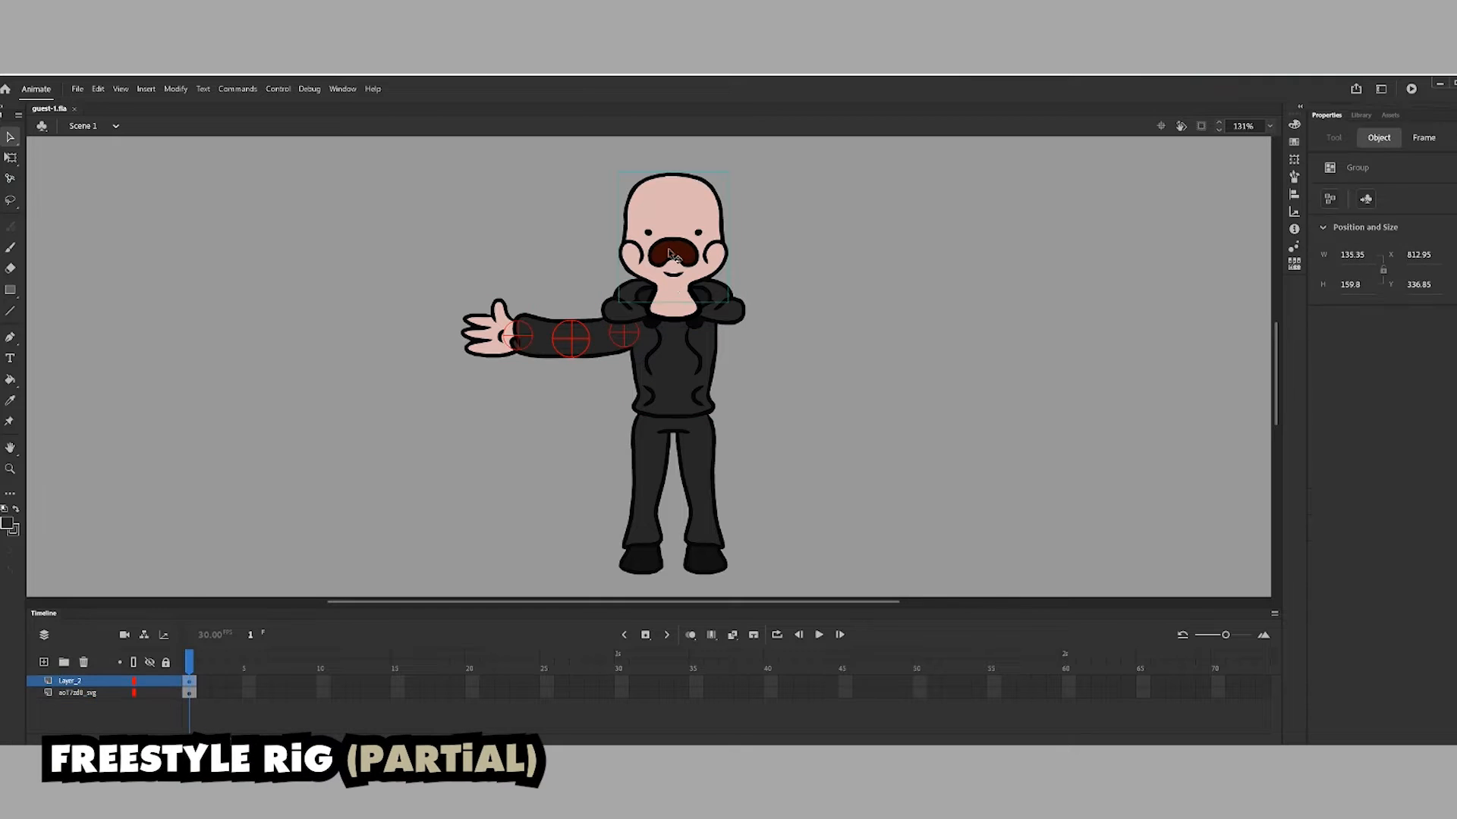
left_click(189, 680)
left_click_drag(322, 681, 322, 693)
key("F5")
left_click(189, 682)
left_click(165, 692)
- Convert the head, the neck and the hood into separate movie clip symbols
left_click(578, 387)
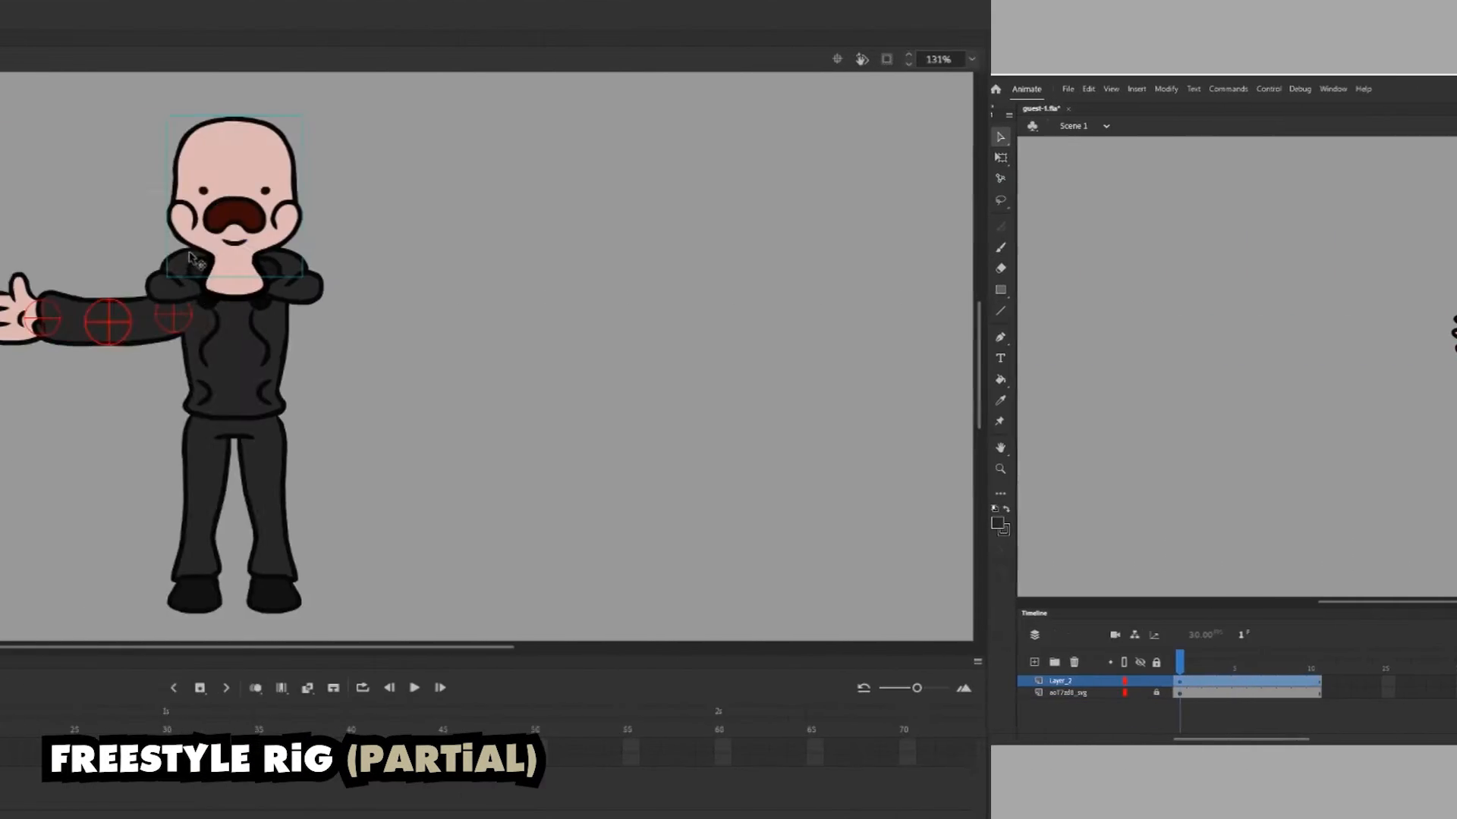
key("F8")
left_click(689, 255)
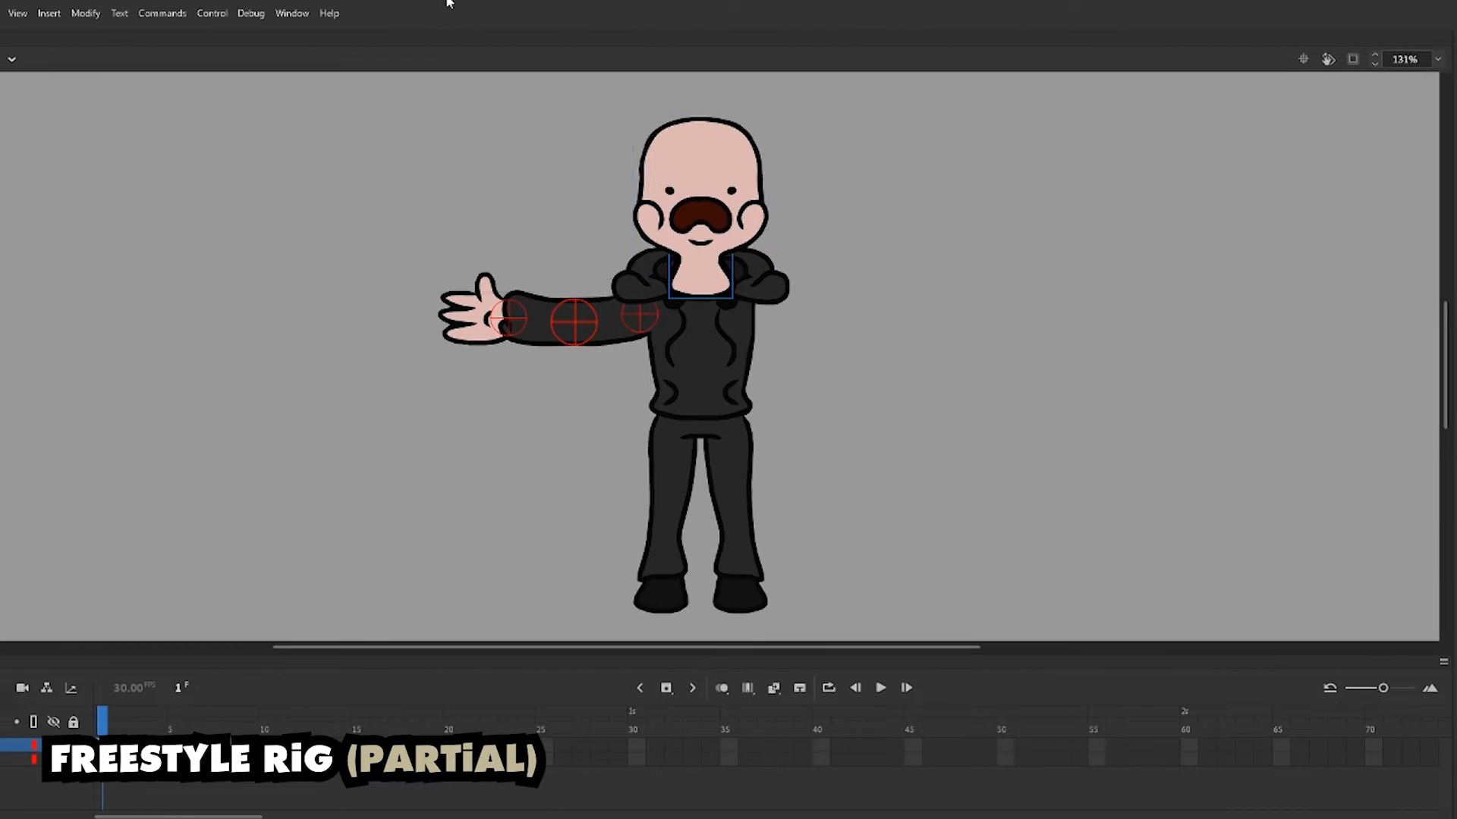
key("F8")
left_click(672, 169)
left_click(650, 285)
key("F8")
left_click(675, 169)
- Convert the torso, upper arm, forearm and hand into separate movie clip symbols
left_click(708, 361)
key("F8")
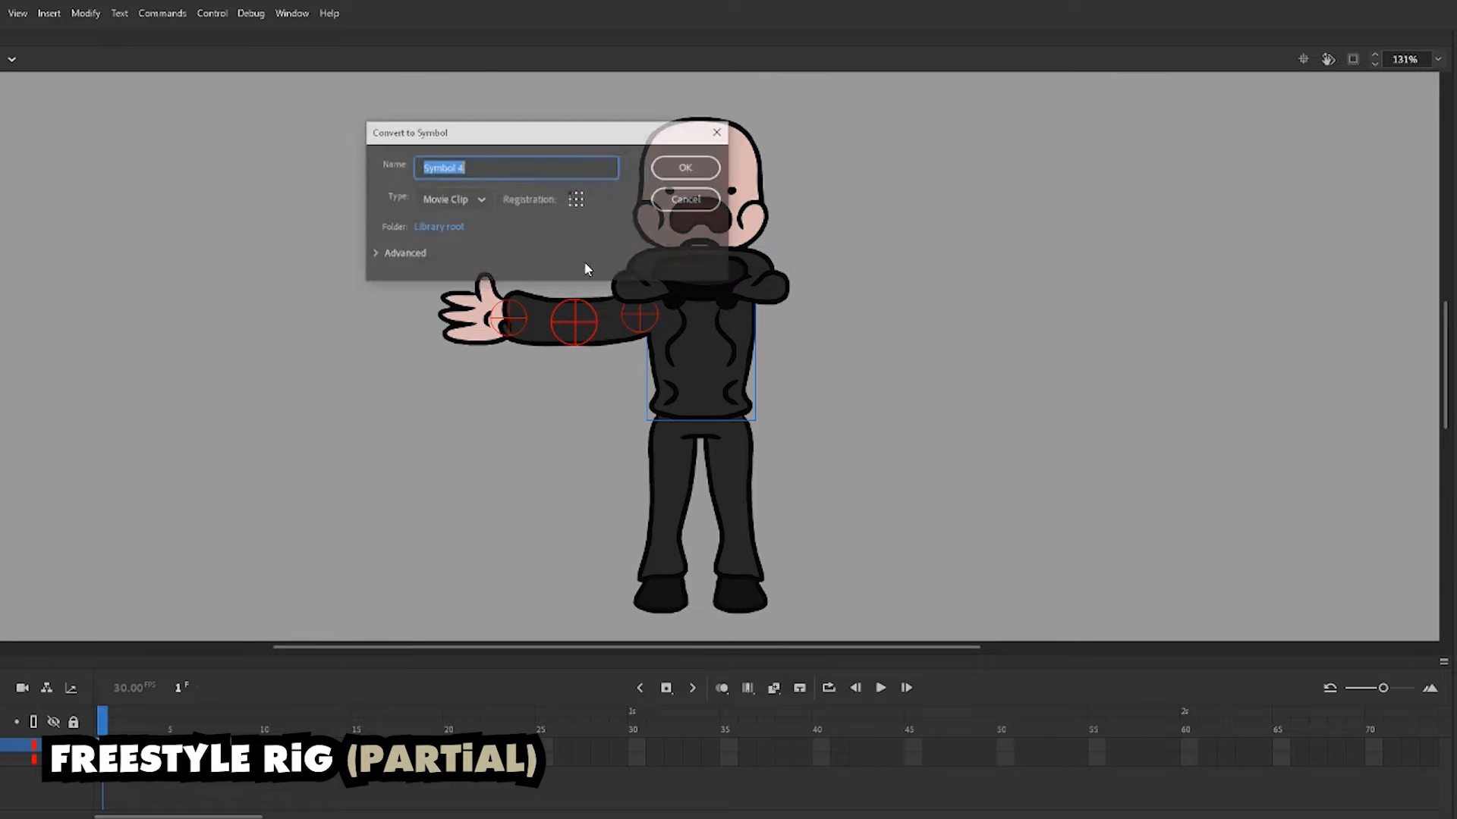
left_click(677, 170)
left_click(610, 322)
key("F8")
left_click(676, 169)
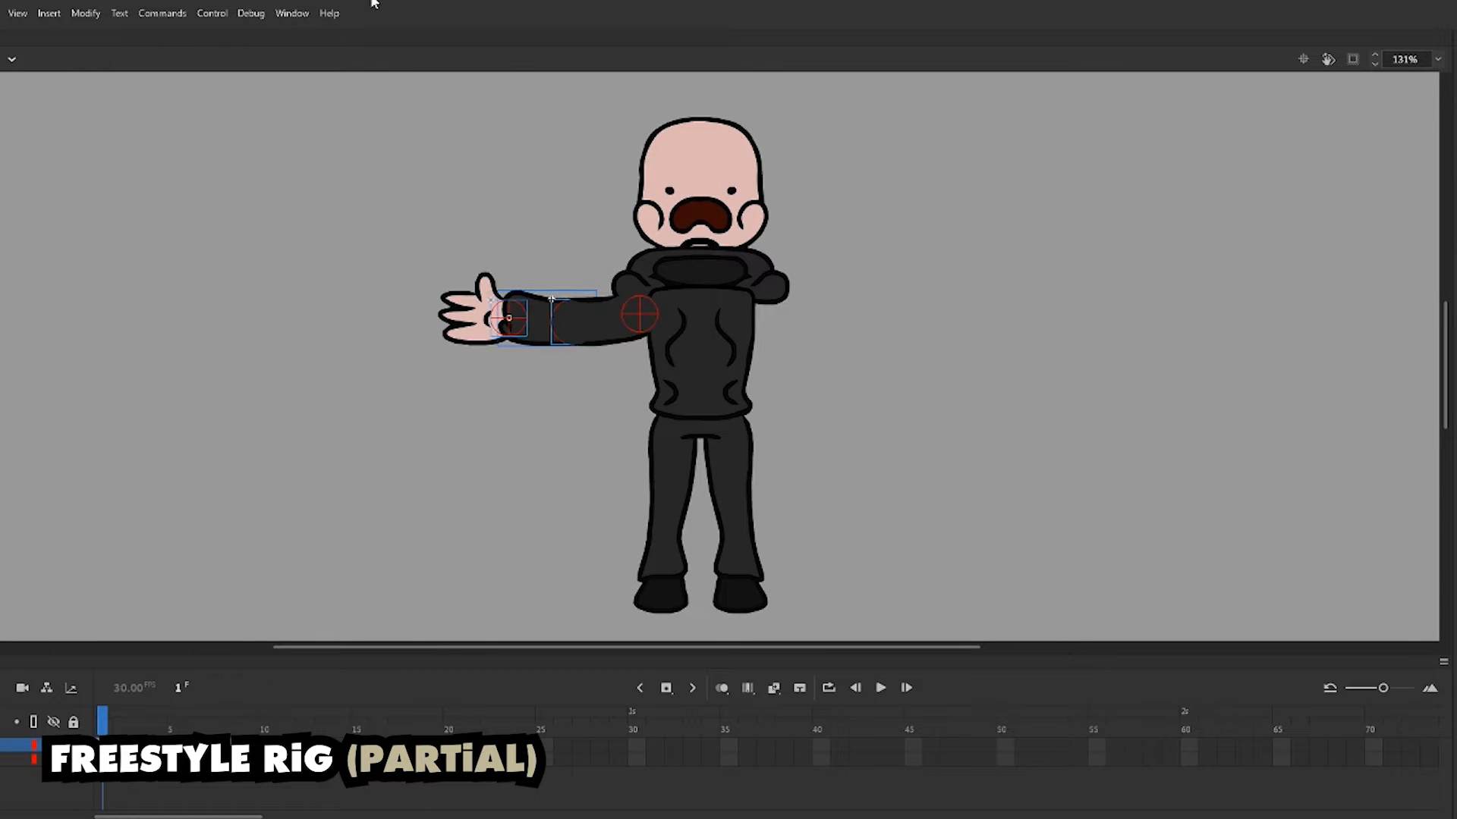
key("F8")
left_click(686, 168)
left_click(472, 321)
key("F8")
left_click(686, 168)
- Display the body-part layer as outlines and set the head's pivot in the neck circle and the neck's pivot near its base
left_click(215, 616)
left_click(35, 747)
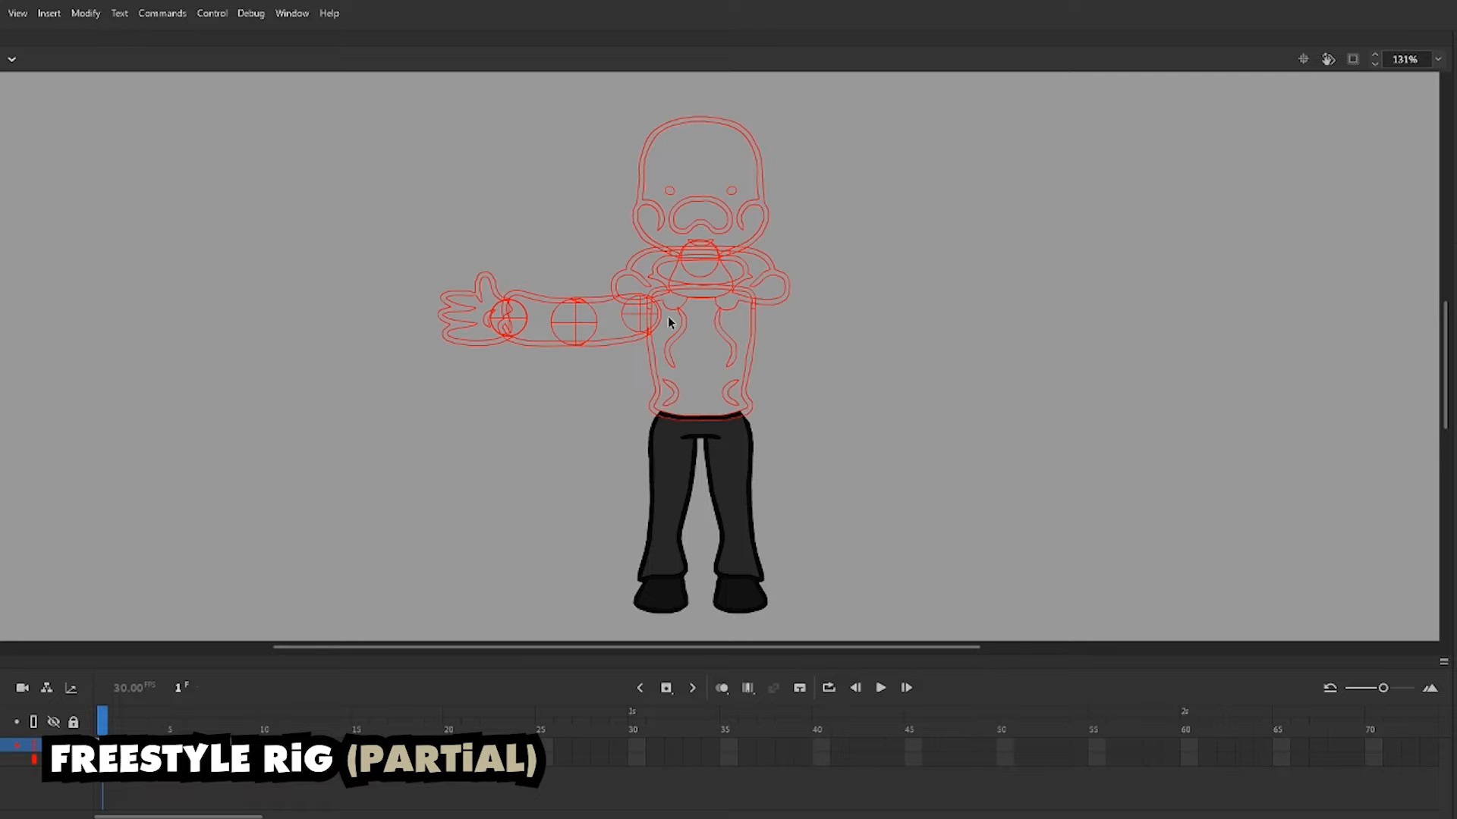
left_click_drag(668, 323, 579, 390)
scroll(607, 275, "up", 2)
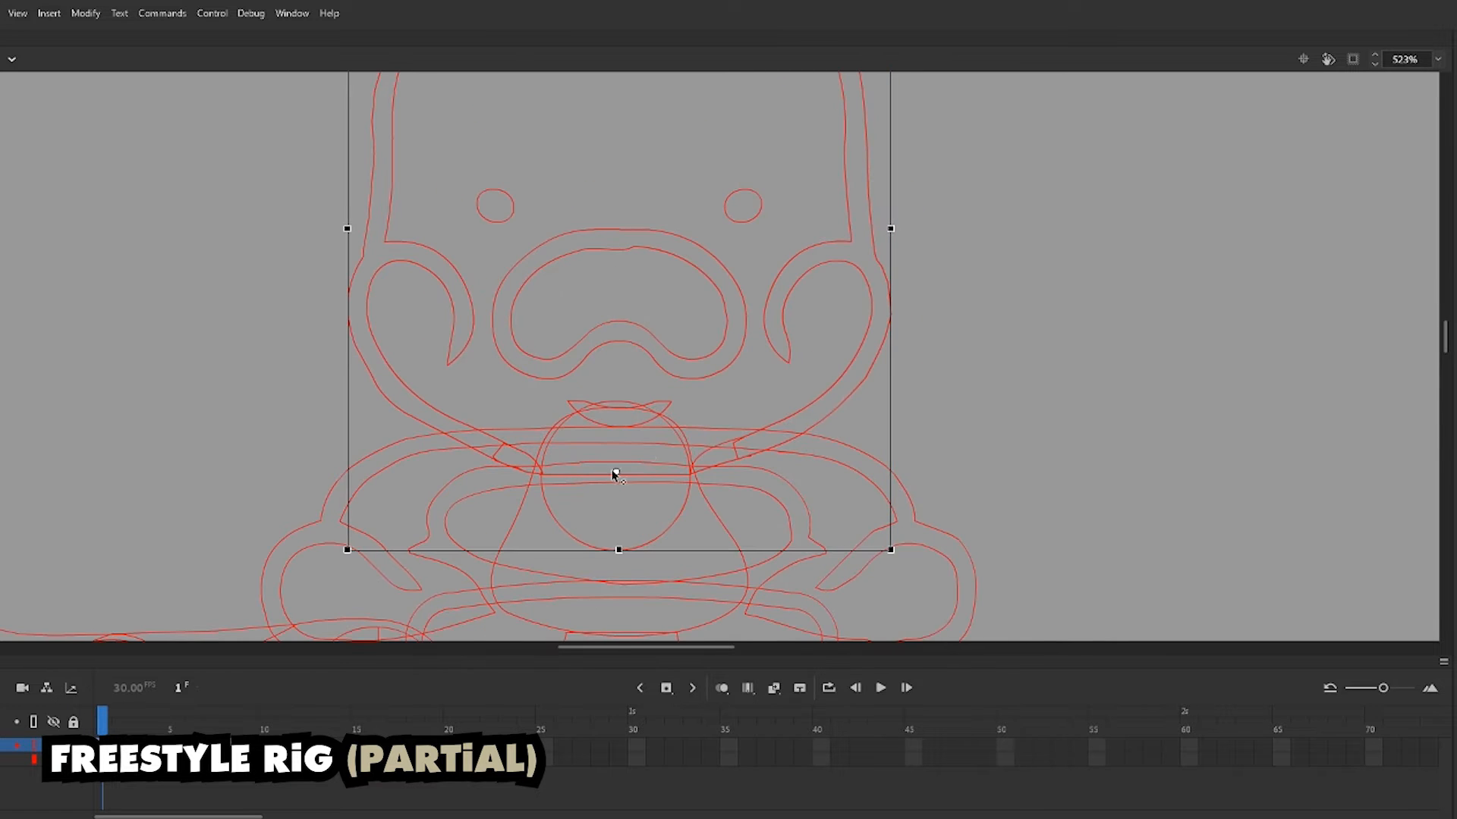
scroll(520, 368, "down", 3)
left_click(623, 363)
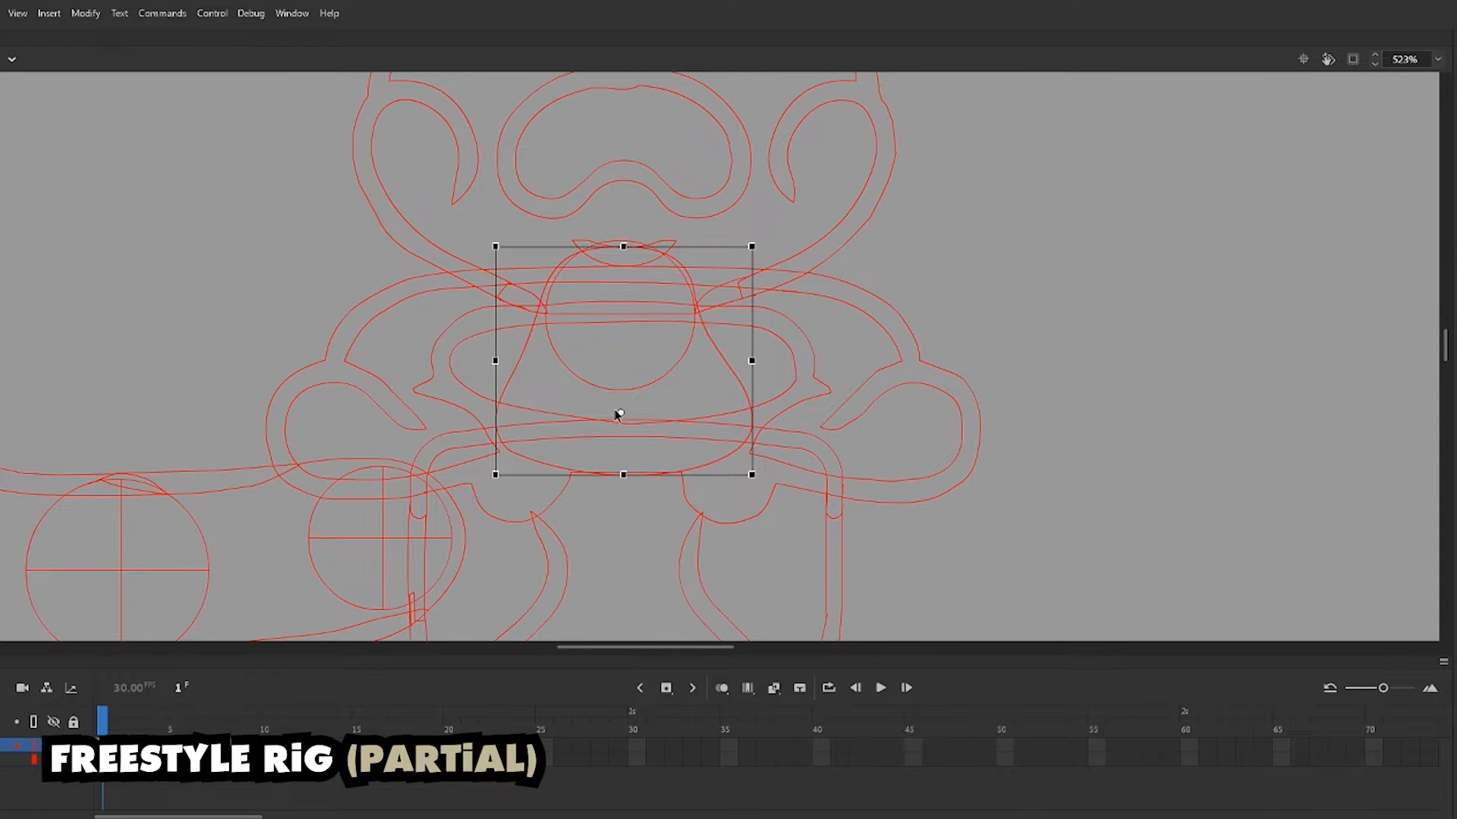
scroll(618, 414, "down", 1)
- Set the pivots of the upper arm, forearm and hand at the shoulder, elbow and wrist registration wheels
left_click(516, 426)
left_click(326, 431)
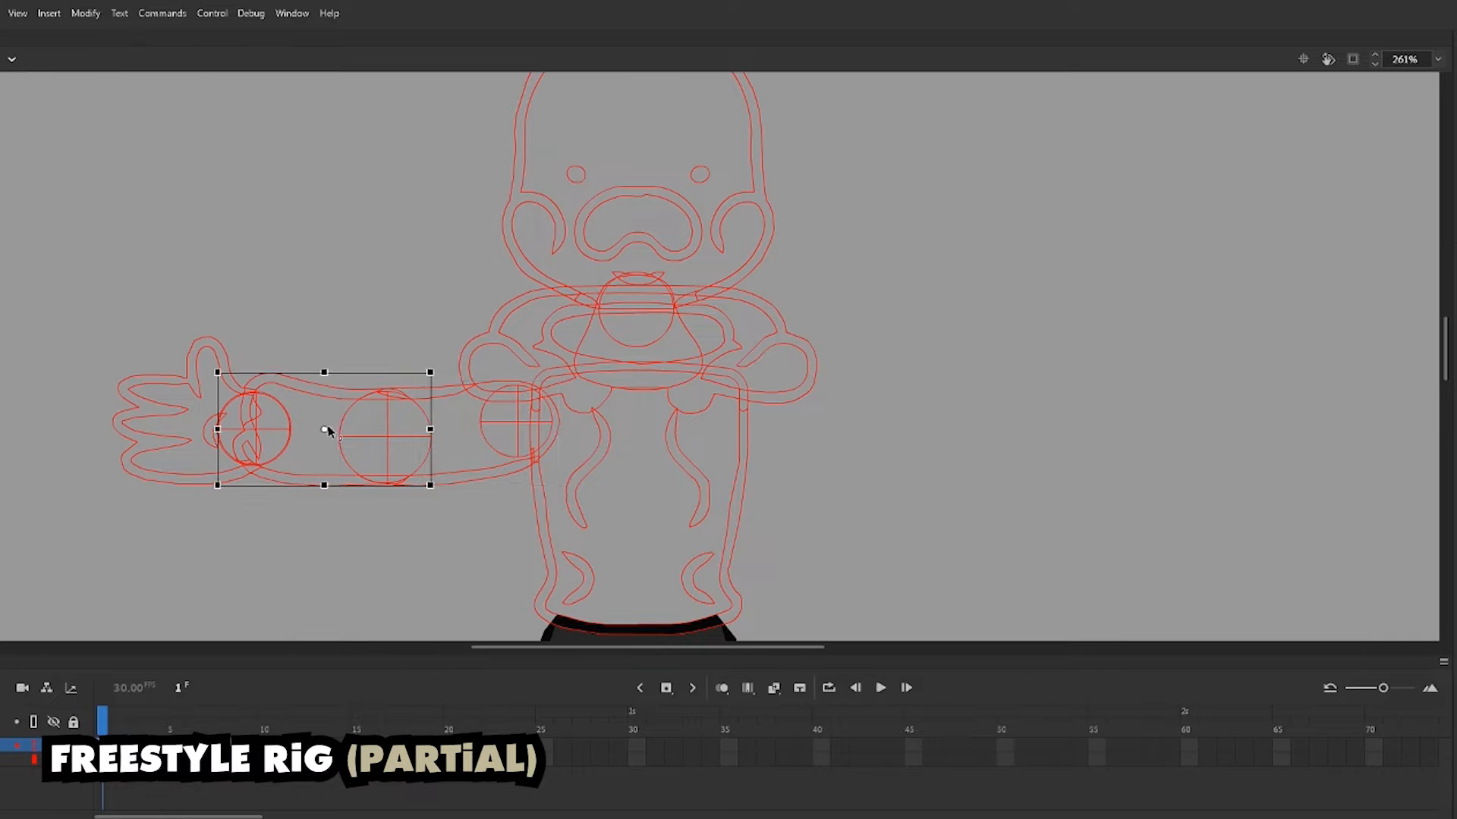
left_click(191, 418)
- Set the torso's pivot at the centre of the waist, just above the trousers
left_click(579, 478)
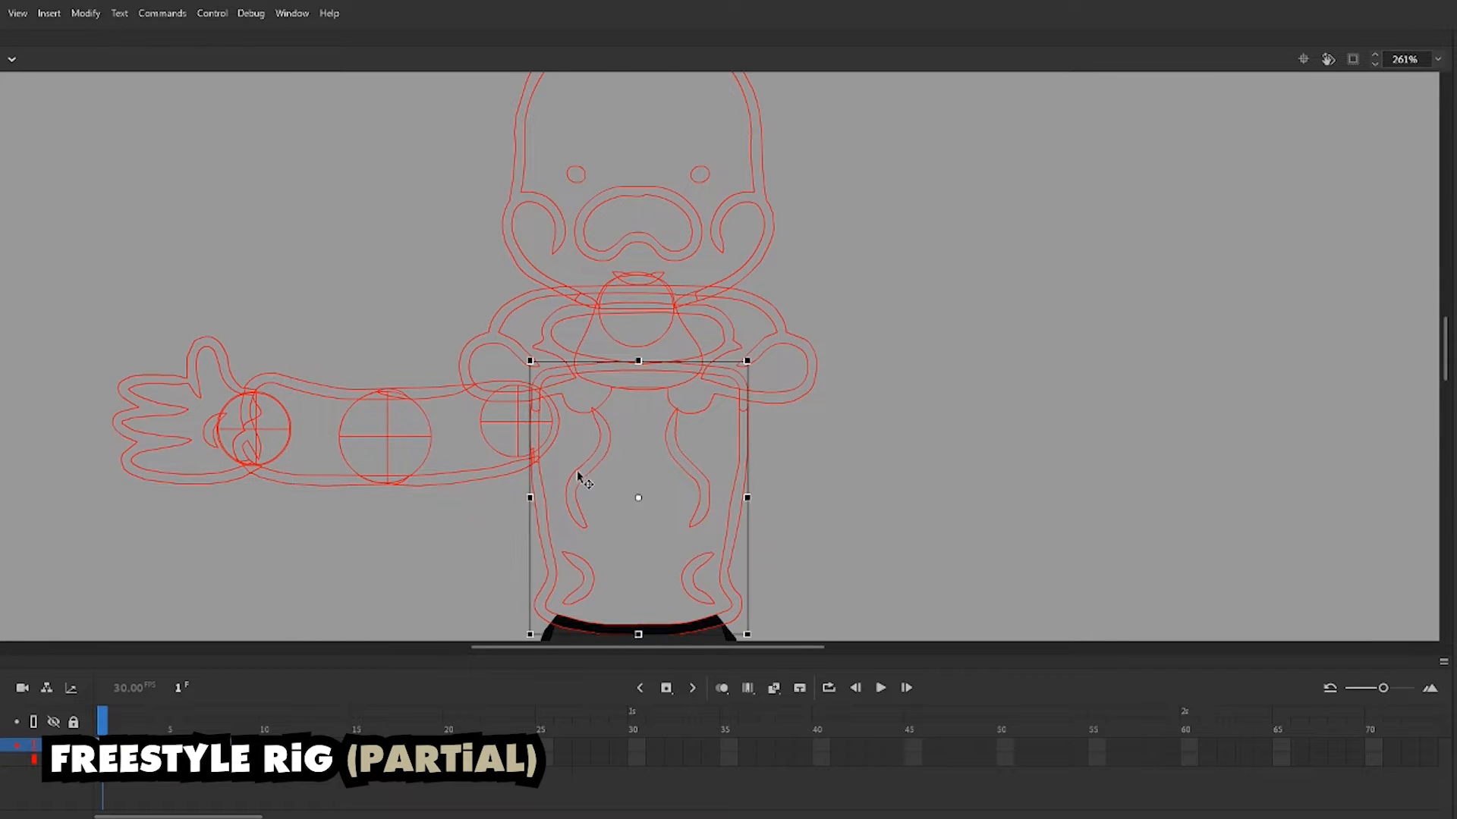
scroll(652, 343, "down", 3)
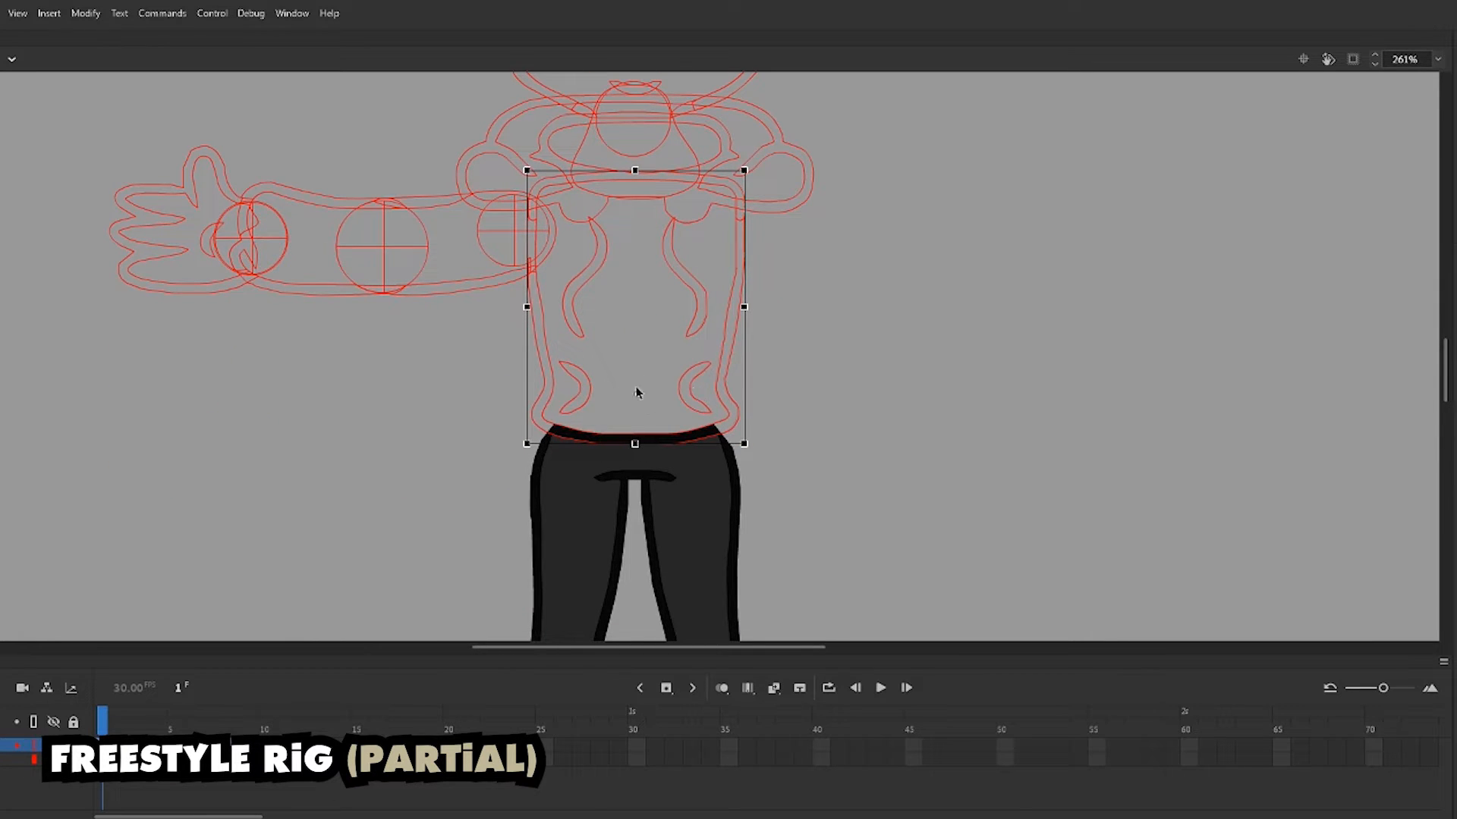
left_click(338, 414)
left_click_drag(339, 414, 362, 545)
- Show the filled artwork again and rearrange the stacking order of the head, neck, torso, arm and hand symbols
left_click(34, 746)
key("ctrl+minus")
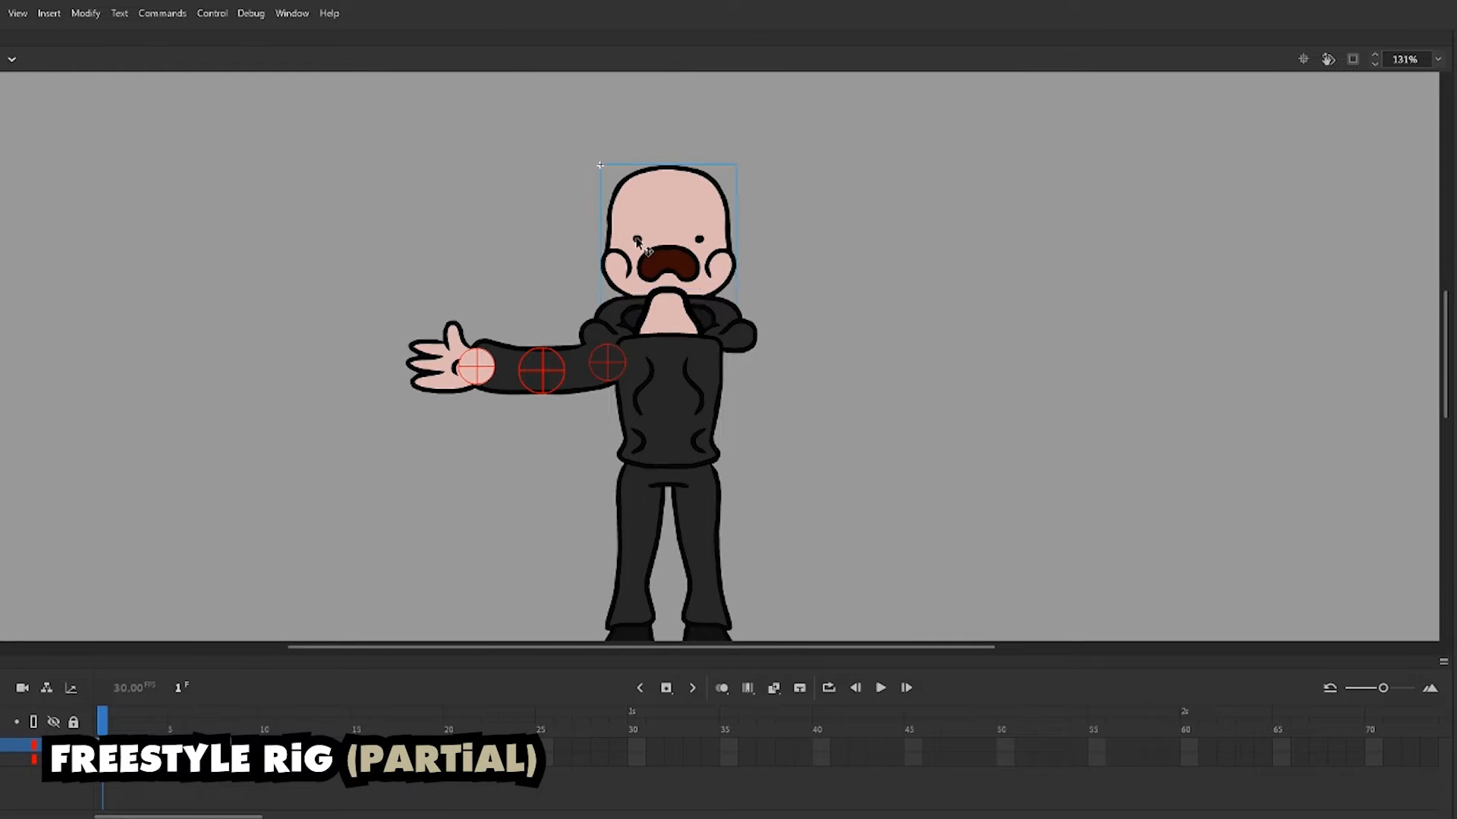
key("ctrl+shift+Up")
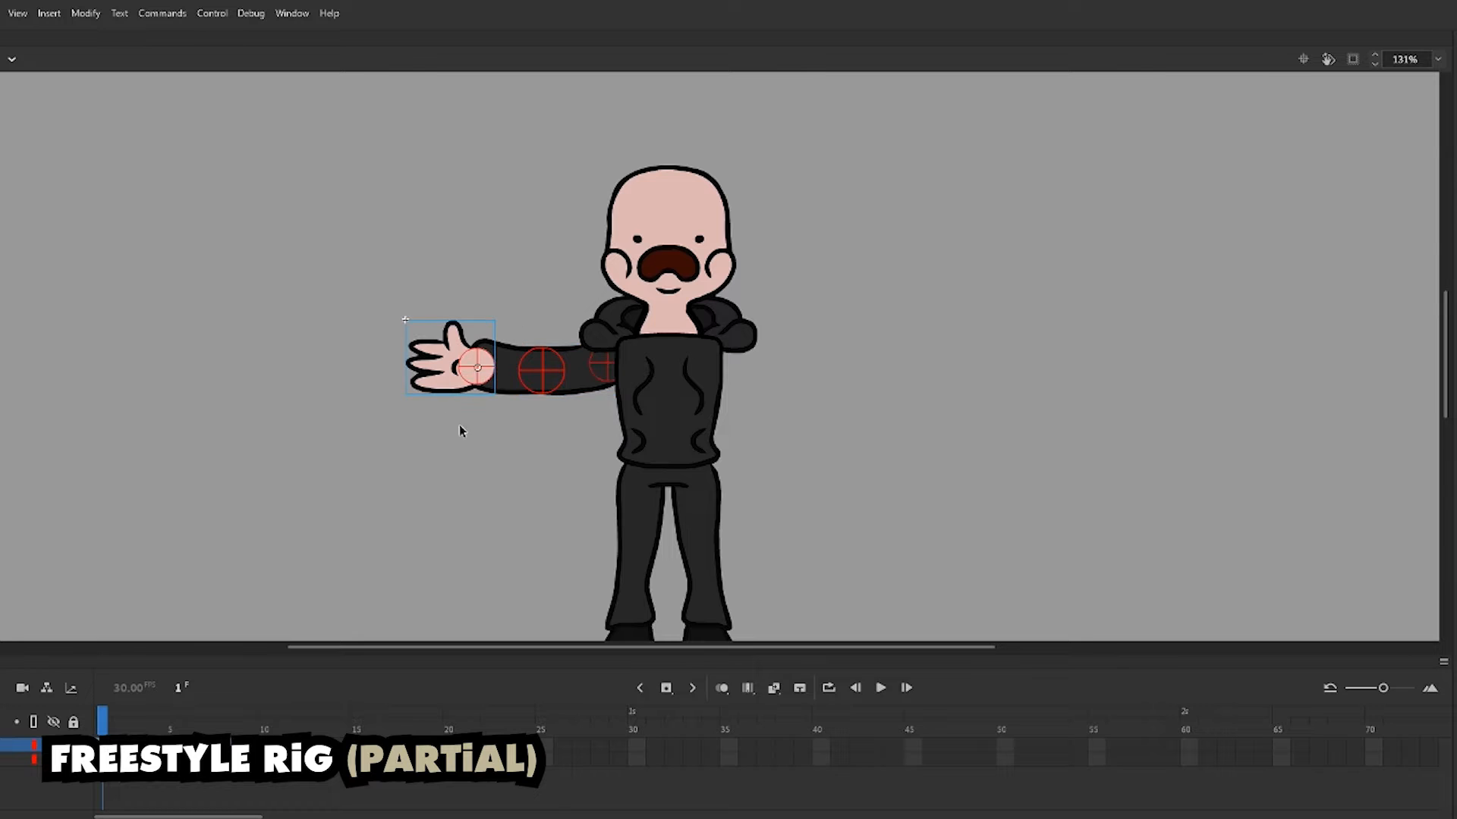
left_click_drag(502, 437, 481, 372)
- Select all upper-body symbols in outline display and apply the Make Edaptable command from SMR Helpers to them
left_click_drag(350, 85, 871, 410)
left_click_drag(819, 307, 803, 385)
left_click(34, 745)
left_click(2, 13)
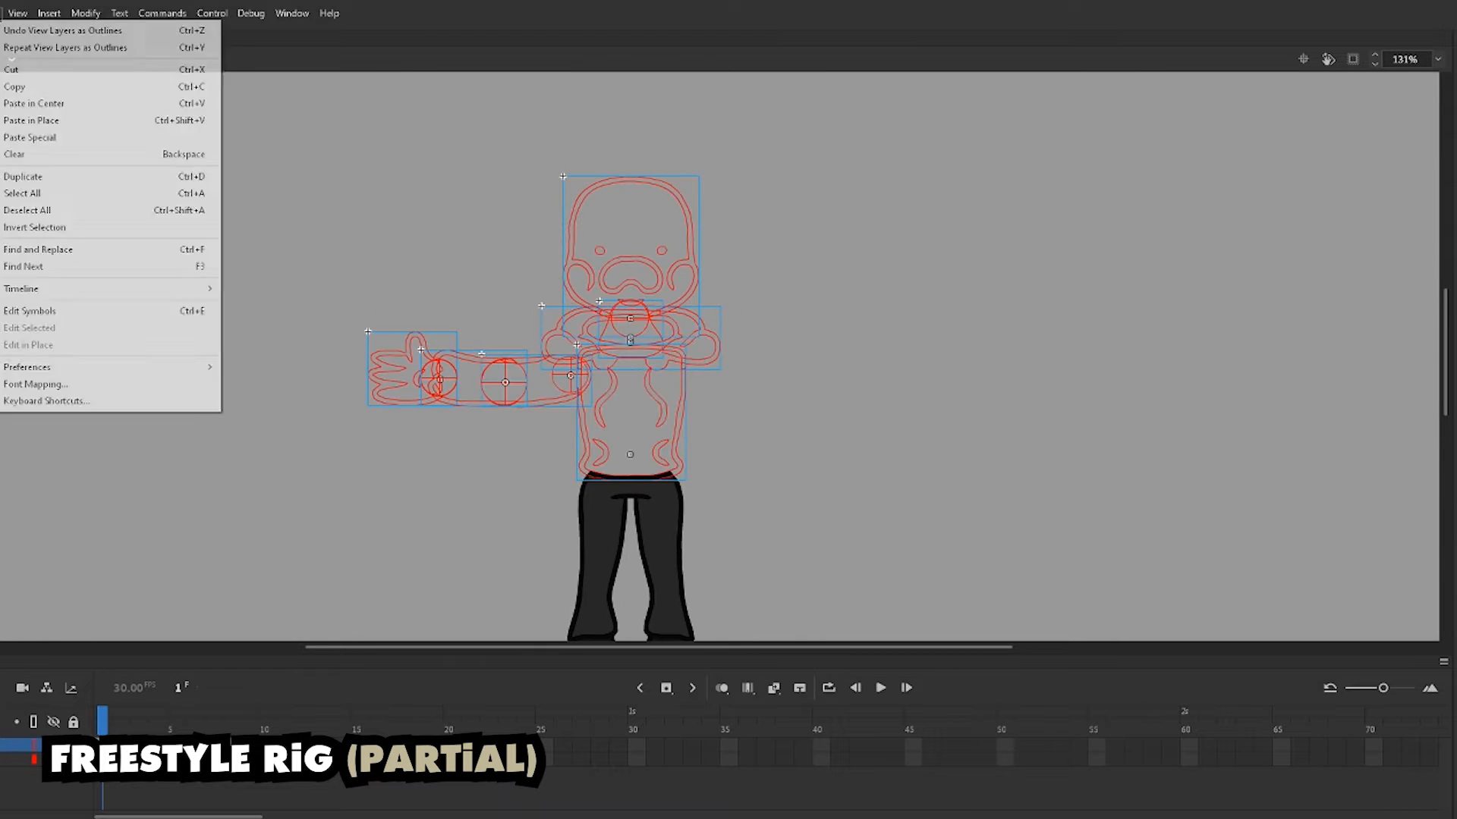
left_click(45, 401)
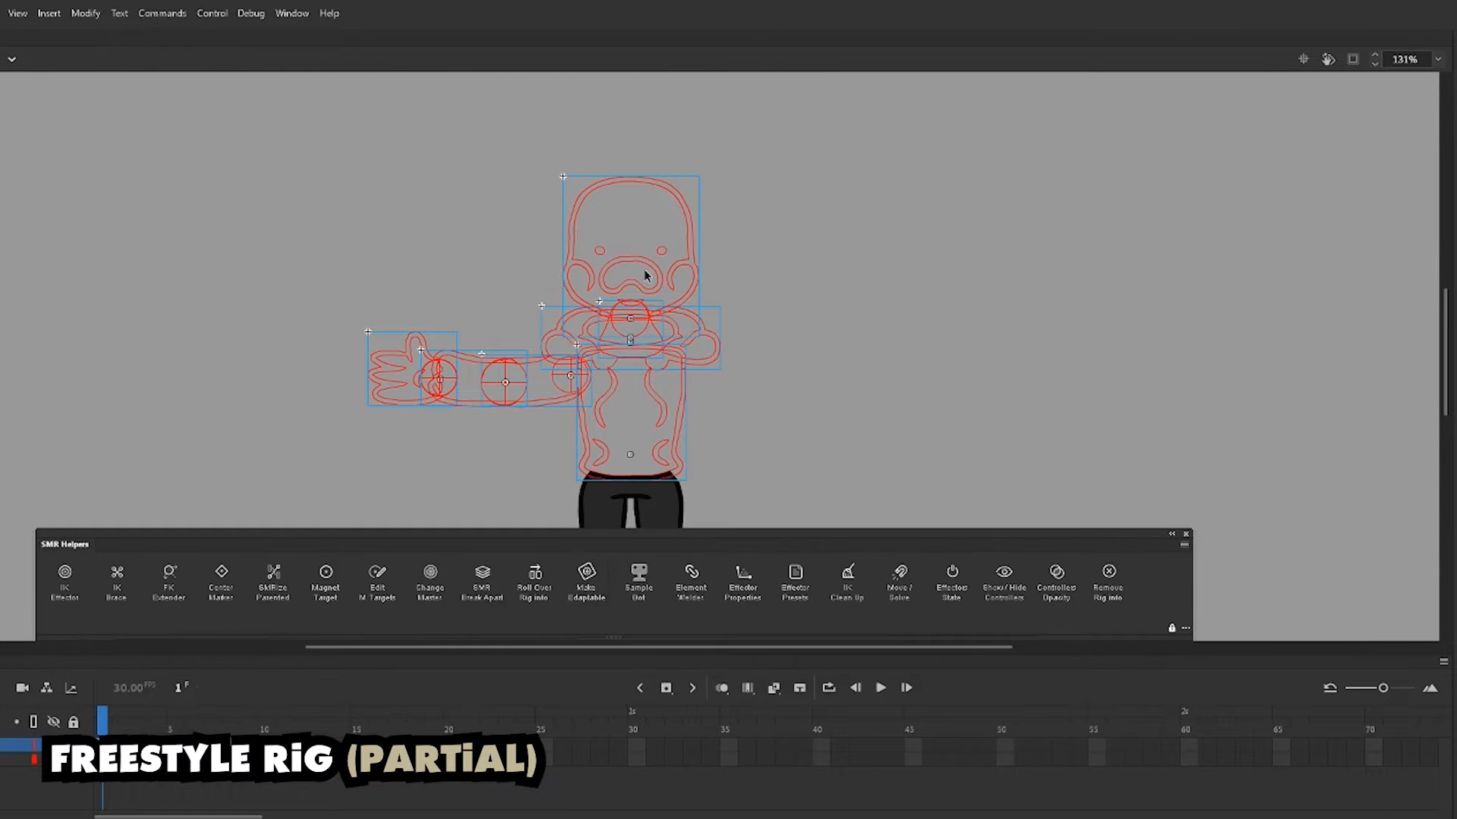
left_click(586, 581)
left_click(826, 487)
- Return to the filled display and link the hand, arm, torso, hood and head symbols into a magnet rig
left_click_drag(880, 381, 366, 276)
double_click(560, 384)
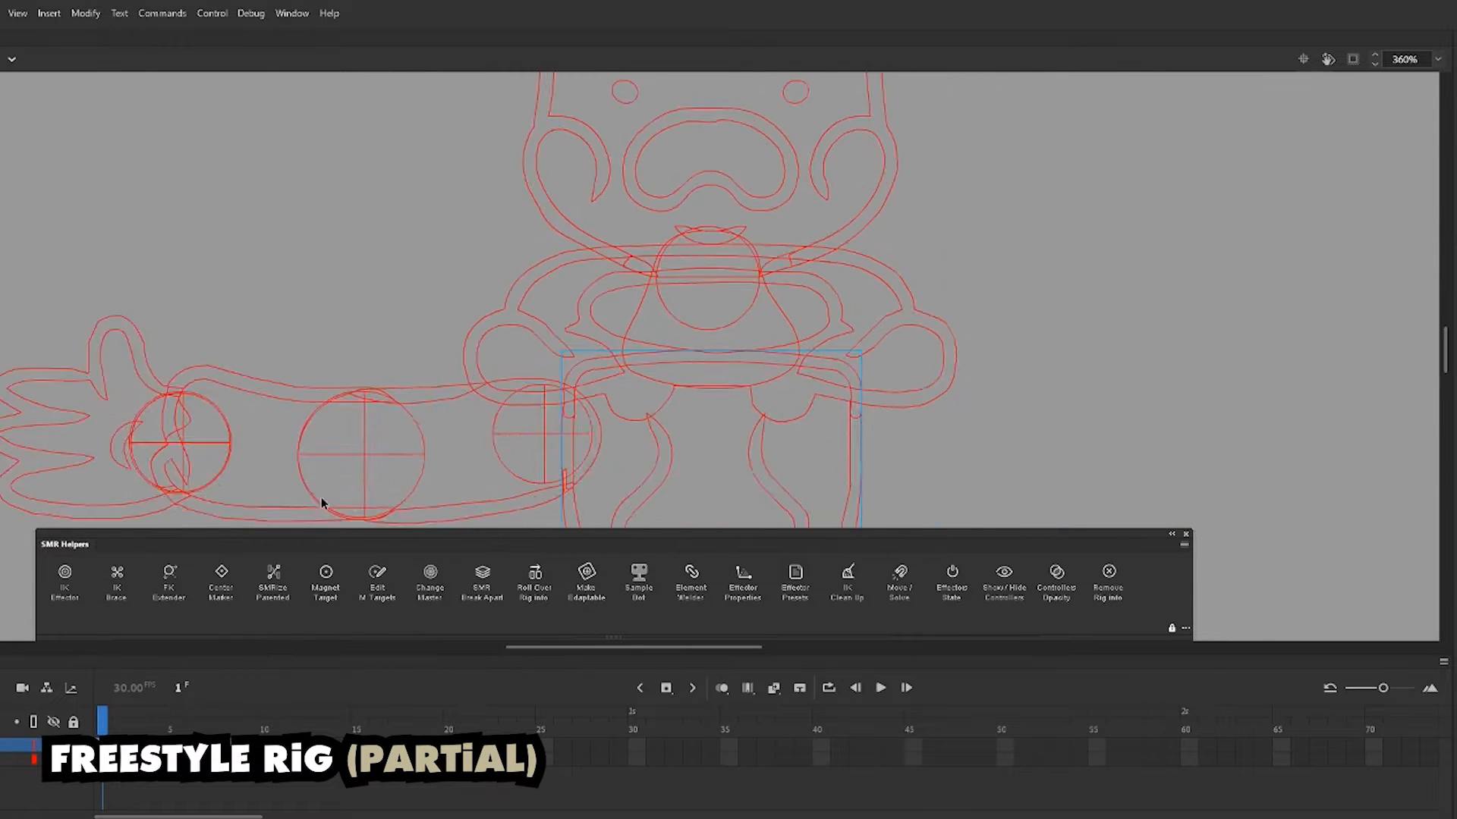
left_click(30, 753)
left_click(677, 419)
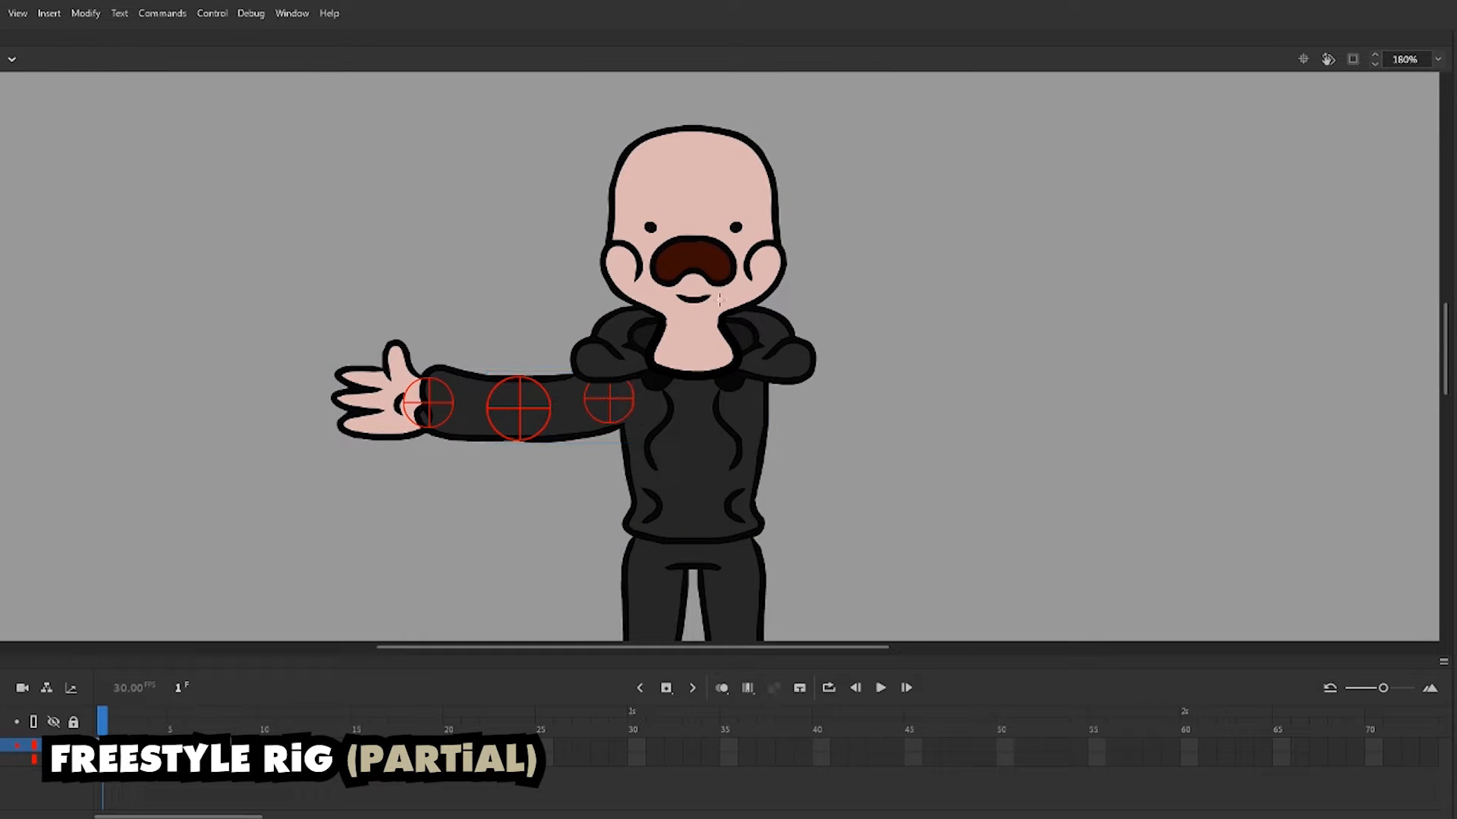
left_click(497, 402)
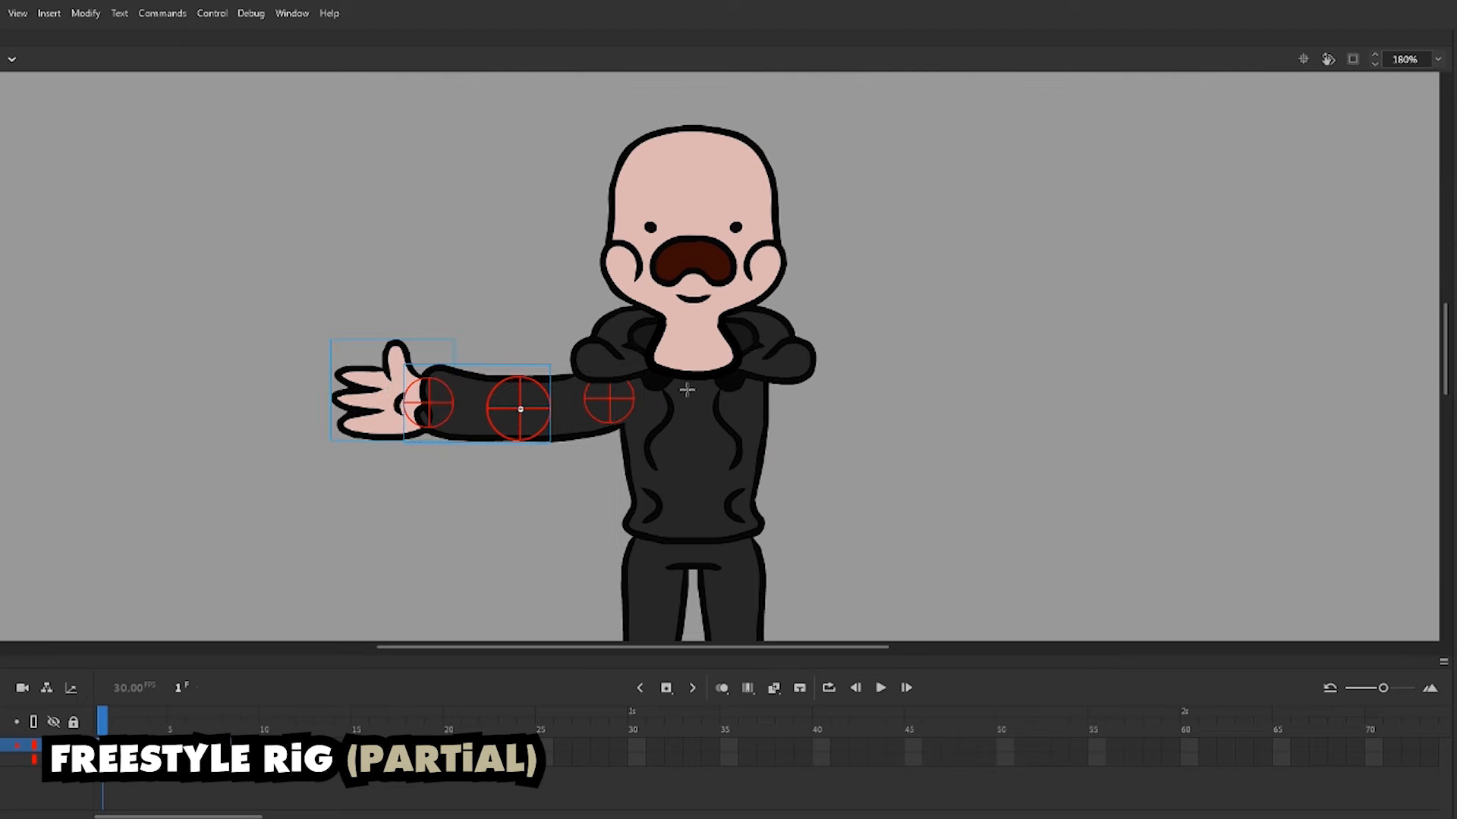
left_click_drag(698, 425, 698, 262)
left_click_drag(706, 429, 786, 366)
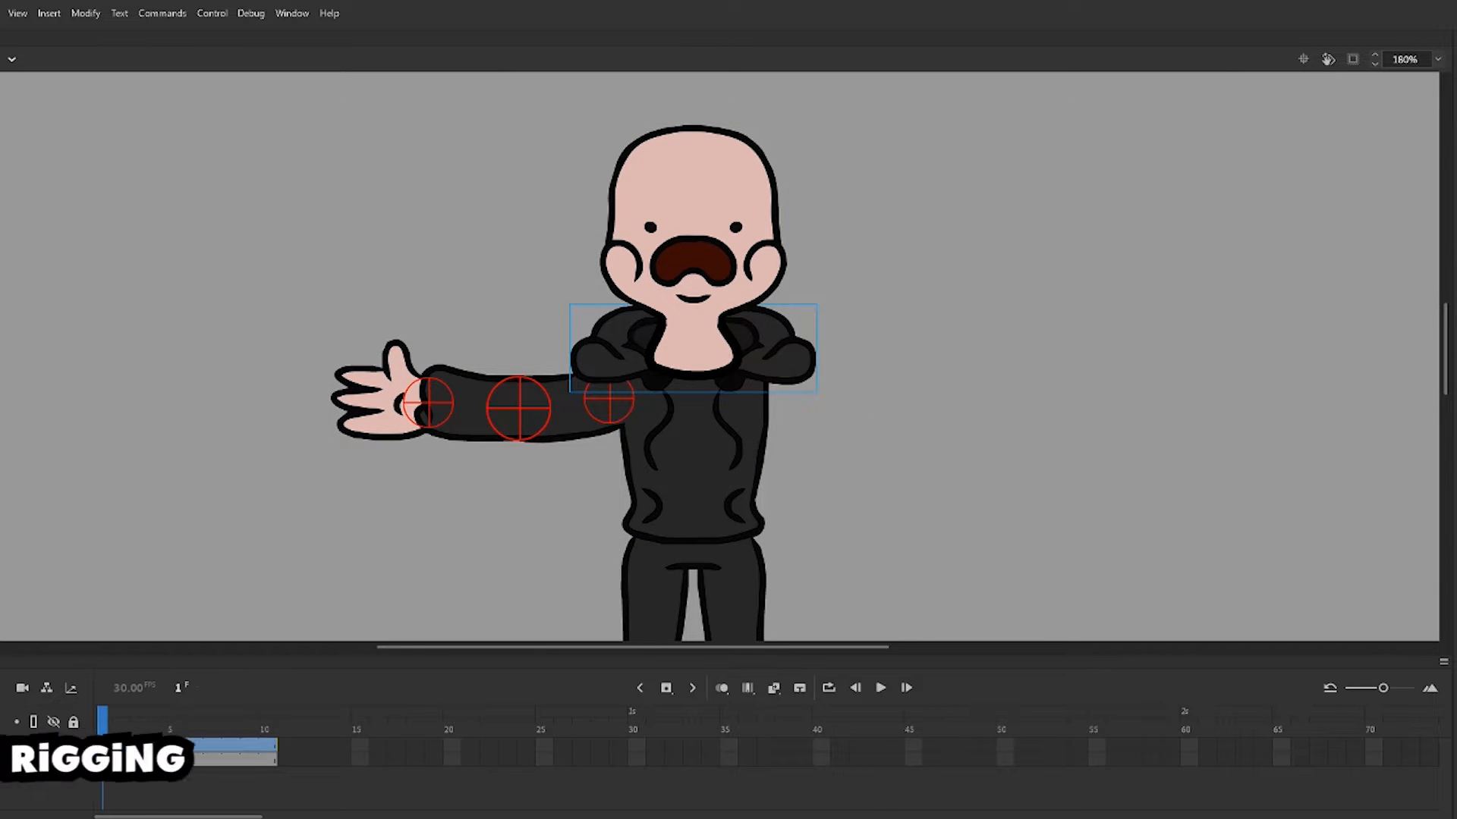
- Raise the forearm and move the torso and head on the full stage to check the rig links
left_click_drag(486, 394, 535, 318)
left_click_drag(694, 201, 751, 429)
key("ctrl+2")
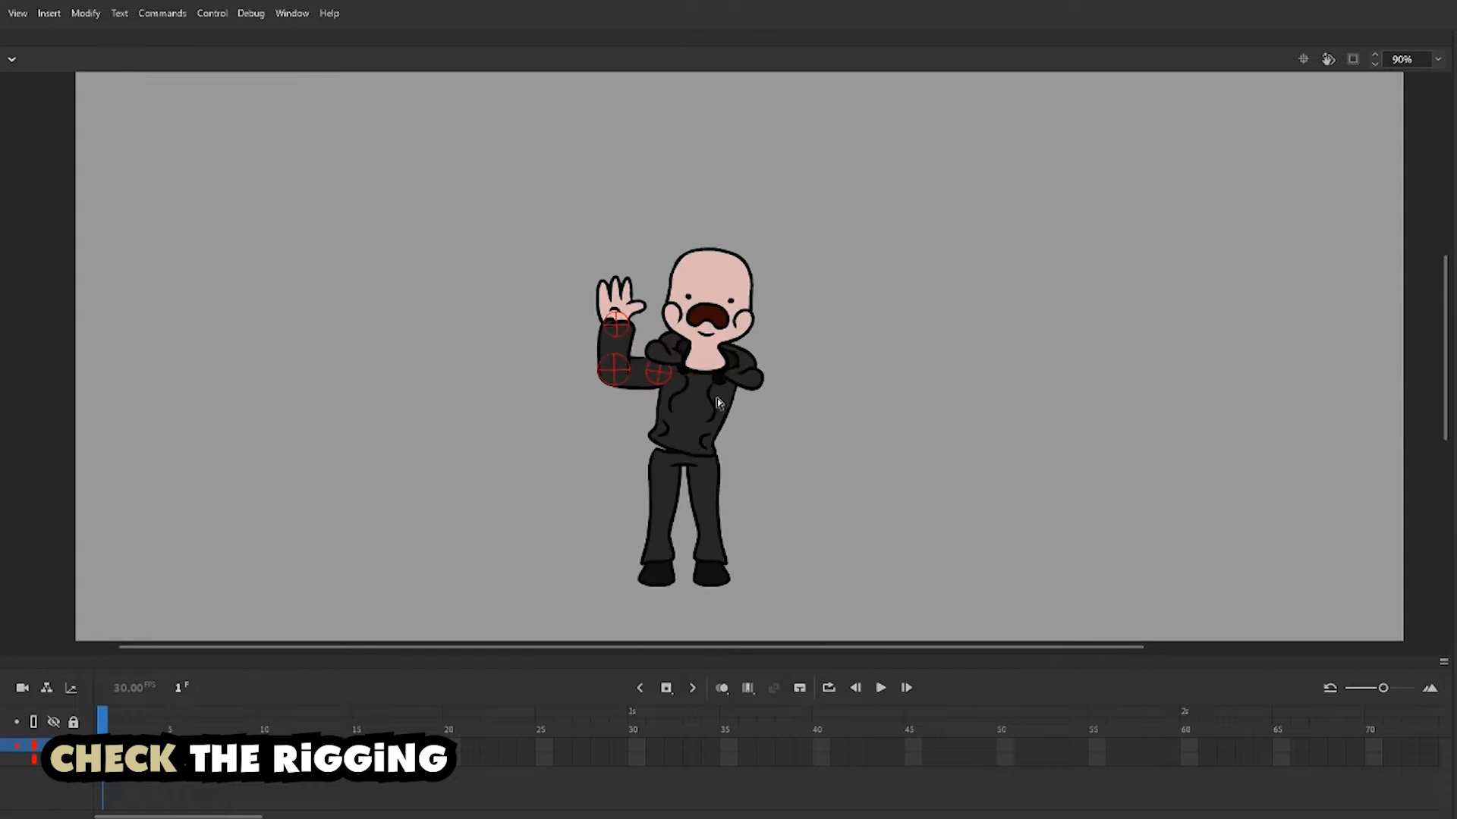
left_click(686, 416)
key("Return")
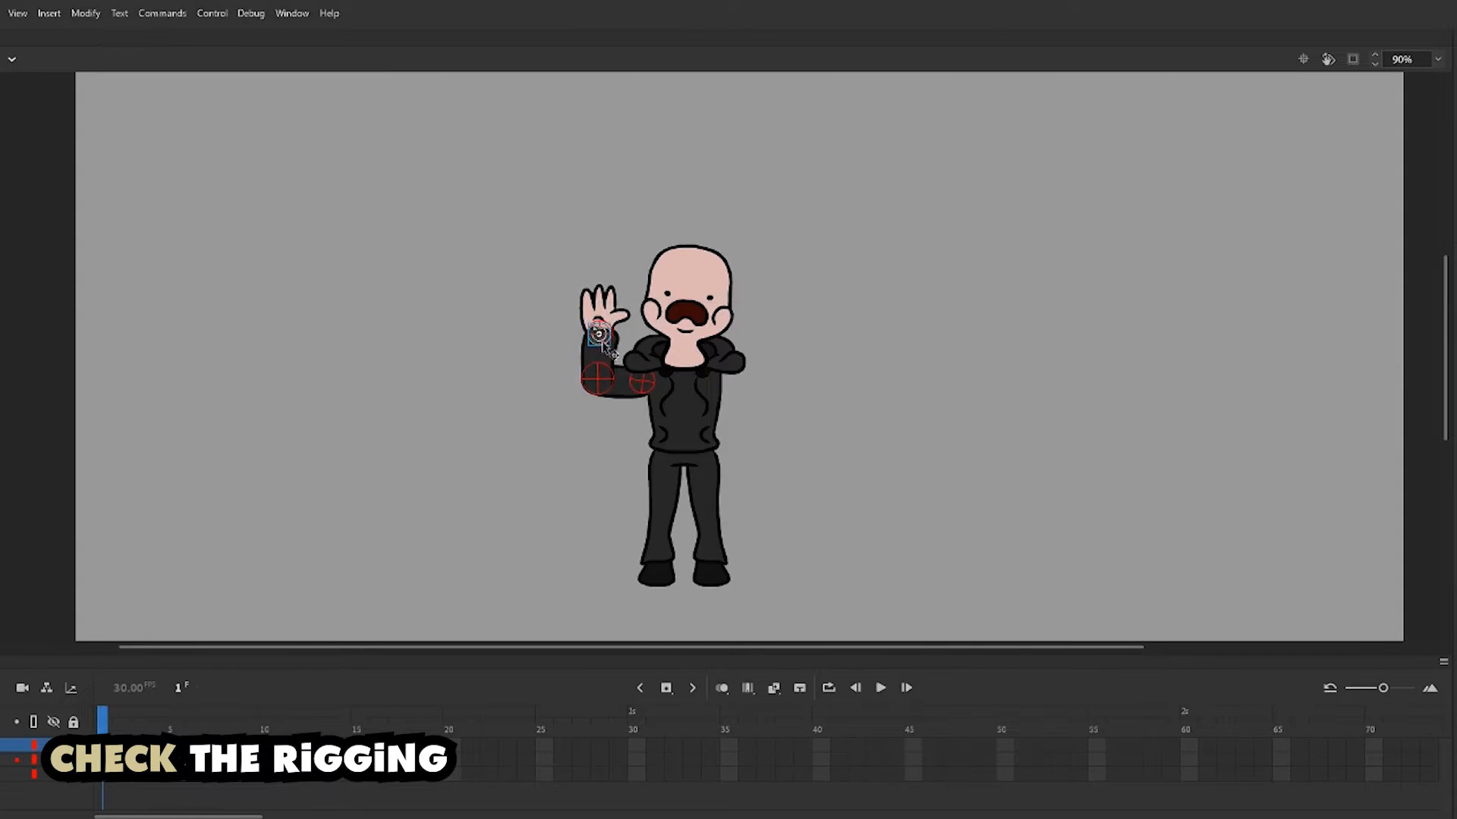
- Pose the arm with the wrist controller, bending the elbow and shoulder to check the rigging
key("ctrl+equal")
left_click_drag(675, 361, 703, 325)
key("ctrl+minus")
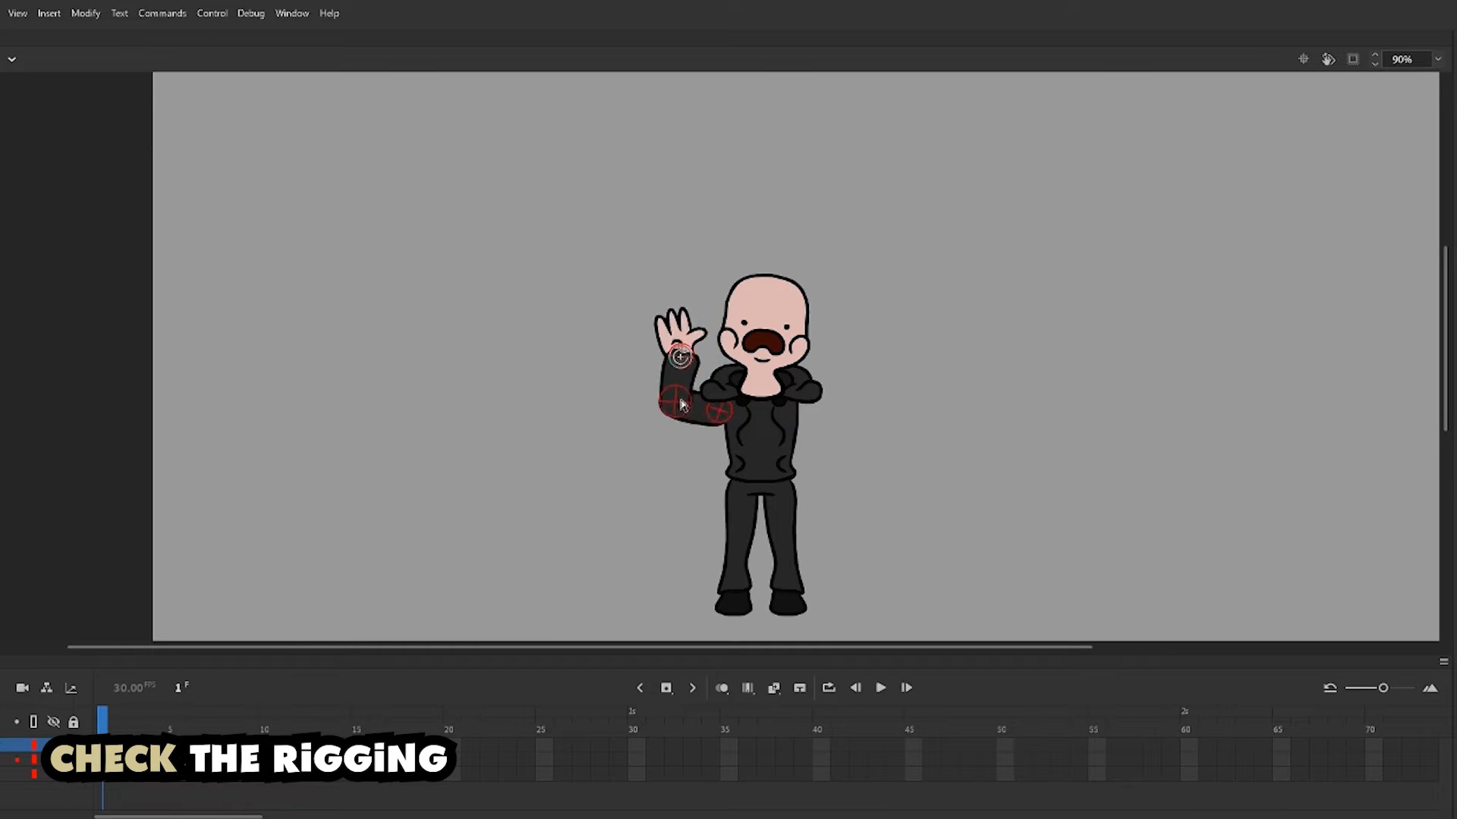
left_click_drag(682, 406, 654, 363)
key("ctrl+equal")
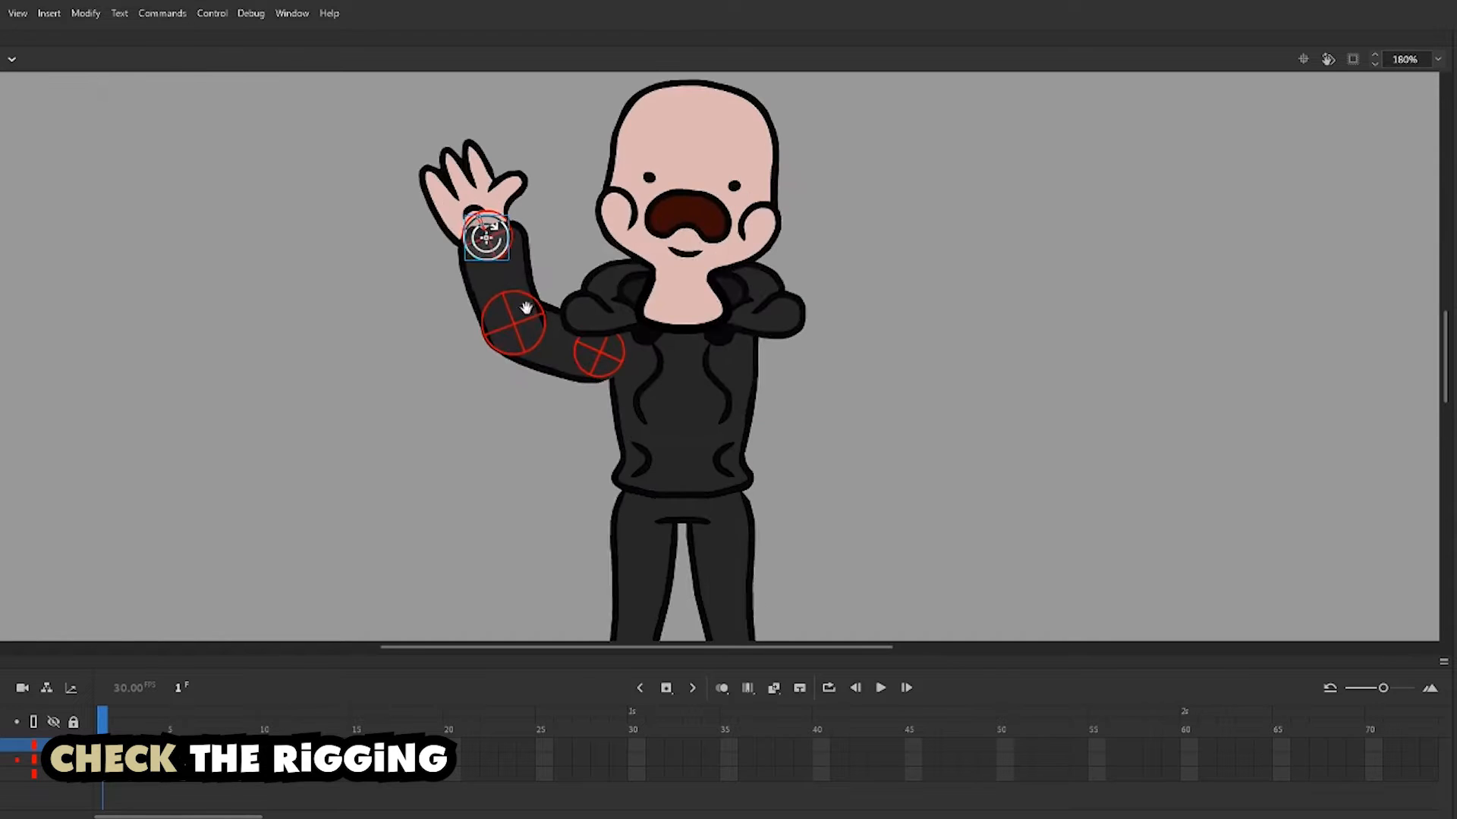
left_click_drag(498, 243, 480, 267)
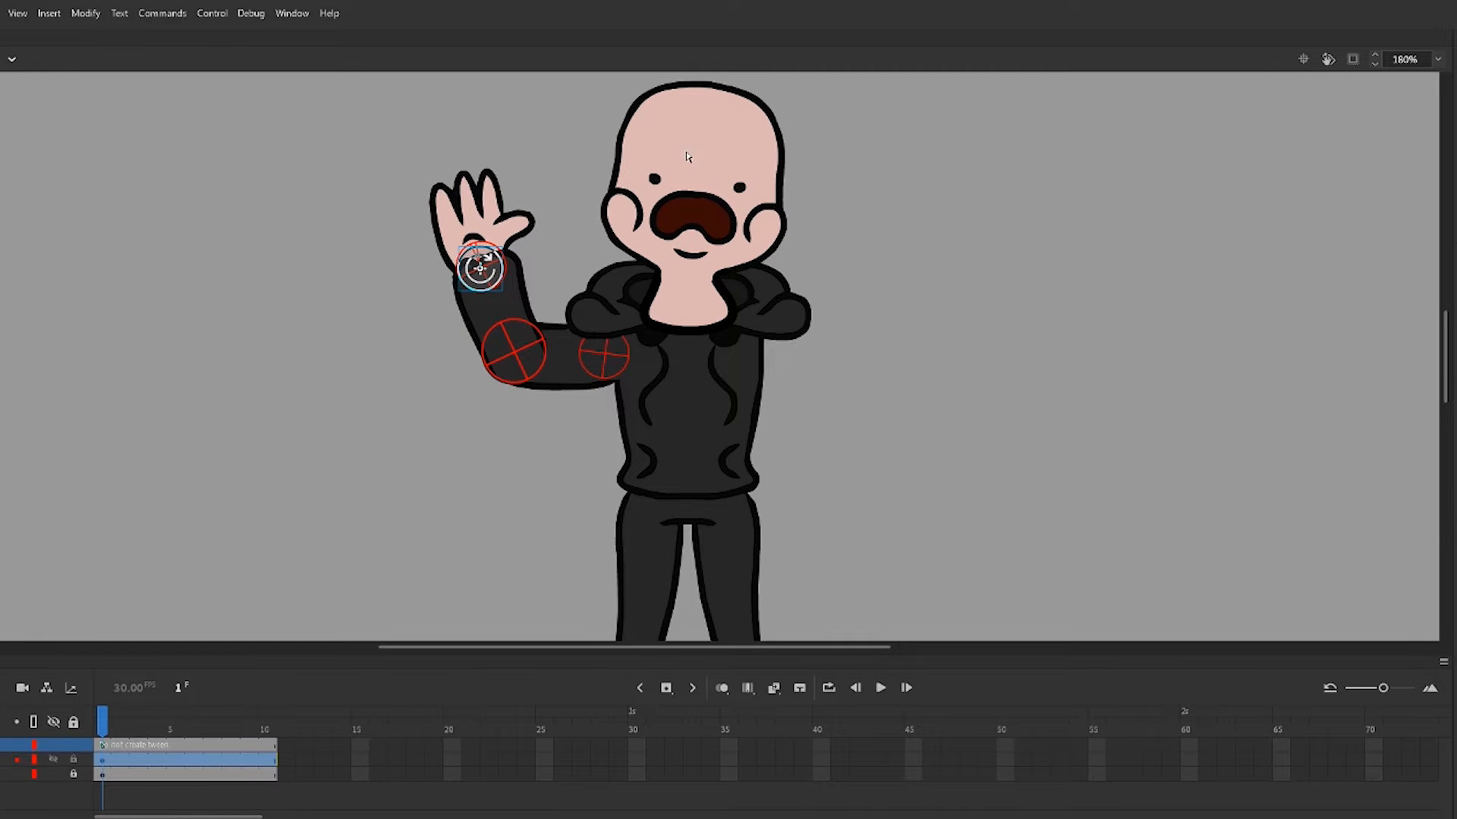
left_click_drag(688, 157, 687, 157)
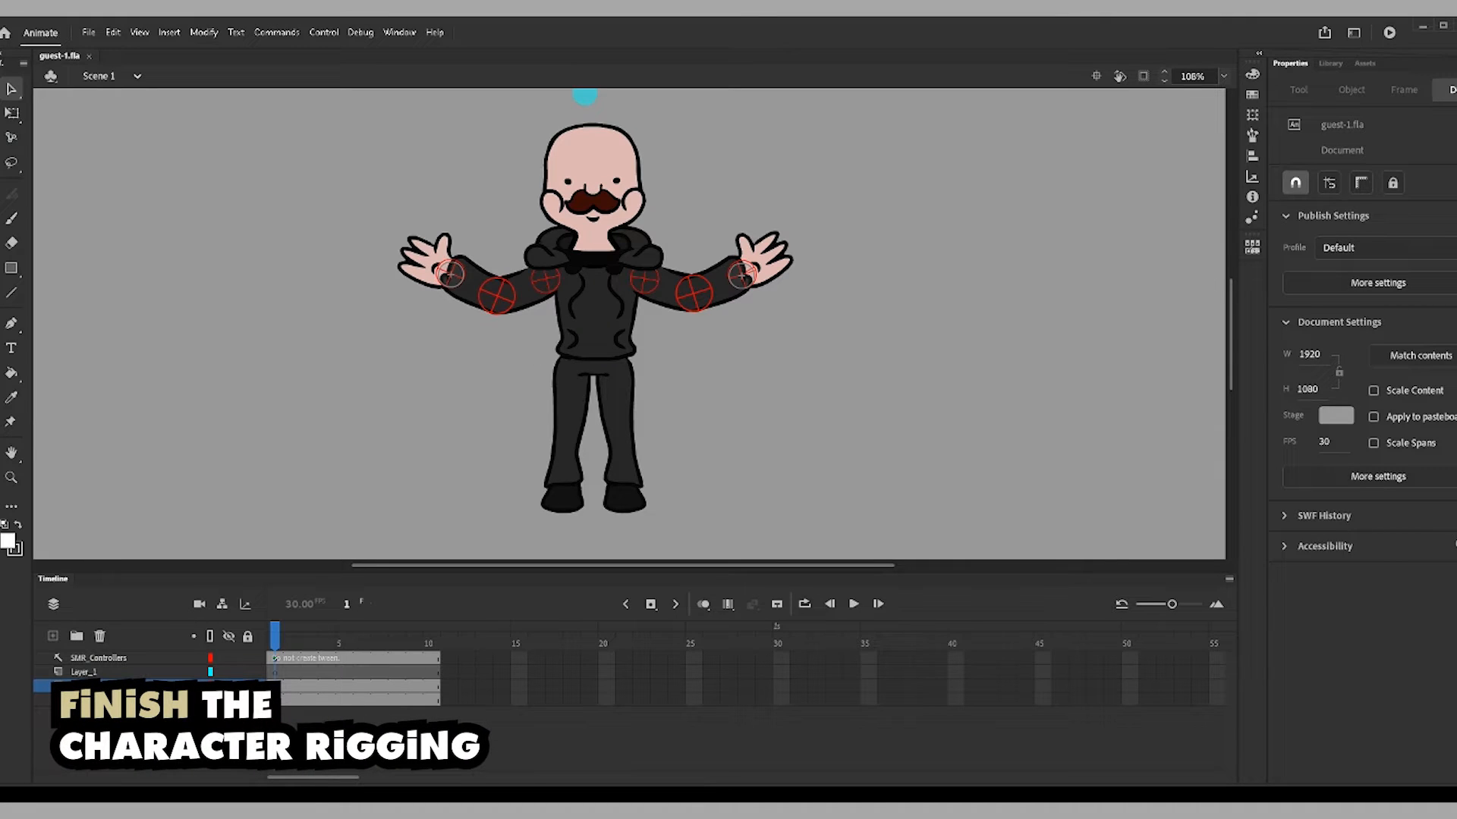
- Break apart the legs-and-shoes drawing object and hide Layer_2 to expose the hip area
left_click_drag(503, 376, 548, 368)
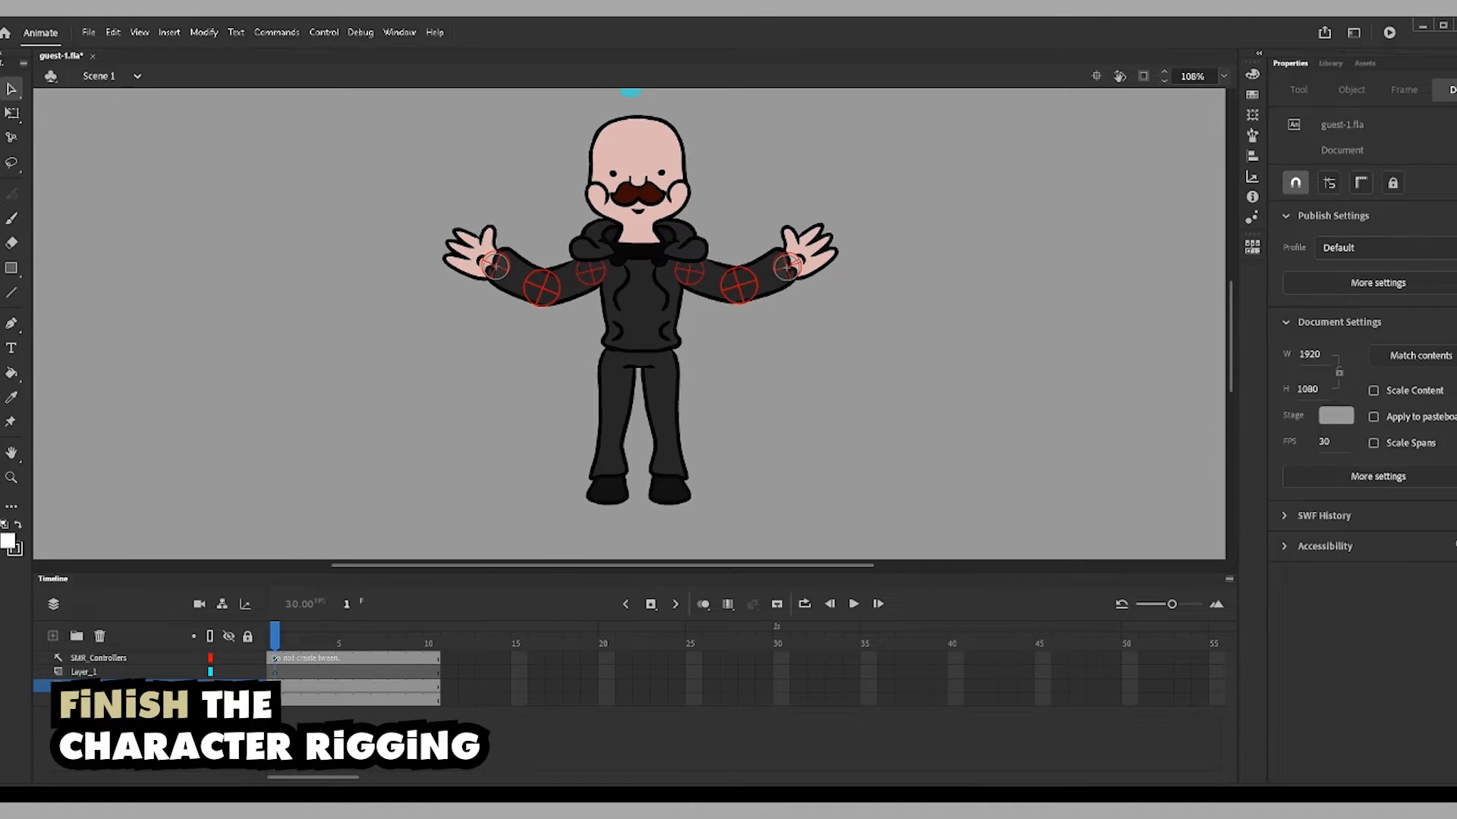
left_click(613, 421)
left_click_drag(531, 303, 758, 515)
key("v")
left_click_drag(384, 125, 391, 236)
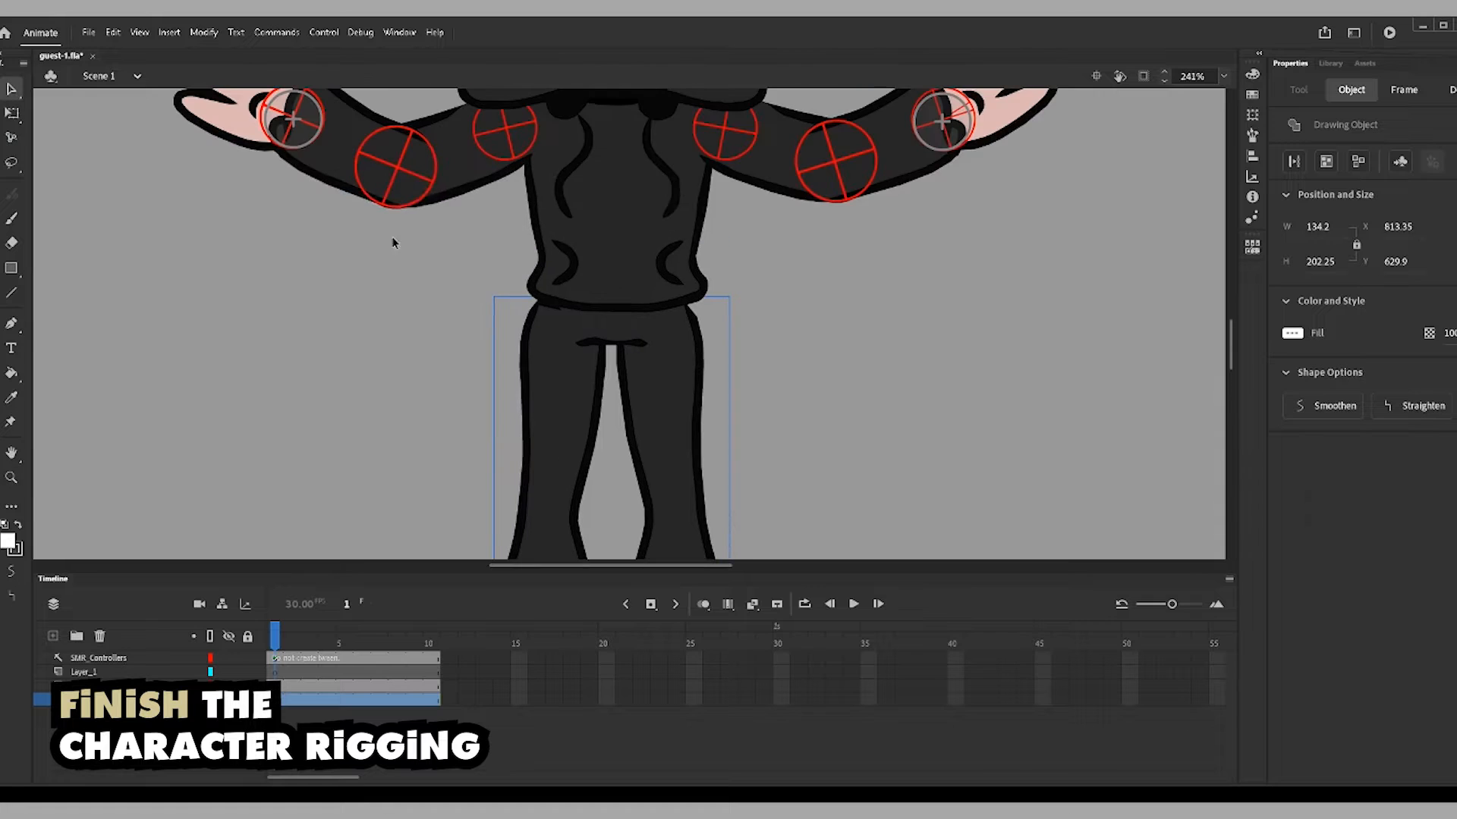
double_click(406, 175)
right_click(381, 204)
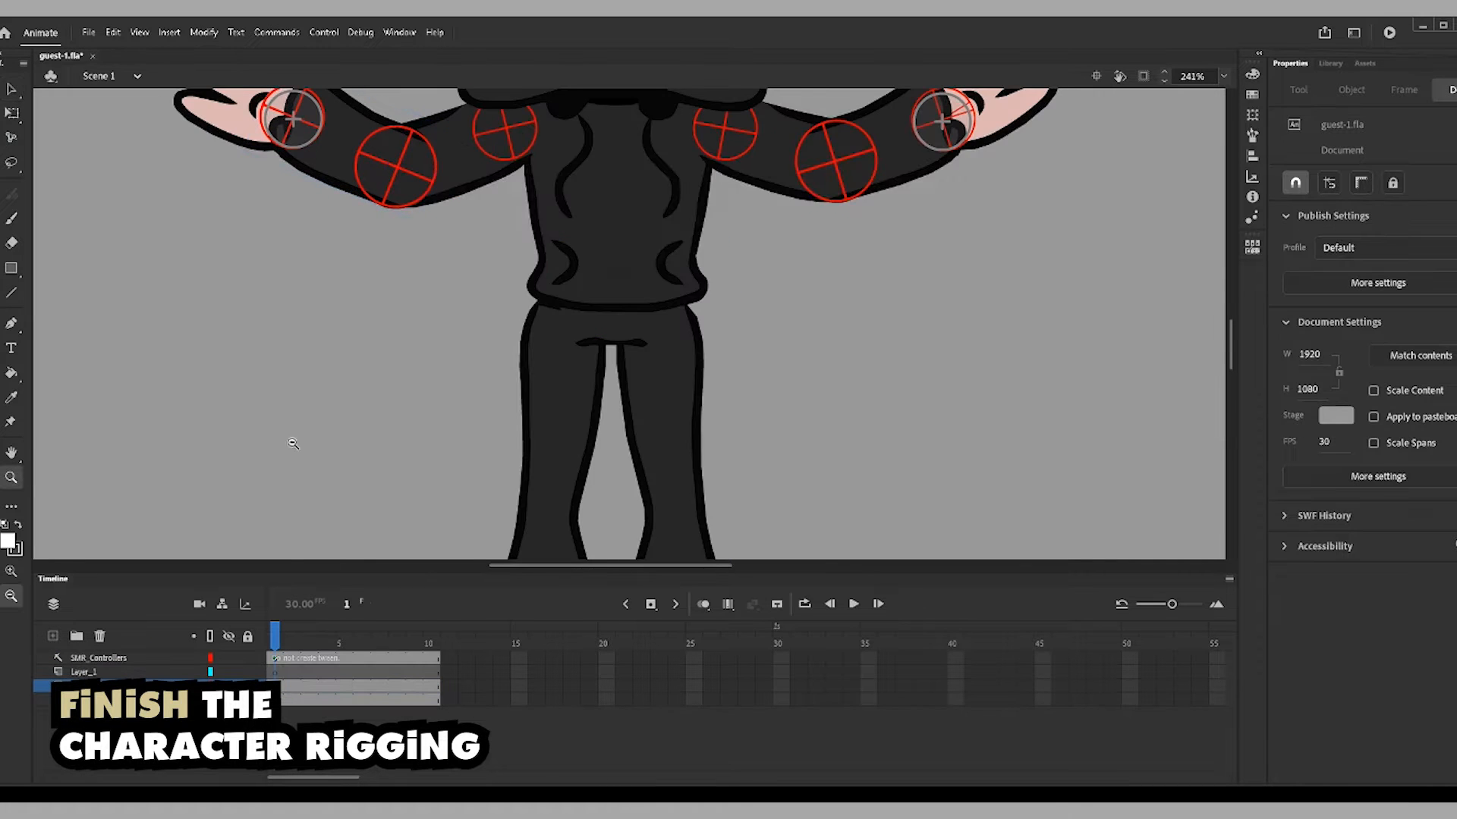
left_click_drag(537, 410, 617, 403)
left_click(599, 332)
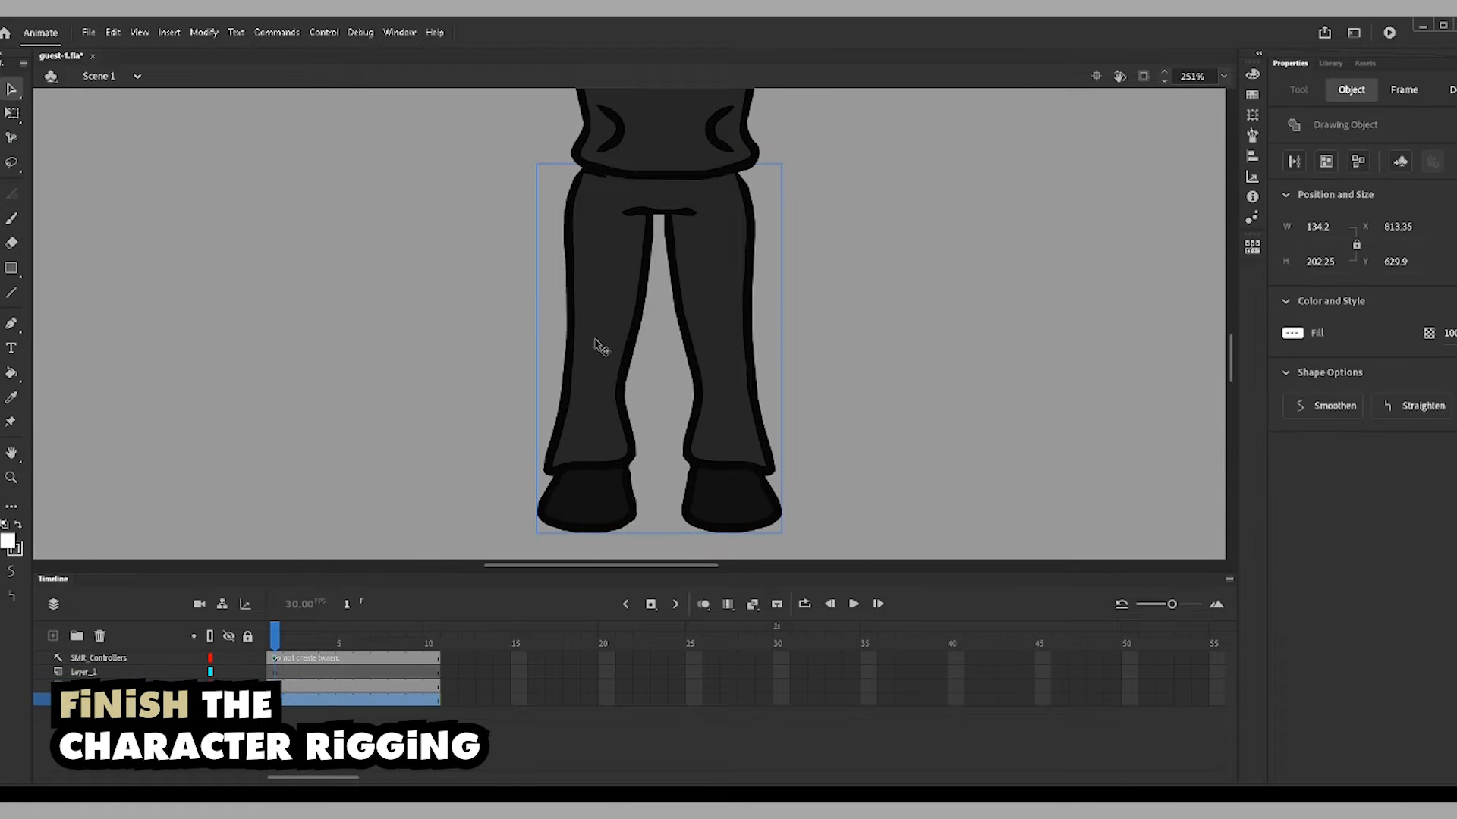
key("ctrl+b")
left_click(487, 290)
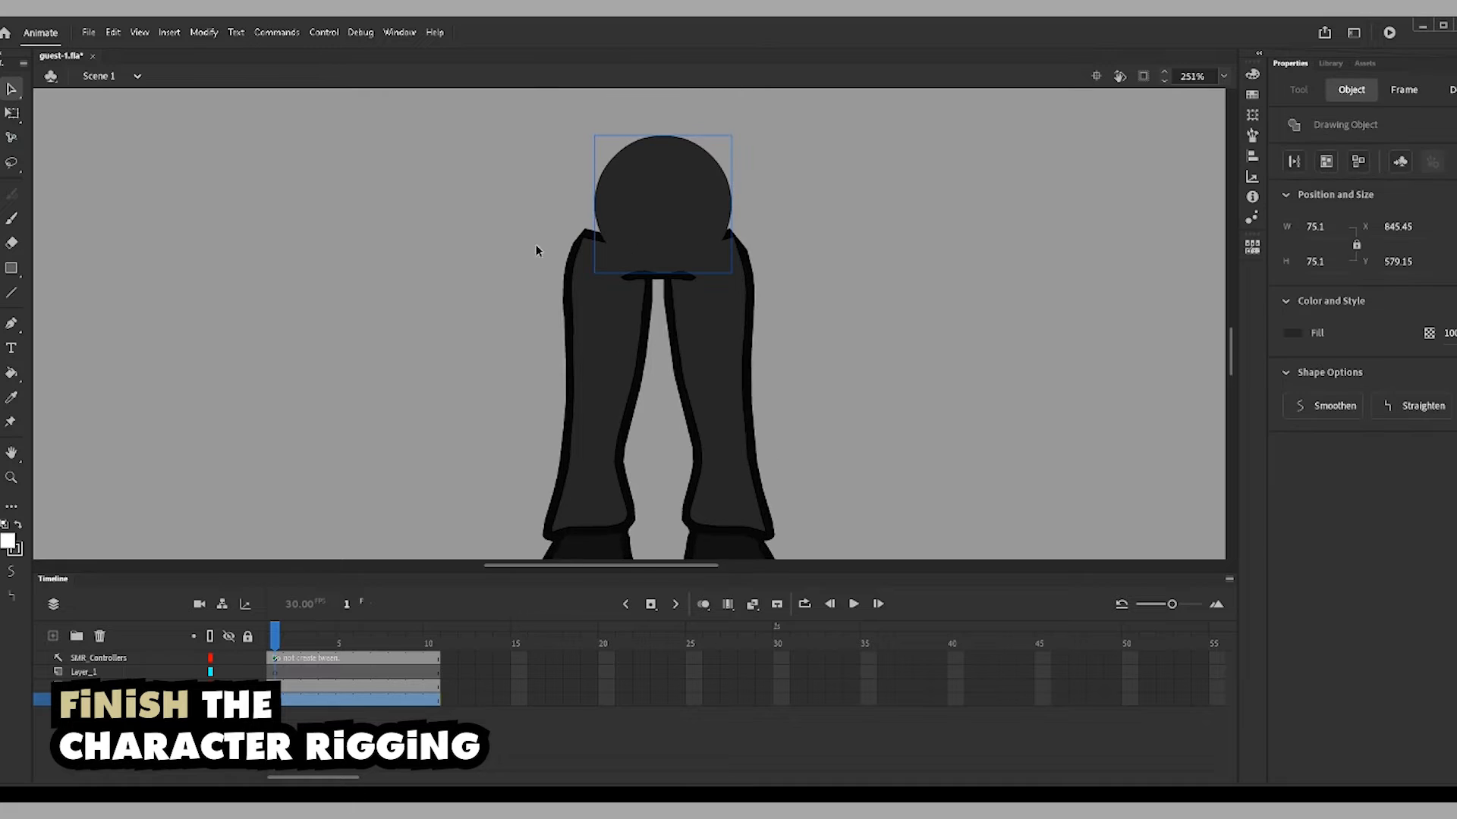
left_click(534, 289)
- Paste a registration wheel and place it over the knee of the left-hand leg
scroll(486, 173, "down", 2)
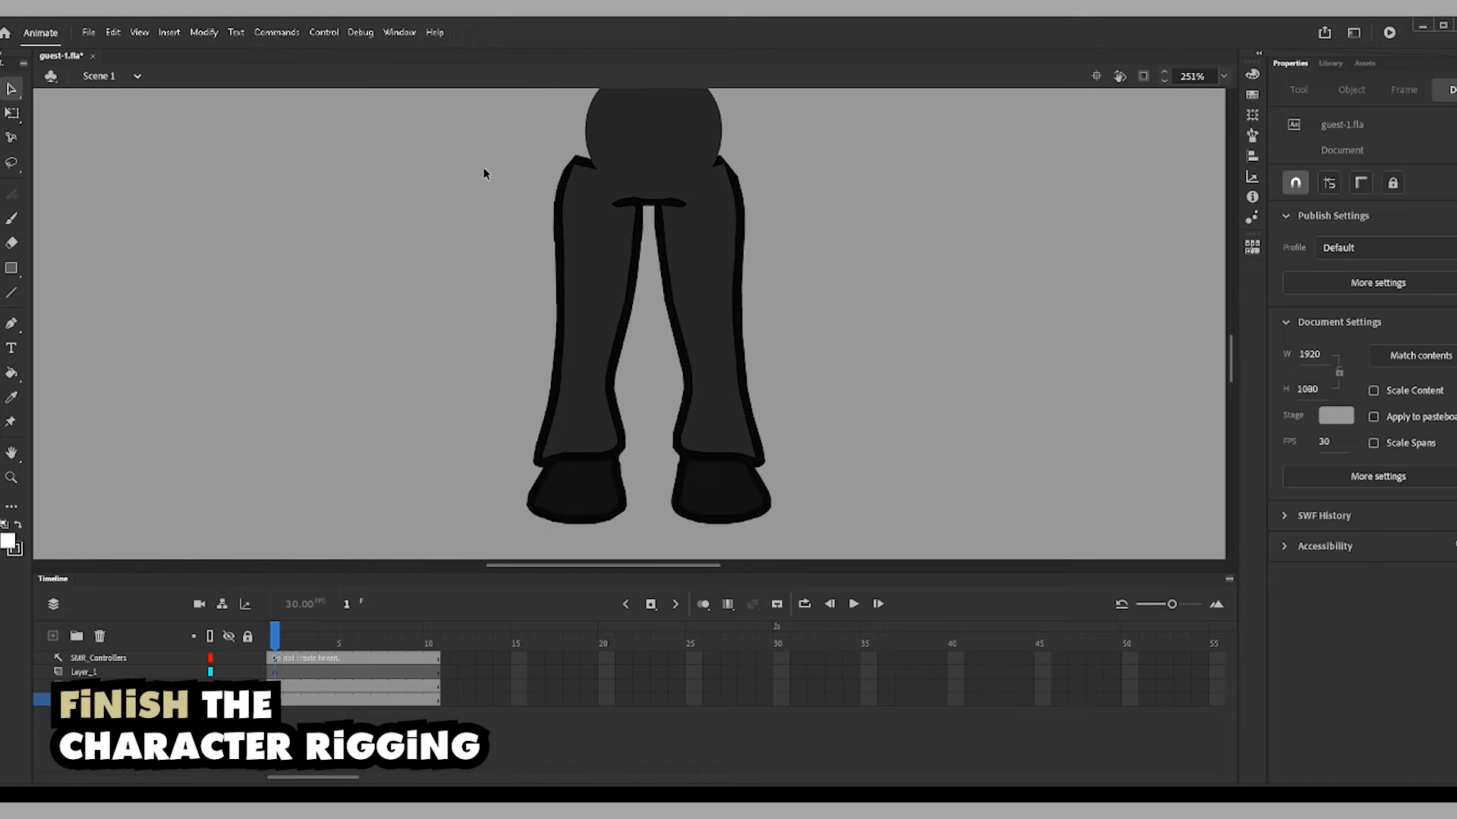
key("ctrl+v")
left_click_drag(612, 333, 567, 325)
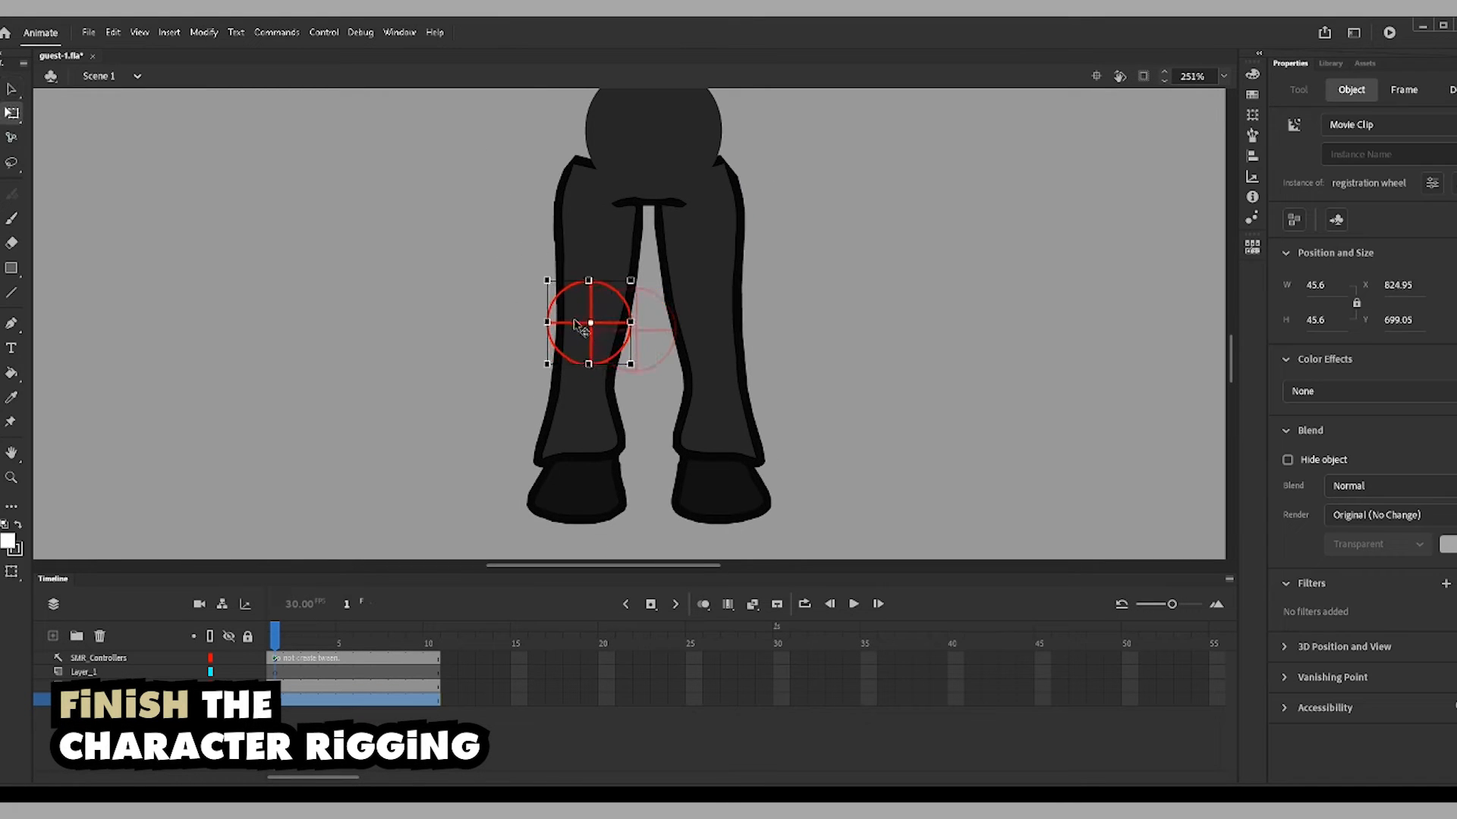
- Scale the knee's registration wheel to 38.5 x 38.5 and centre it within the leg's width
key("ctrl+slash")
left_click(613, 218)
left_click(770, 221)
left_click_drag(545, 277, 552, 283)
left_click_drag(584, 329, 585, 334)
key("ctrl+equal")
key("Right")
key("Right")
left_click_drag(566, 260, 563, 258)
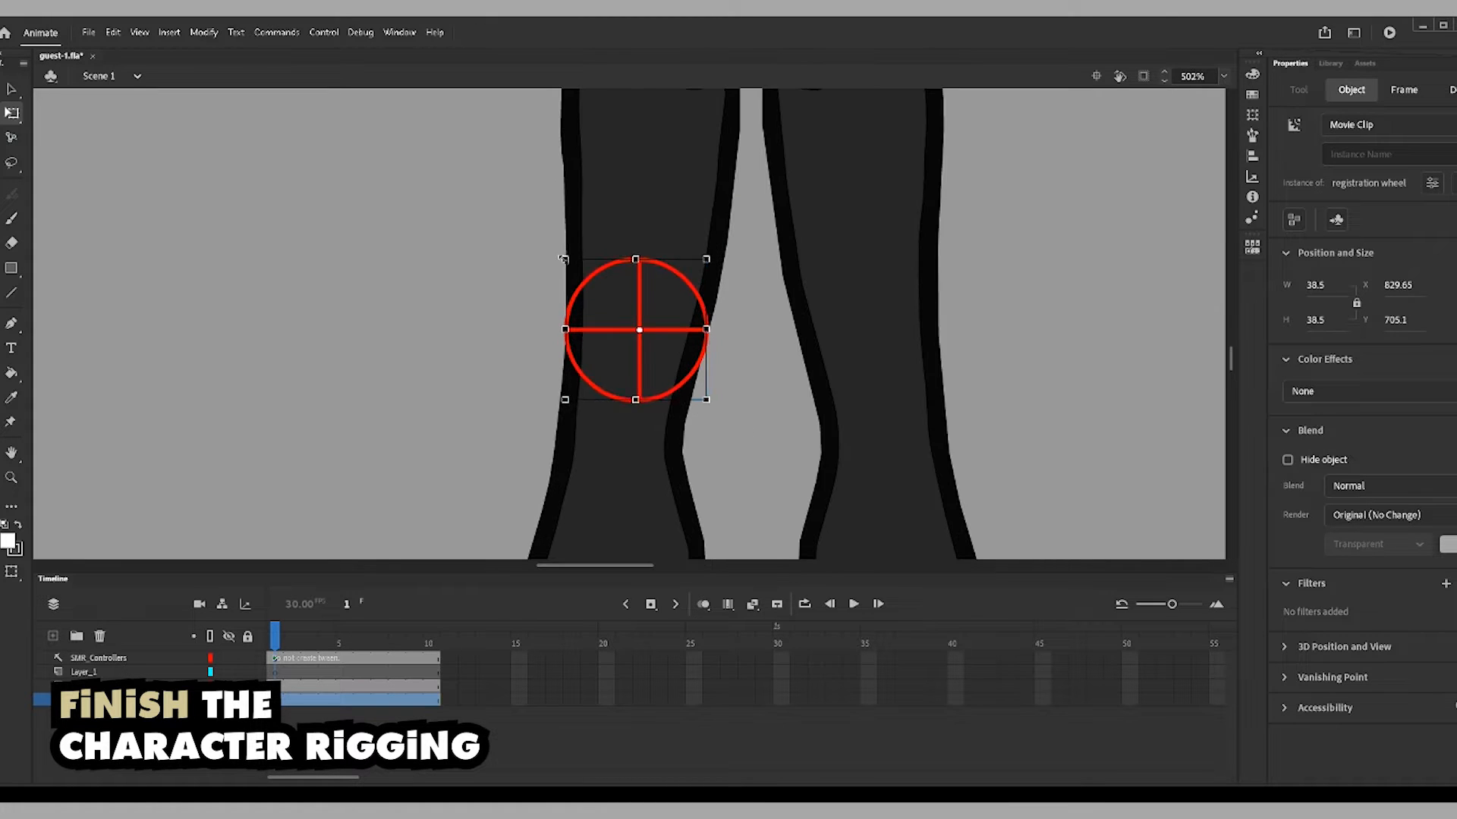
- Place a second registration wheel of the same size at the left-hand ankle, where the trouser leg meets the shoe
left_click(11, 90)
left_click(304, 250)
left_click(11, 478)
left_click(560, 372)
left_click_drag(748, 279, 804, 334)
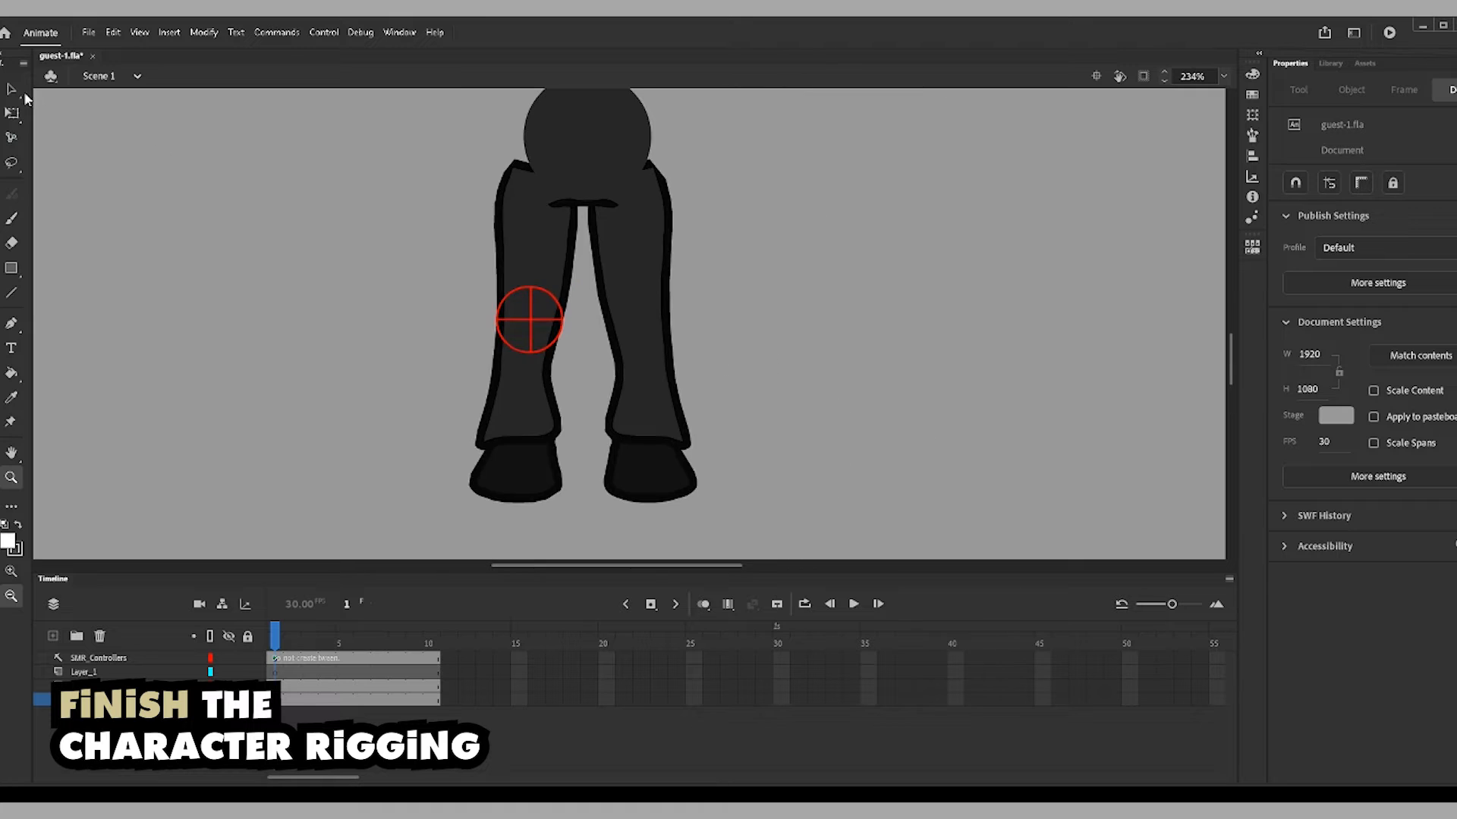
left_click_drag(414, 283, 584, 527)
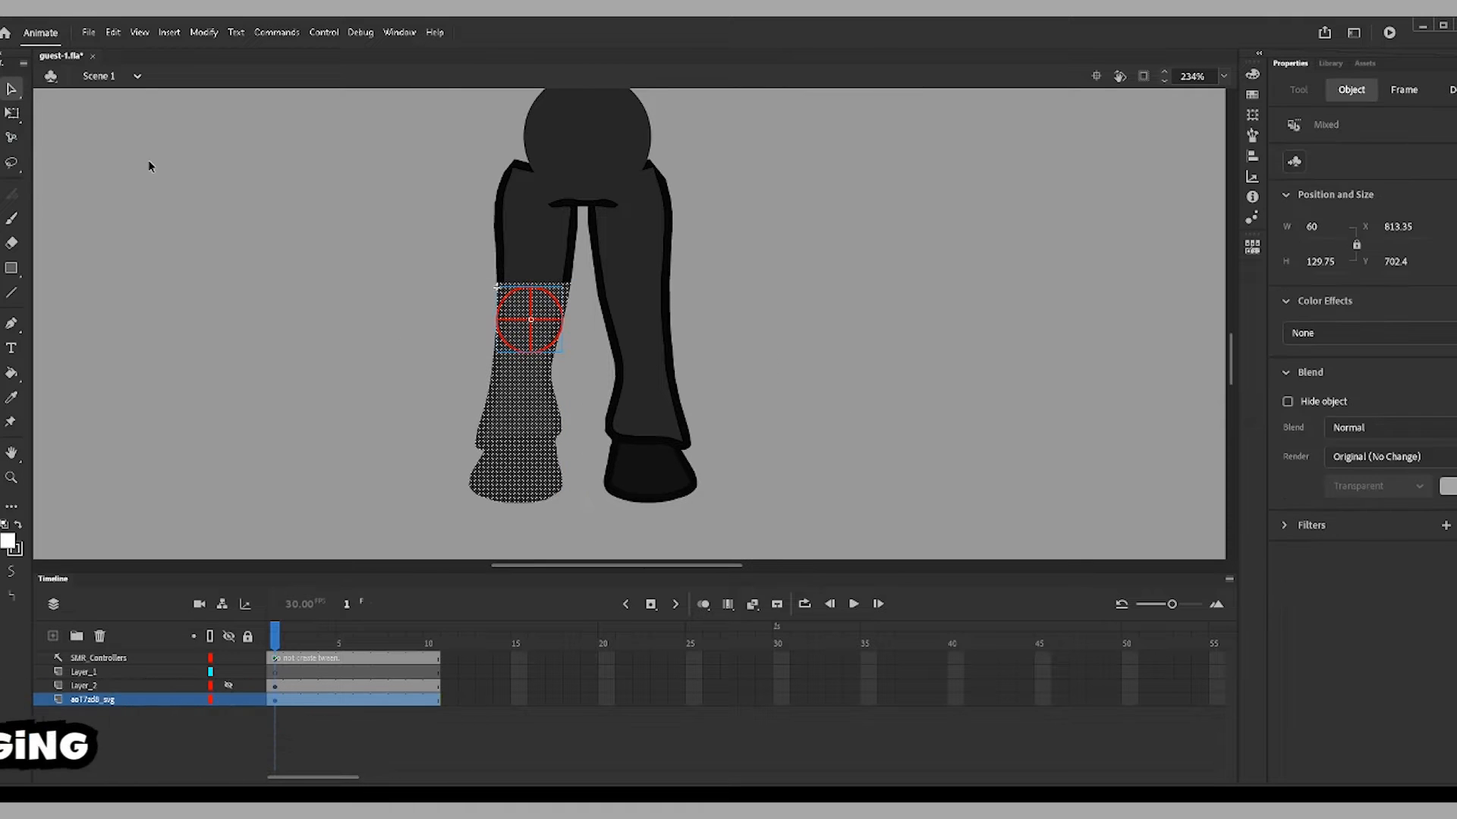
left_click(531, 324)
left_click_drag(520, 443, 523, 446)
key("ctrl+equal")
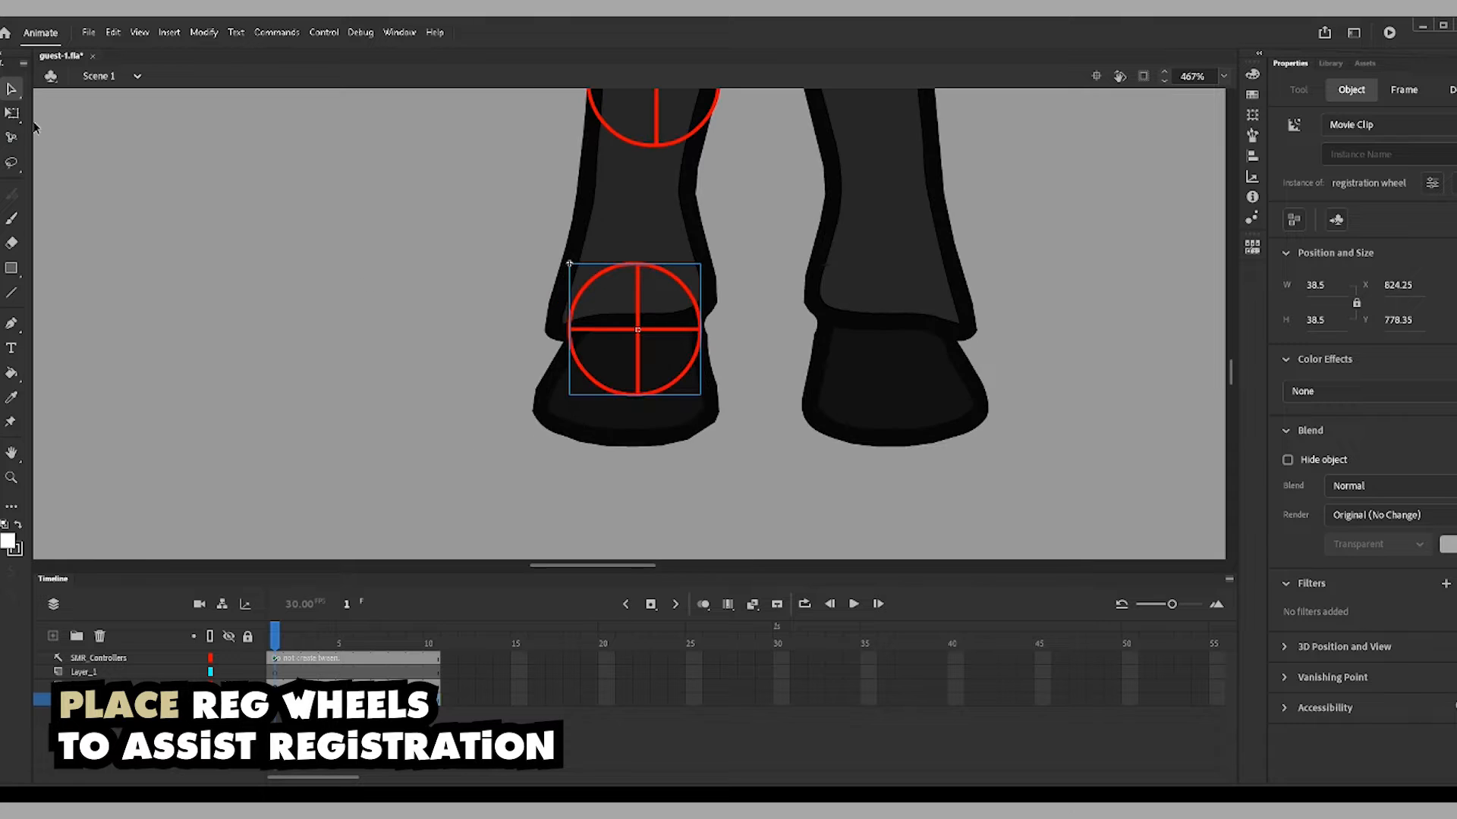
- Enlarge the registration wheel at the left-hand ankle to about 43 x 43 so it spans the trouser cuff
key("q")
left_click_drag(569, 264, 561, 267)
key("ctrl+minus")
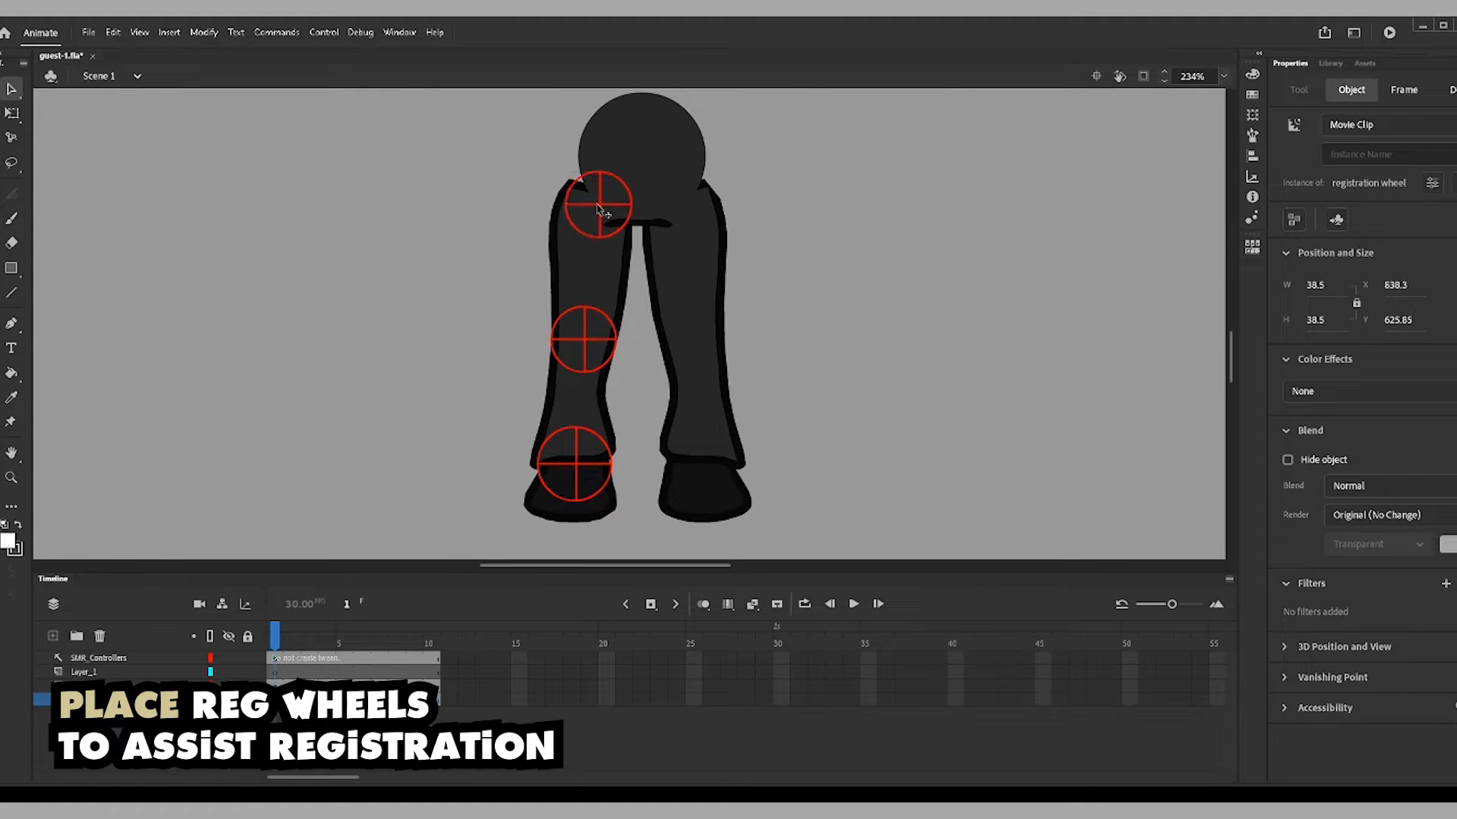
- Scale the hip's registration wheel to 47.05 x 47.05 and centre it over the top of the left-hand thigh
key("ctrl+equal")
key("q")
left_click_drag(572, 267, 554, 249)
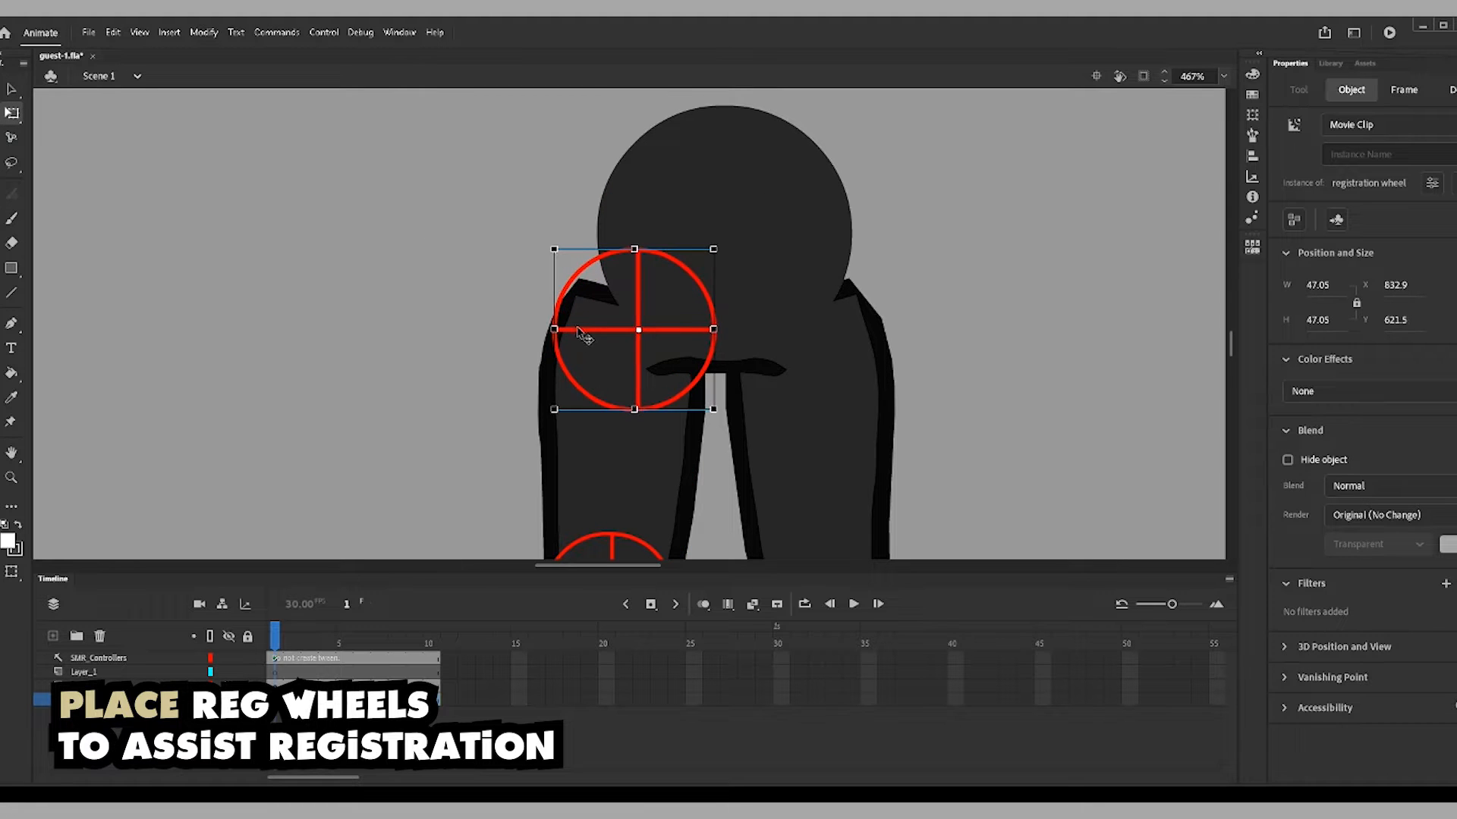
left_click_drag(577, 330, 582, 328)
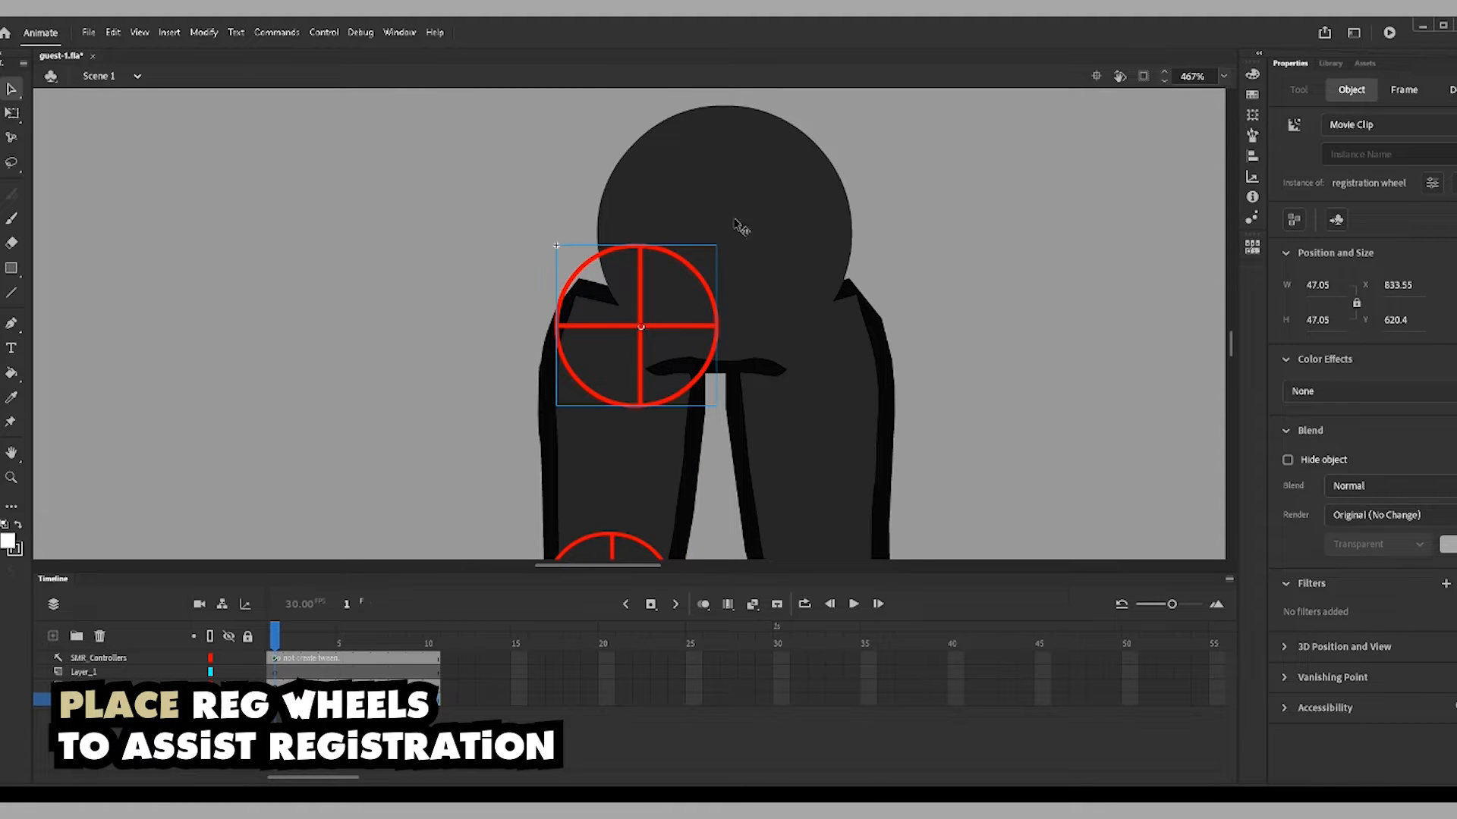
- Open the hip circle's drawing object, union its shape, and paste the hip registration wheel in place inside it
double_click(735, 221)
left_click(645, 209)
left_click(203, 33)
mouse_move(365, 187)
left_click(444, 209)
right_click(472, 195)
left_click(532, 246)
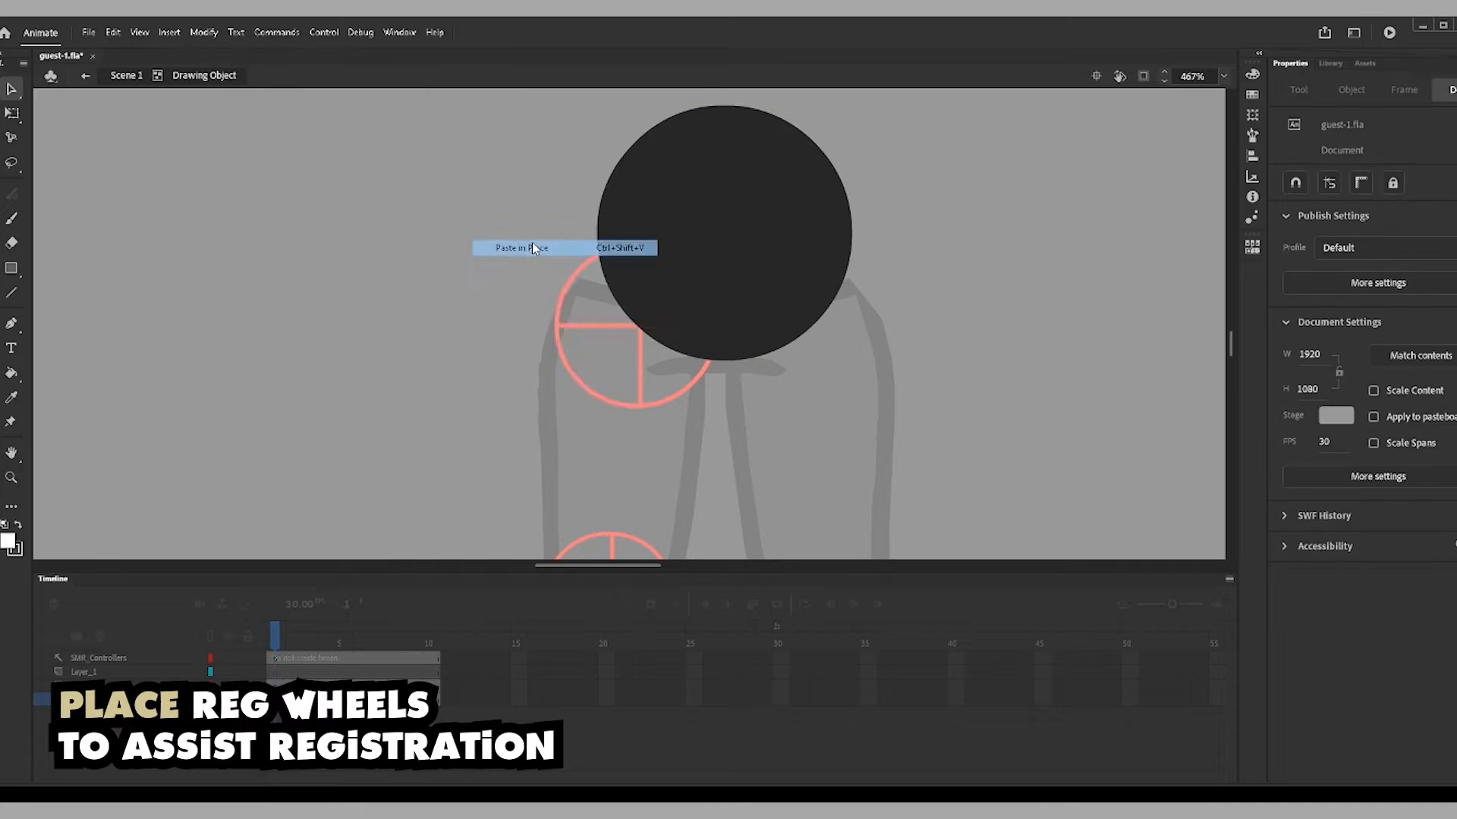
- Tint the registration wheel inside the hip group light blue and return to the main scene
left_click(1362, 399)
left_click(1360, 465)
left_click(1448, 393)
left_click(1410, 492)
left_click_drag(1350, 433, 1456, 434)
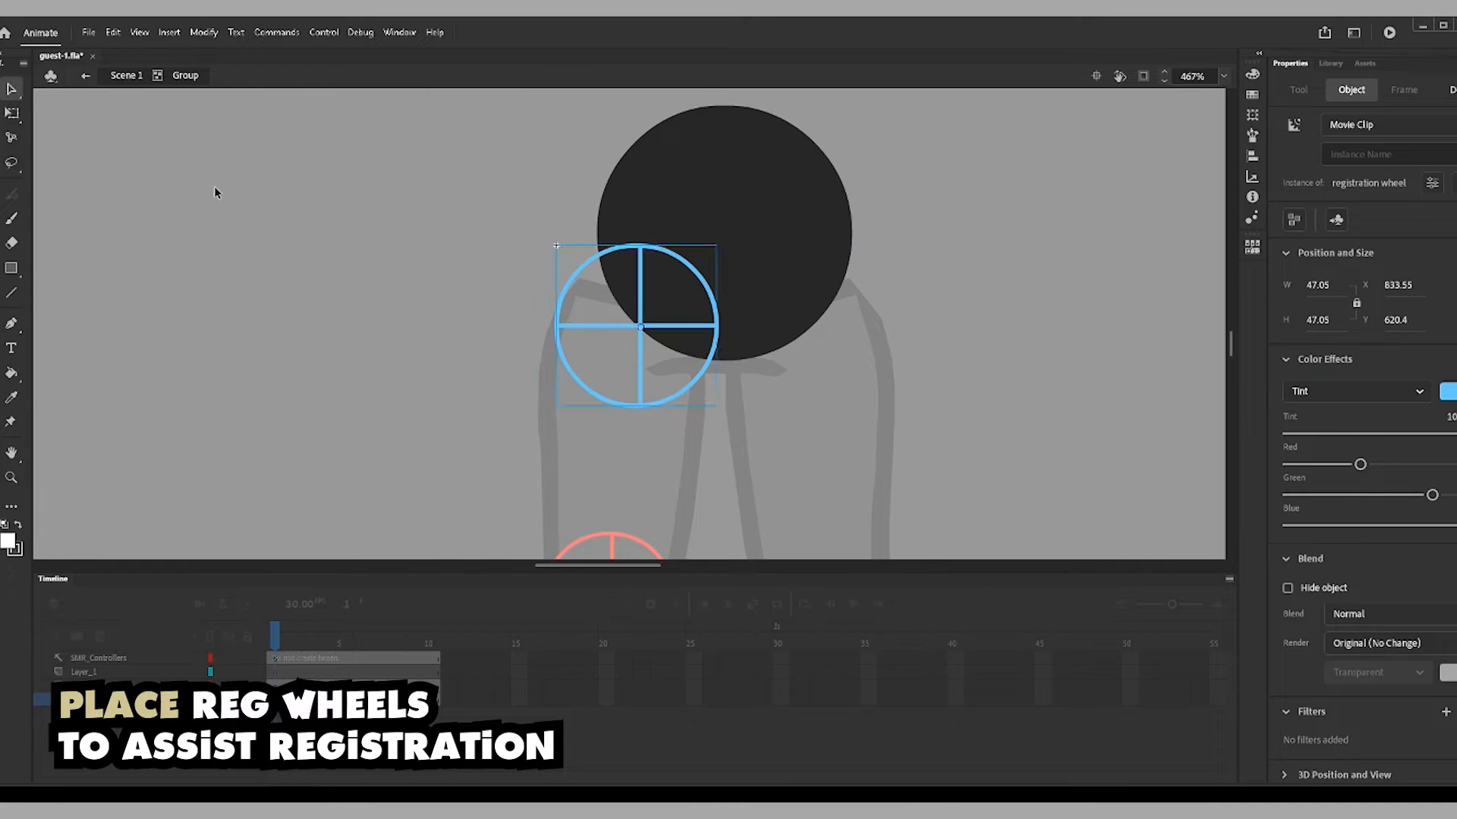
double_click(214, 193)
left_click(813, 442)
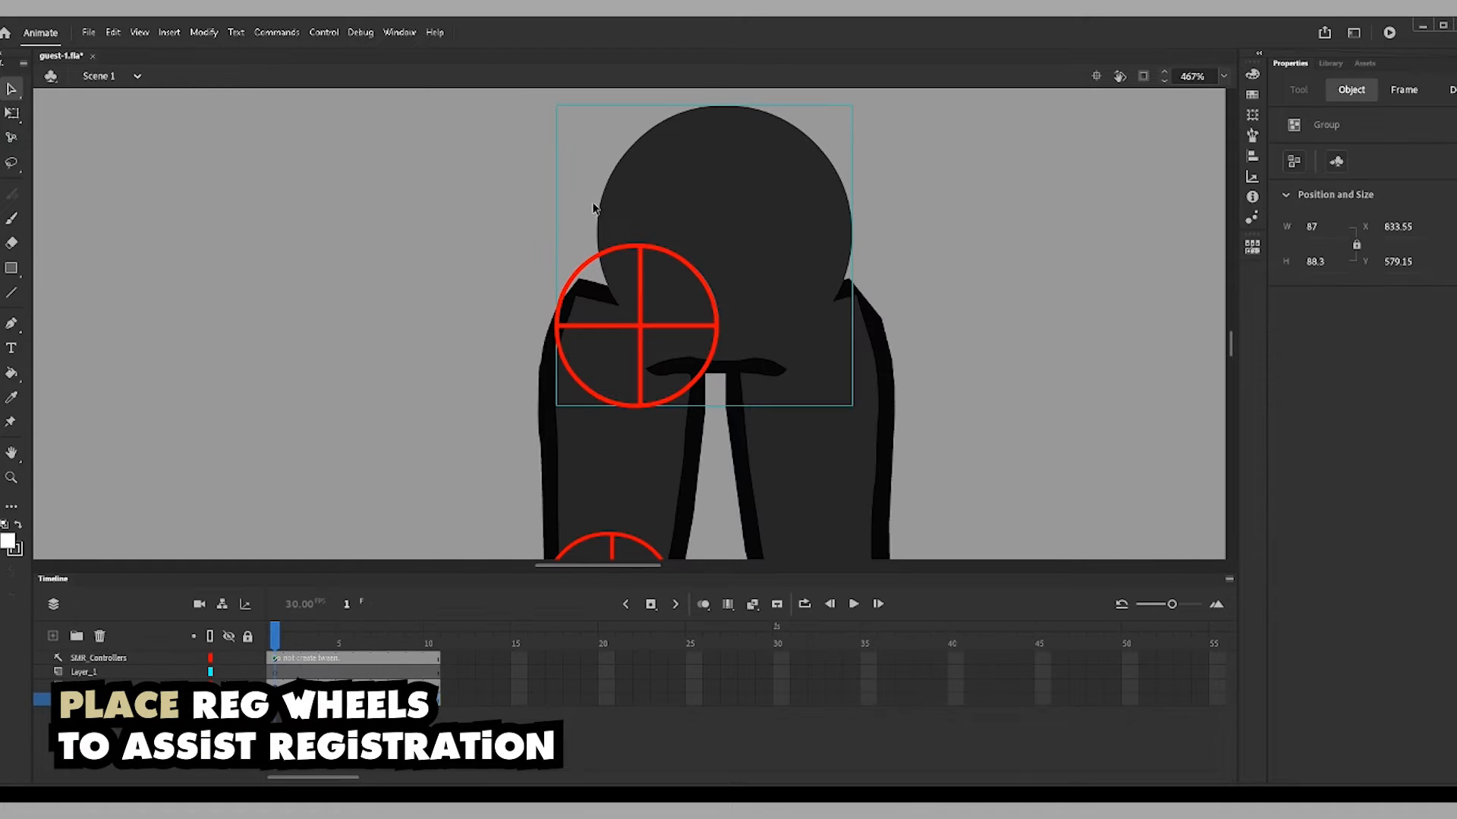
left_click(523, 243)
- Group the left-hand lower leg and shoe together with the knee and ankle registration wheels
left_click(12, 477)
left_click(635, 275)
left_click(636, 275)
left_click_drag(634, 246, 782, 438)
left_click_drag(510, 222, 528, 194)
left_click_drag(537, 539, 708, 266)
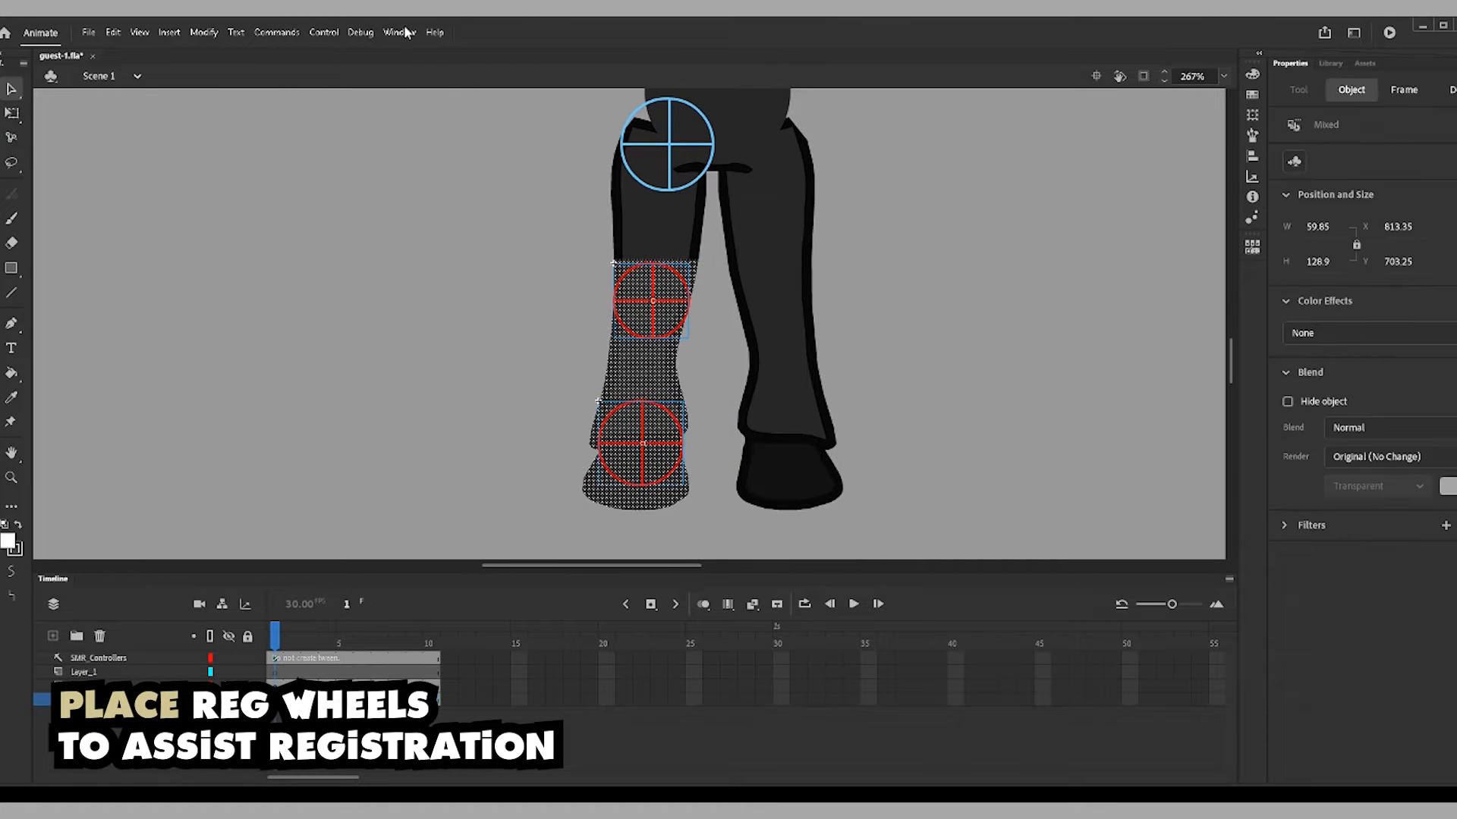
left_click(447, 323)
key("ctrl+z")
key("ctrl+g")
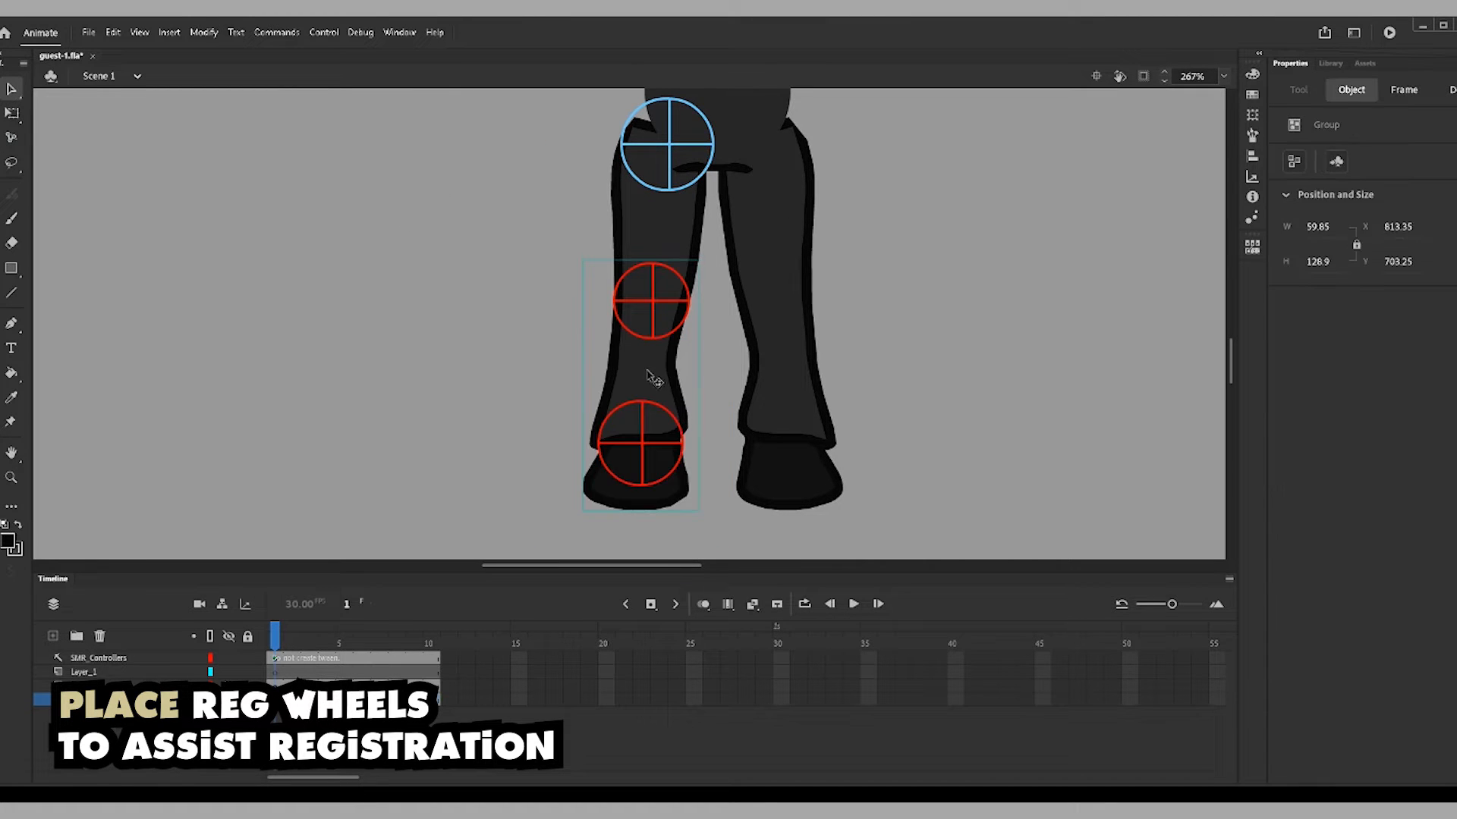
- Open the lower-leg group, break apart its contents and delete the trouser fill above the knee circle
double_click(650, 381)
key("ctrl+a")
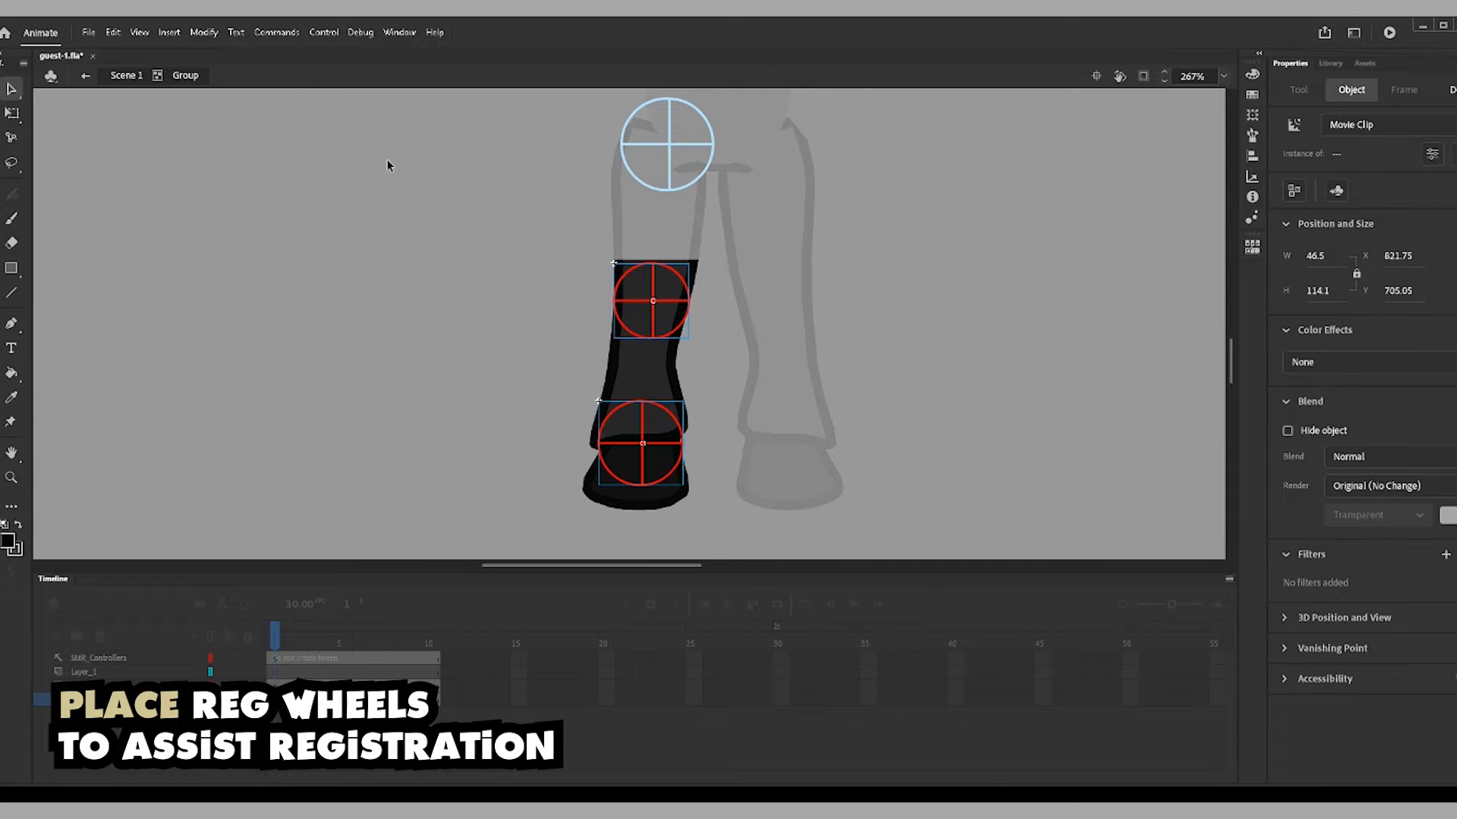
left_click(387, 161)
left_click(633, 271)
key("Delete")
left_click(615, 292)
key("ctrl+z")
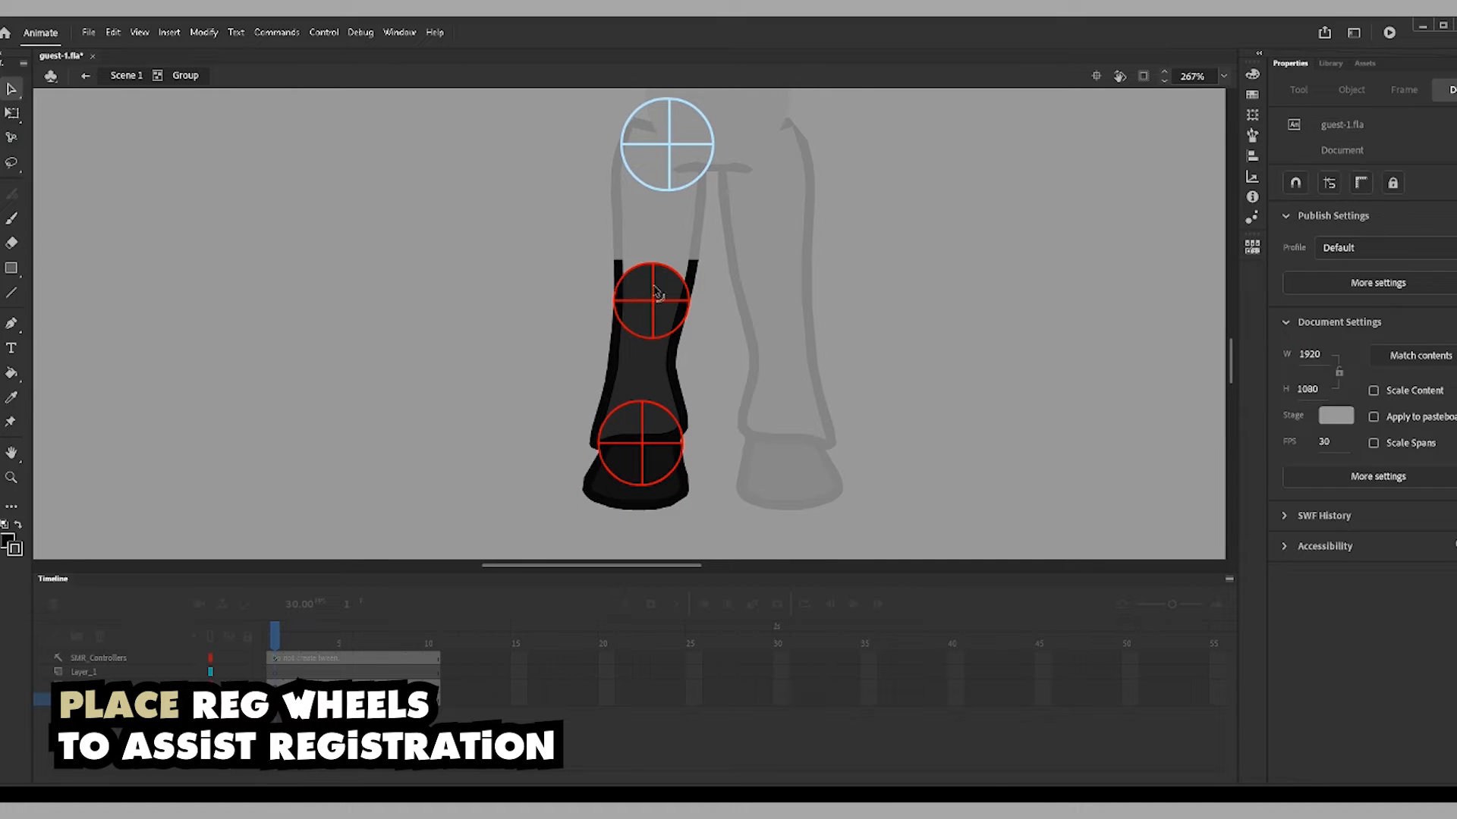
- Delete the leg outlines above the knee circle and the shoe parts outside the ankle circle
left_click(692, 276)
key("Delete")
left_click(663, 486)
key("Delete")
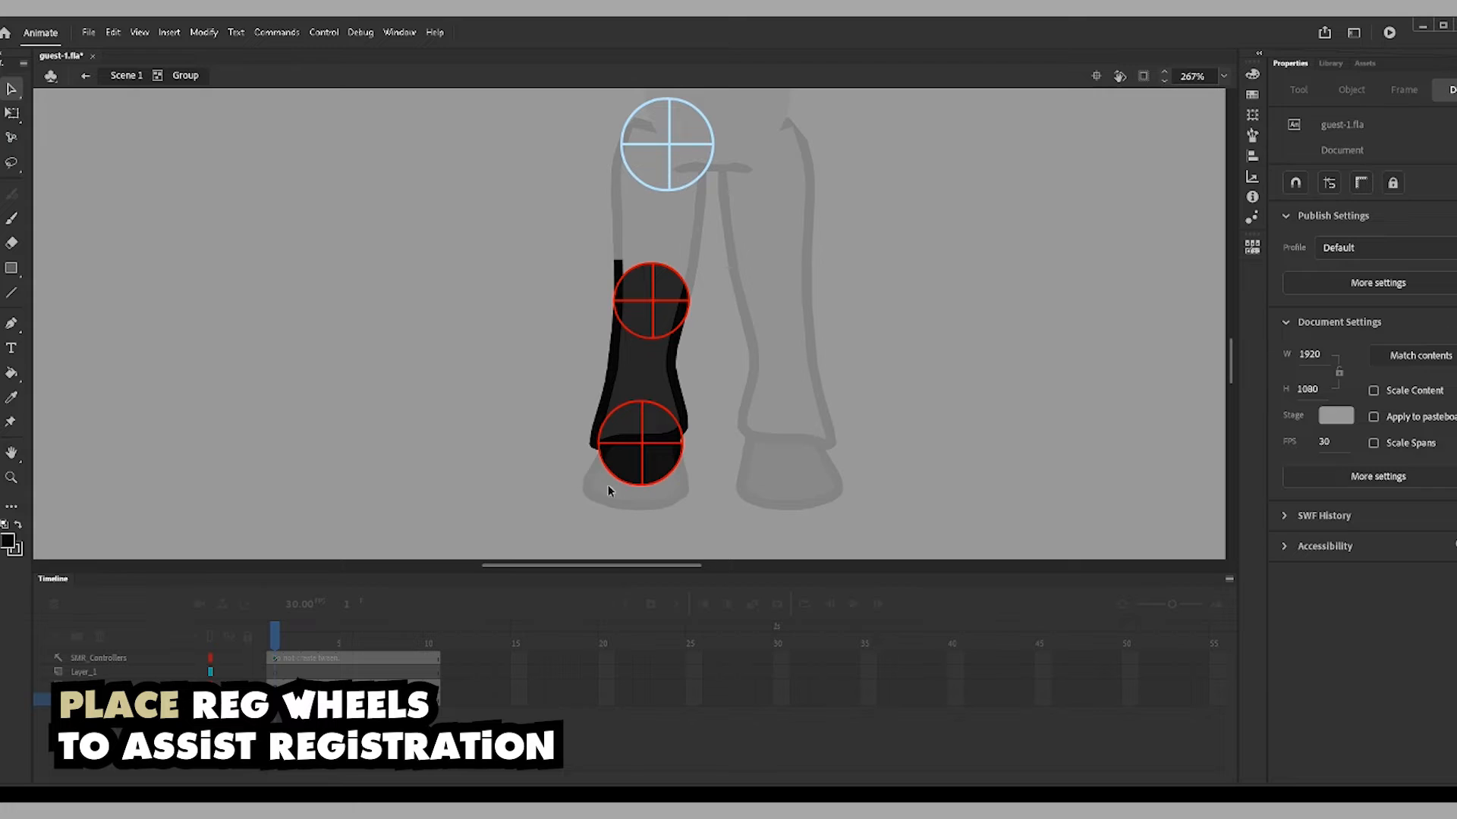
key("z")
left_click_drag(589, 241, 737, 380)
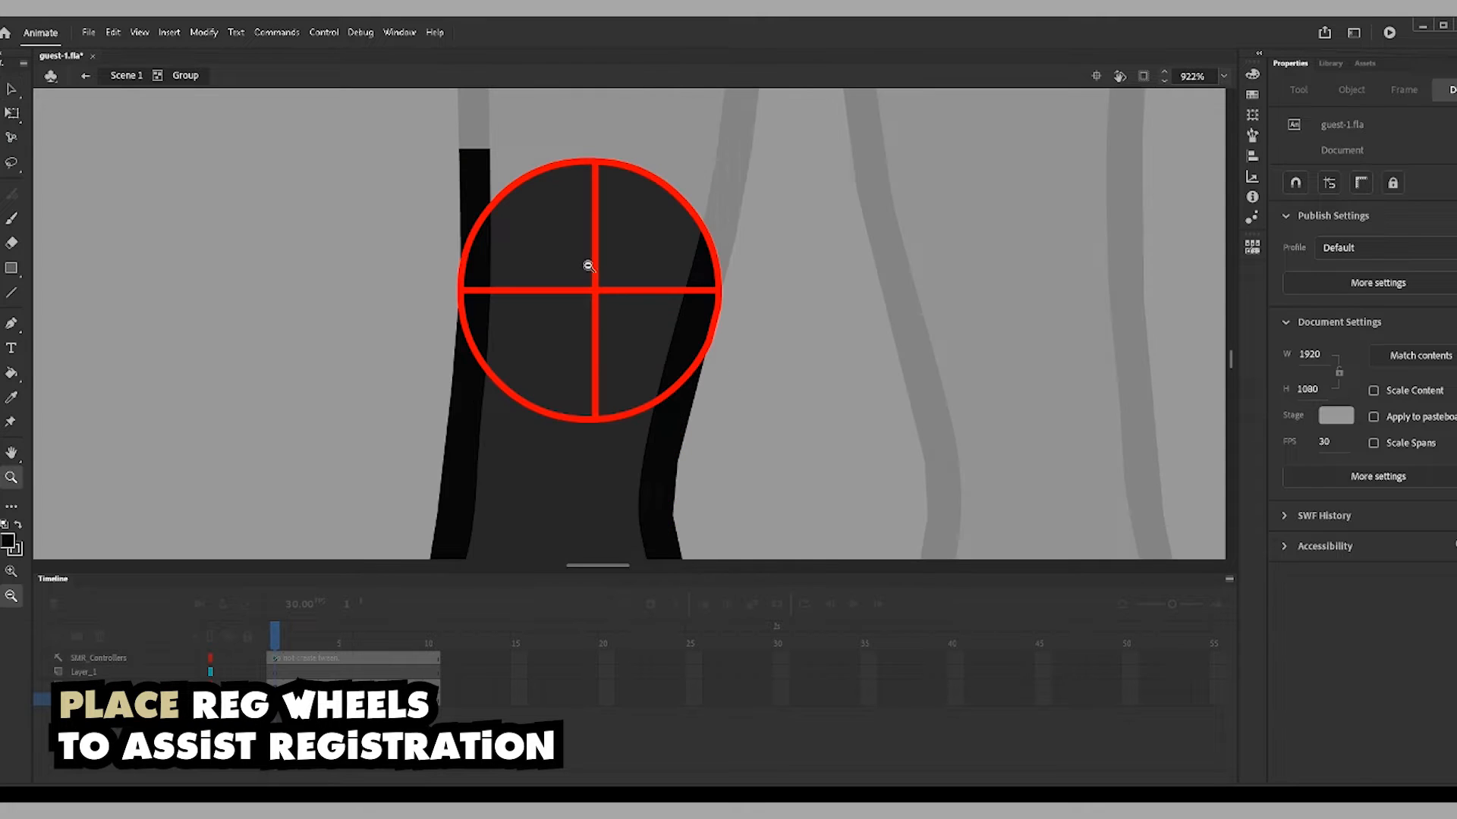
key("ctrl+minus")
scroll(592, 367, "down", 3)
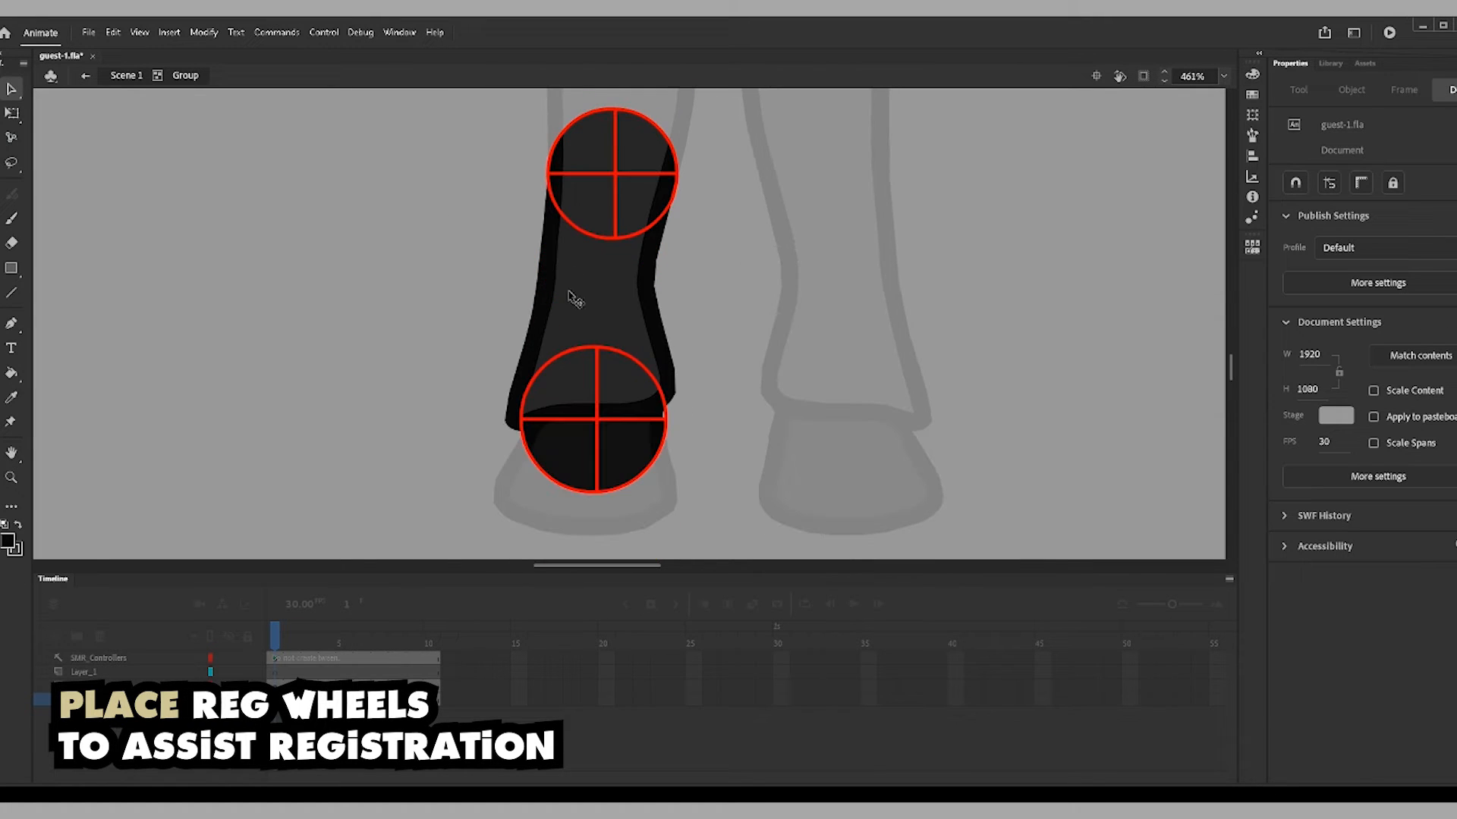
- Delete the crosshair lines inside the lower leg's knee and ankle circles
left_click(615, 208)
key("Delete")
left_click(605, 174)
key("Delete")
left_click(621, 179)
key("Delete")
key("Delete")
scroll(547, 228, "up", 1)
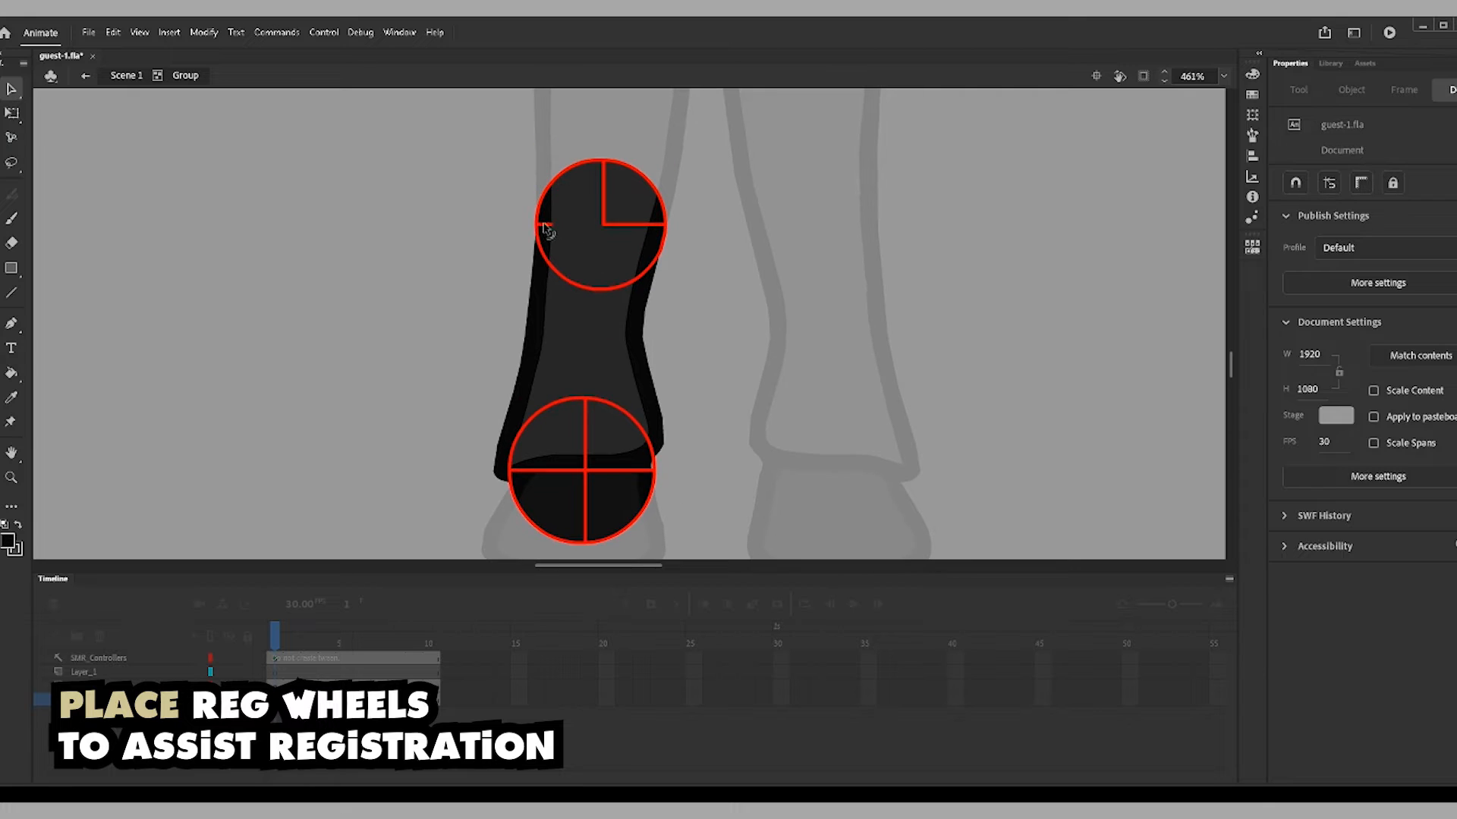
left_click(630, 471)
key("Delete")
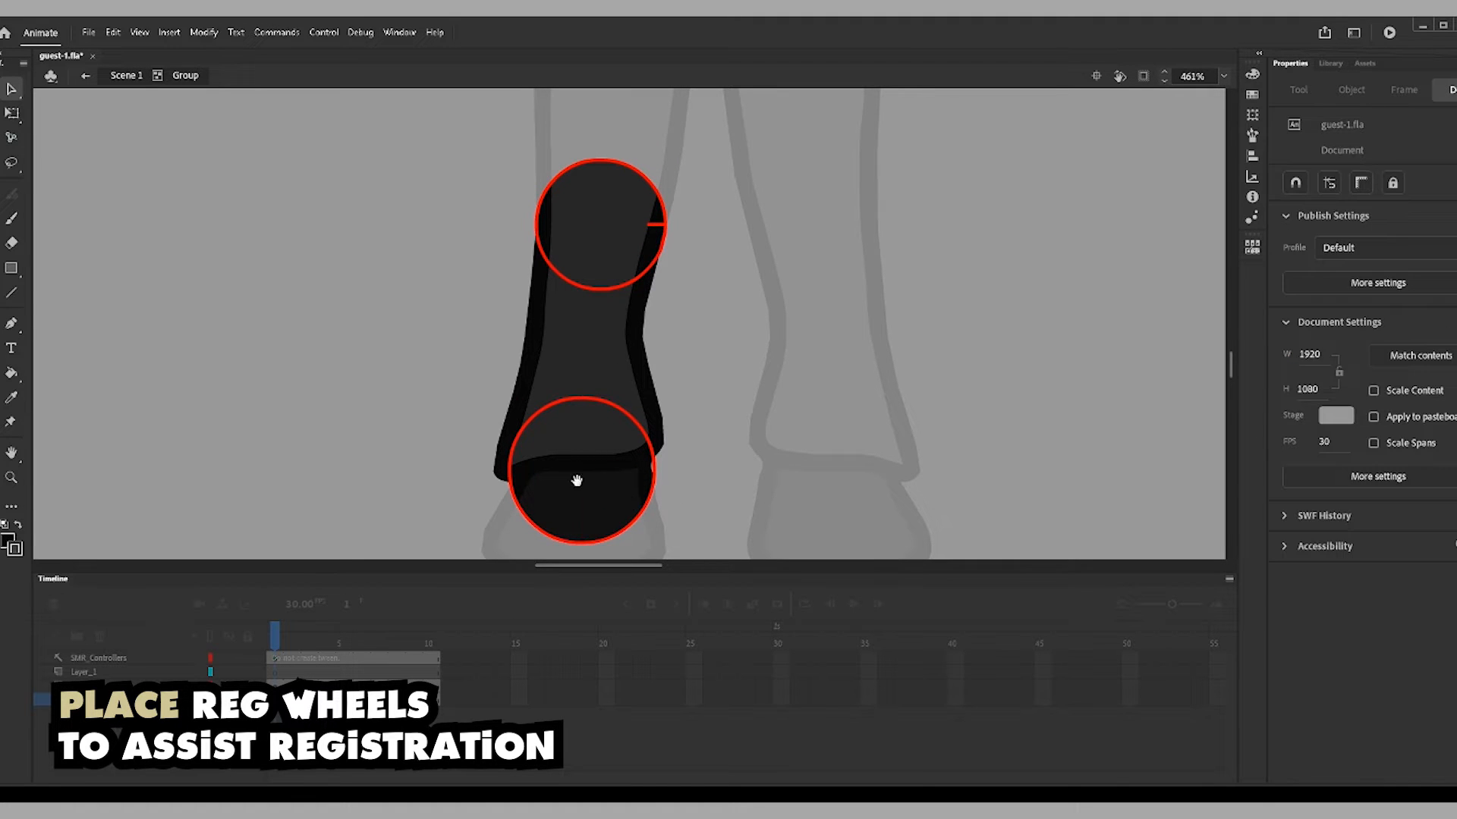
- Fill the gap at the ankle circle's edge and delete the leftover crosshair stub in the knee circle
left_click_drag(576, 481, 588, 365)
left_click(624, 386)
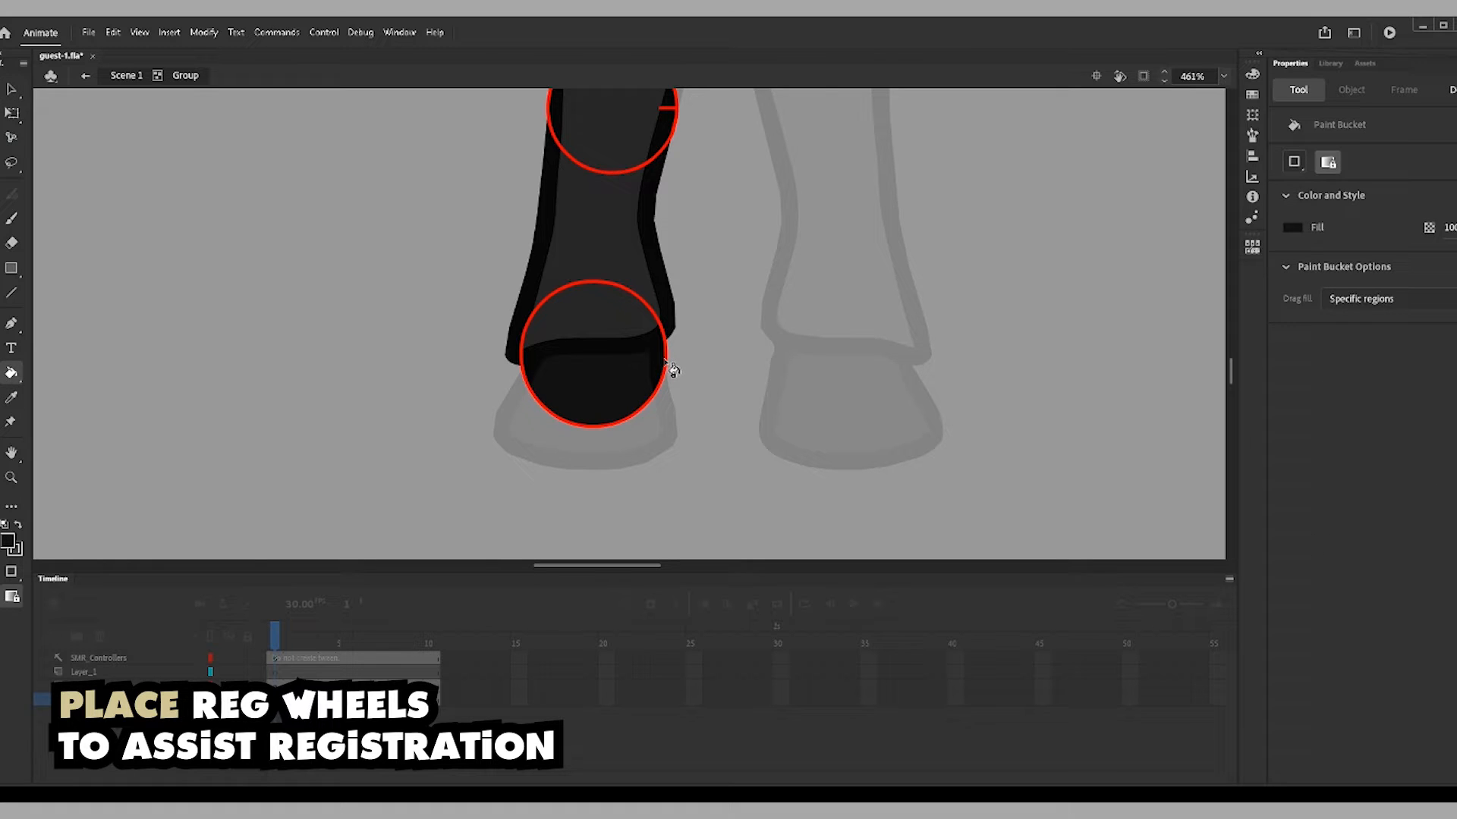
left_click(9, 93)
left_click_drag(654, 116, 689, 244)
left_click(697, 239)
key("Delete")
- Union the lower-leg shapes into one drawing object and delete the red knee and ankle rings inside it
key("ctrl+a")
left_click(203, 32)
mouse_move(235, 208)
left_click(444, 209)
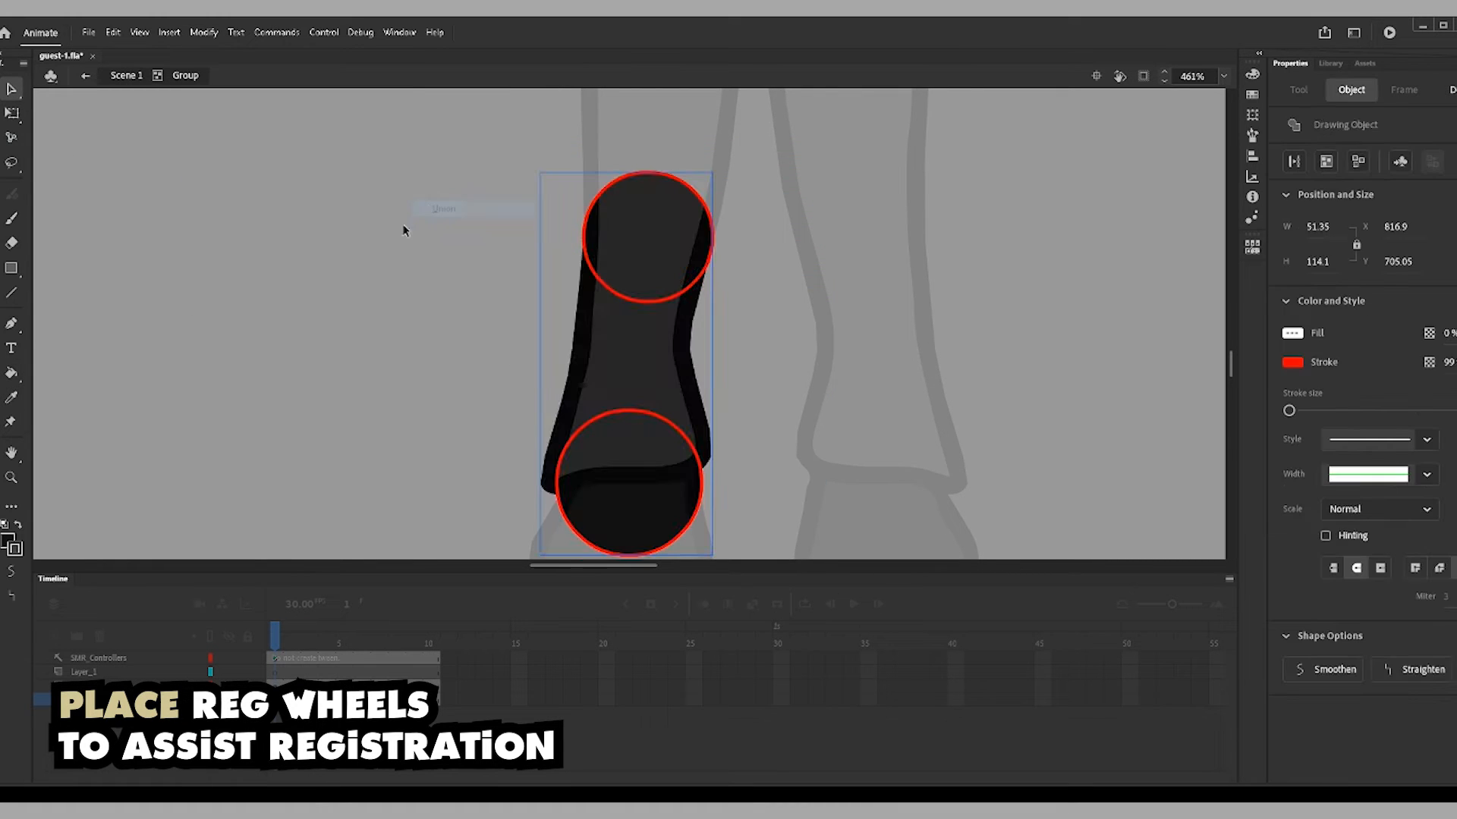
left_click(518, 331)
left_click_drag(524, 334, 481, 303)
double_click(590, 271)
left_click(591, 270)
key("Delete")
left_click(559, 388)
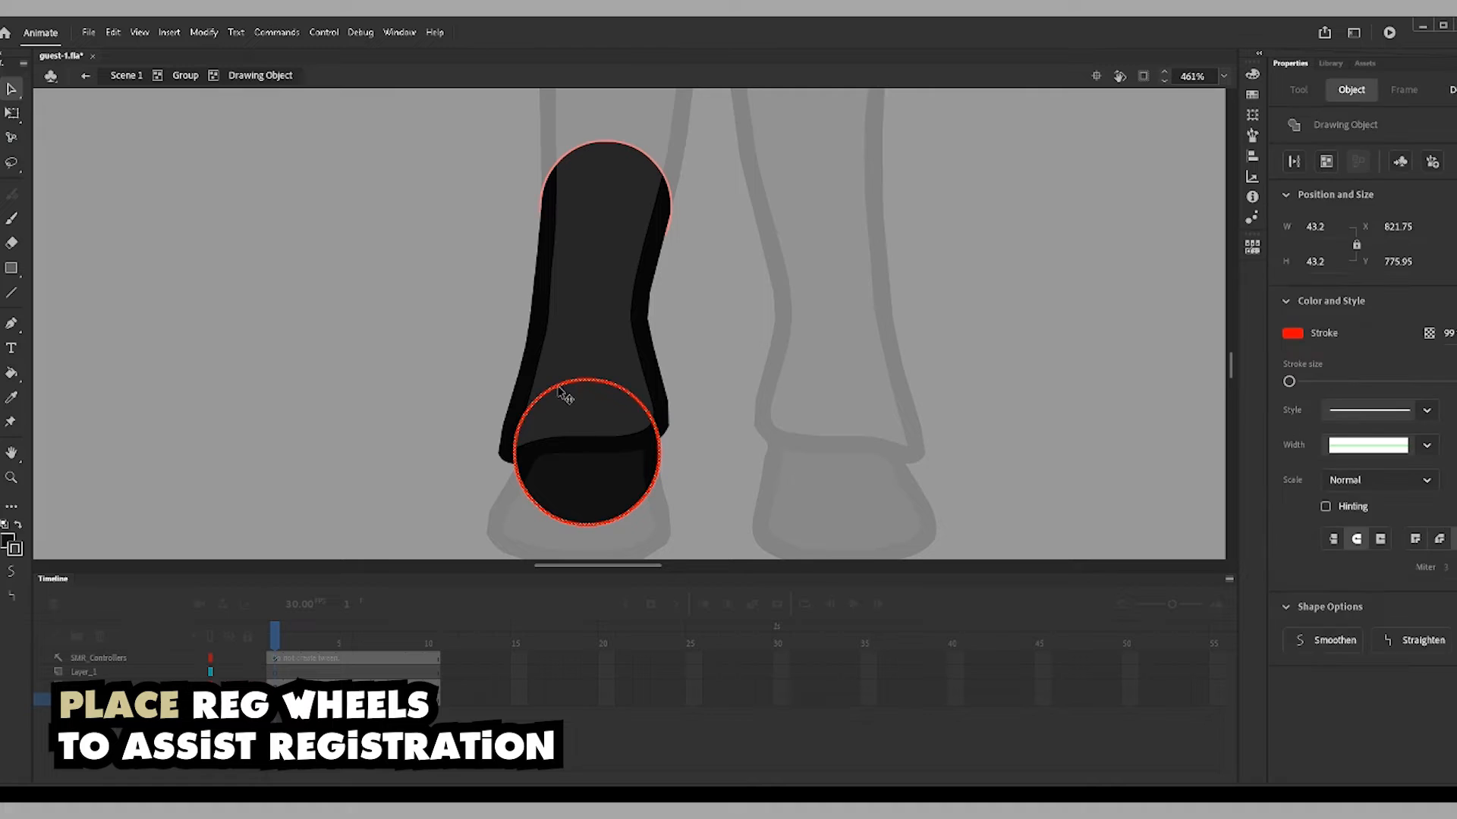
key("Delete")
- Paste the knee and ankle registration wheels in place in the lower-leg group and return to the main scene
left_click(185, 75)
right_click(348, 210)
left_click(398, 289)
key("ctrl+minus")
left_click(1010, 320)
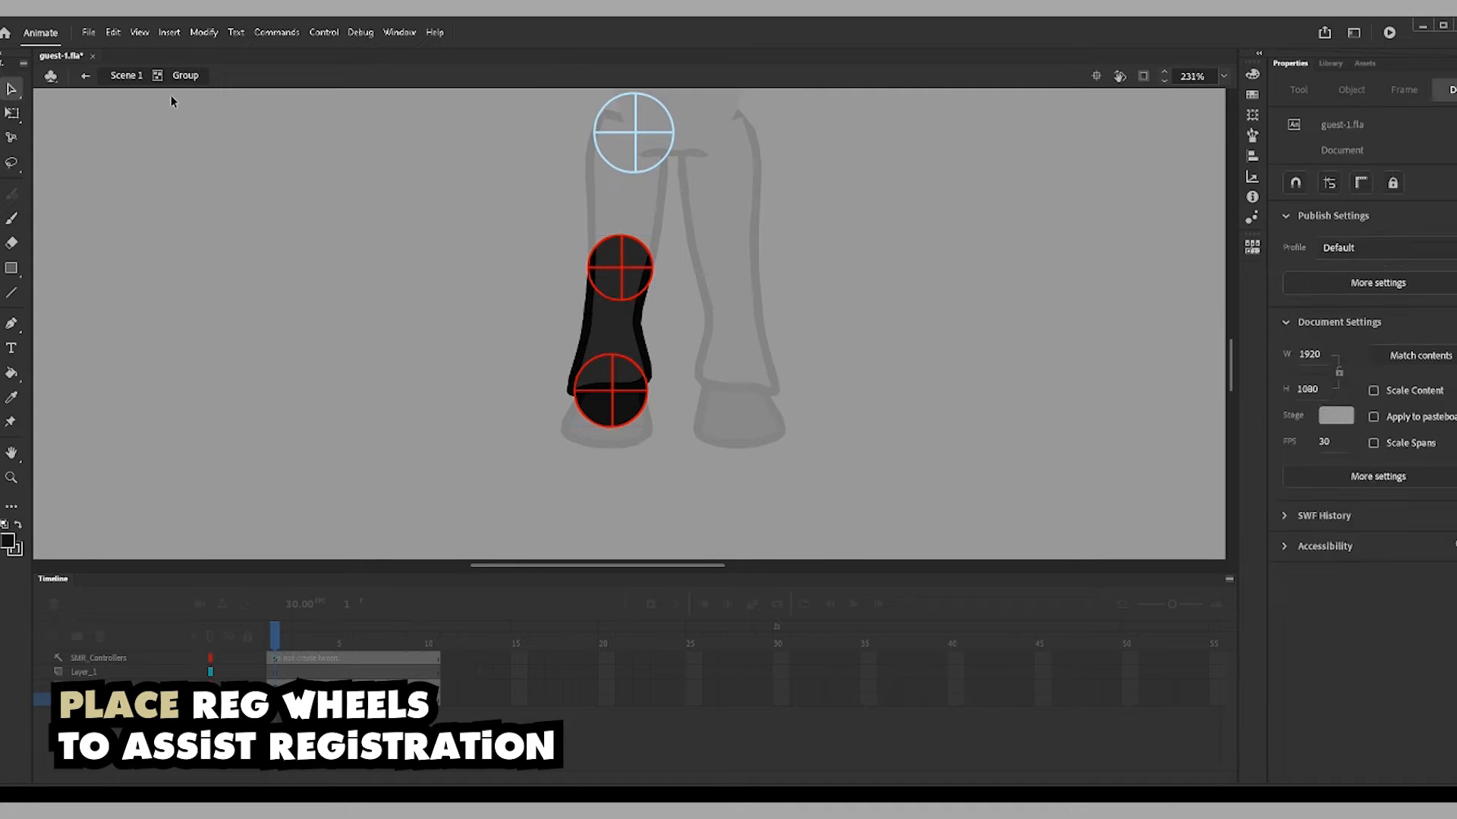
left_click(126, 76)
- Group the left-hand thigh artwork with the hip and knee registration wheels, excluding the lower leg, and open the group
left_click_drag(569, 181, 553, 292)
left_click(652, 225, "shift")
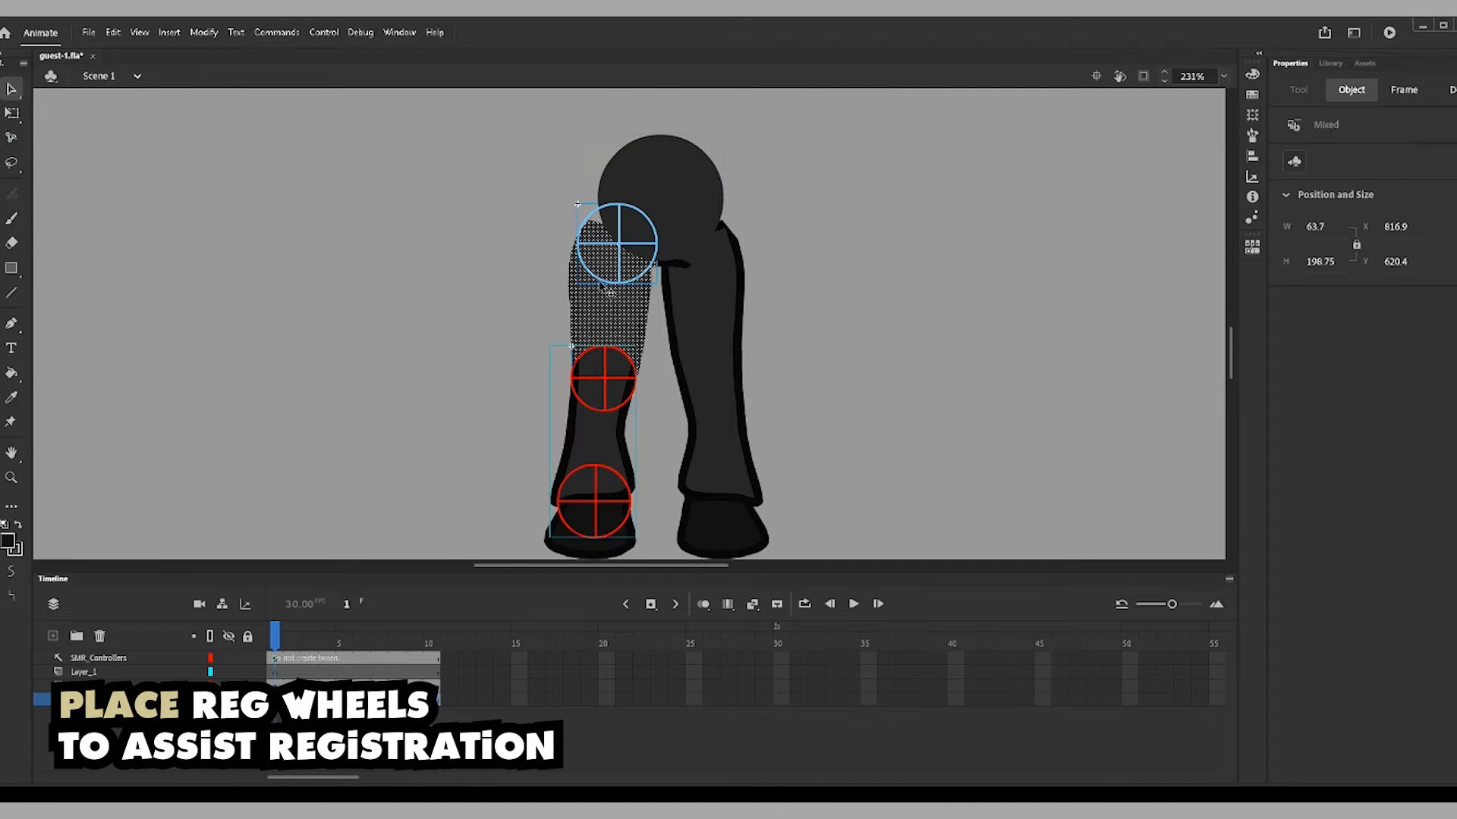
left_click(572, 382, "shift")
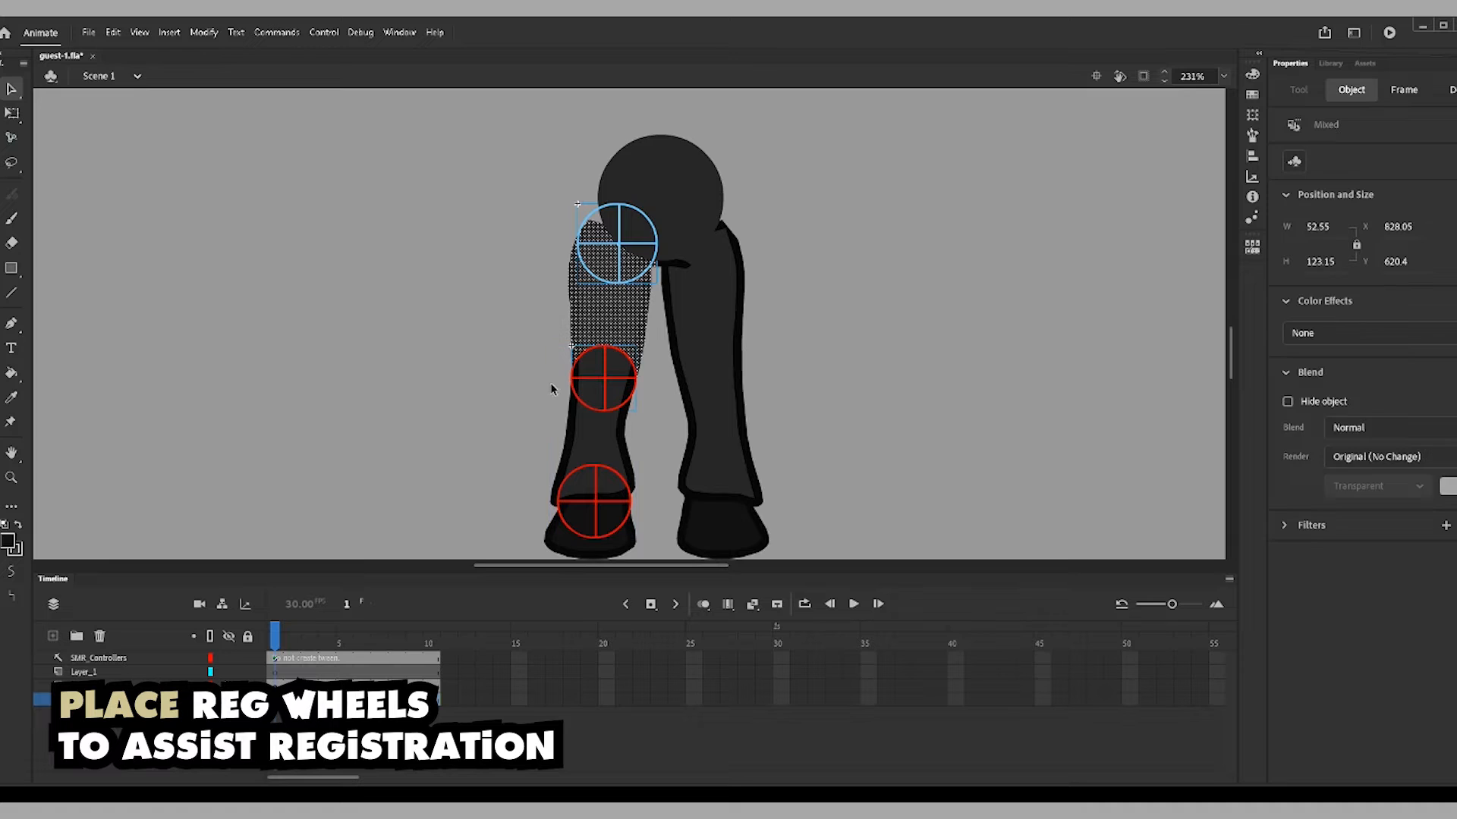
left_click(407, 171)
double_click(591, 325)
left_click(609, 201)
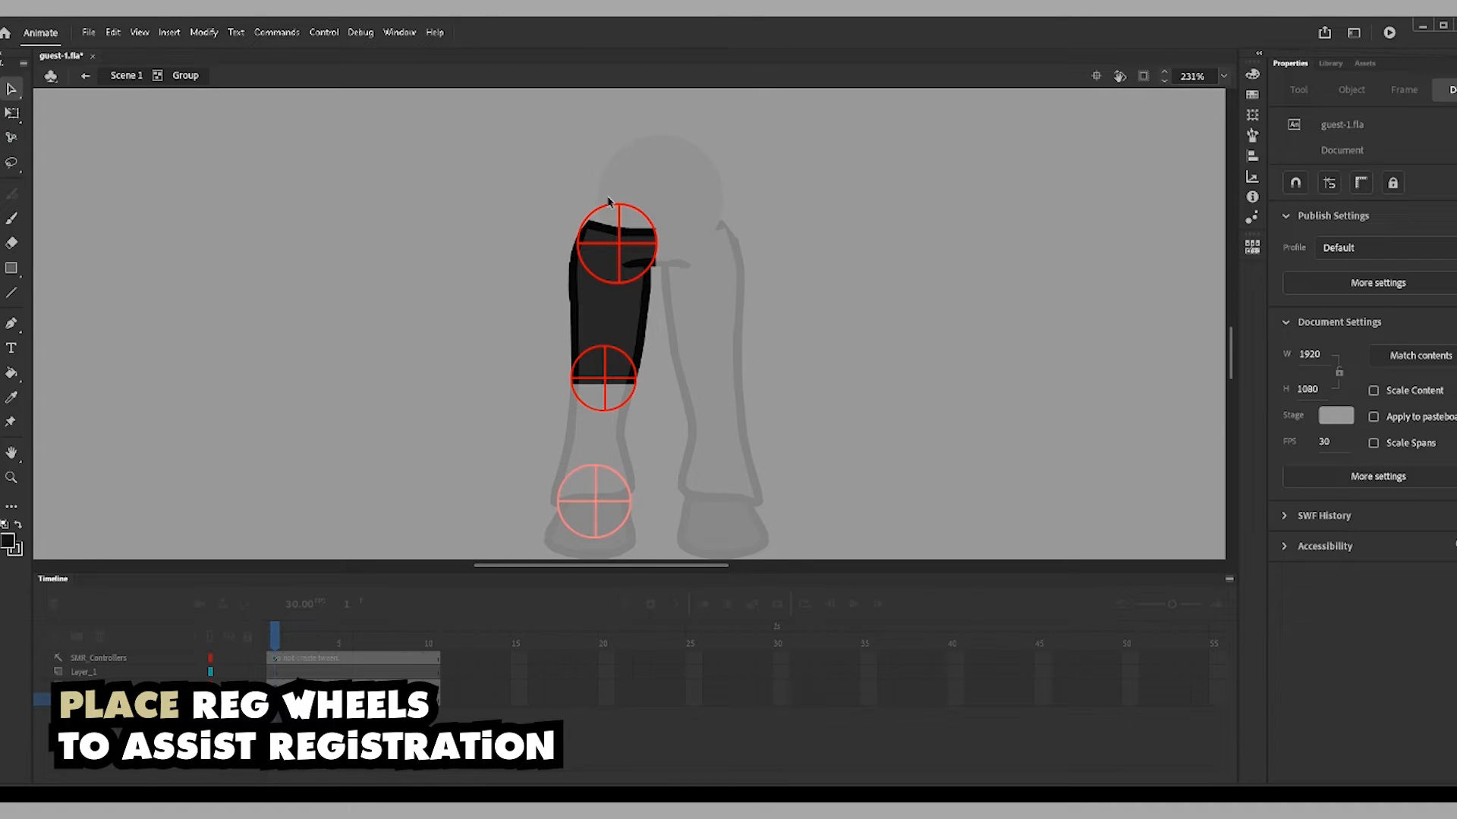
- Break apart the thigh group's wheels and fill the empty lower part of the knee circle with the trouser grey
left_click_drag(649, 202, 594, 352)
key("ctrl+b")
key("ctrl+equal")
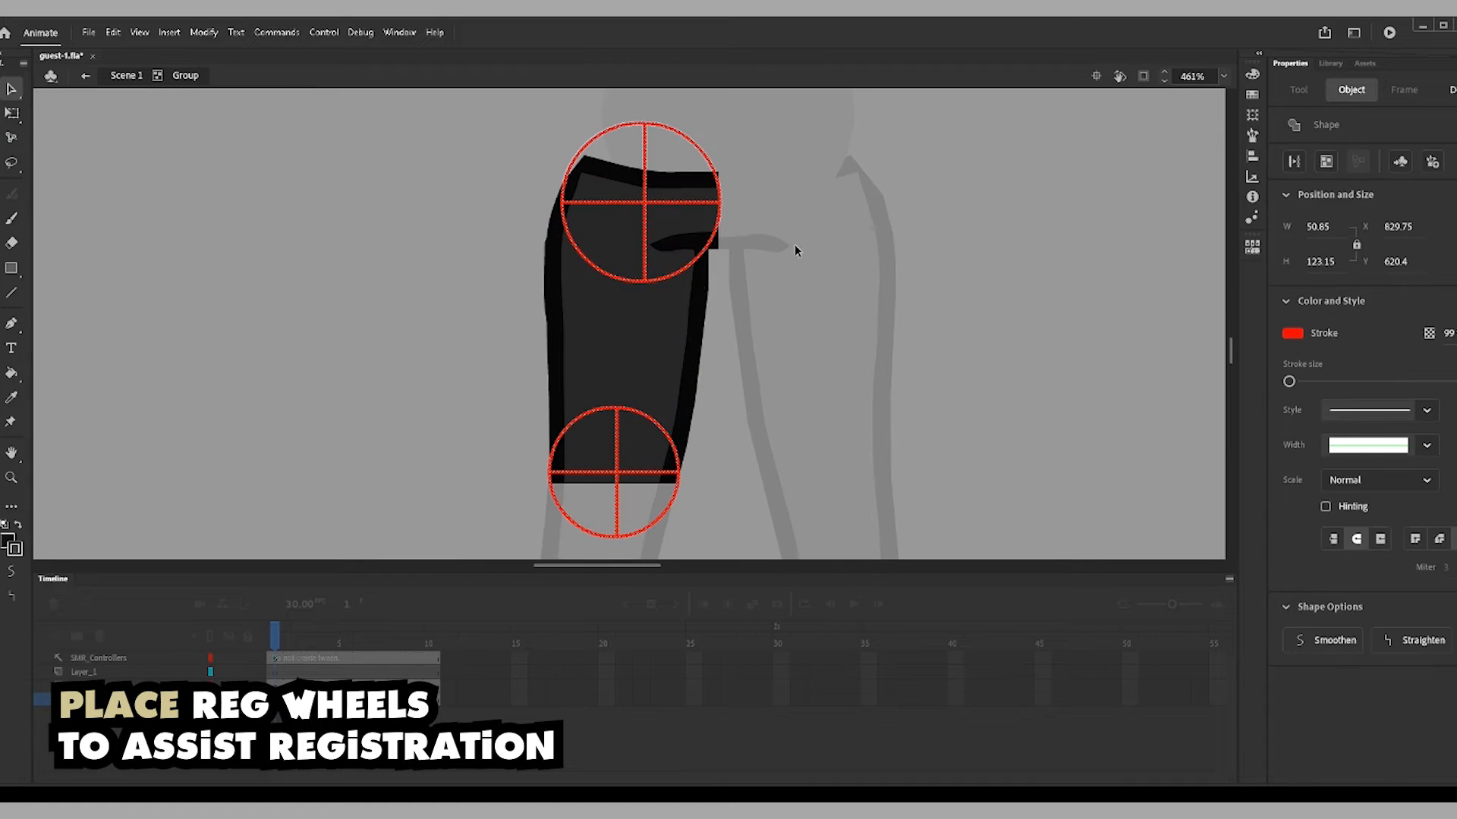
left_click(794, 246)
left_click(707, 255)
left_click(854, 389)
key("k")
left_click(654, 496)
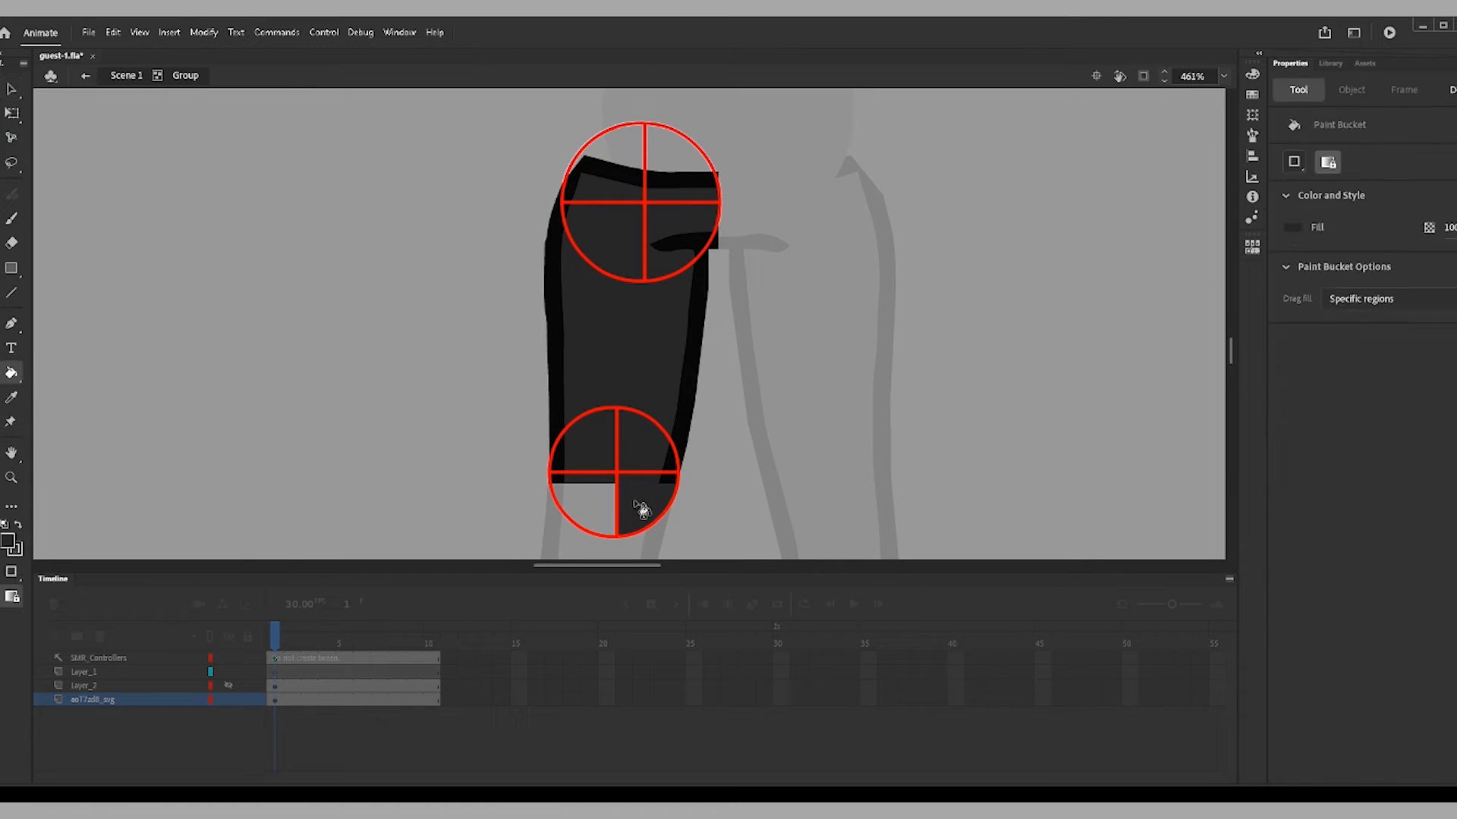
left_click(592, 510)
- Delete the crosshair lines inside the thigh's knee circle
left_click(616, 486)
key("Delete")
left_click(558, 473)
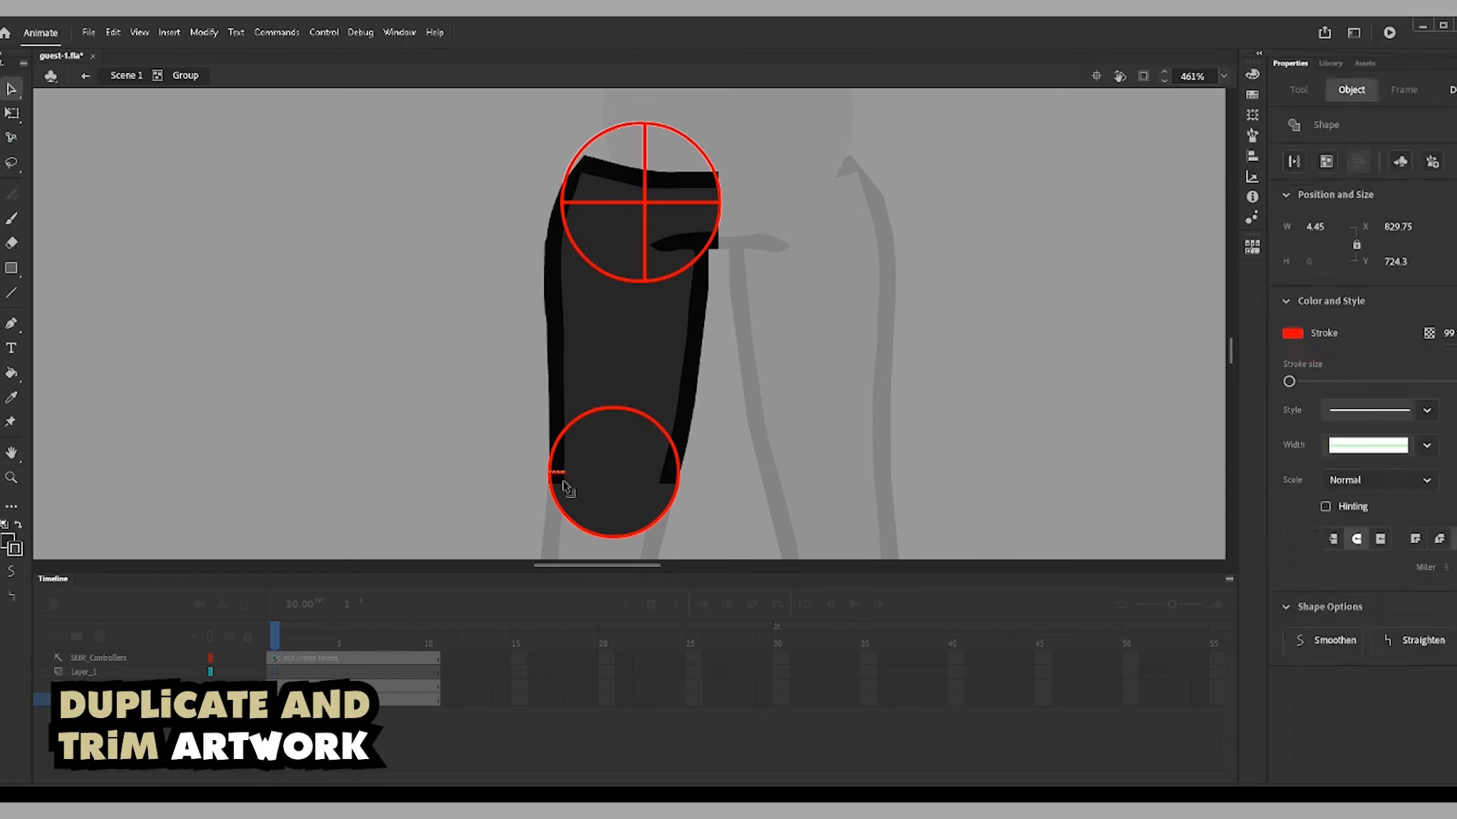
key("Delete")
- Fill the empty upper part of the hip circle dark grey and delete its crosshair and the scraps outside it
key("k")
left_click(626, 154)
left_click(664, 154)
key("v")
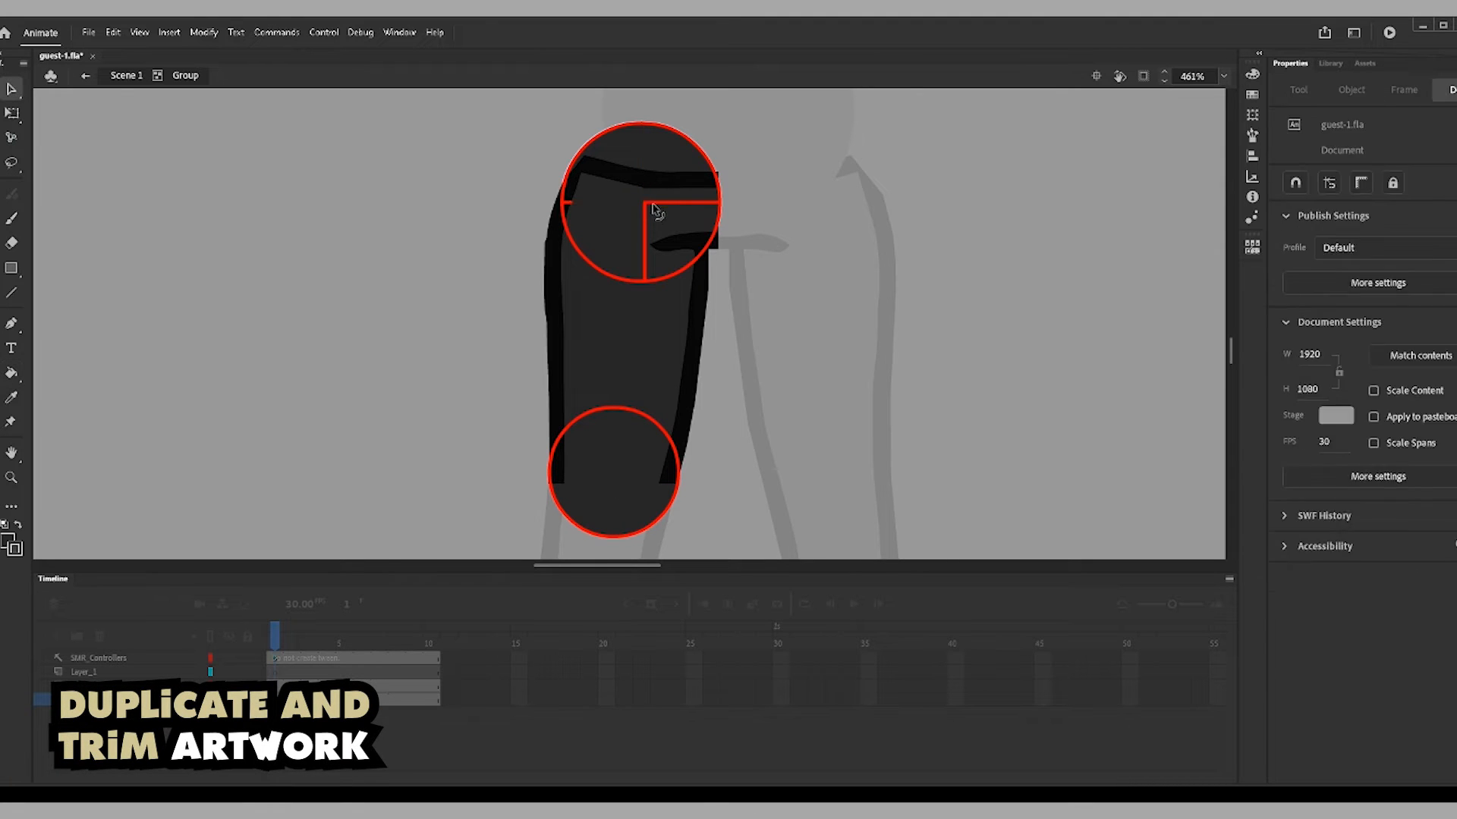
left_click(652, 204)
key("Delete")
left_click(701, 253)
key("Delete")
left_click(712, 246)
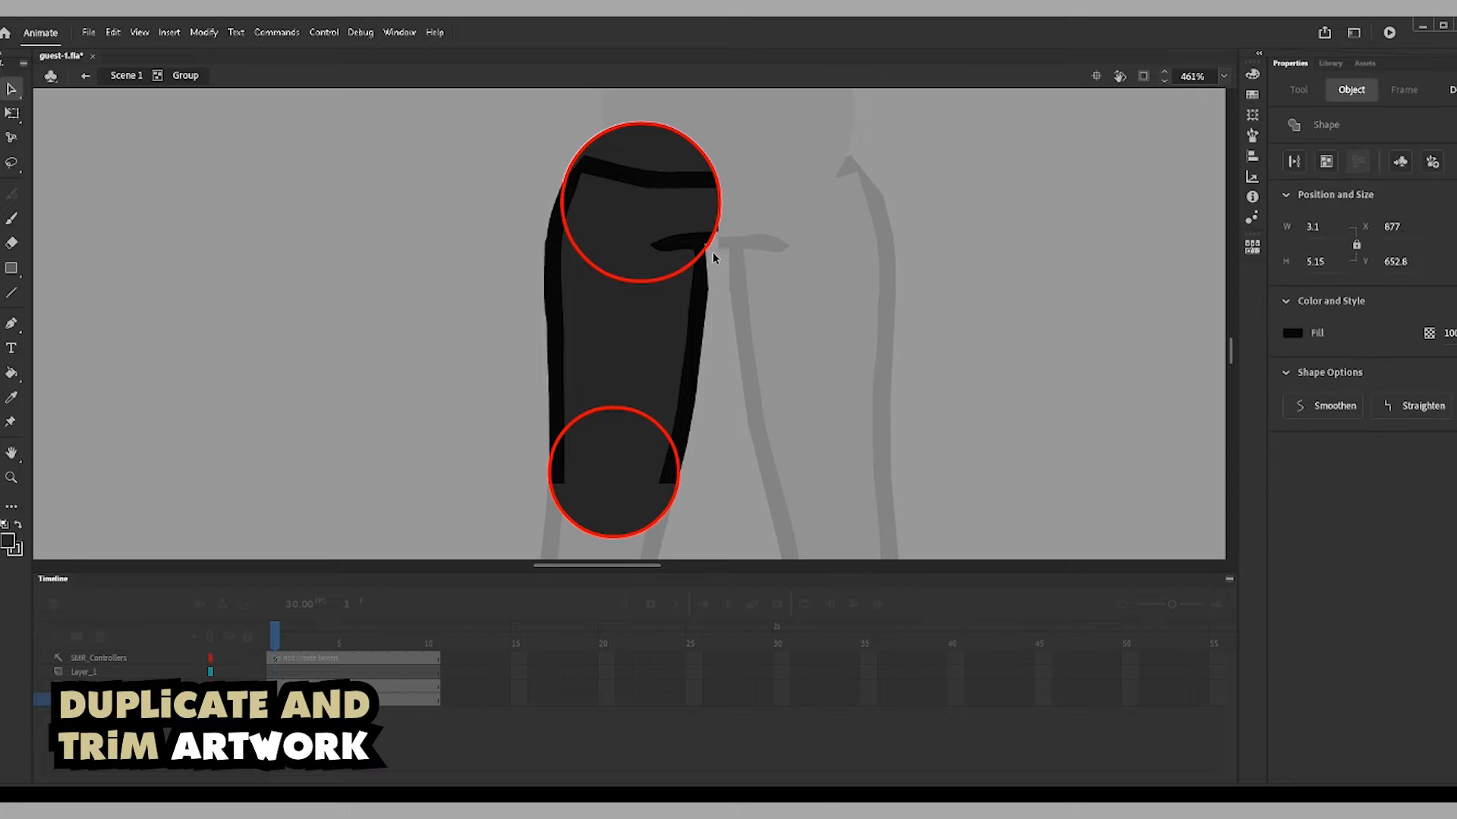
key("Delete")
- Recolour the black areas inside the hip circle trouser grey and delete the red hip and knee rings
key("k")
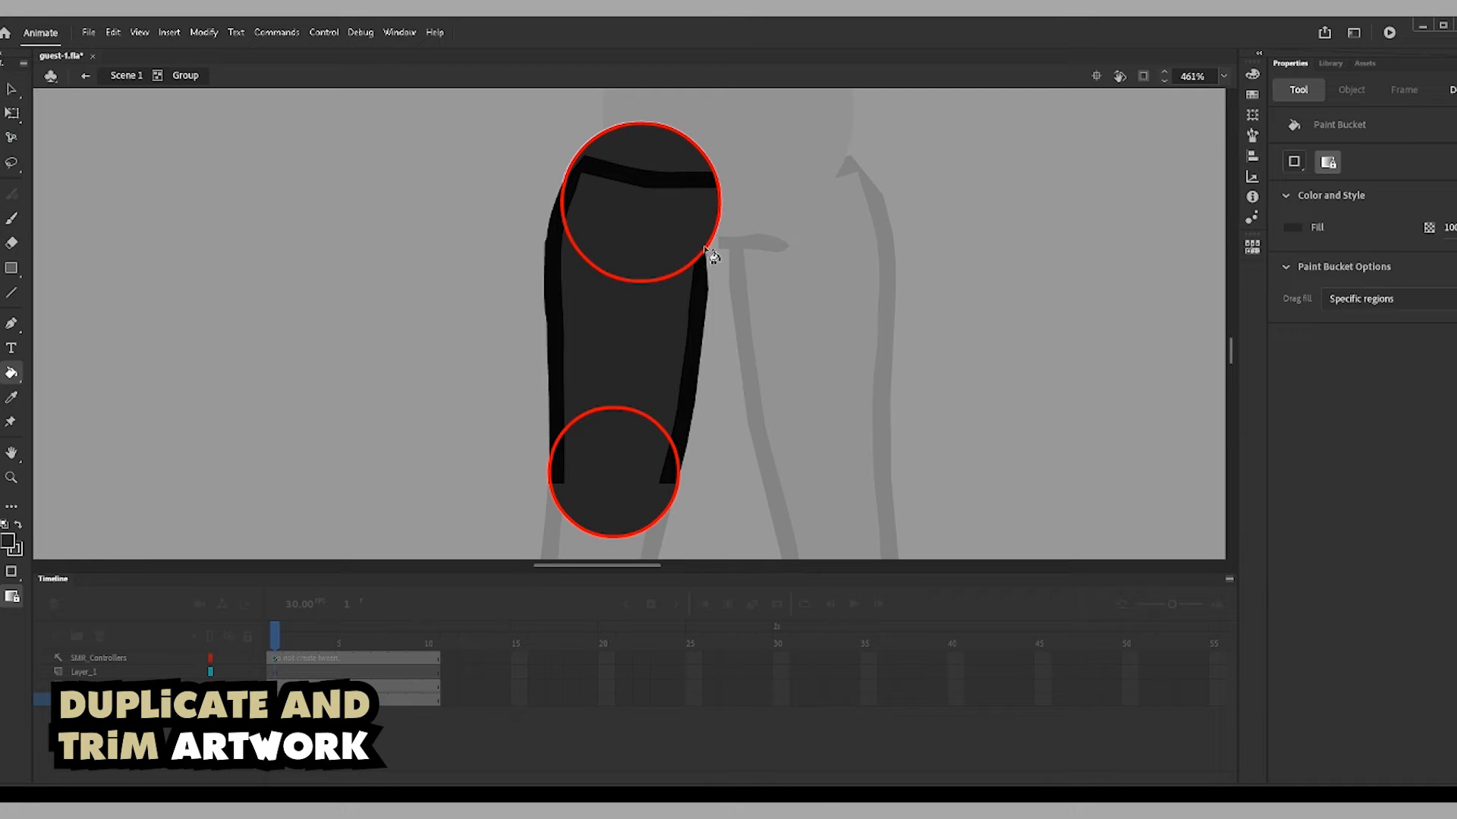
left_click(579, 192)
key("v")
double_click(611, 408)
key("Delete")
double_click(609, 279)
key("Delete")
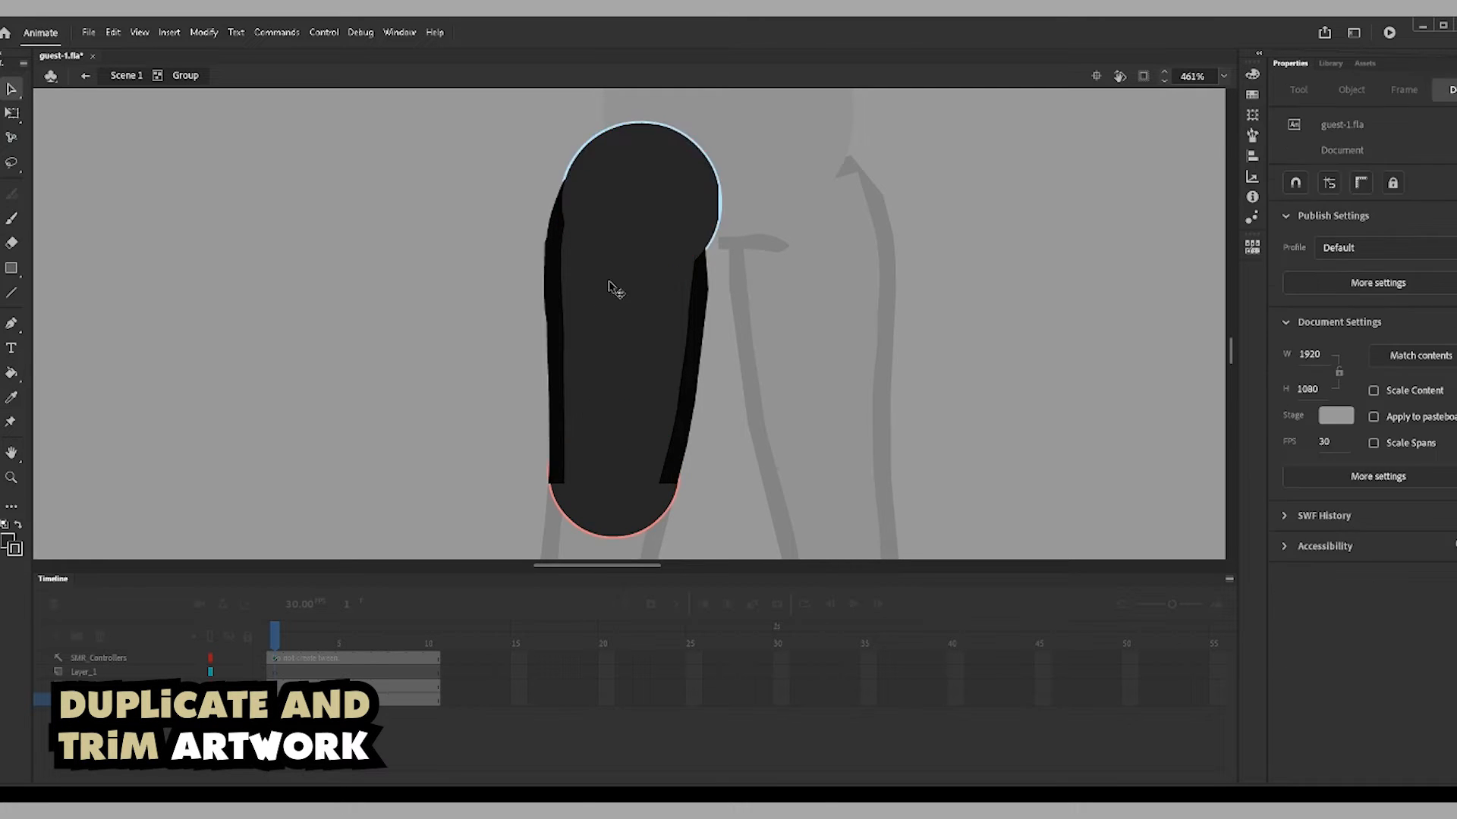
- Union the thigh shapes and paste the hip and knee registration wheels in place inside the thigh group
key("ctrl+minus")
left_click_drag(509, 200, 754, 476)
left_click(203, 33)
left_click(420, 213)
key("ctrl+shift+v")
left_click(241, 124)
left_click(126, 75)
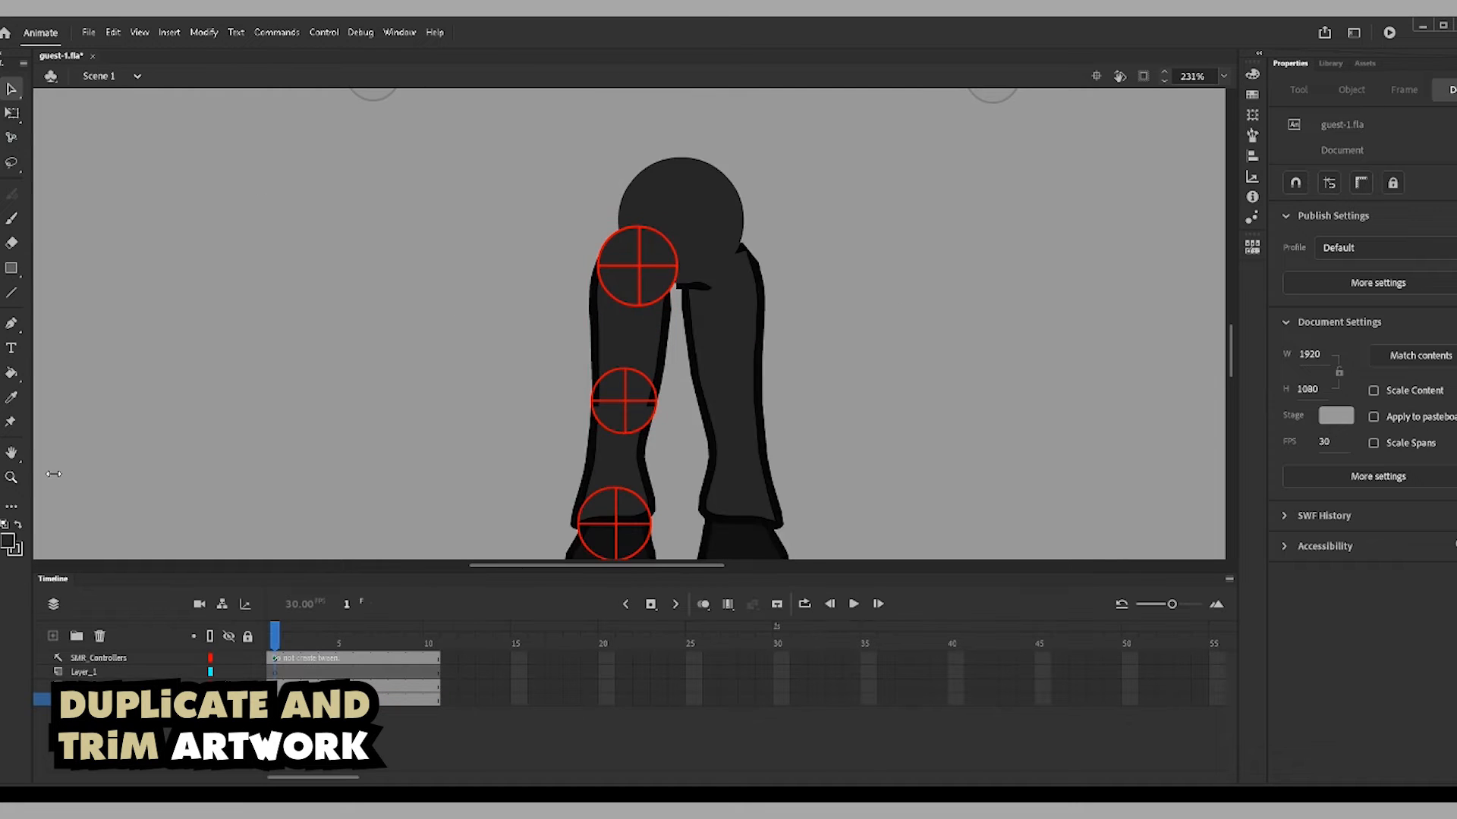
- Group the left-hand shoe with the ankle registration wheel, leaving the lower-leg group out
key("z")
left_click(636, 414, "alt")
key("v")
left_click_drag(611, 258, 390, 380)
key("ctrl+z")
left_click_drag(545, 373, 661, 478)
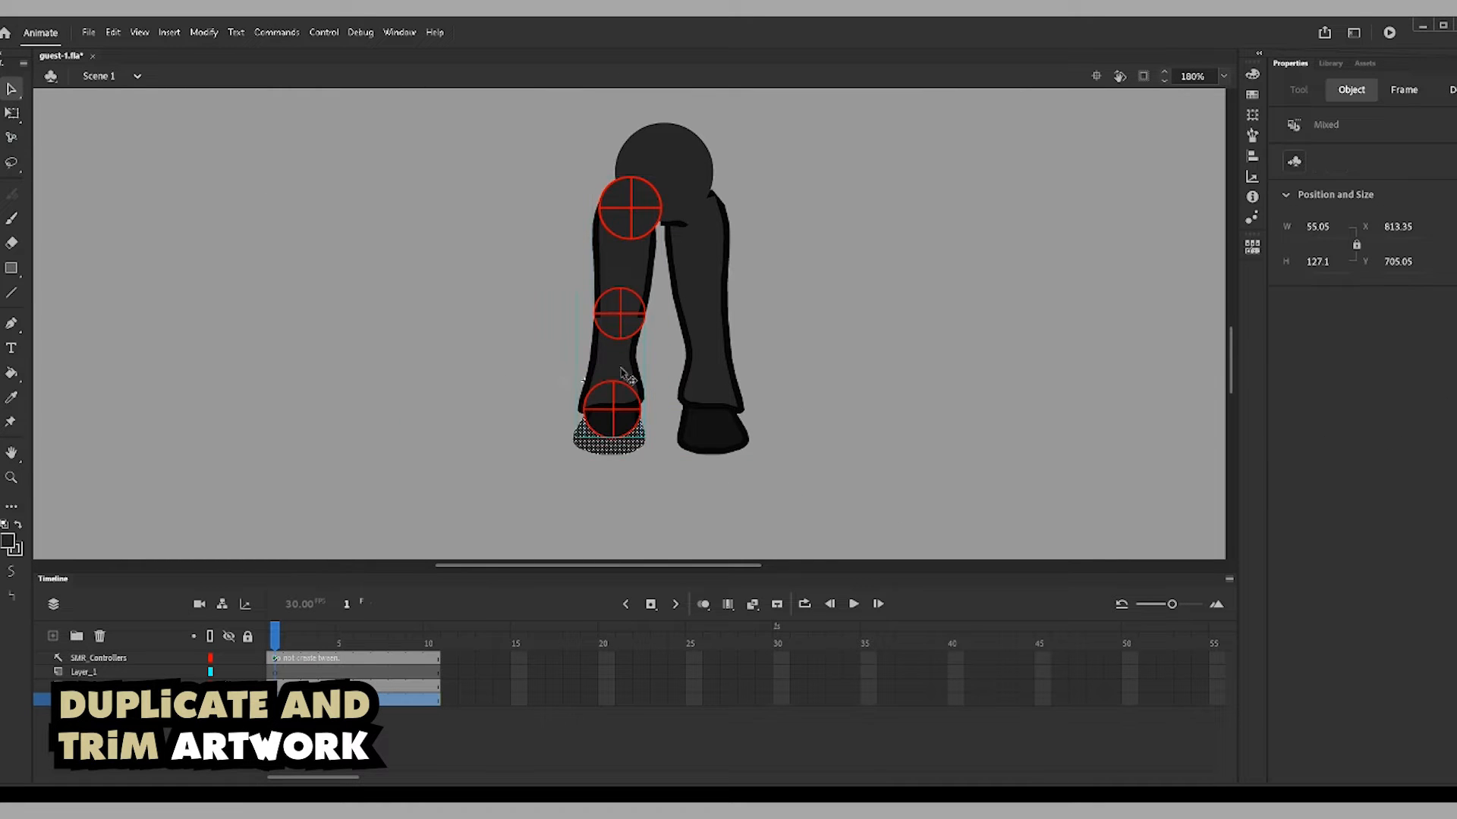
left_click(626, 373, "shift")
key("ctrl+g")
- Open the shoe group and break apart its ankle registration wheel into the shoe artwork
double_click(613, 425)
left_click(12, 477)
left_click_drag(543, 357, 695, 485)
left_click(13, 89)
left_click(449, 284)
mouse_move(451, 283)
left_mouse_down()
mouse_move(471, 416)
mouse_move(471, 363)
mouse_move(529, 319)
left_mouse_up()
left_click(631, 360)
key("ctrl+alt+l")
- Delete the trouser pieces that lie outside the ankle circle in the shoe group
left_click(737, 314)
key("Delete")
left_click(635, 249)
key("Delete")
left_click(539, 285)
key("Delete")
left_click(512, 370)
key("Delete")
- Delete the crosshair lines inside the shoe's ankle circle
left_click(594, 361)
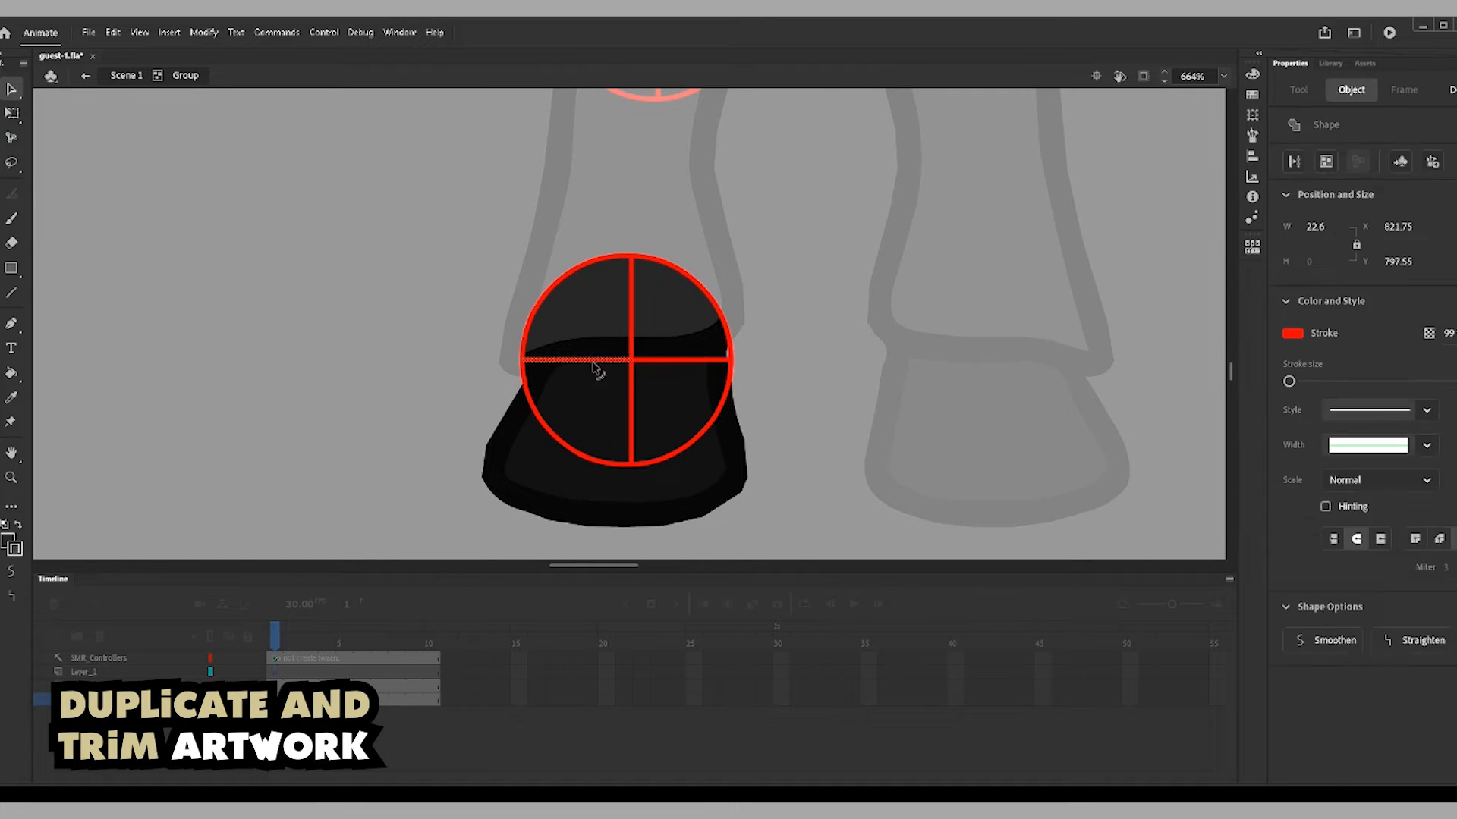
key("Delete")
left_click(636, 361)
left_click(692, 360)
key("Delete")
left_click(632, 382)
key("Delete")
left_click(632, 334)
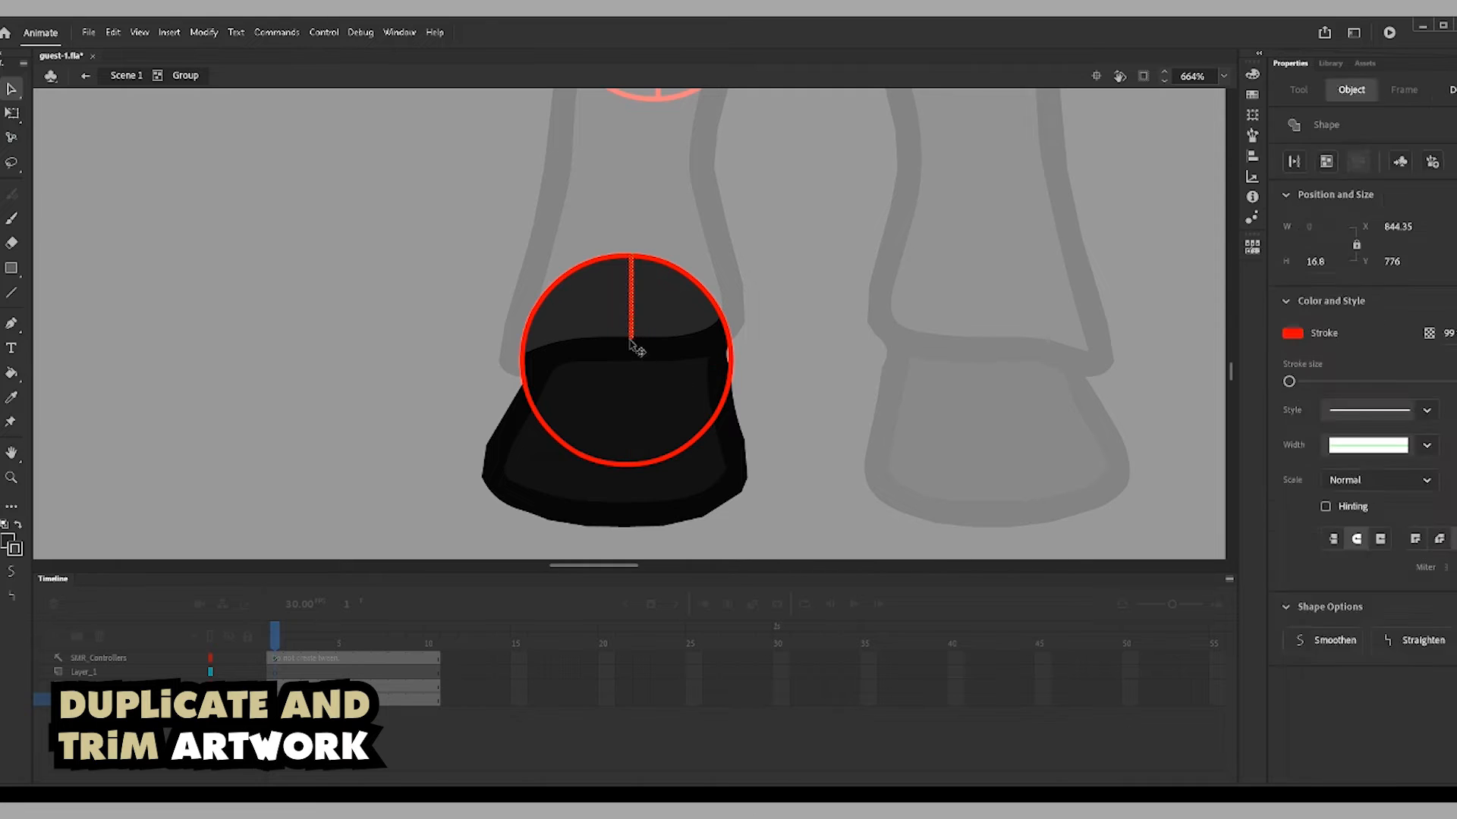
key("Delete")
- Remove the red ankle ring from the shoe artwork and union the shoe shapes
double_click(523, 349)
key("ctrl+minus")
left_click(622, 425)
left_click(204, 31)
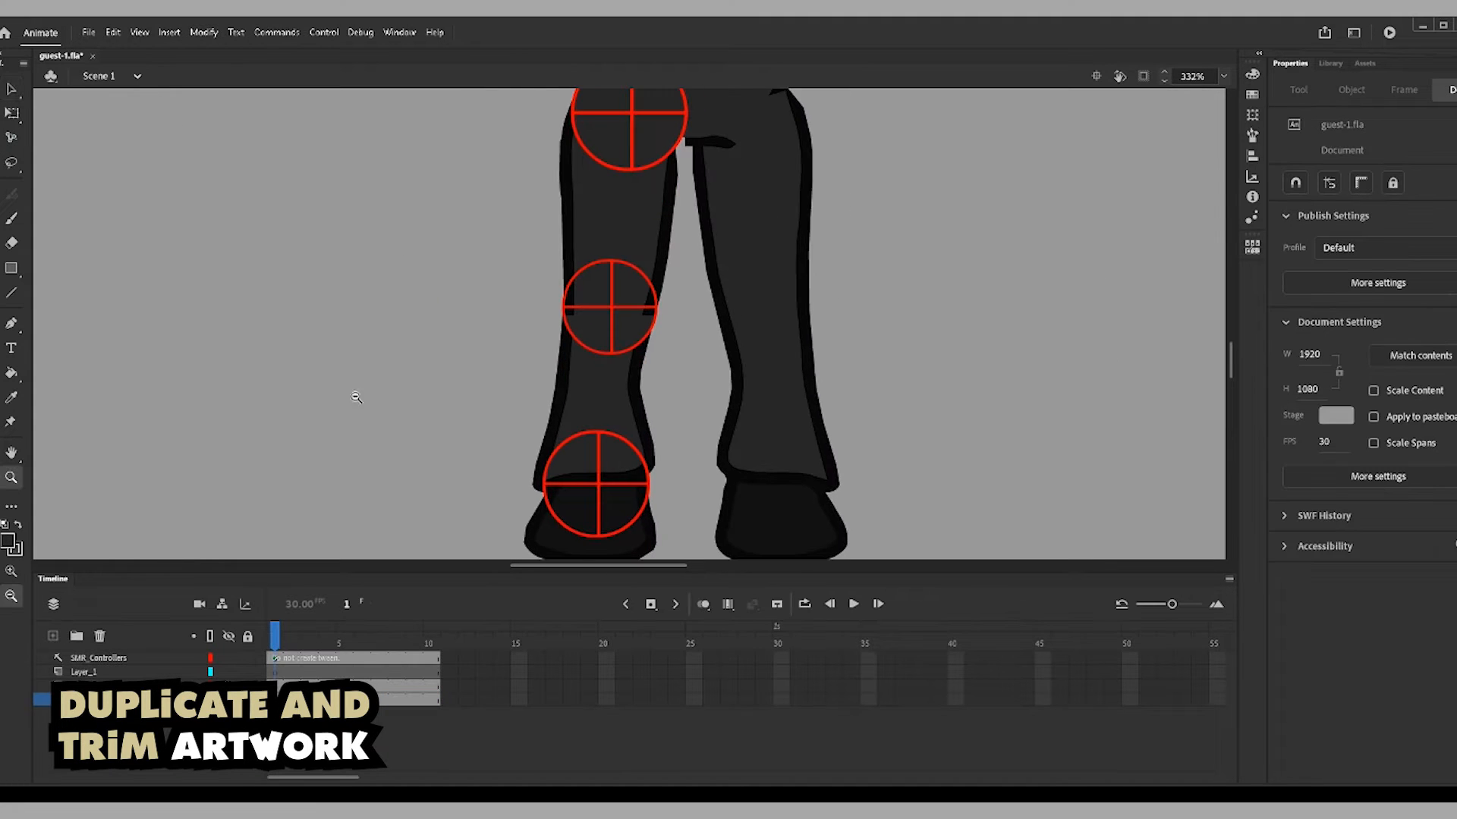
- Cut the left leg's thigh, lower-leg and shoe groups, delete the leftover leg artwork and paste the groups back in place
left_click(529, 343)
key("v")
left_click(570, 246)
left_click(563, 406, "shift")
left_click(525, 504, "shift")
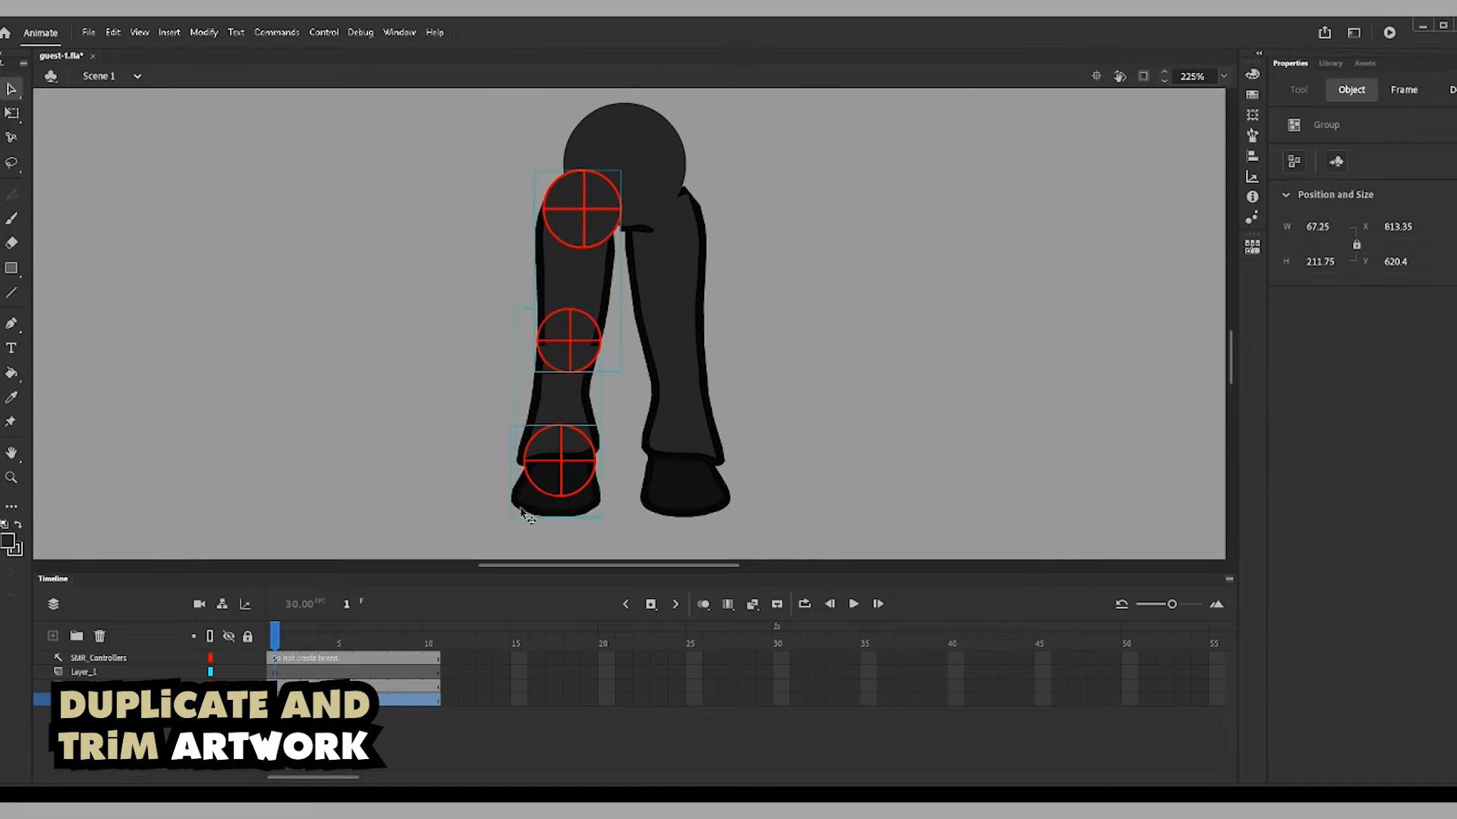
left_click_drag(525, 503, 340, 498)
key("ctrl+z")
key("ctrl+x")
left_click_drag(460, 343, 622, 436)
key("Delete")
key("ctrl+shift+v")
- Convert the left shoe, lower-leg and thigh groups into separate movie clip symbols
left_click(490, 262)
left_click(571, 483)
key("F8")
key("Return")
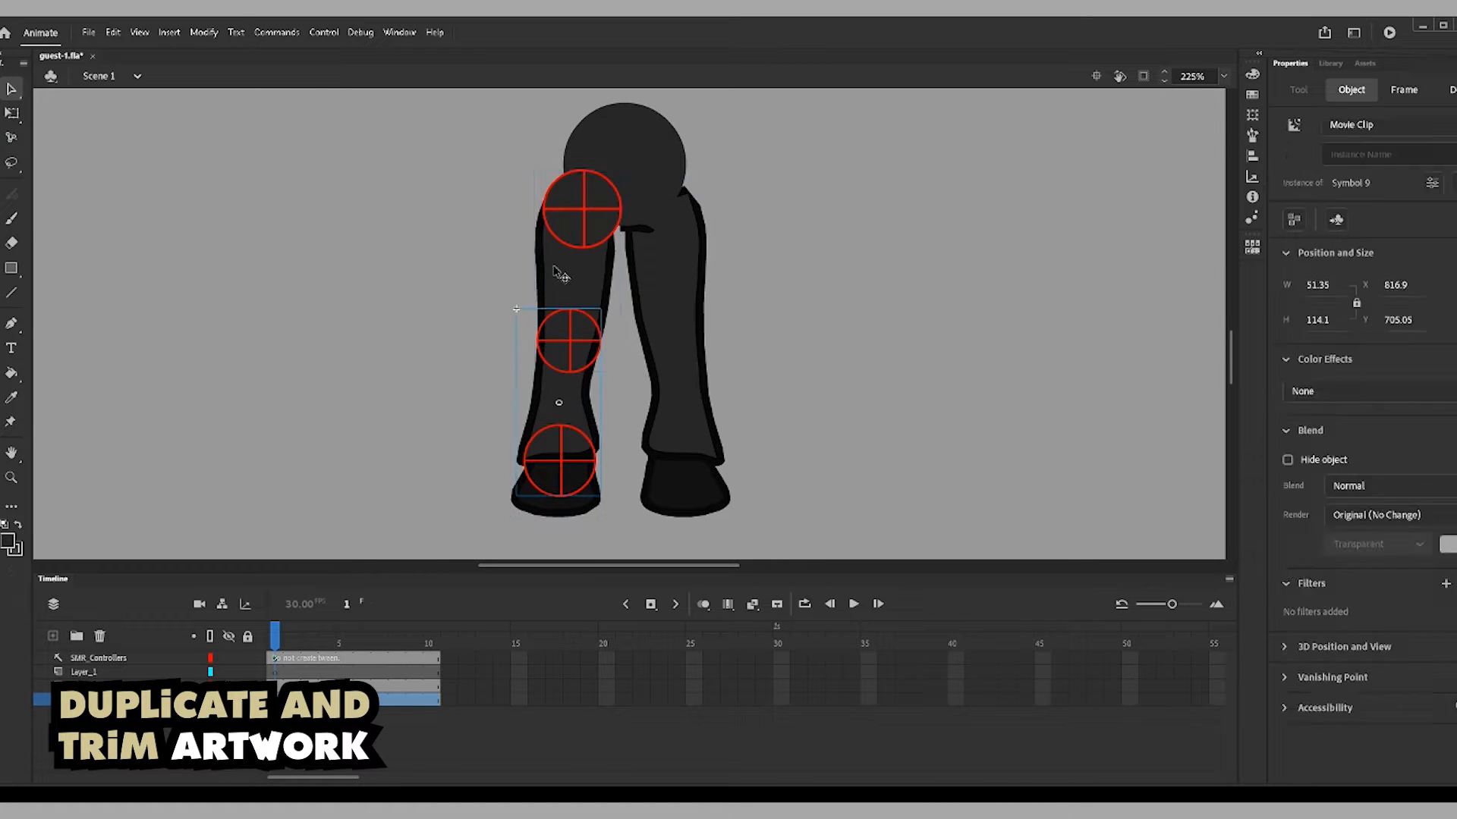
left_click(588, 319)
key("F8")
left_click(674, 182)
- Place the transformation point of each left-leg symbol at the centre of its upper registration wheel
key("q")
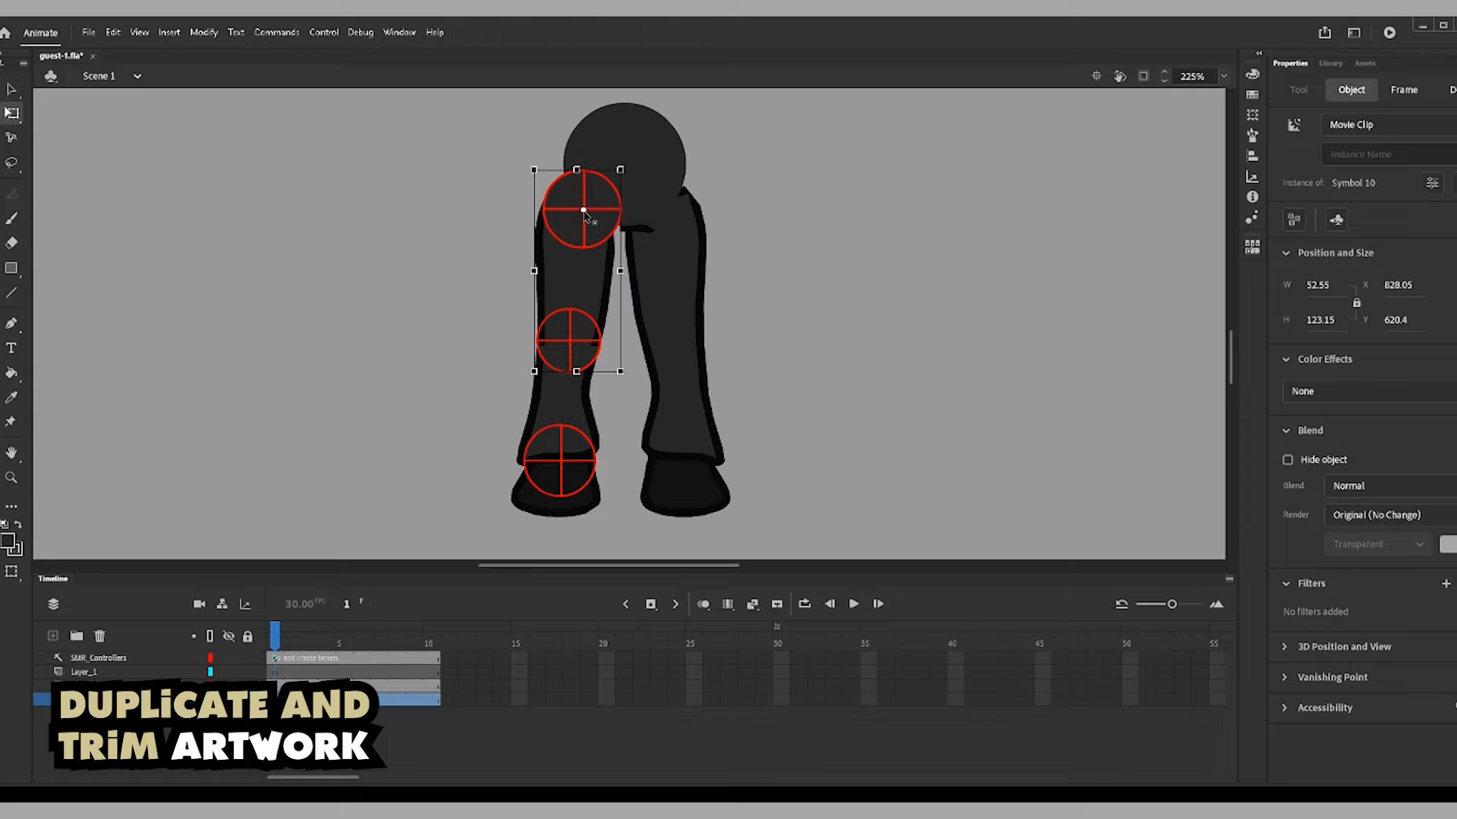
left_click(557, 478)
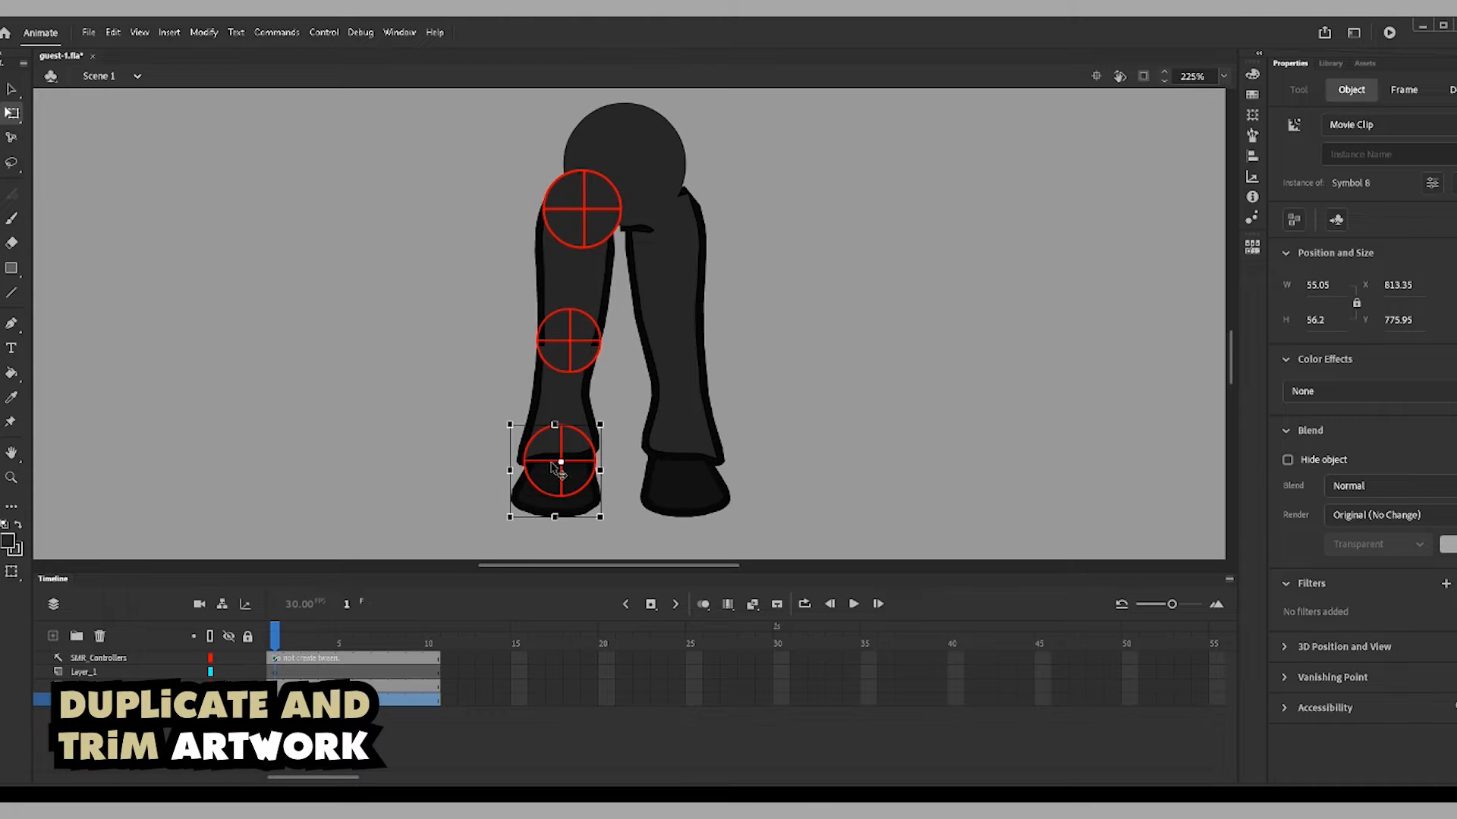
key("v")
left_click_drag(522, 523, 464, 393)
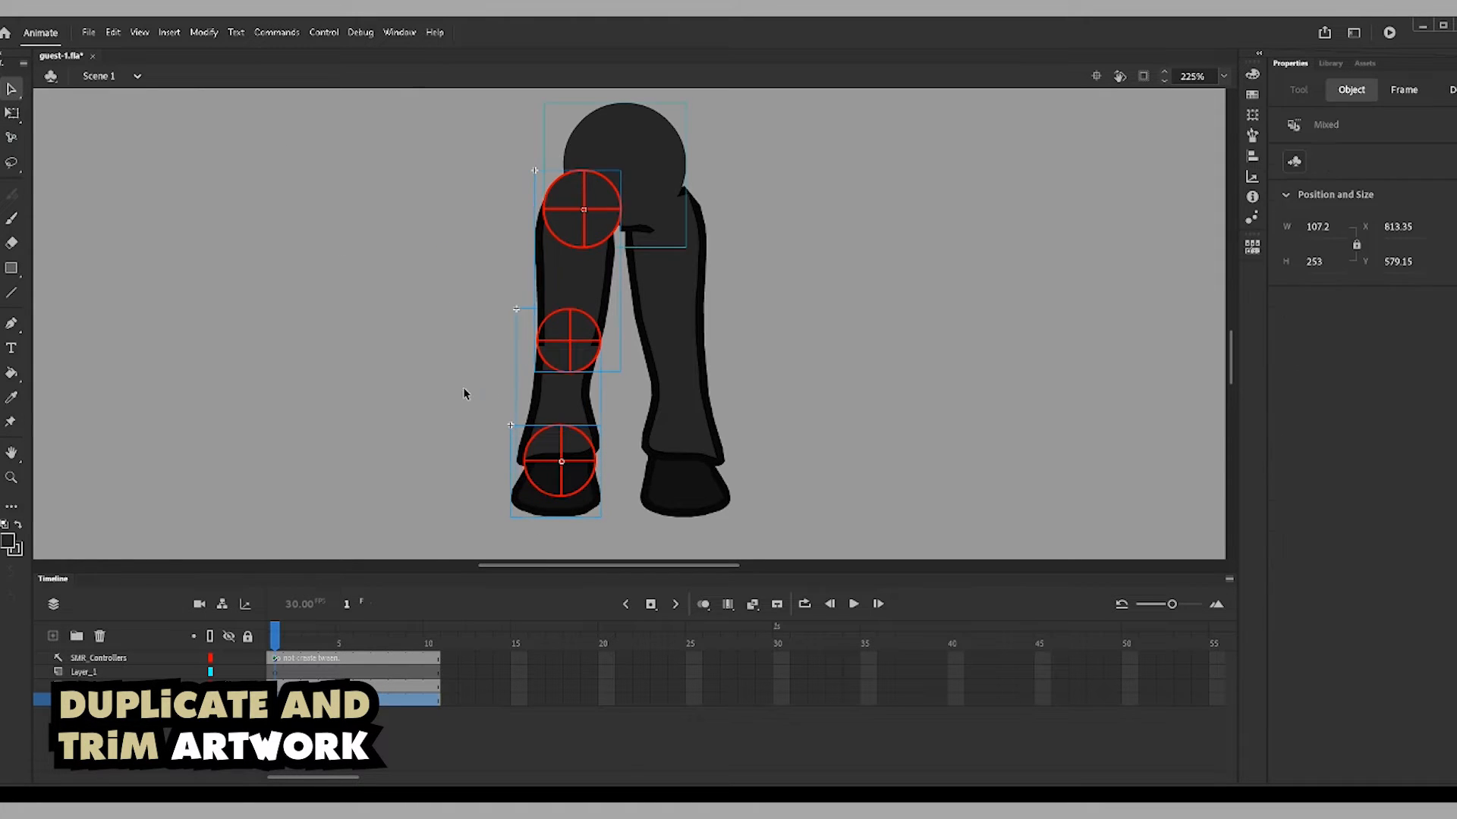
left_click(464, 393)
left_click(653, 162)
left_click_drag(653, 162, 450, 172)
key("ctrl+z")
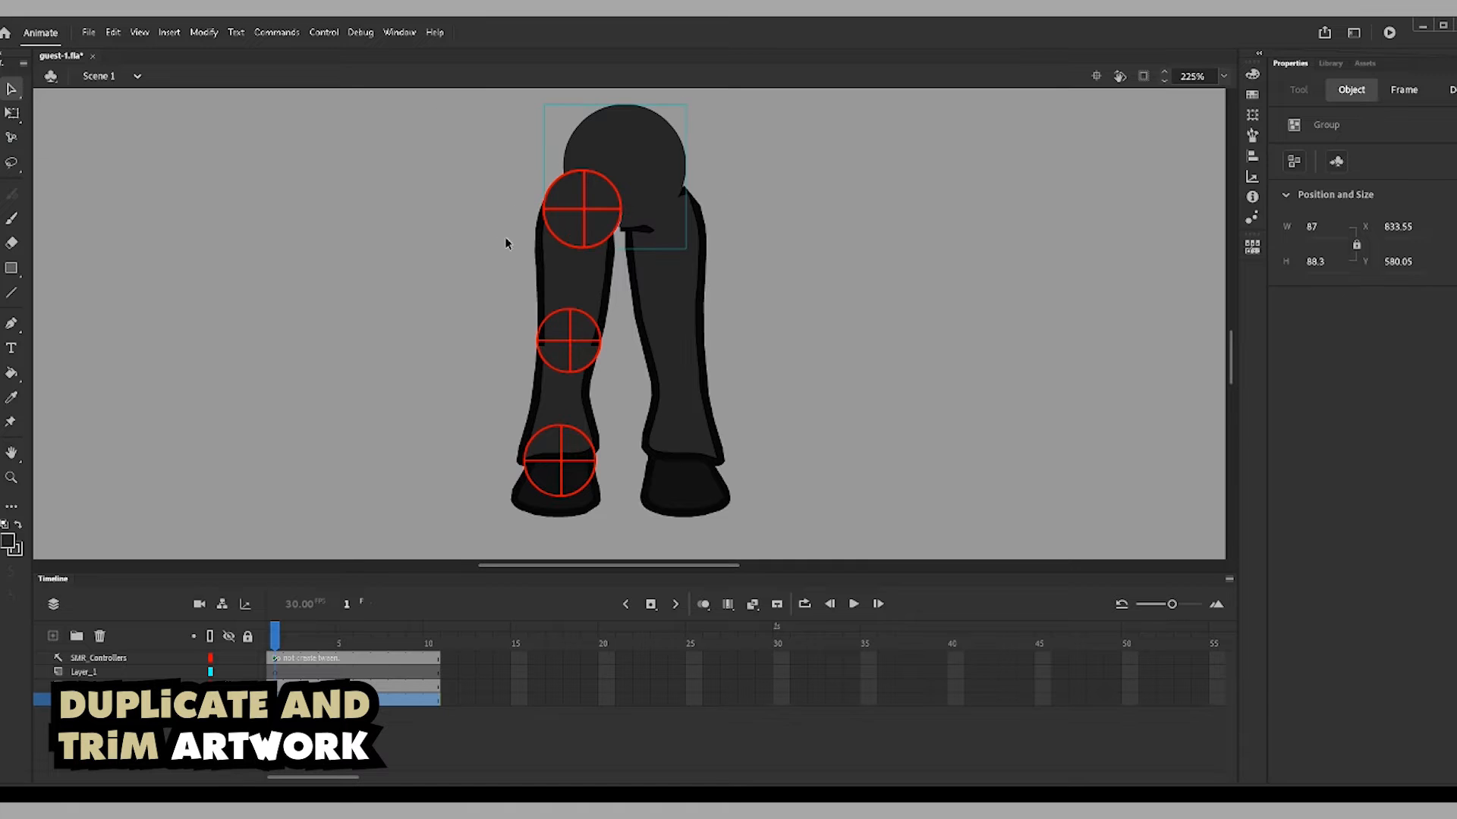
- Duplicate the left thigh, lower-leg and shoe symbols in place and flip the copies horizontally
left_click(575, 281)
left_click(563, 402, "shift")
left_click(558, 487, "shift")
key("ctrl+c")
key("ctrl+shift+v")
left_click(203, 33)
left_click(448, 385)
- Shift the mirrored leg symbols sideways until they line up with the right leg artwork
key("shift+Right")
key("shift+Right")
key("shift+Right")
key("shift+Right")
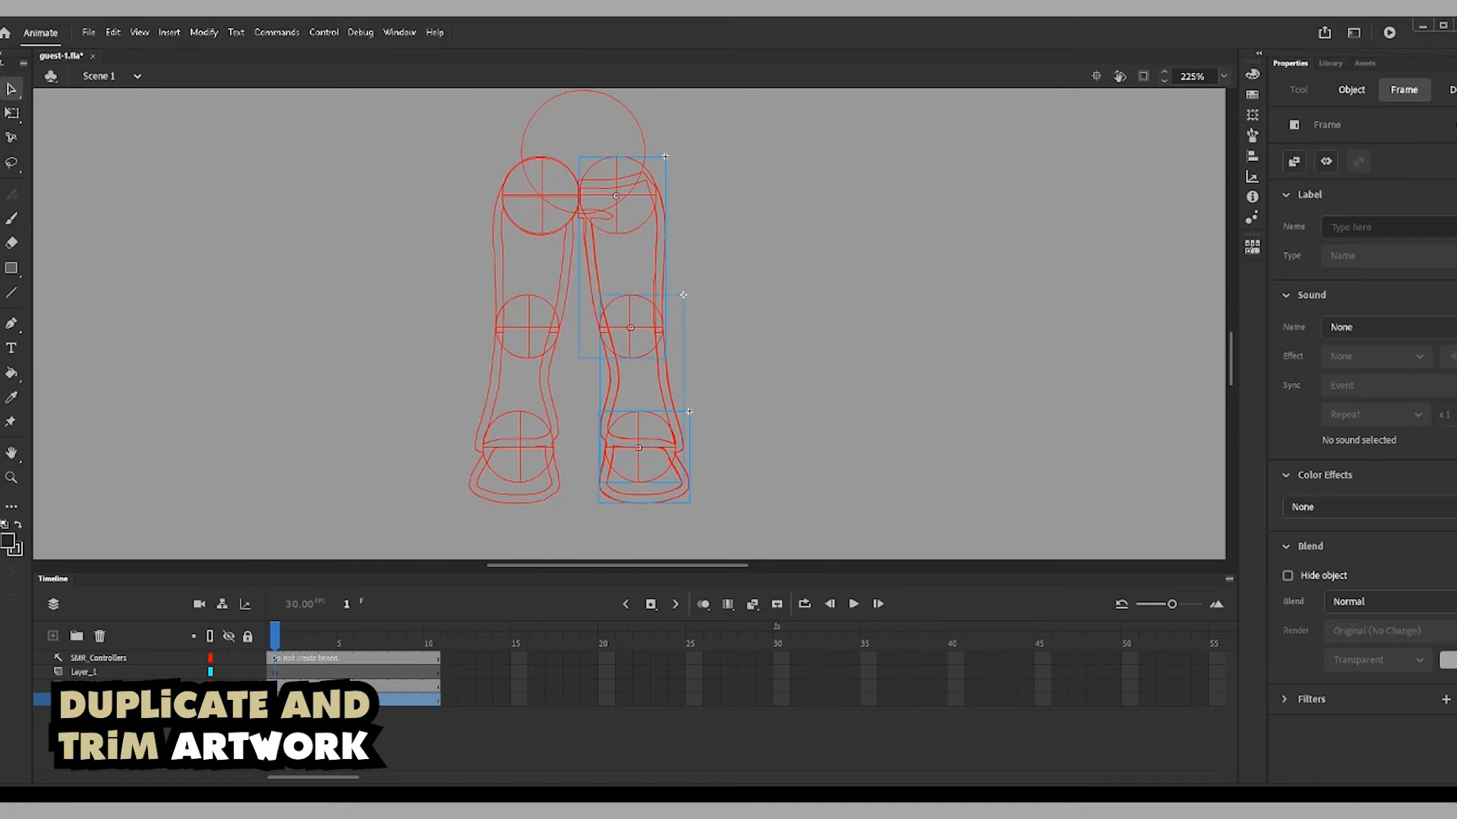
- Delete the original right leg artwork beneath the mirrored thigh, lower-leg and shoe symbols
key("ctrl+b")
key("Delete")
left_click(622, 265)
key("Delete")
left_click(663, 247)
key("Delete")
left_click_drag(727, 394, 568, 194)
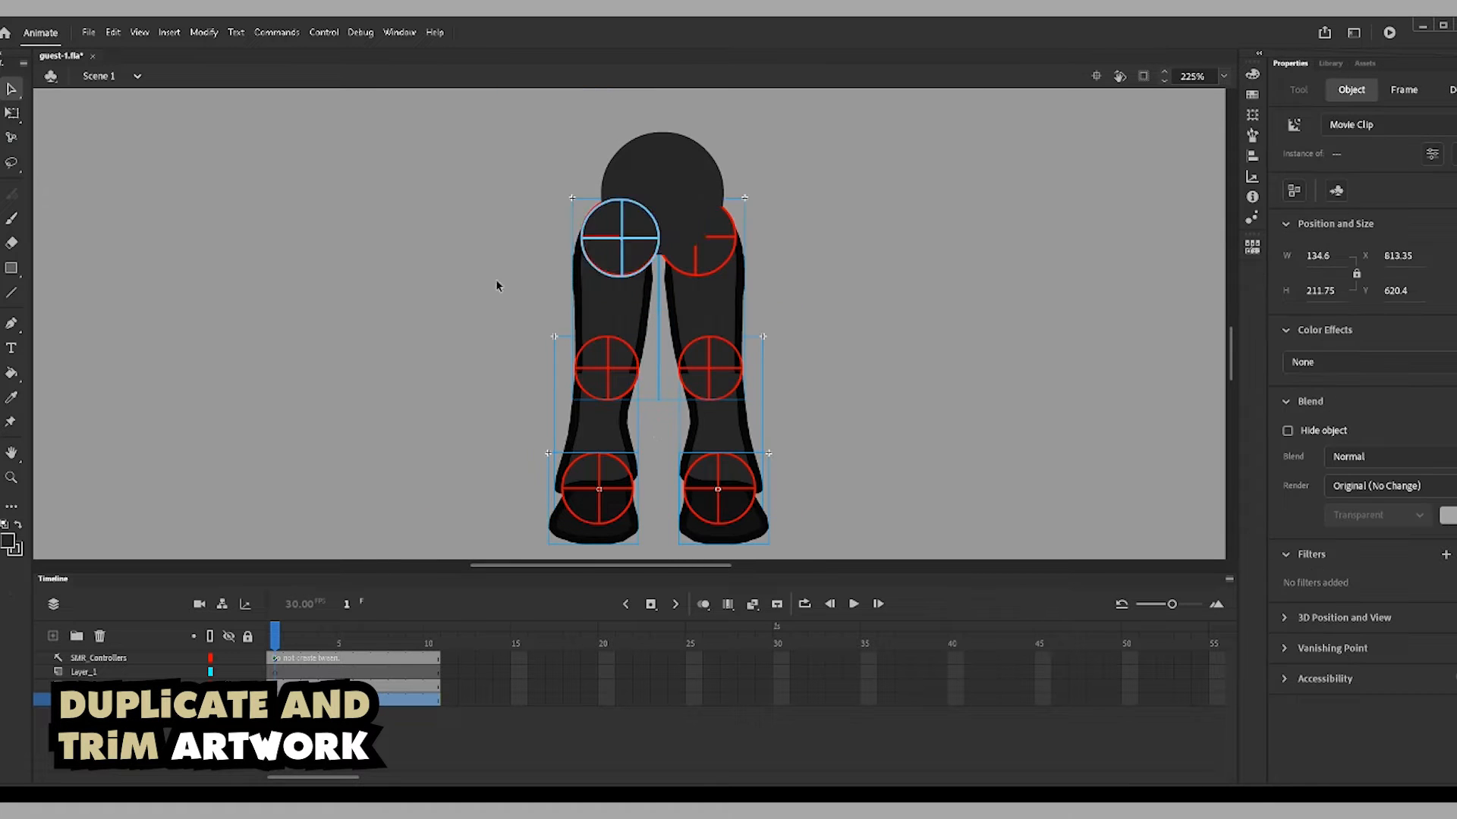
- Open the hip group and align blue-tinted registration wheels with the top wheels of both thighs
left_click(644, 183)
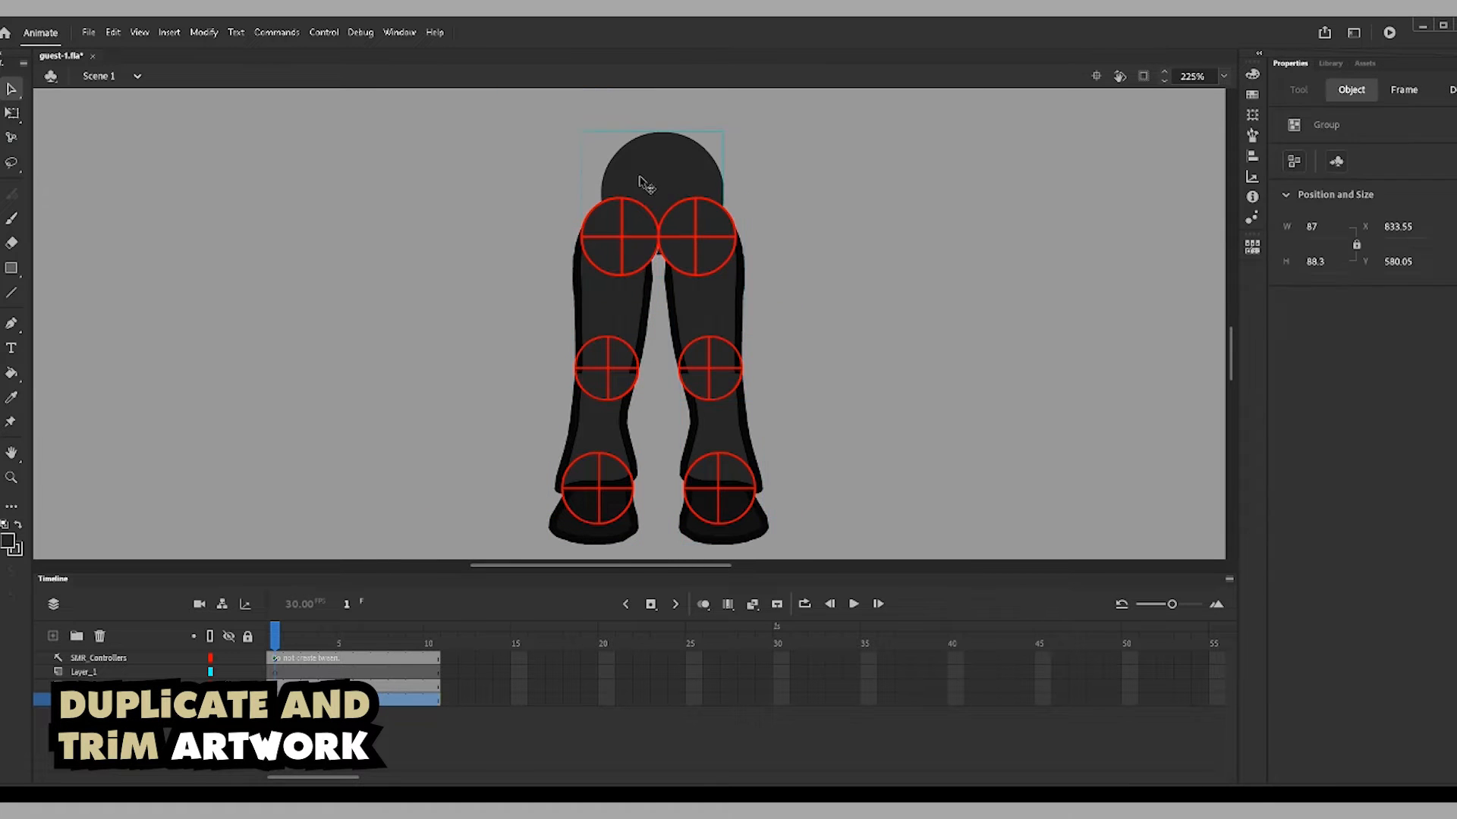
double_click(702, 288)
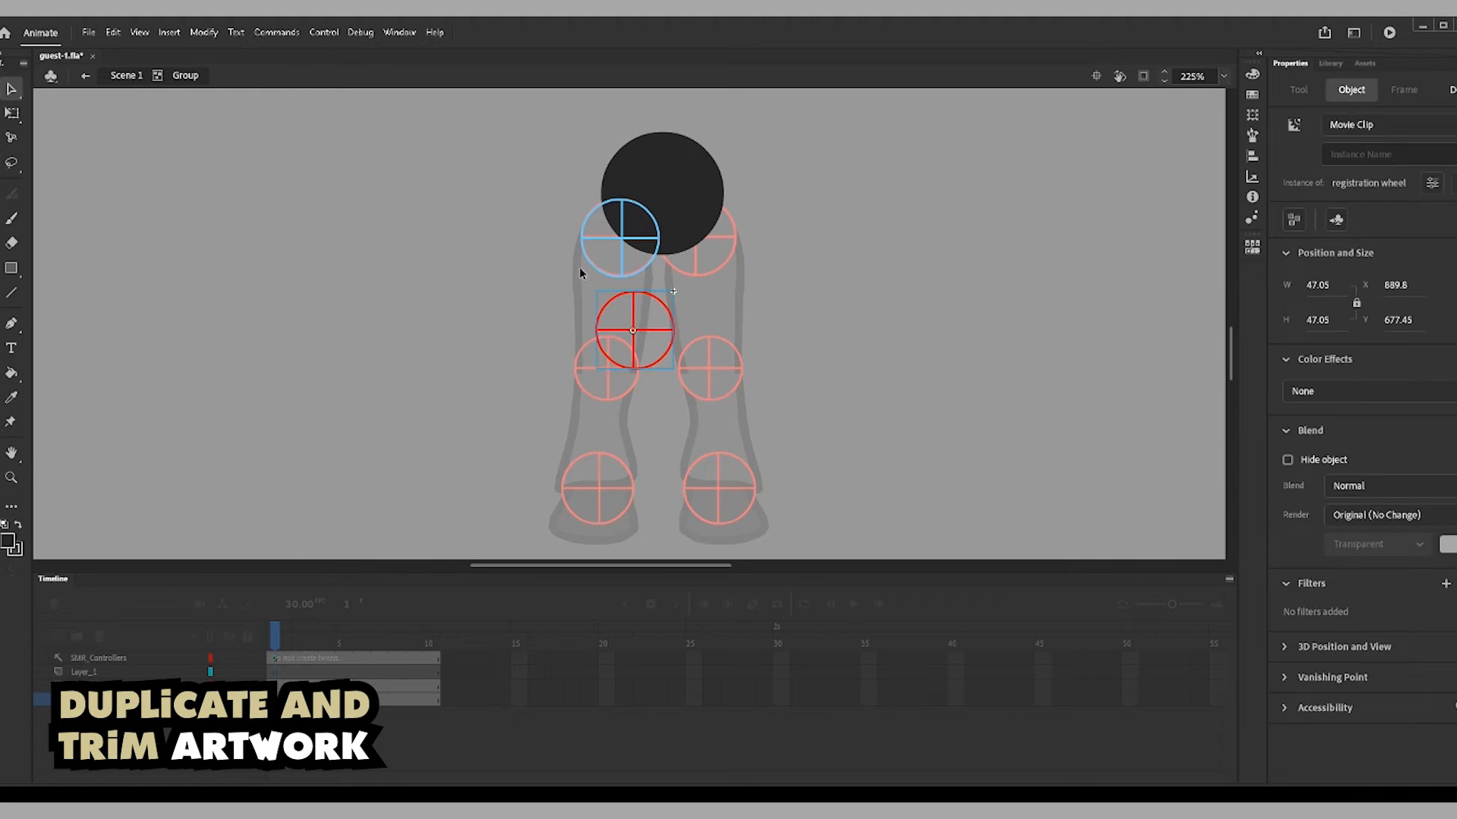
scroll(705, 296, "up", 5)
scroll(706, 296, "up", 3)
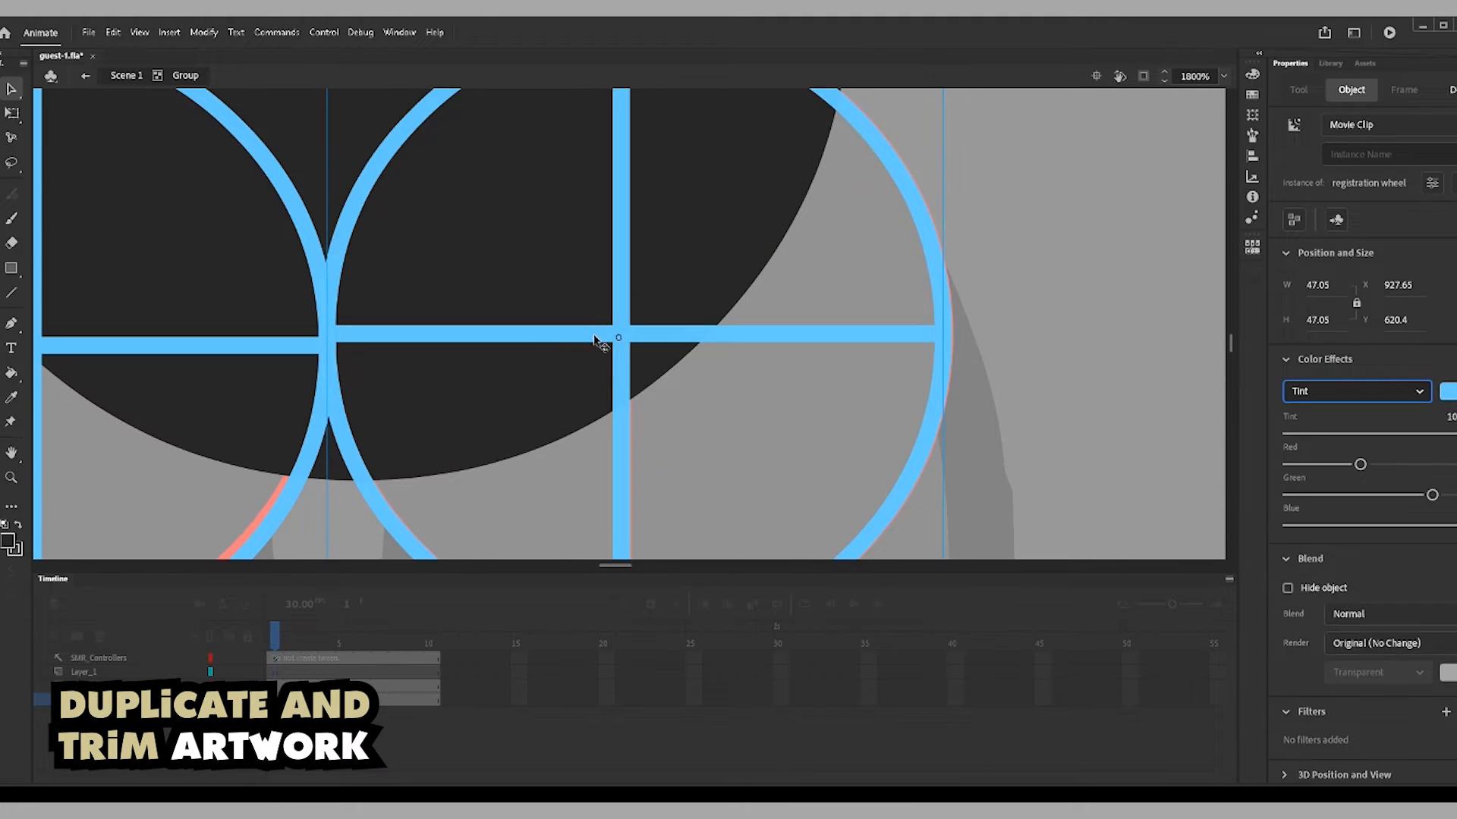
left_click_drag(602, 335, 618, 349)
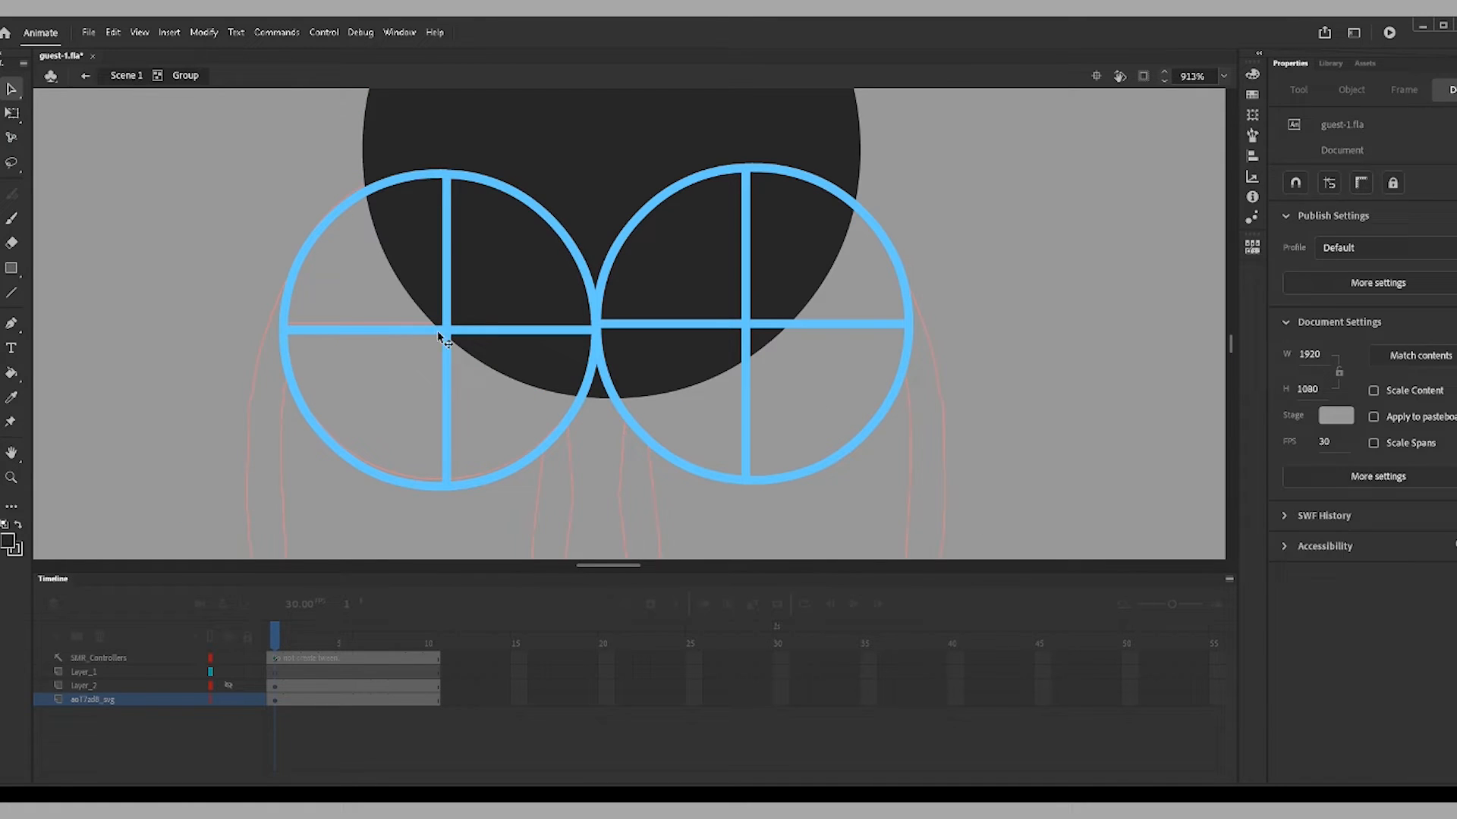
left_click(437, 331)
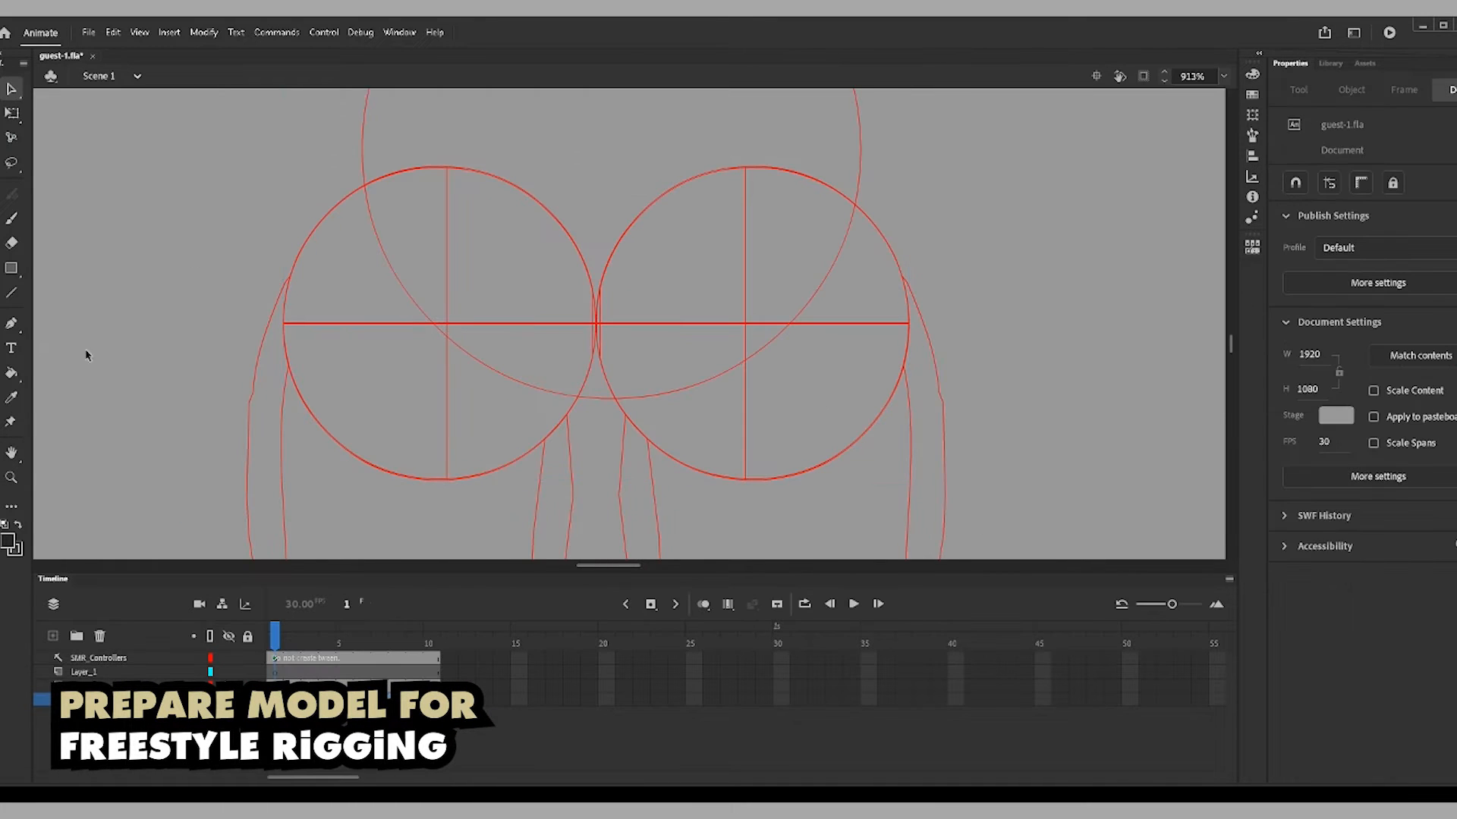
- Examine the whole character, checking the wrist IK effector, the thigh symbol and the torso symbol
key("z")
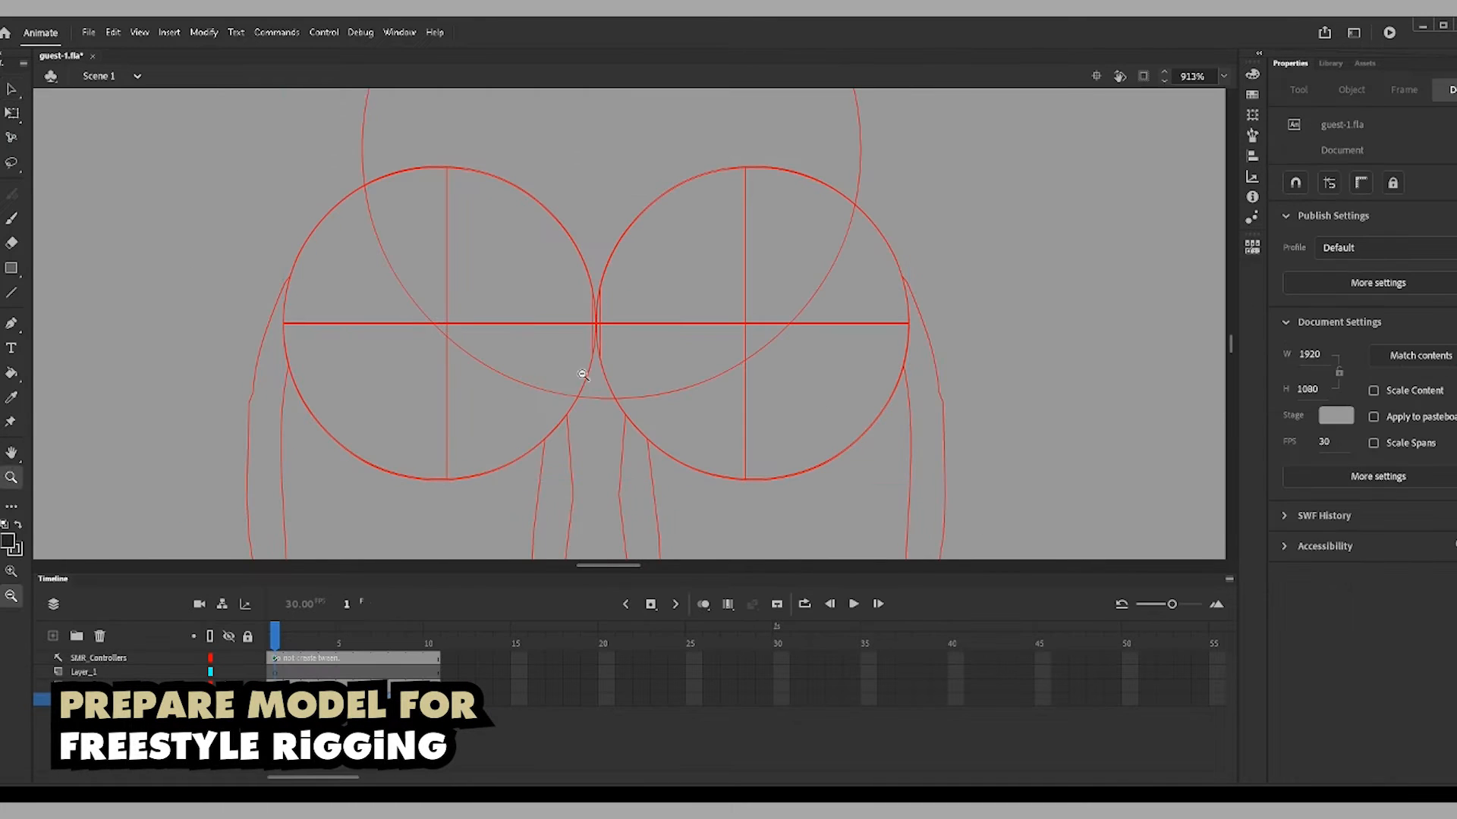
left_click(602, 324, "alt")
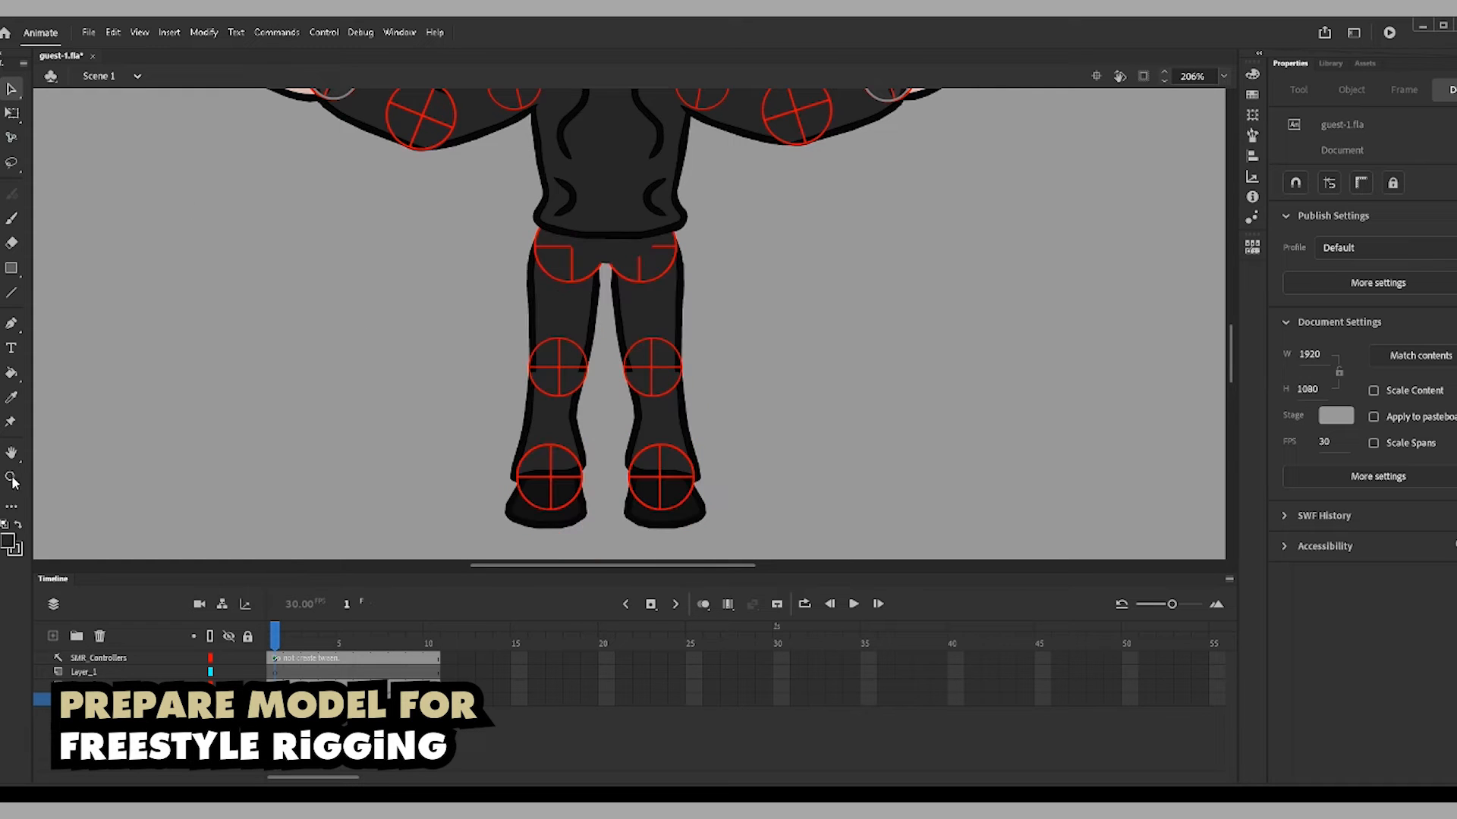
left_click_drag(559, 118, 673, 123)
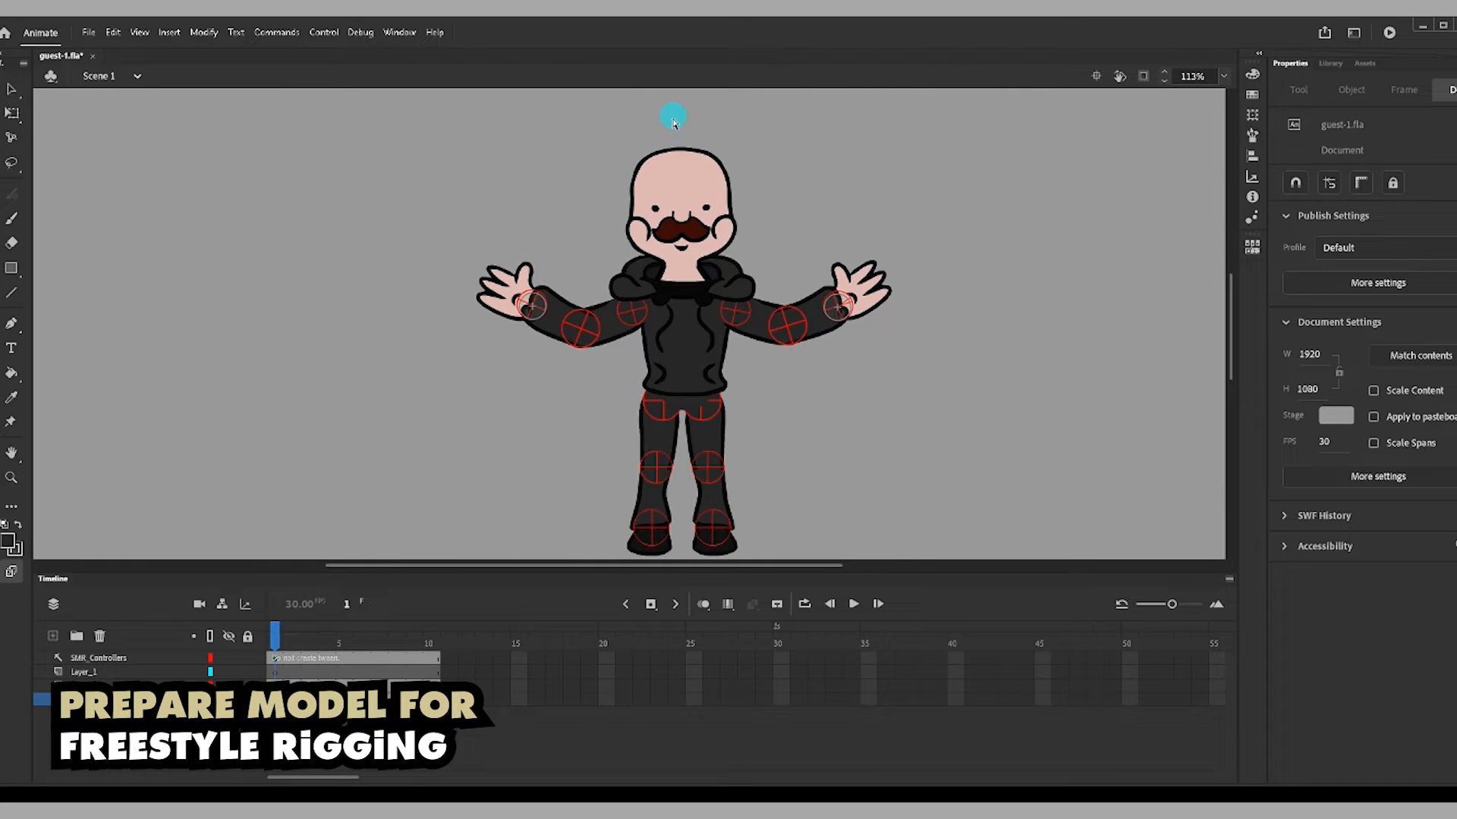
key("v")
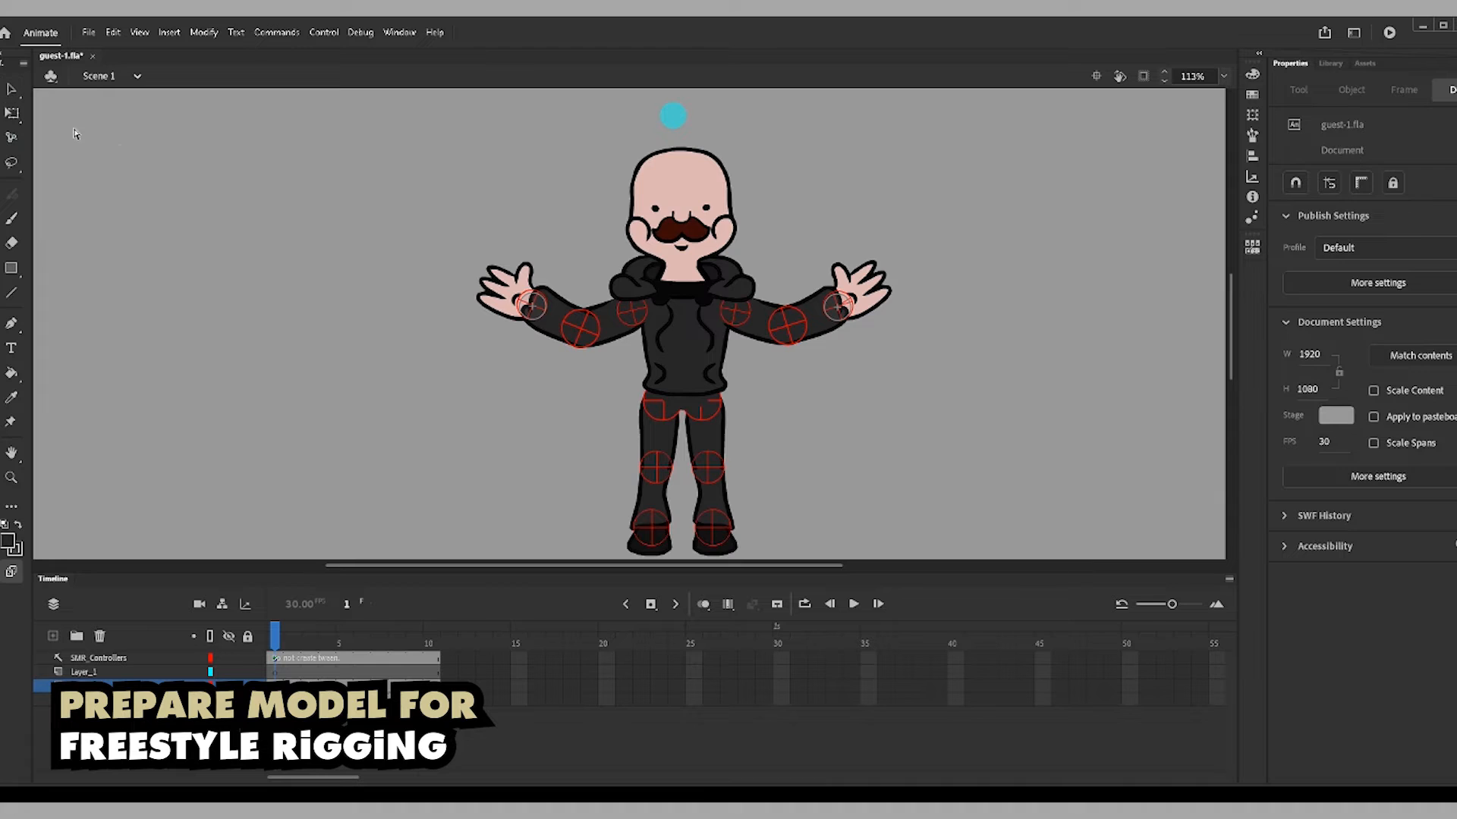
left_click(11, 137)
left_click(539, 296)
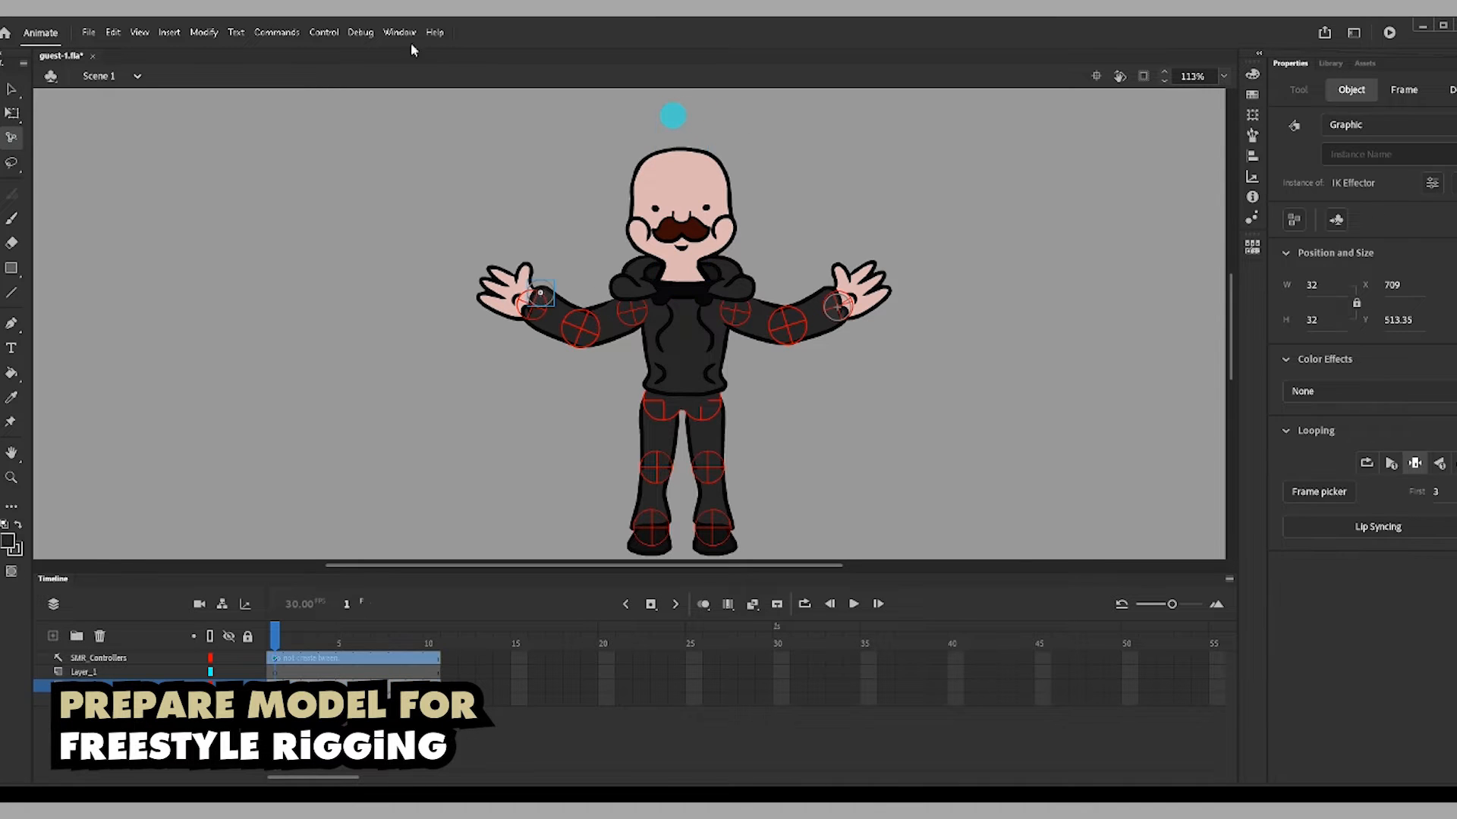
key("v")
left_click(678, 364)
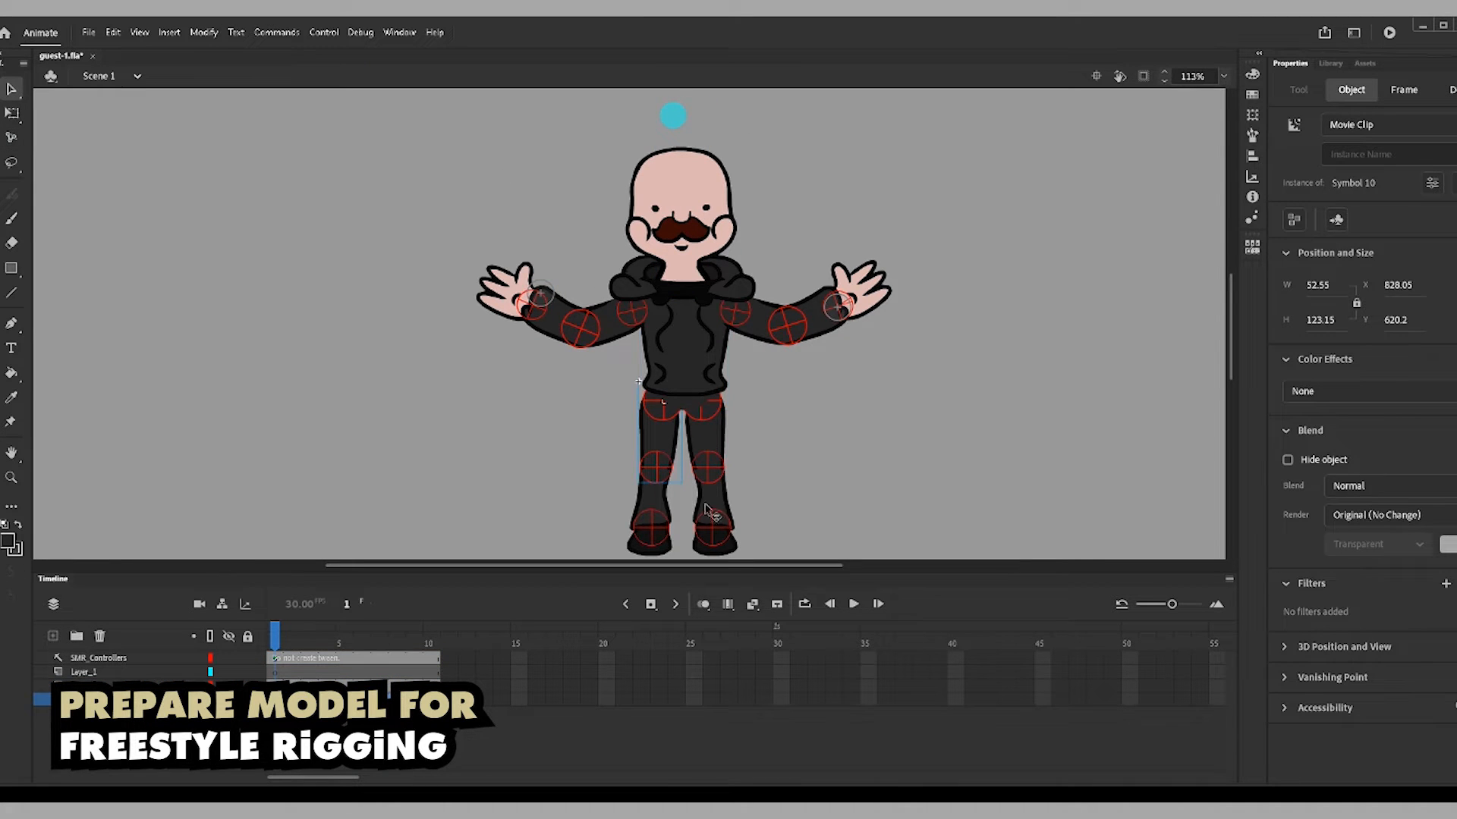
left_click_drag(1230, 368, 1230, 373)
left_click(763, 408)
left_click(713, 315)
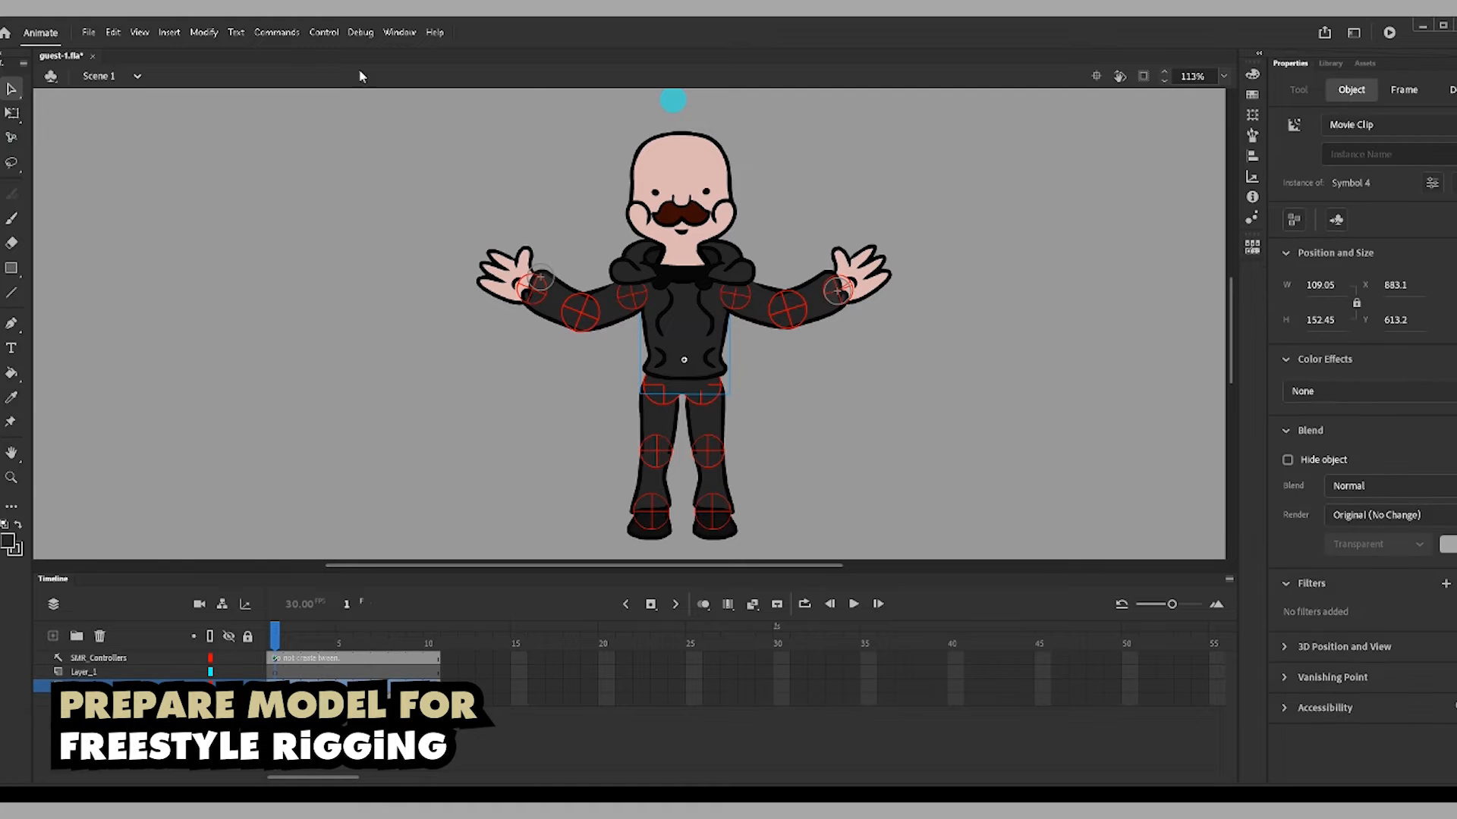
- Switch the keyboard layout preset to EDAPT CC shortcuts v6
left_click(88, 32)
left_click(250, 367)
left_click(711, 277)
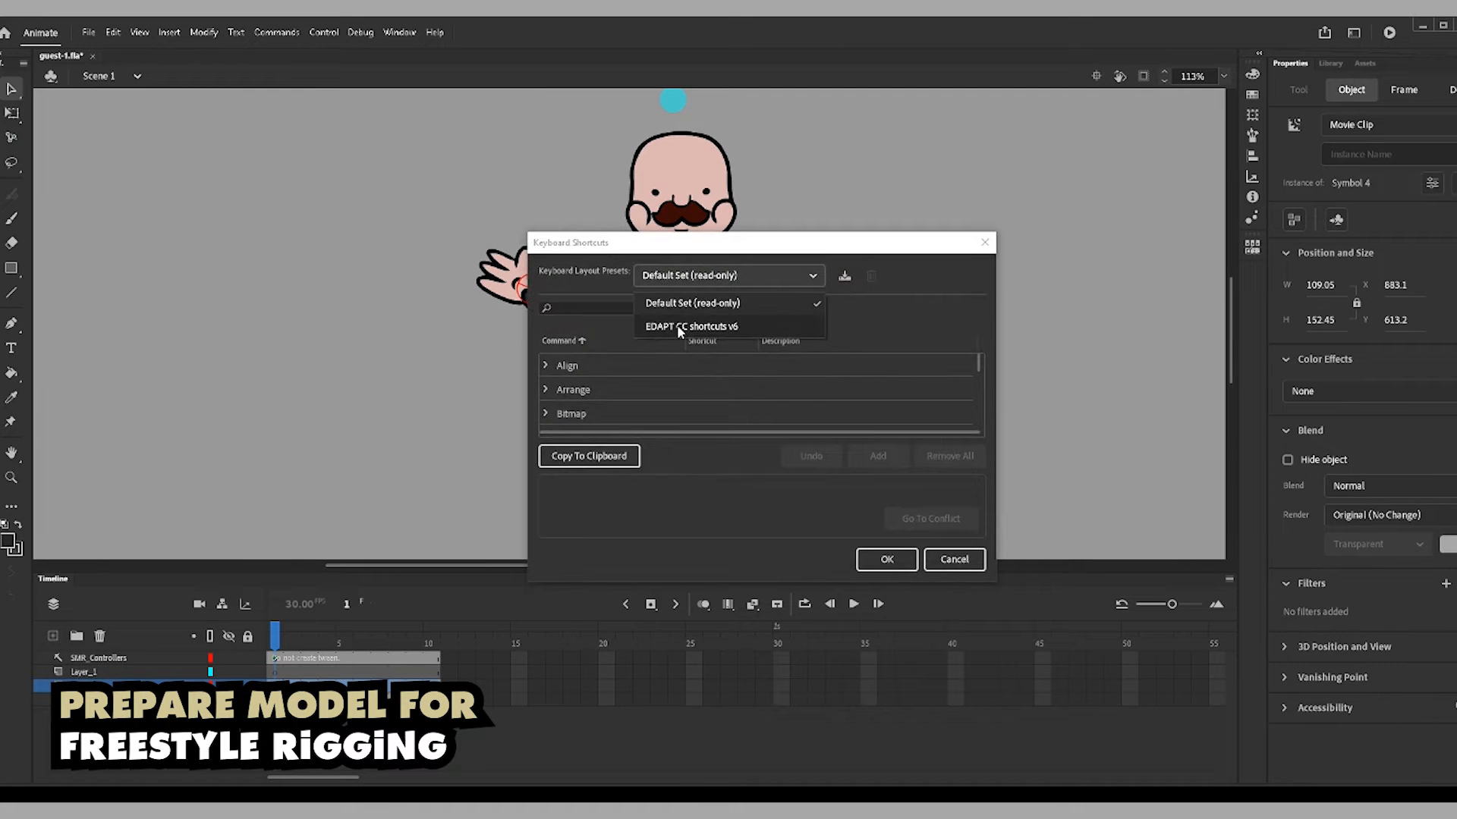
left_click(677, 326)
left_click(887, 559)
- Bring up the Smart Magnet Rig extension panel and dismiss it
left_click(399, 32)
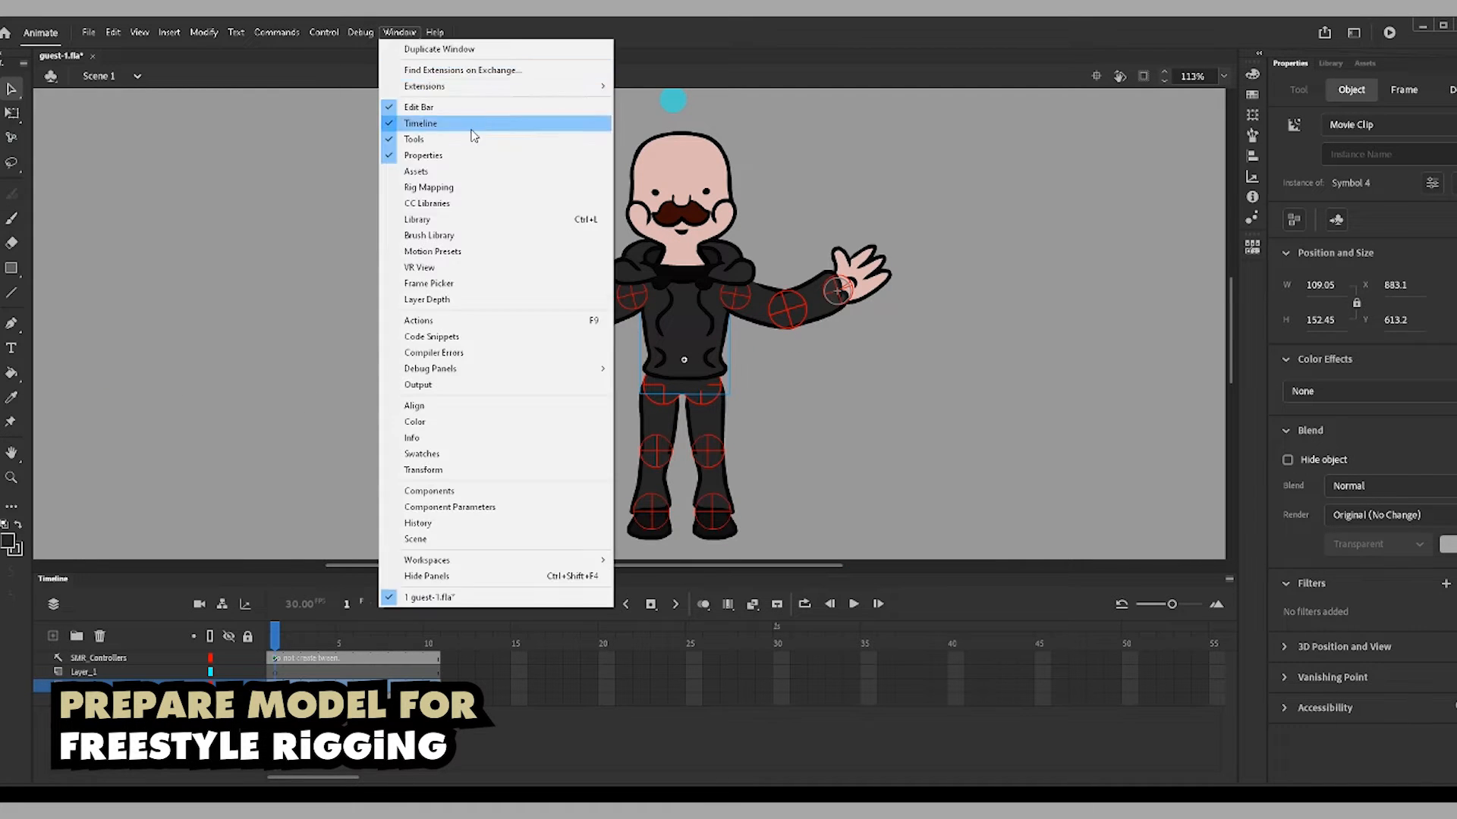
mouse_move(486, 85)
left_click(687, 101)
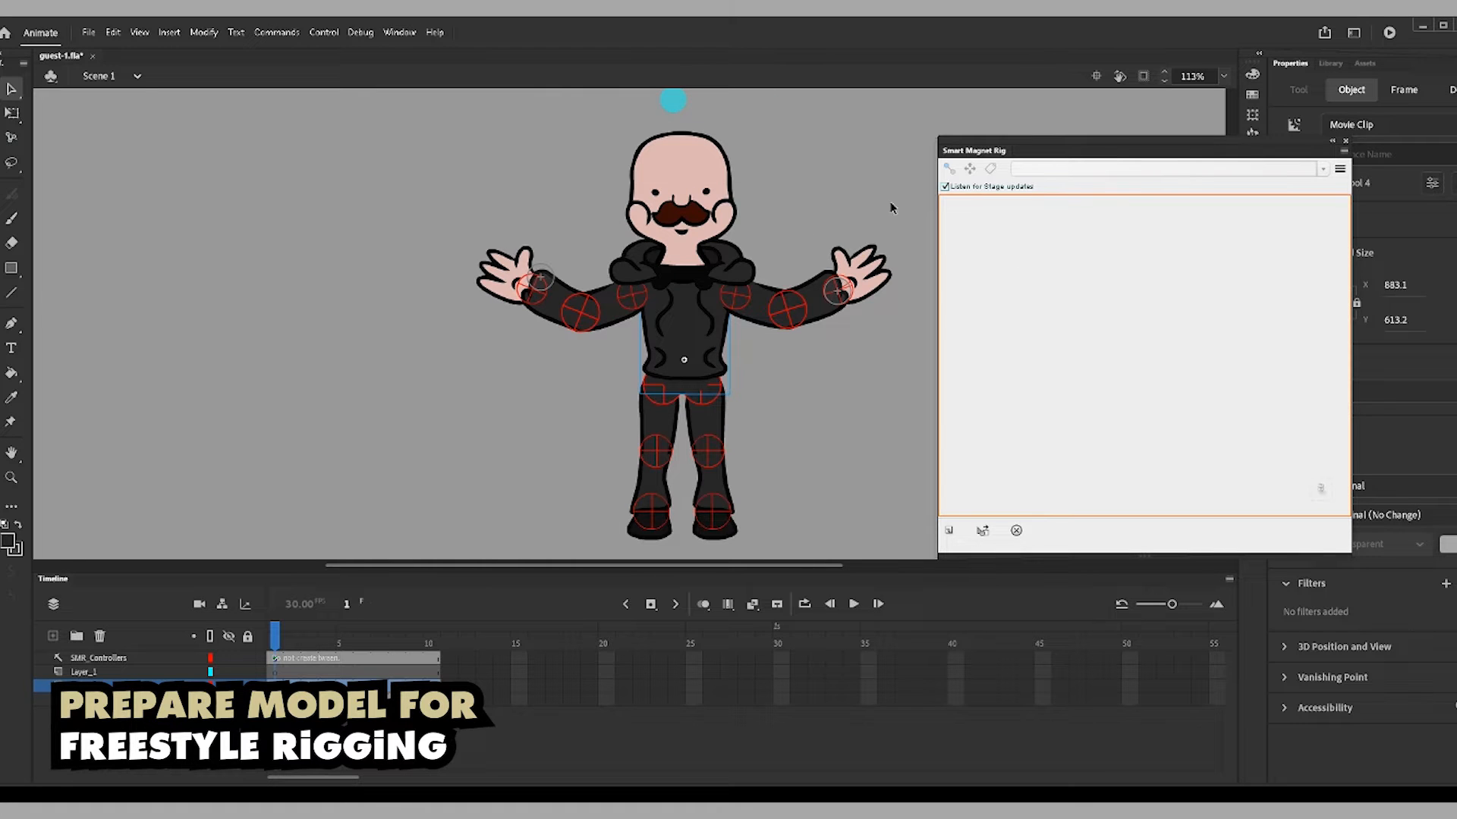
left_click(1345, 141)
- Select all character parts and remove their General SMR, IK Chains and Joint IK constraints metadata, dismissing the report
scroll(682, 118, "down", 1)
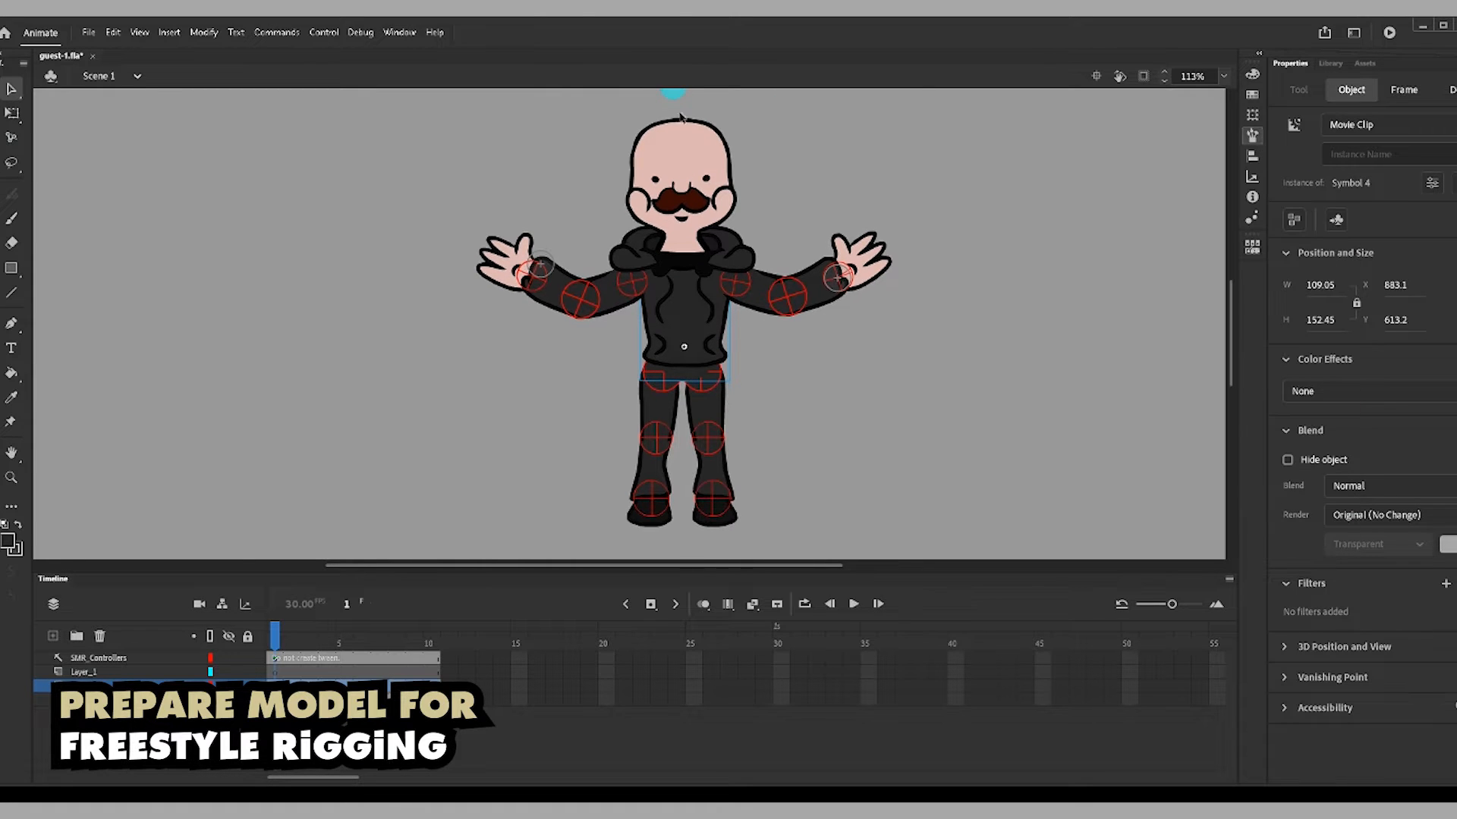
key("ctrl+a")
left_click_drag(819, 804, 631, 242)
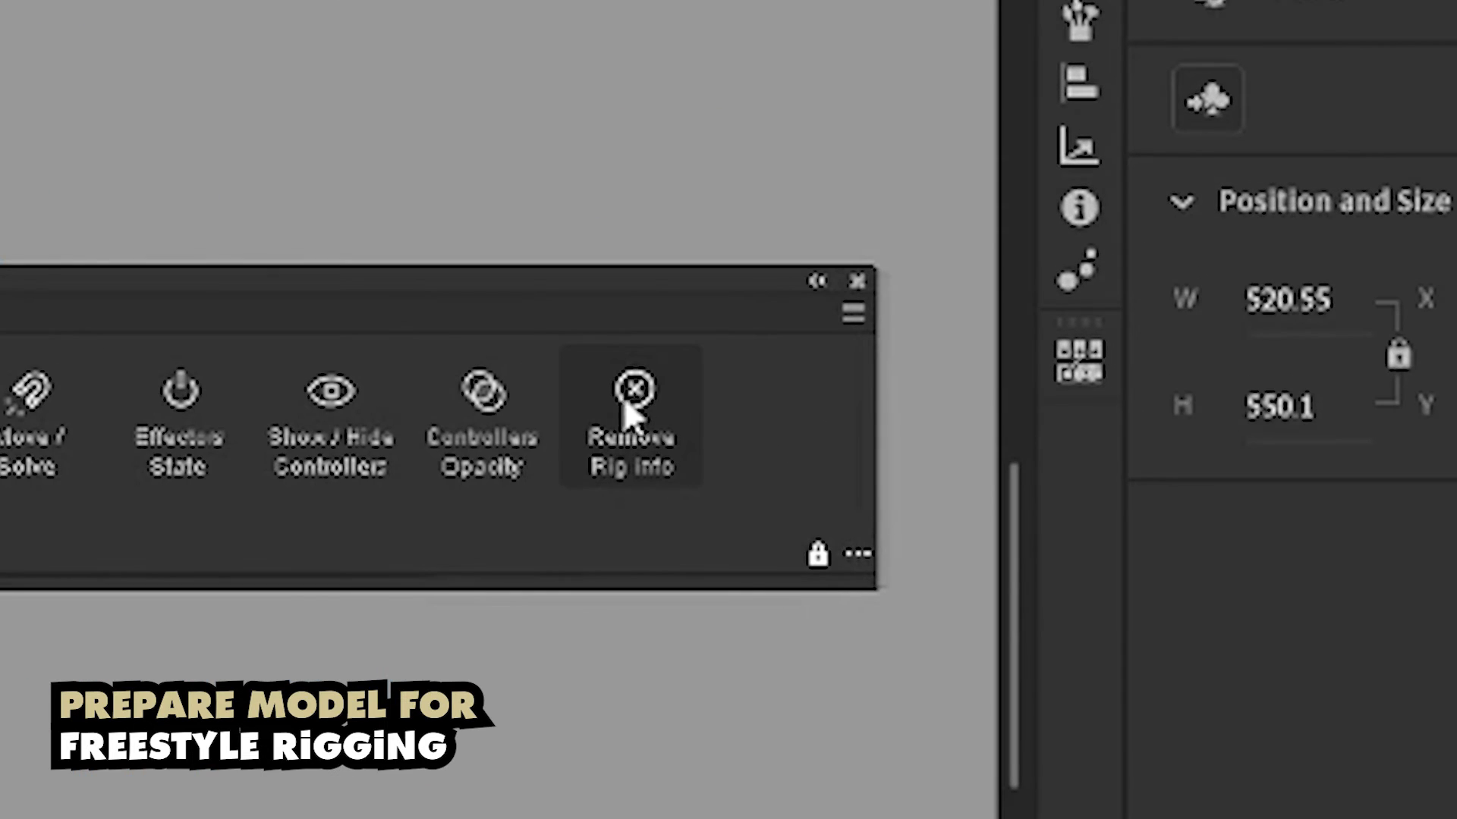
left_click(1090, 282)
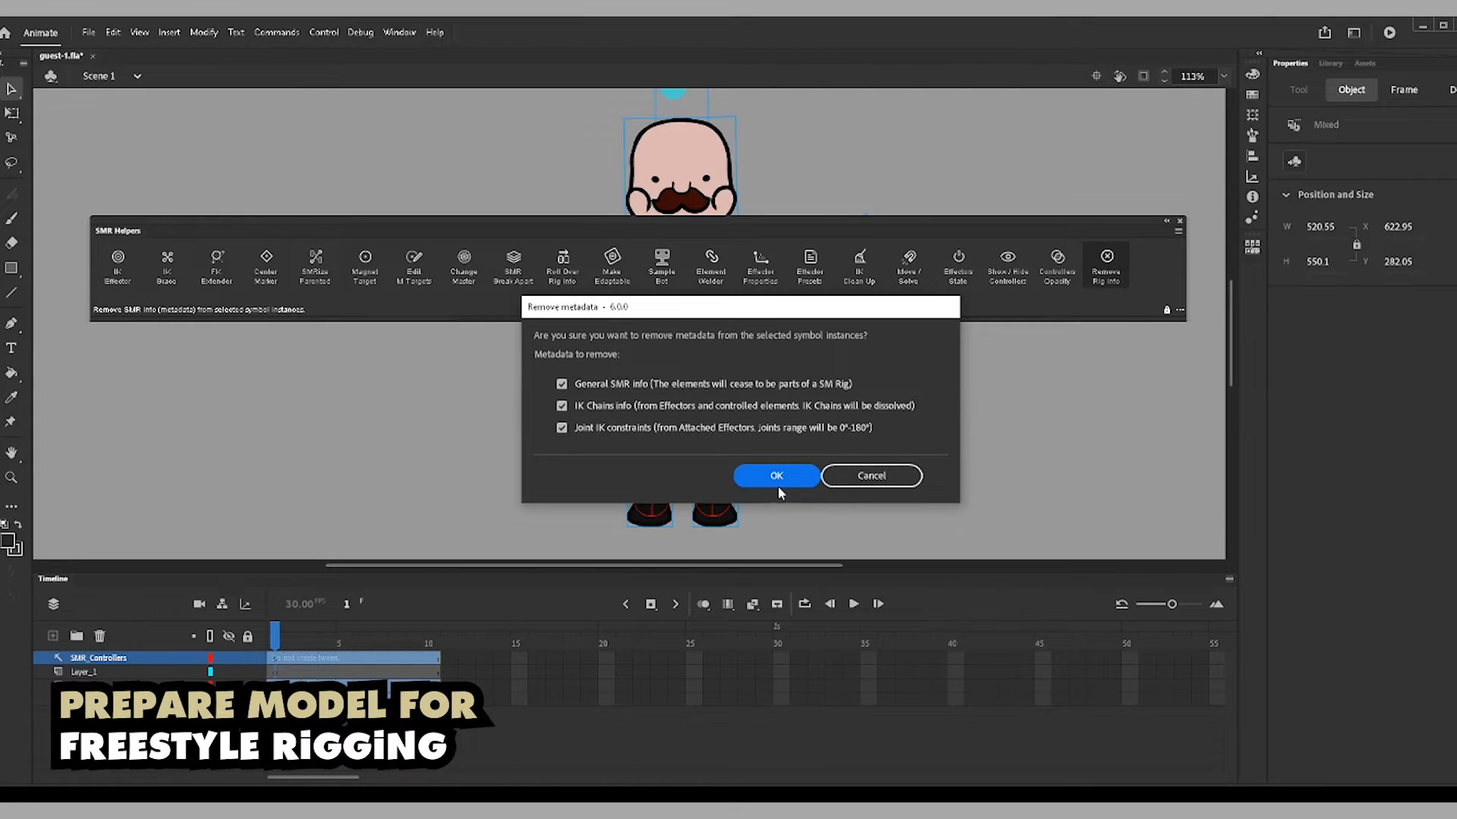
left_click(777, 476)
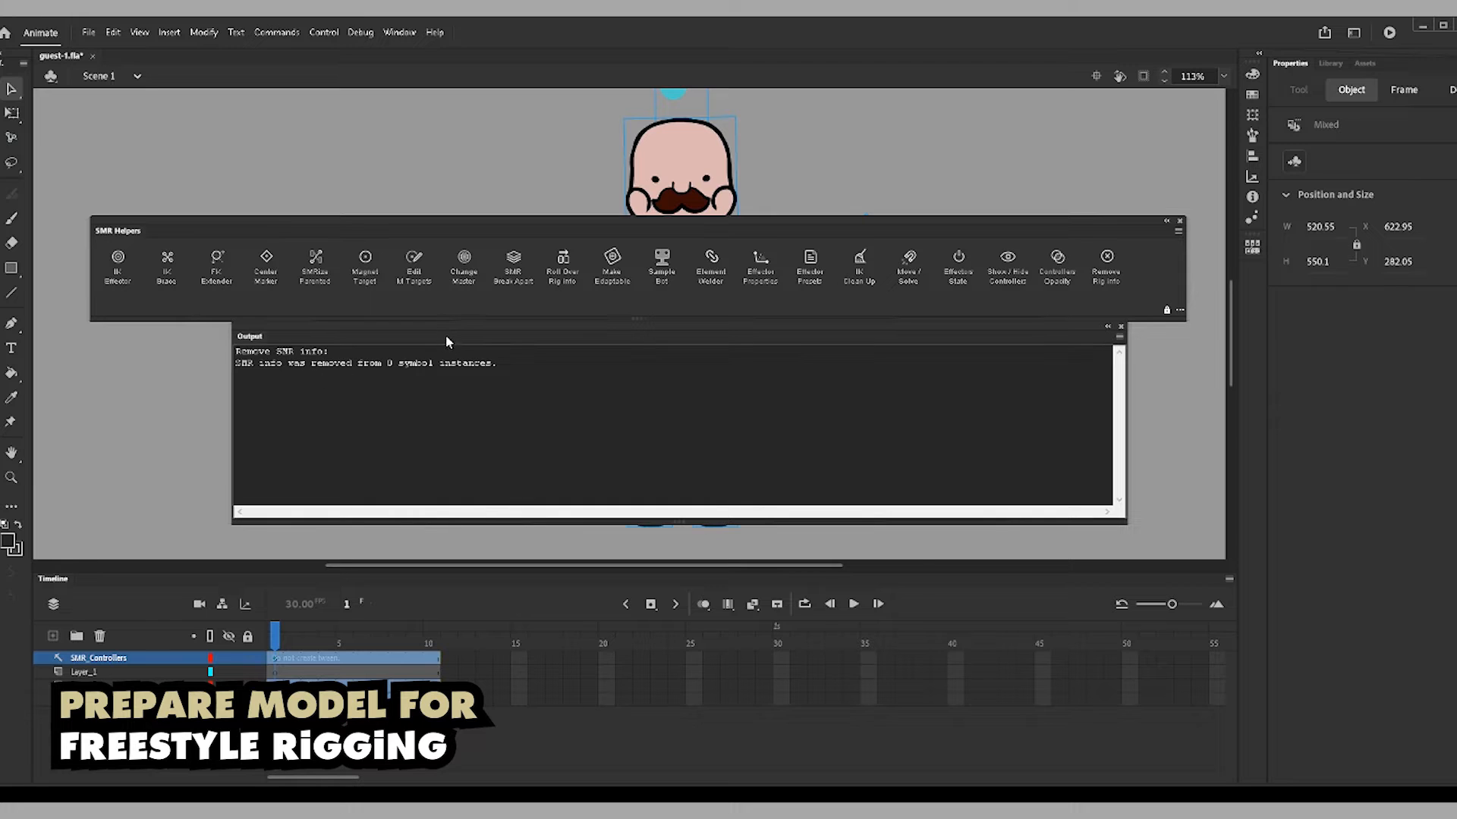
left_click_drag(438, 337, 423, 365)
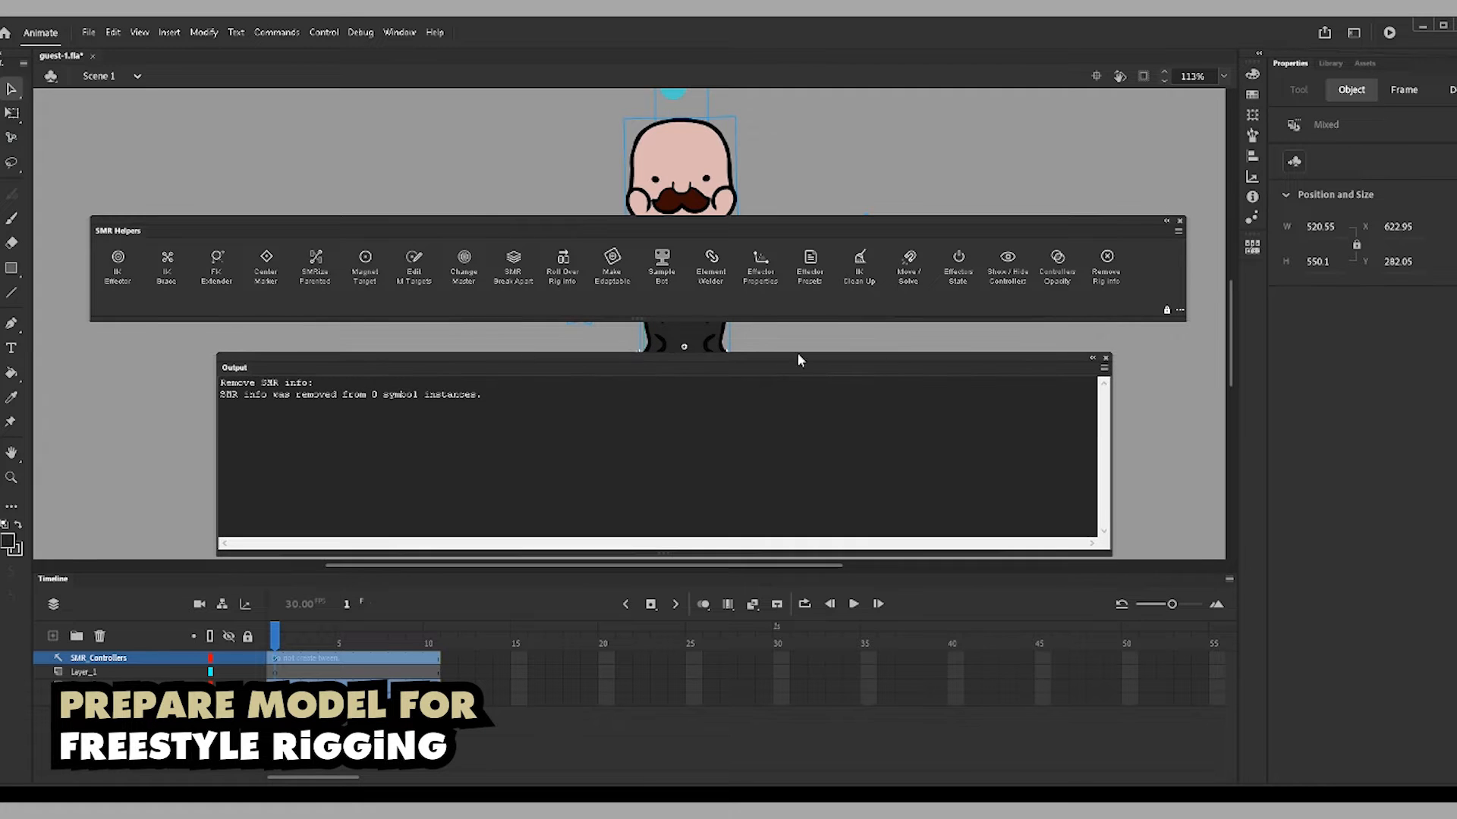
left_click(1105, 358)
- Run Make Edaptable on all the selected character parts and clear the helper and report panels off the stage
left_click_drag(114, 230, 537, 404)
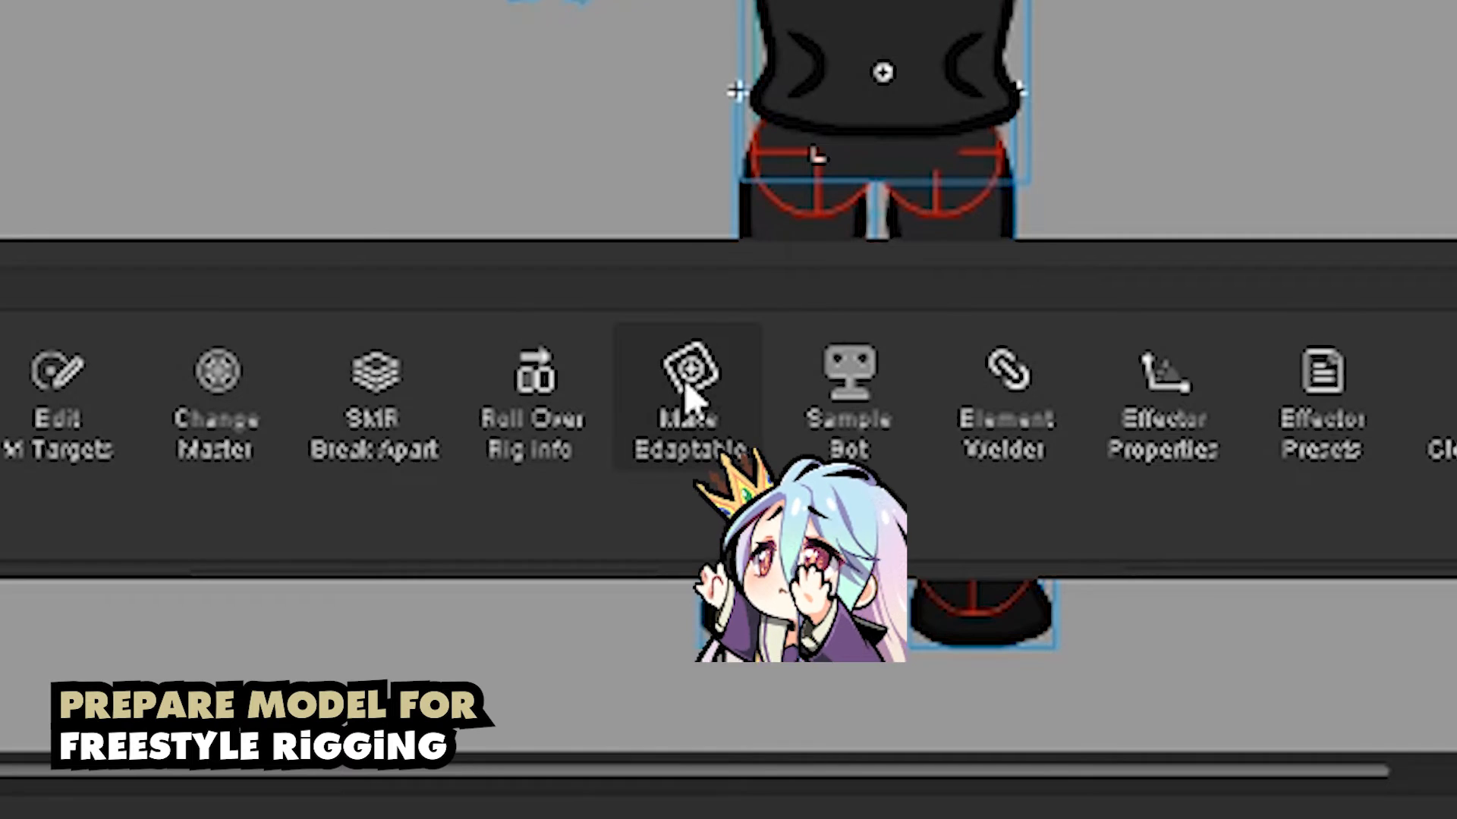
left_click(686, 391)
left_click(1112, 526)
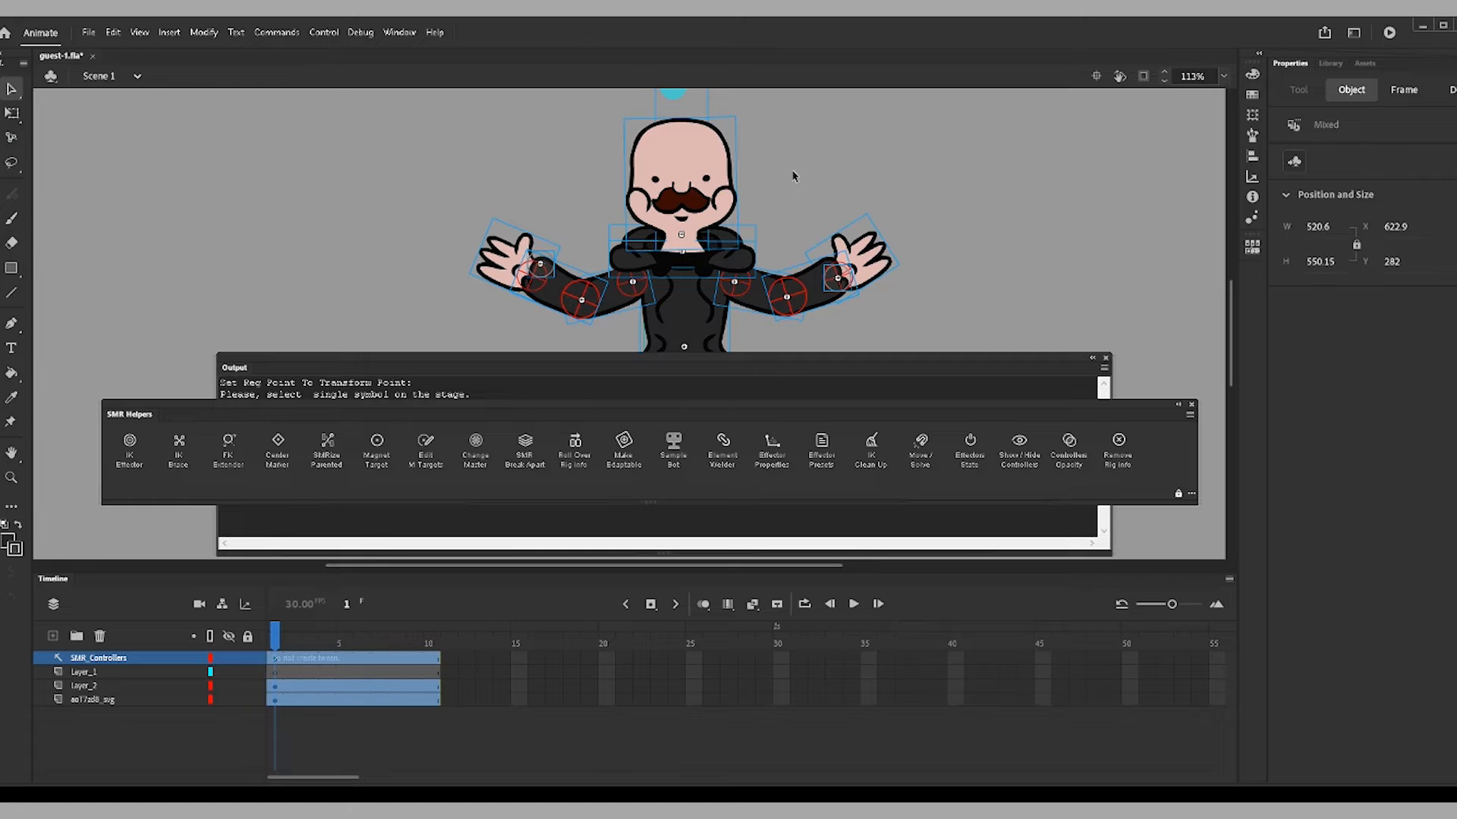
left_click(1105, 358)
left_click_drag(145, 410, 0, 413)
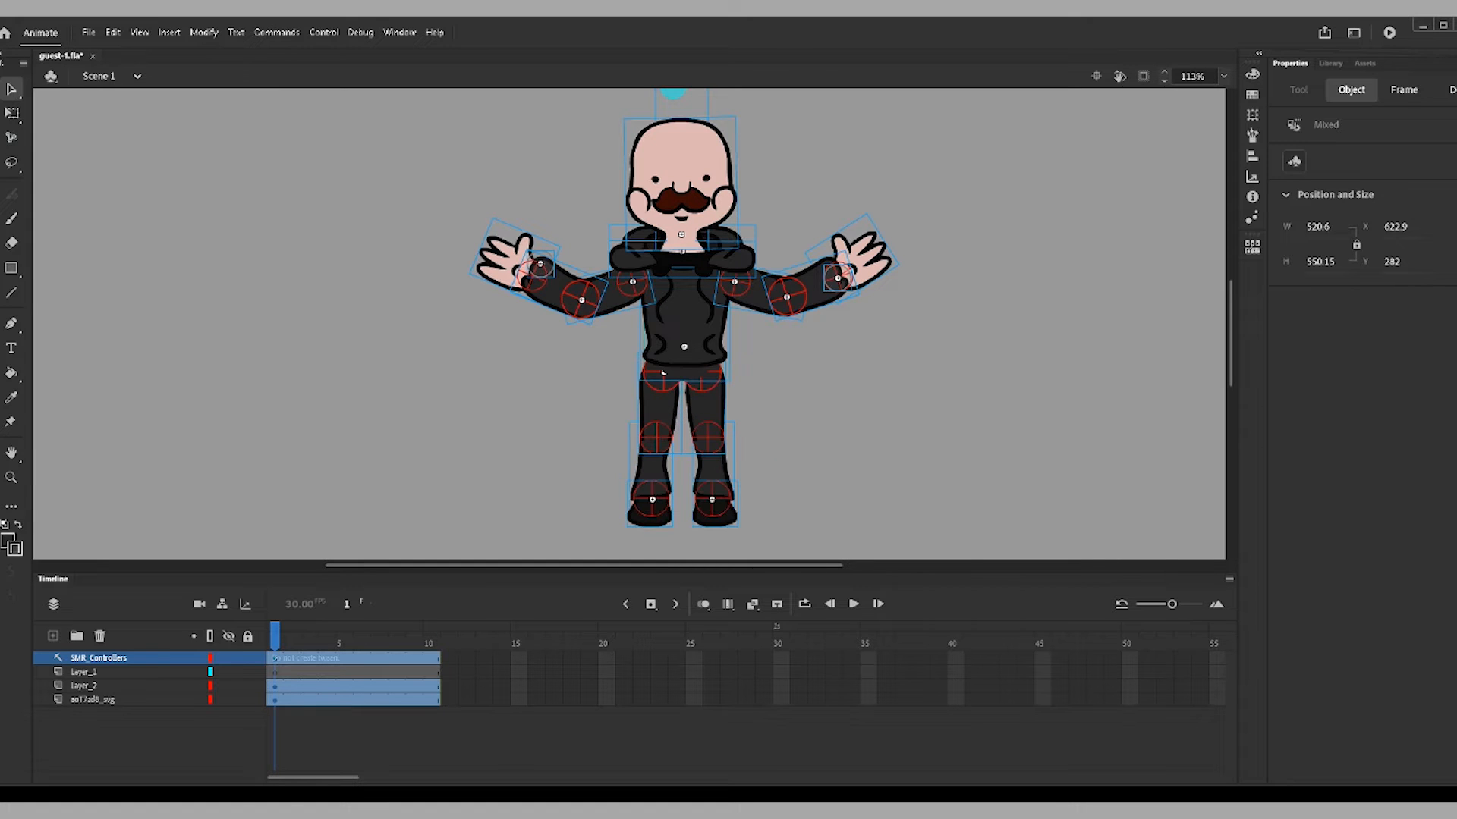
left_click(505, 370)
- Show the layers as outlines and connect the left thigh to the torso with FreeStyle Rigging
left_click(210, 636)
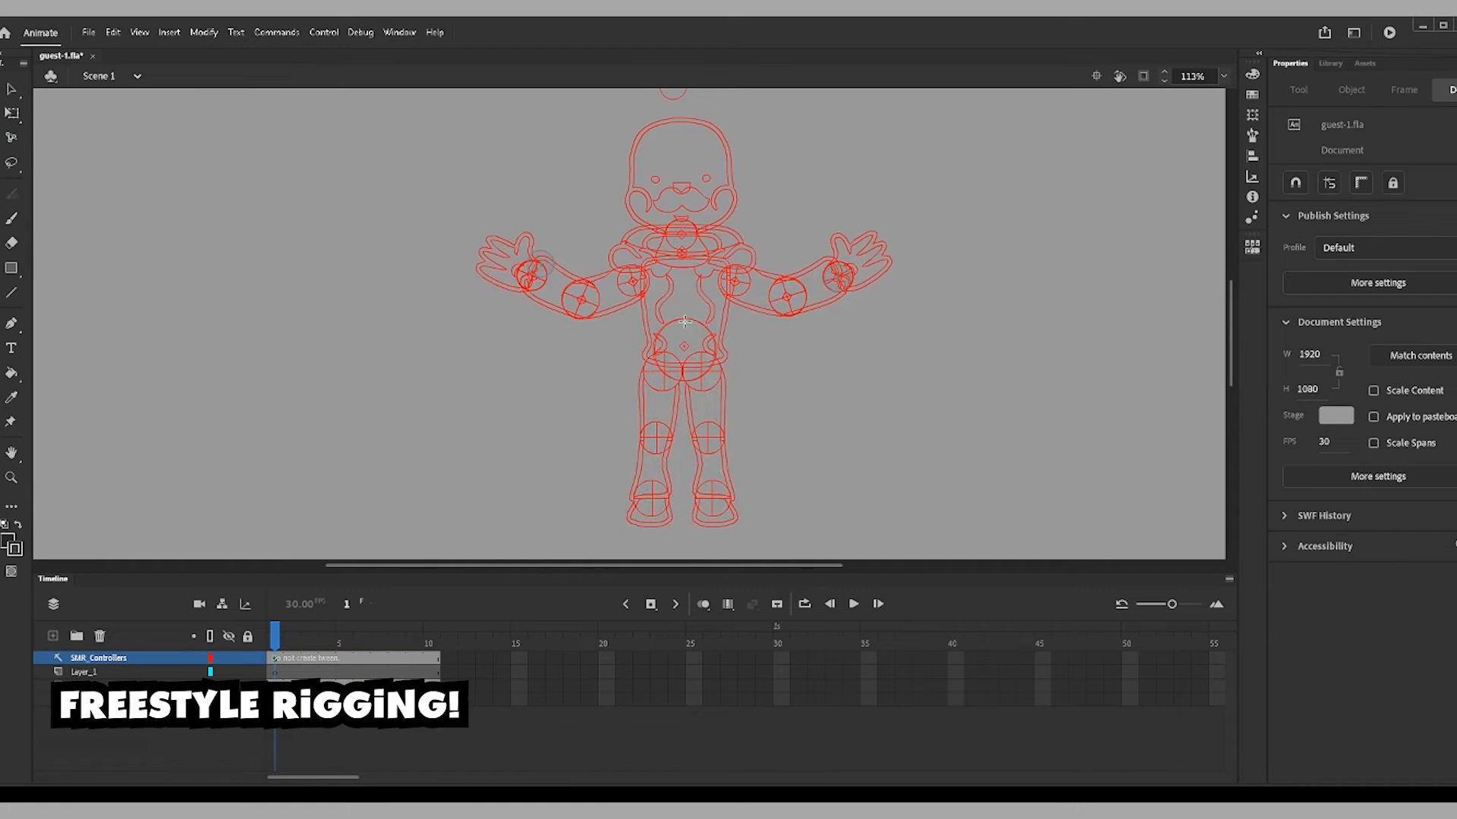
left_click(685, 322)
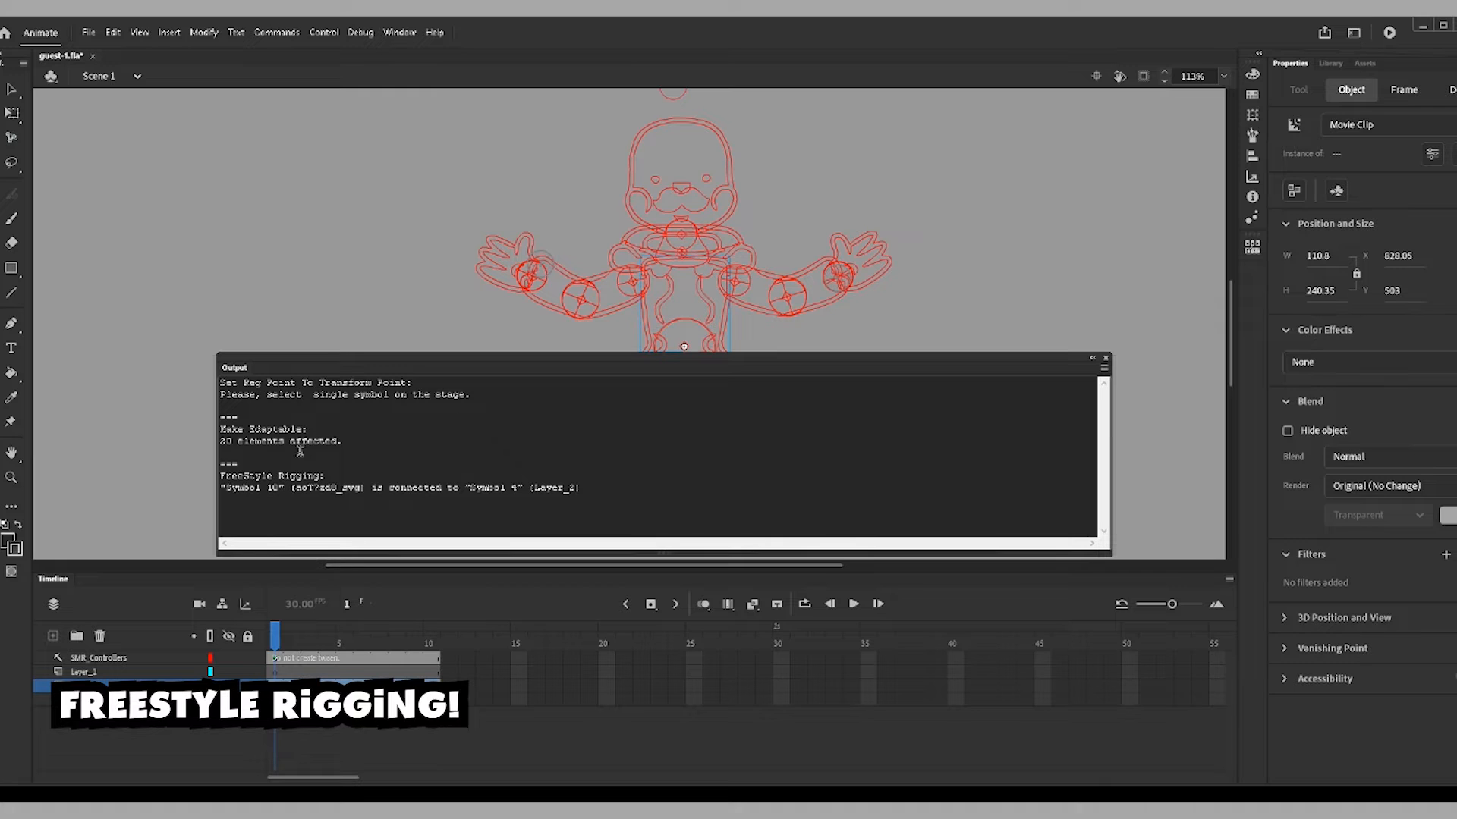
left_click_drag(257, 358, 346, 368)
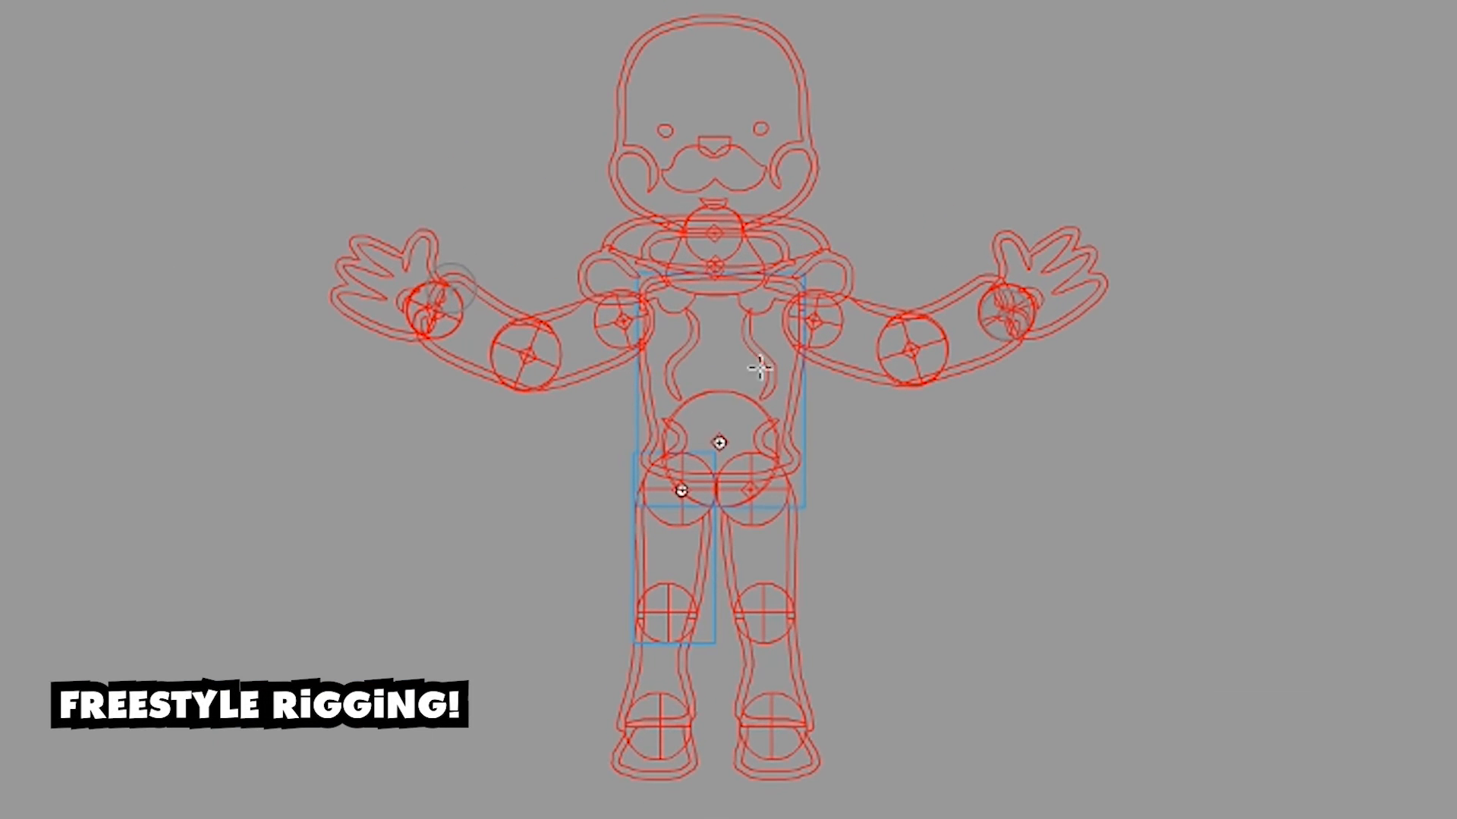
- Chain the right thigh, lower leg and shoe to the torso with FreeStyle Rigging
left_click_drag(698, 333, 726, 414)
left_click_drag(797, 567, 780, 578)
left_click_drag(798, 639, 809, 766)
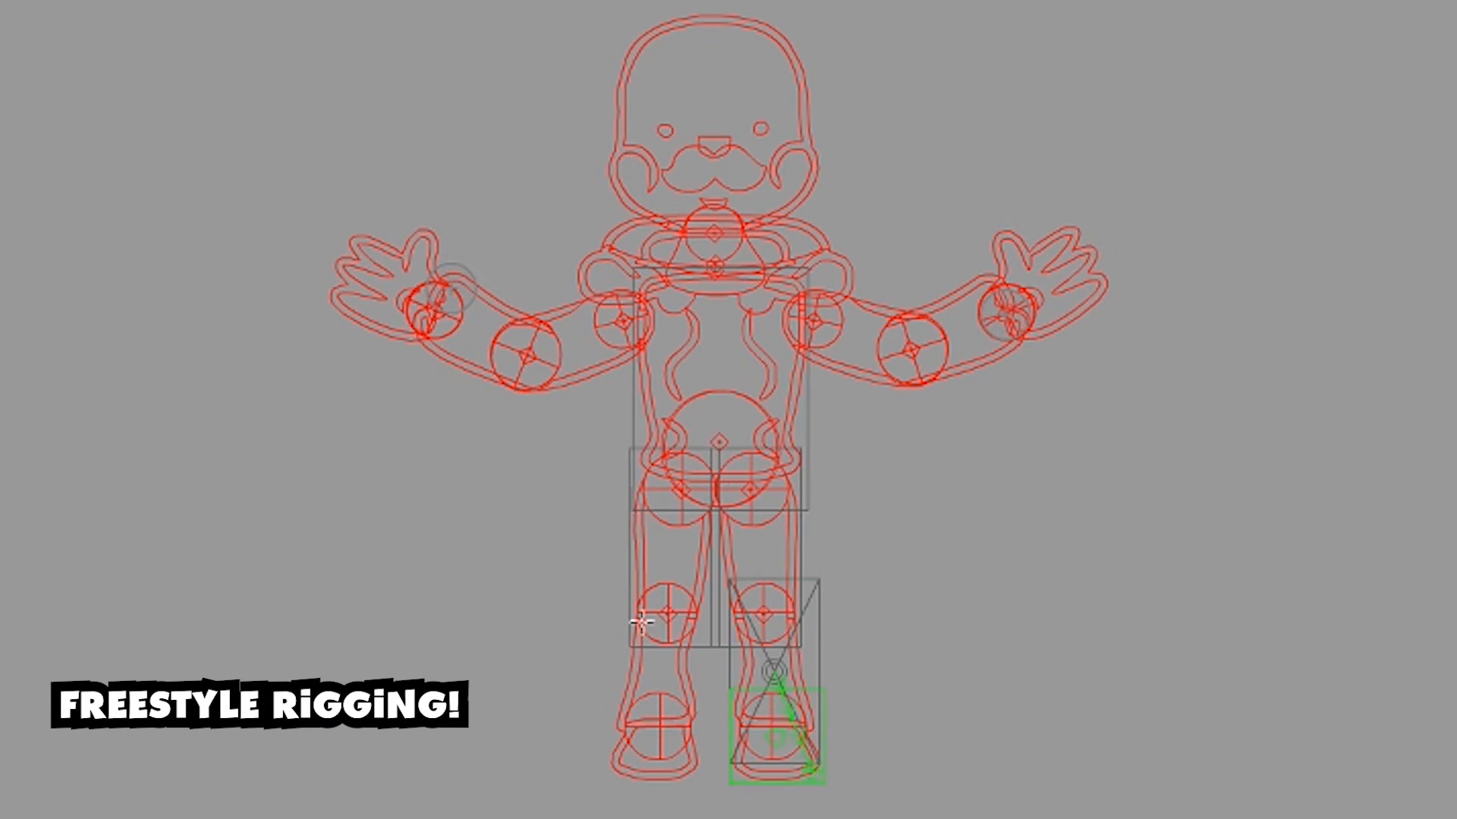
- Chain the left lower leg and shoe, and both arms down to the hands, to the torso with FreeStyle Rigging
left_click_drag(637, 535, 623, 768)
left_click_drag(648, 385, 450, 358)
left_click_drag(464, 355, 371, 319)
left_click_drag(761, 370, 865, 374)
left_click_drag(865, 374, 1068, 314)
- Connect the neck to the torso and the head to the neck with FreeStyle Rigging
left_click_drag(764, 368, 662, 185)
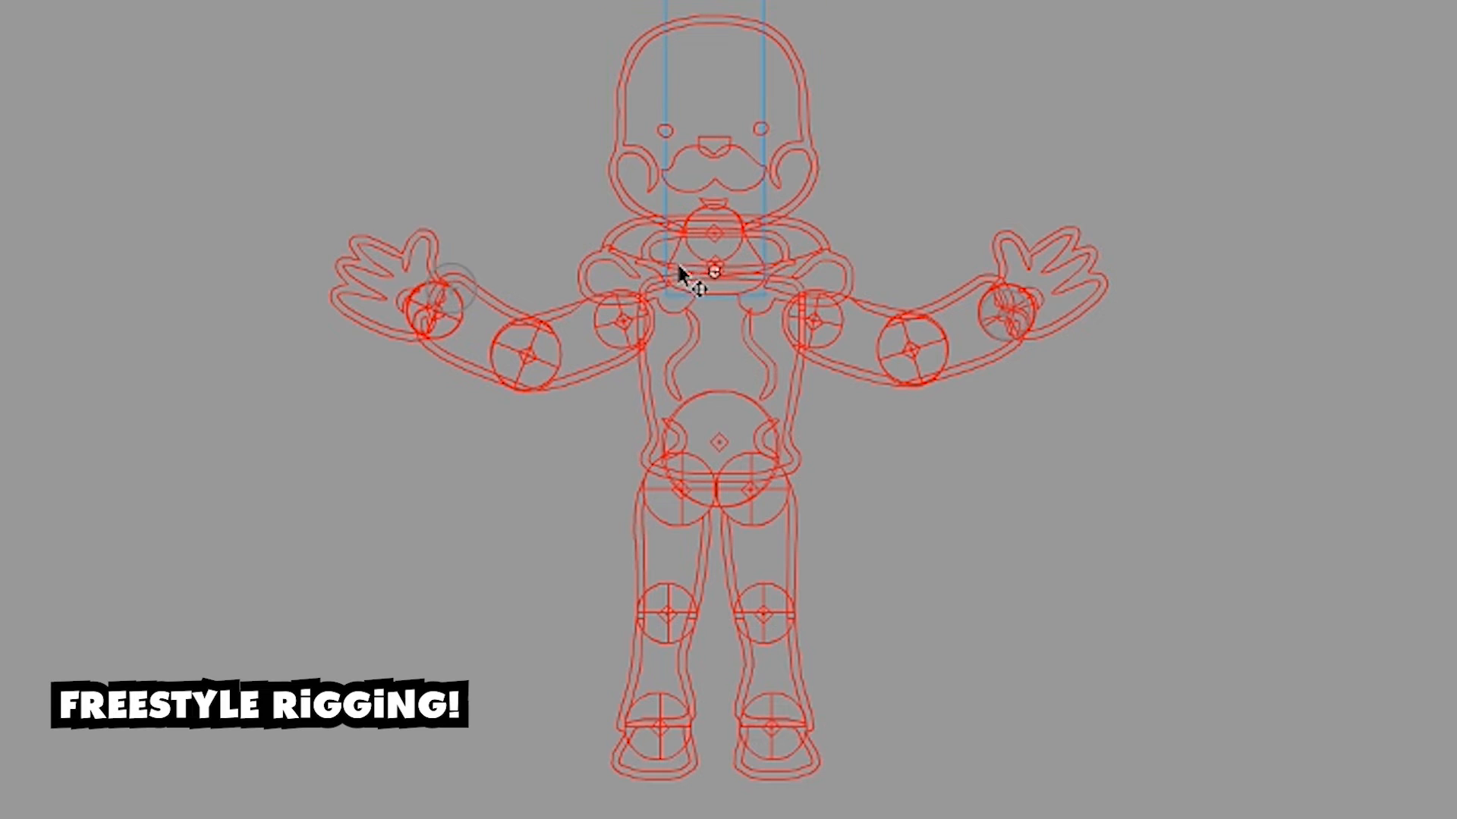
scroll(1411, 319, "up", 3)
left_click(381, 334)
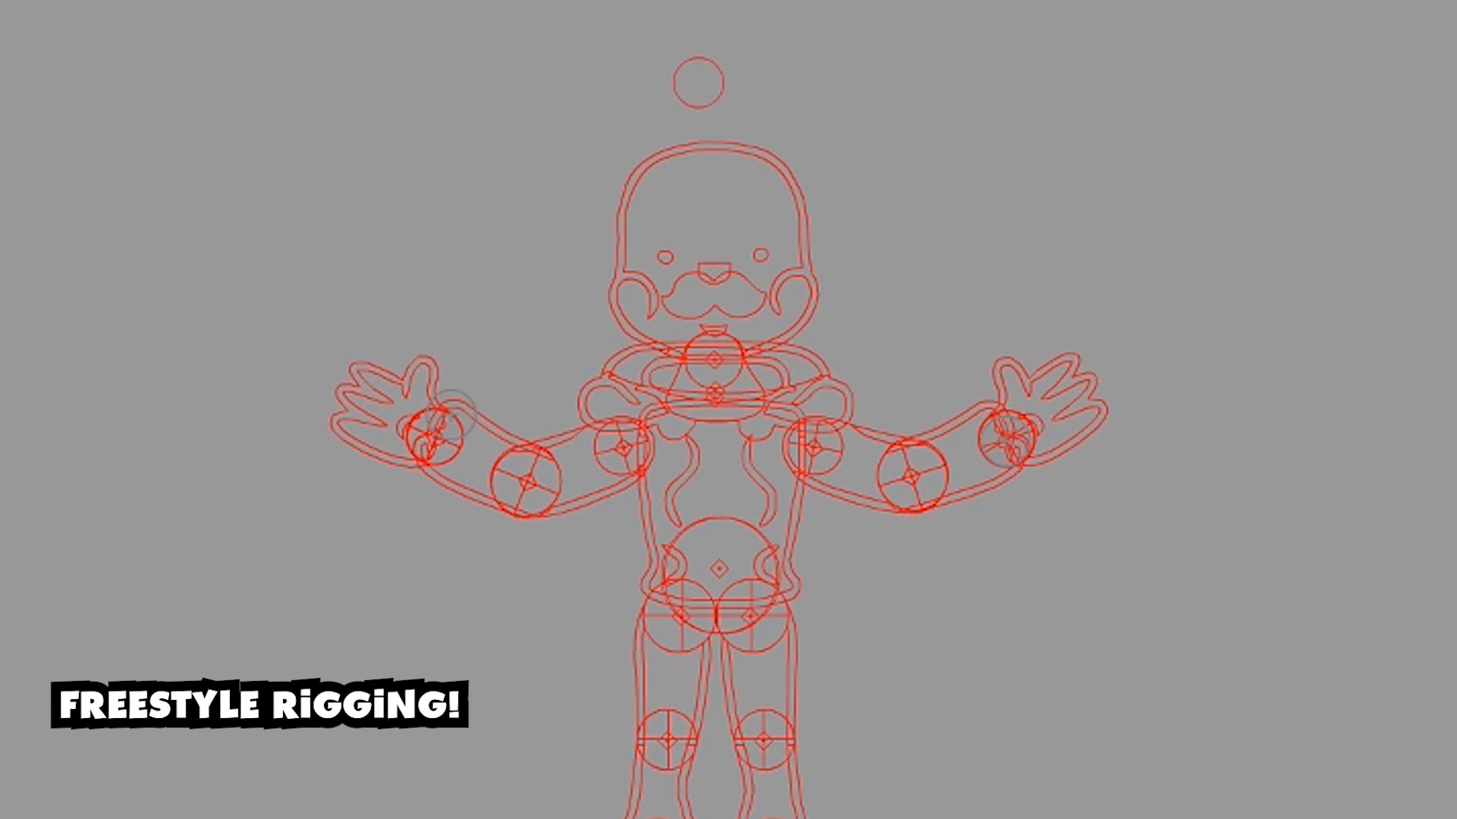
left_click_drag(672, 521, 706, 67)
left_click_drag(686, 383, 627, 237)
left_click_drag(677, 97, 658, 228)
left_click(672, 115)
left_click_drag(646, 385, 673, 351)
- Pull the stray dark circle group off the character's hips and delete it
scroll(1040, 350, "down", 1)
key("ctrl+z")
key("ctrl+z")
left_click(12, 89)
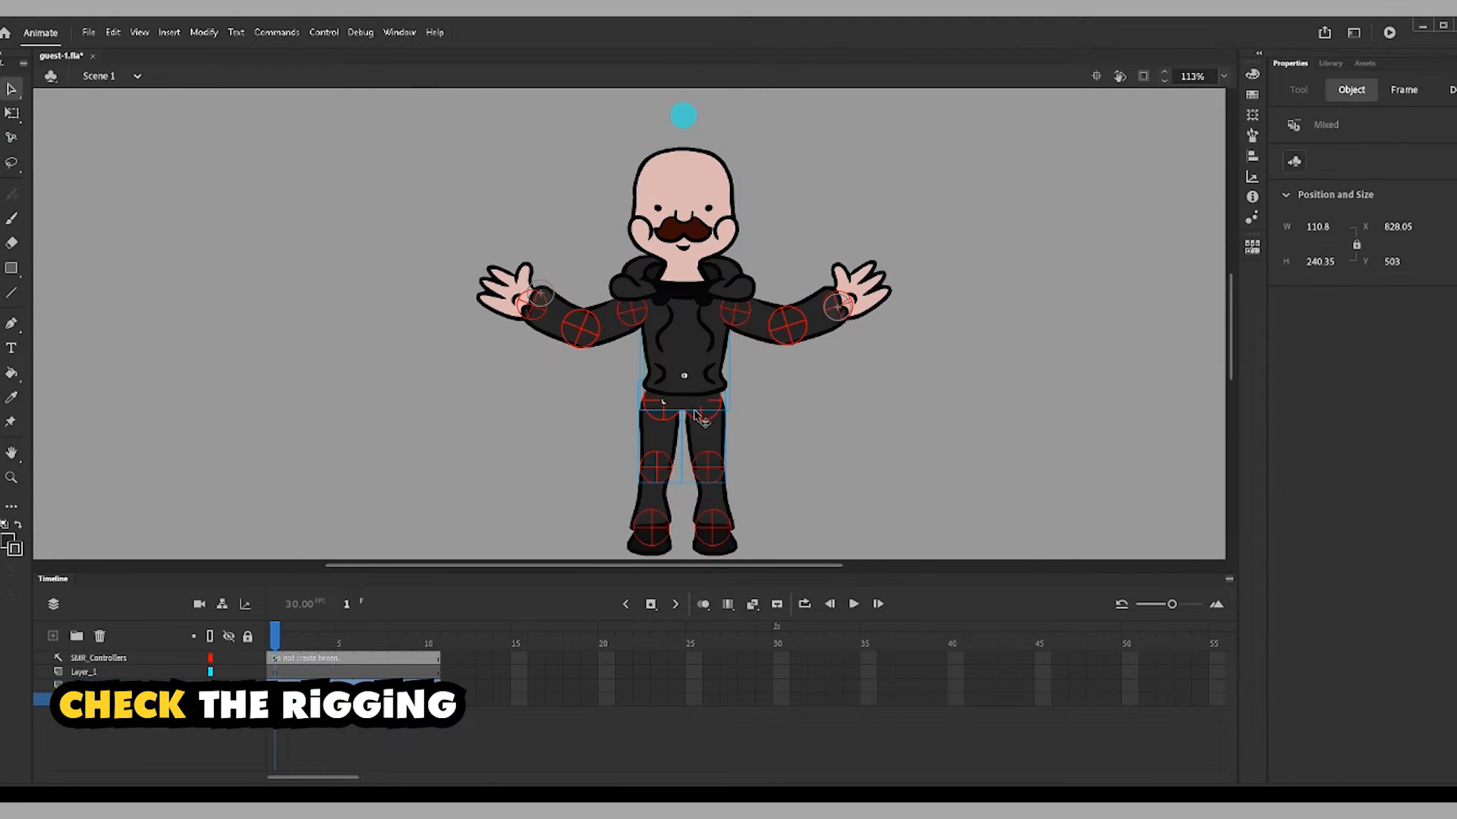
left_click(693, 450, "shift")
left_click_drag(694, 400, 507, 400)
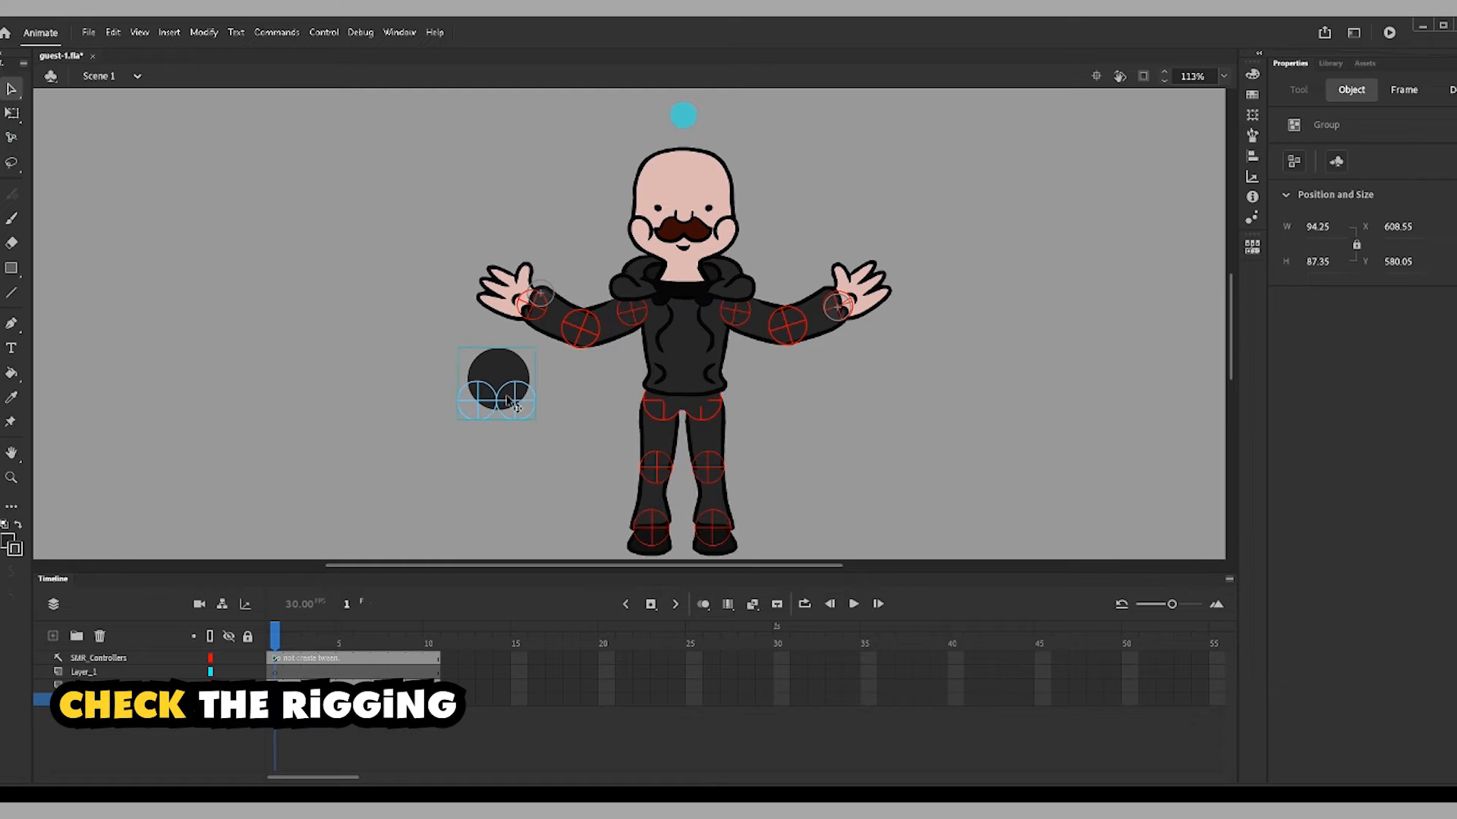
key("Delete")
- Test the rig by moving the torso slightly, and undo the movement
left_click(11, 137)
mouse_move(685, 363)
left_mouse_down()
mouse_move(711, 348)
mouse_move(681, 372)
left_mouse_up()
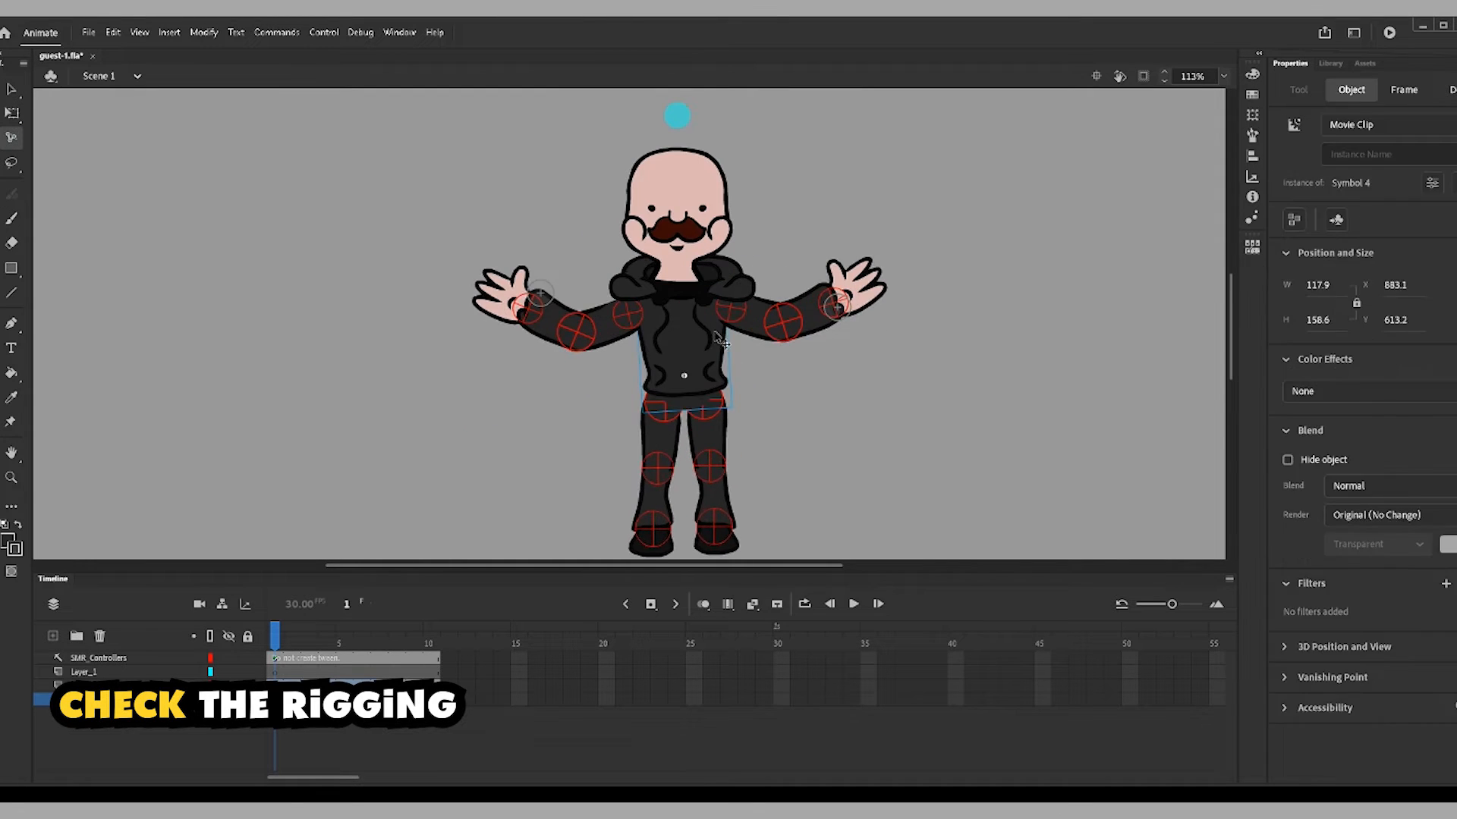
key("ctrl+z")
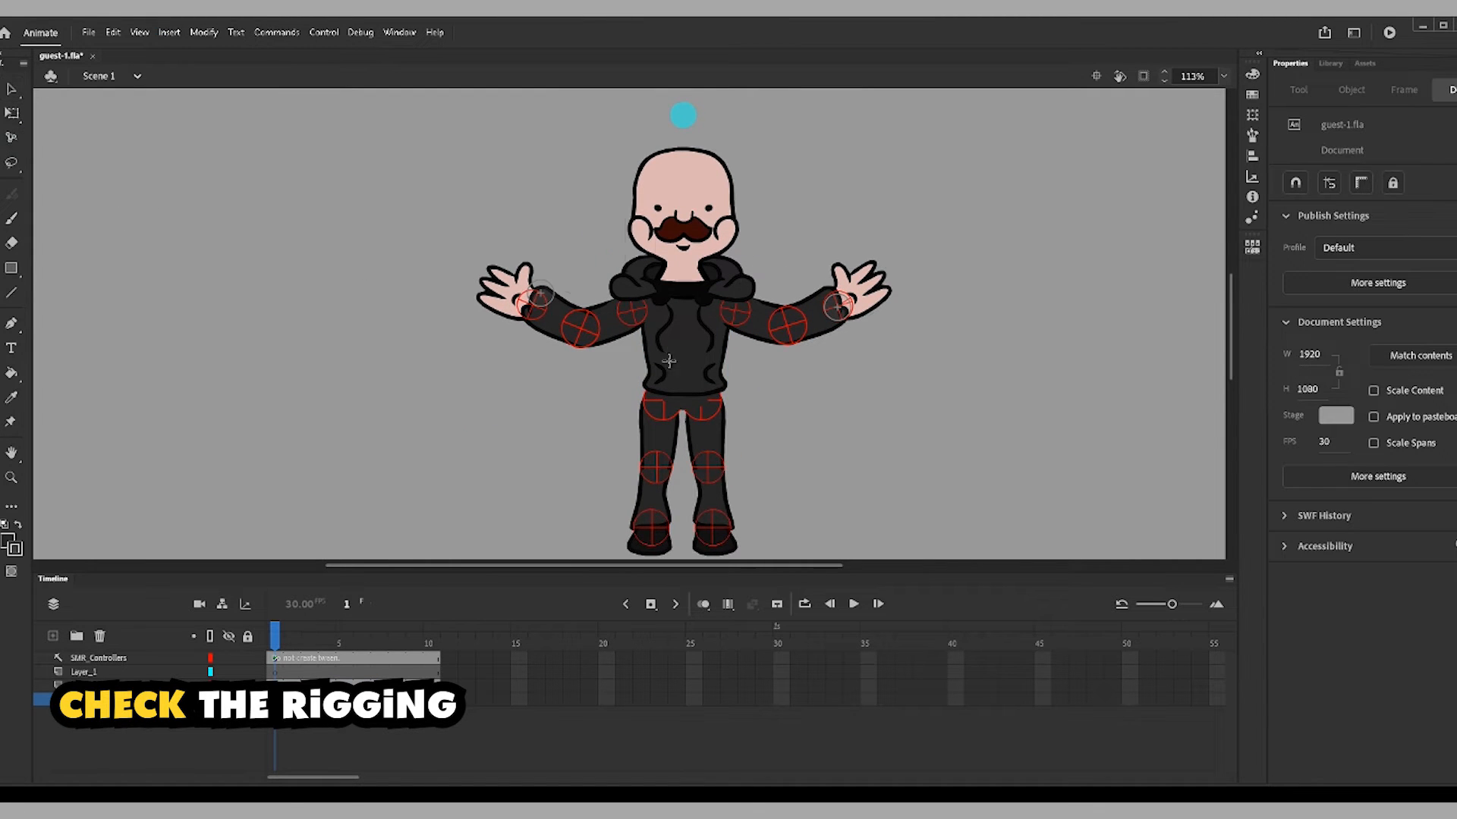
- Pull the front and back collar pieces away from the body to check them, and undo both moves
left_click(621, 281)
left_click_drag(621, 281, 389, 215)
key("v")
left_click_drag(728, 279, 913, 190)
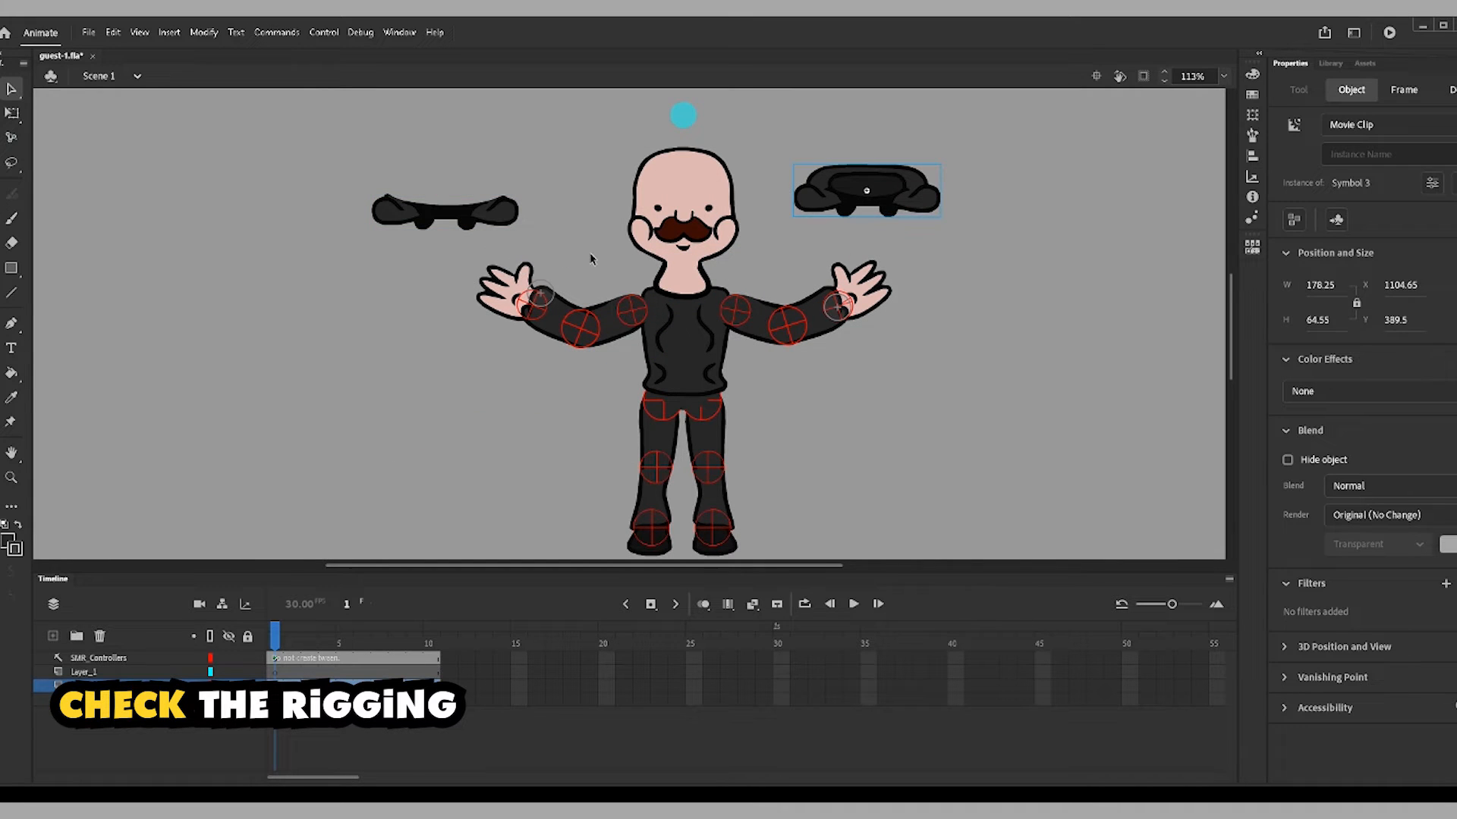
key("ctrl+z")
key("ctrl+z")
- Select the front and back collar pieces and weld them to the torso
left_click(176, 235)
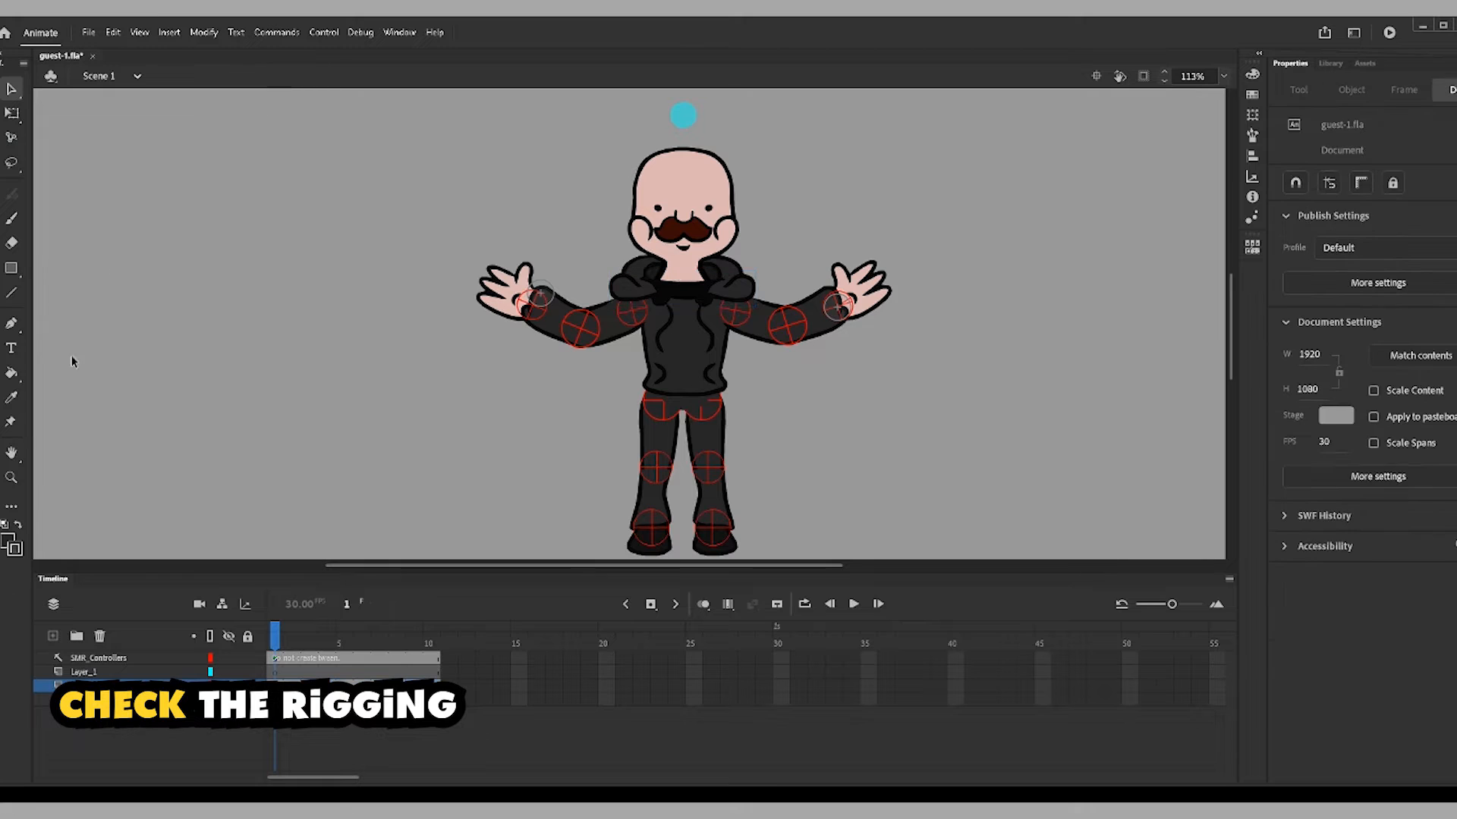
left_click(11, 477)
left_click_drag(448, 220, 941, 377)
key("m")
left_click_drag(603, 455, 493, 242)
left_click(10, 477)
left_click(603, 379)
left_click(603, 380)
left_click(11, 89)
left_click(175, 235)
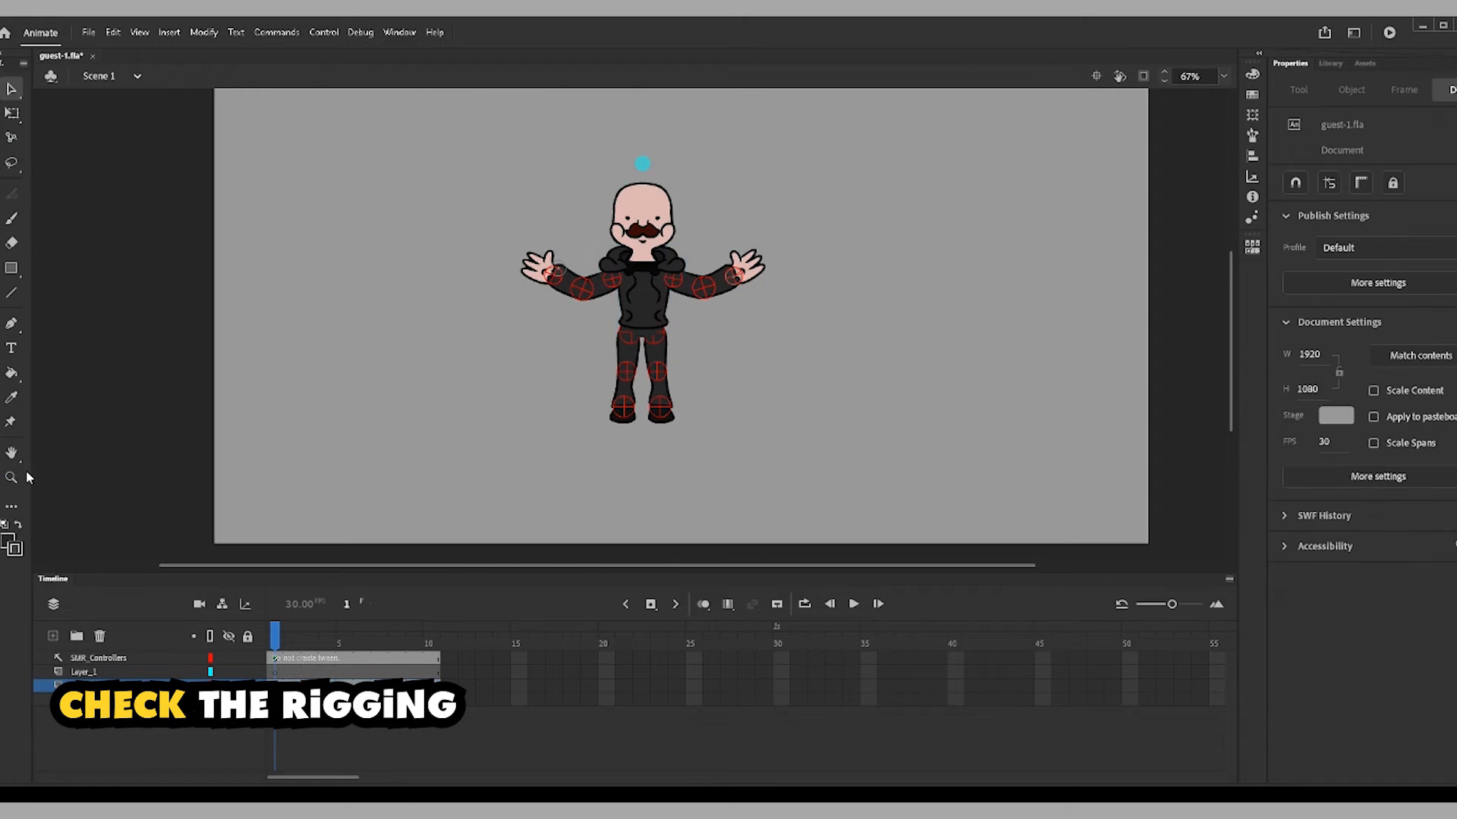
left_click(11, 477)
left_click_drag(486, 167, 888, 408)
left_click_drag(416, 352, 515, 365)
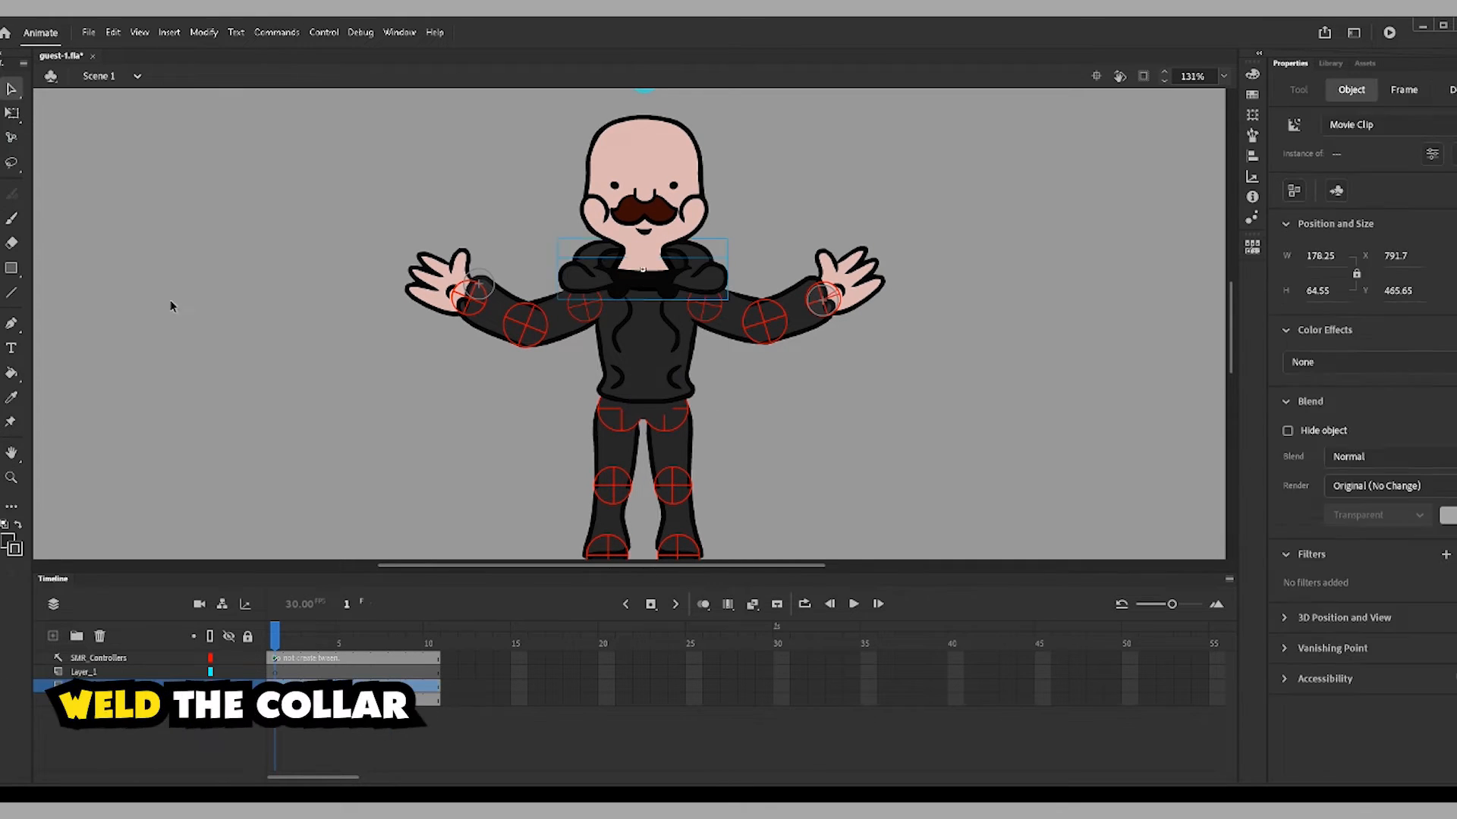
- Test how the collar follows the body by shifting the torso, and undo the movement
key("w")
mouse_move(657, 338)
left_mouse_down()
mouse_move(673, 338)
mouse_move(634, 337)
mouse_move(672, 337)
mouse_move(655, 336)
left_mouse_up()
key("ctrl+z")
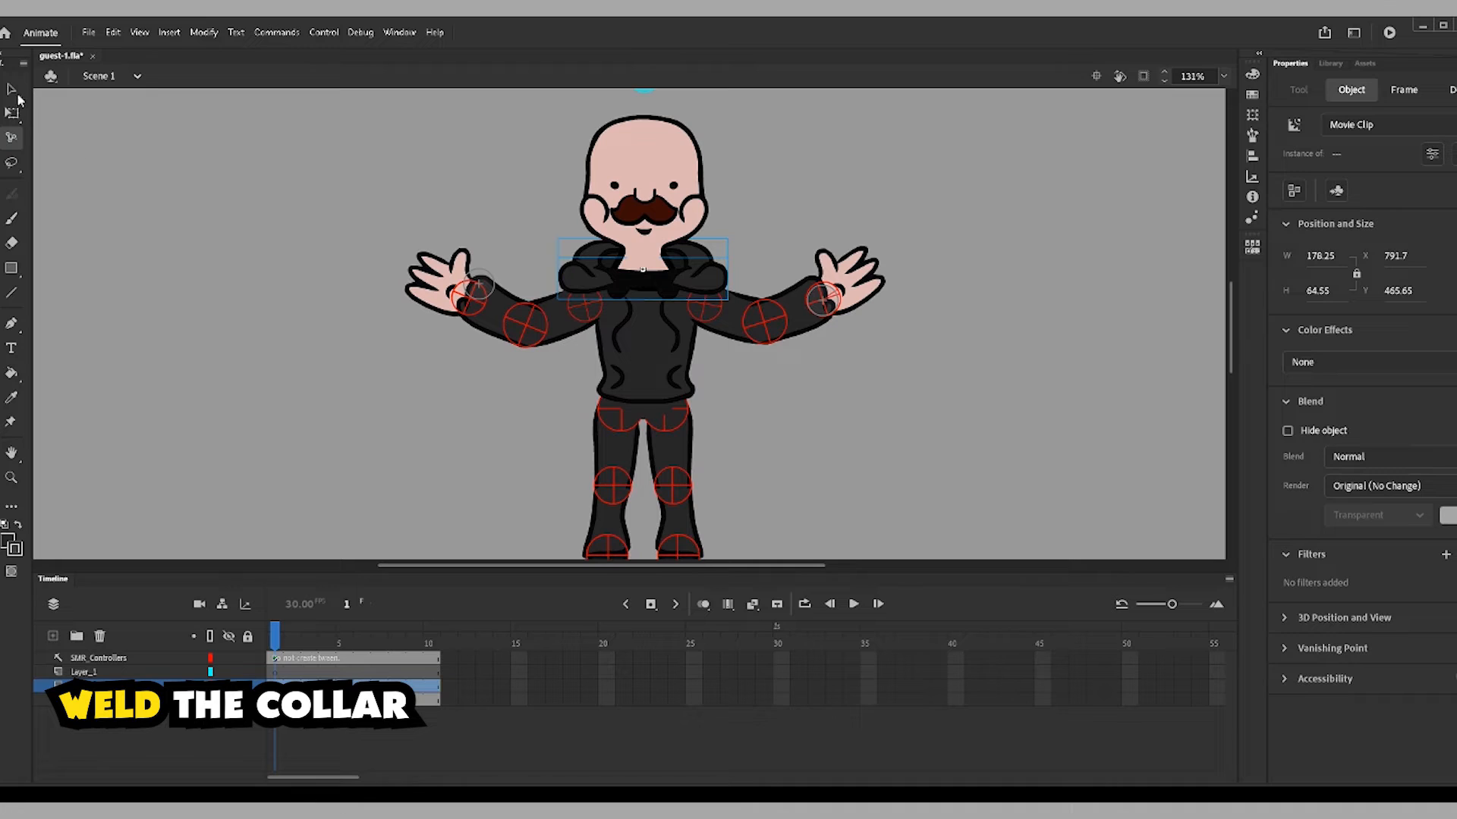
key("v")
left_click(294, 271)
left_click(569, 296)
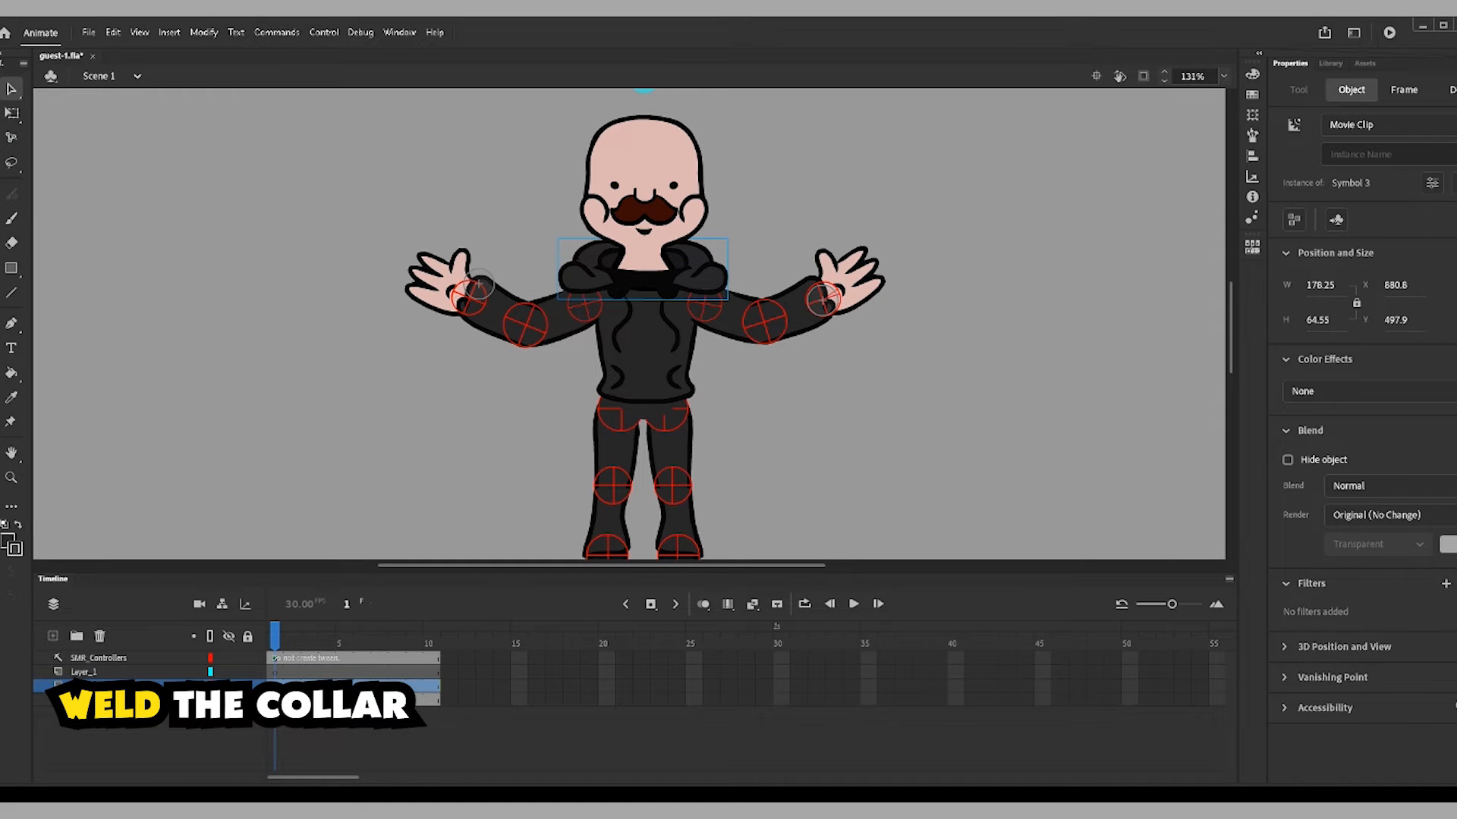
left_click(645, 357)
- Rename the library symbols Symbol 1 and Symbol 2 as head and neck
left_click(1330, 65)
left_click(1291, 317)
right_click(1314, 315)
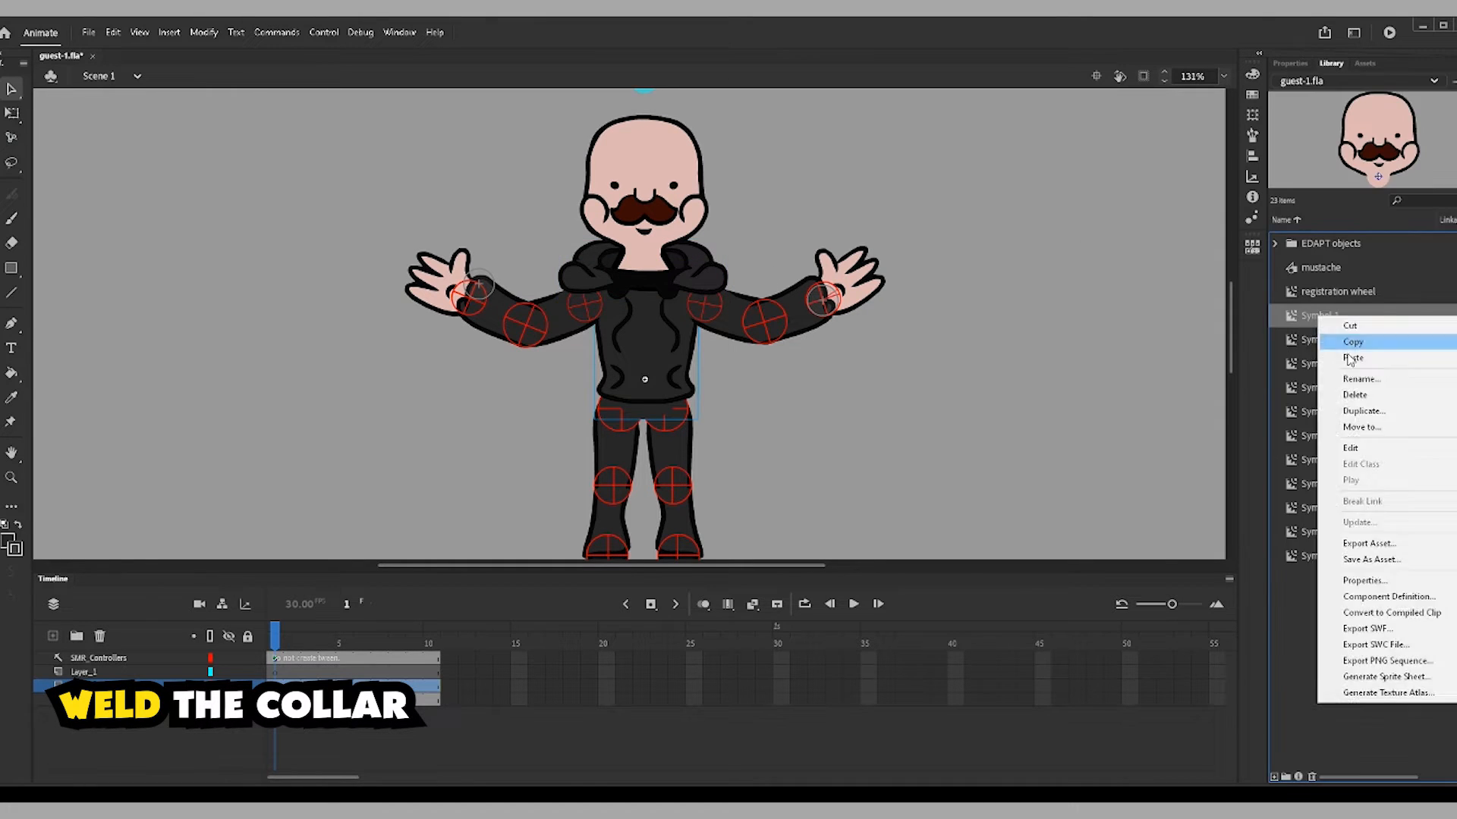
left_click(1358, 376)
type("head")
key("Tab")
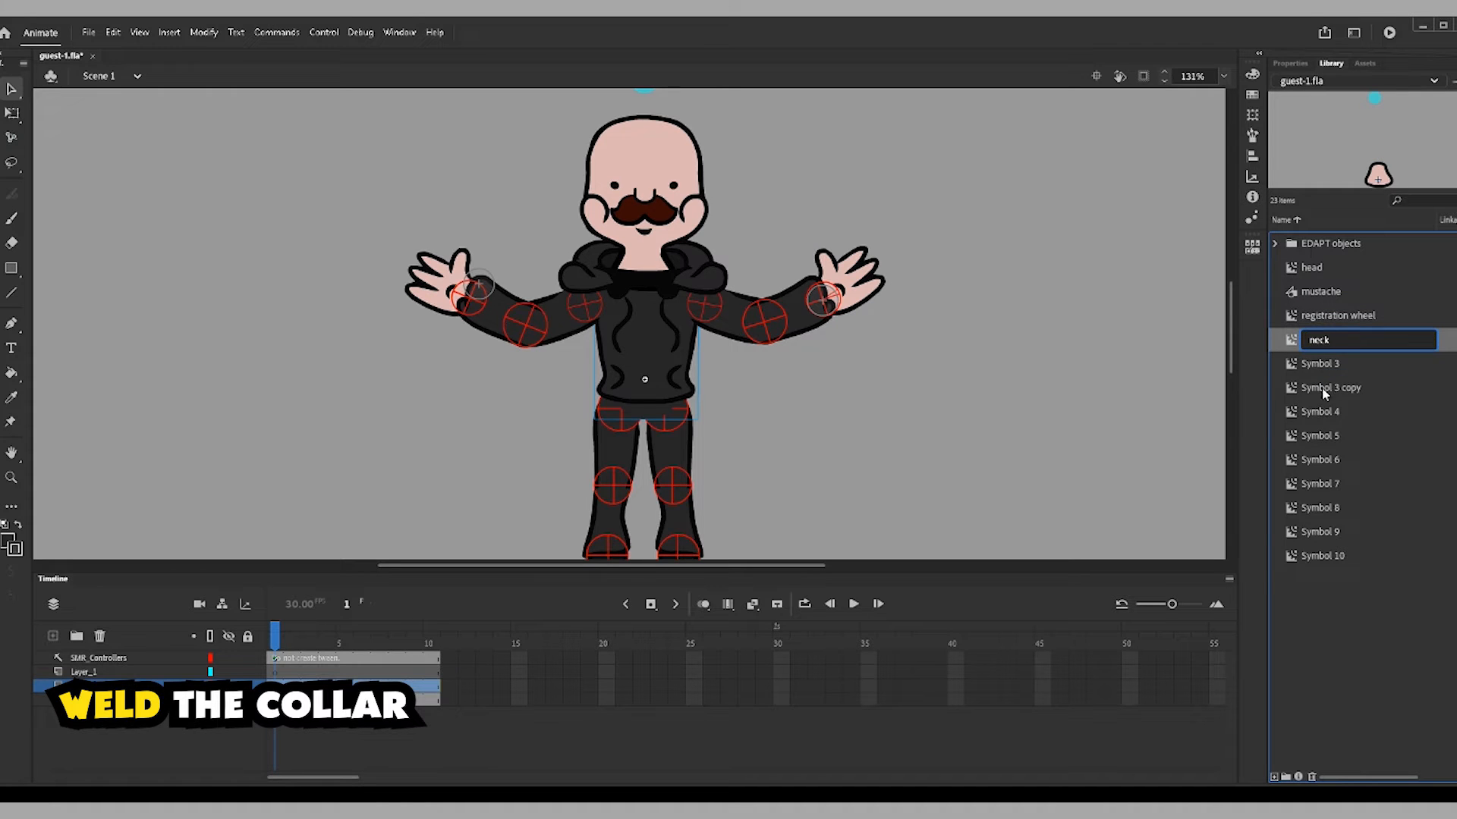
- Rename Symbol 3 as collar, Symbol 3 copy as collar (FRONT) and Symbol 4 as chest in the library
key("Tab")
key("Tab")
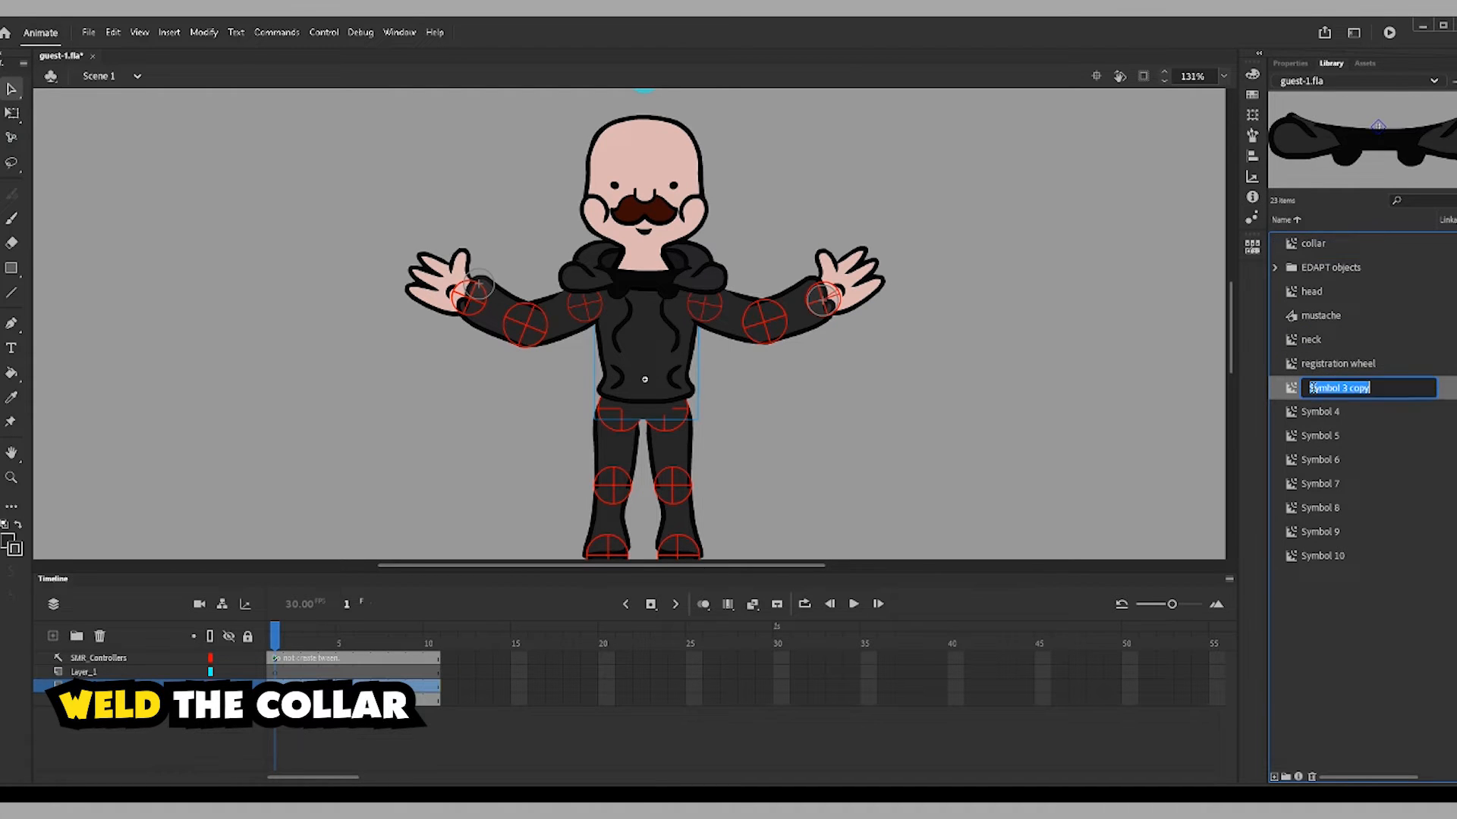
type("collar (FRONT)")
key("Tab")
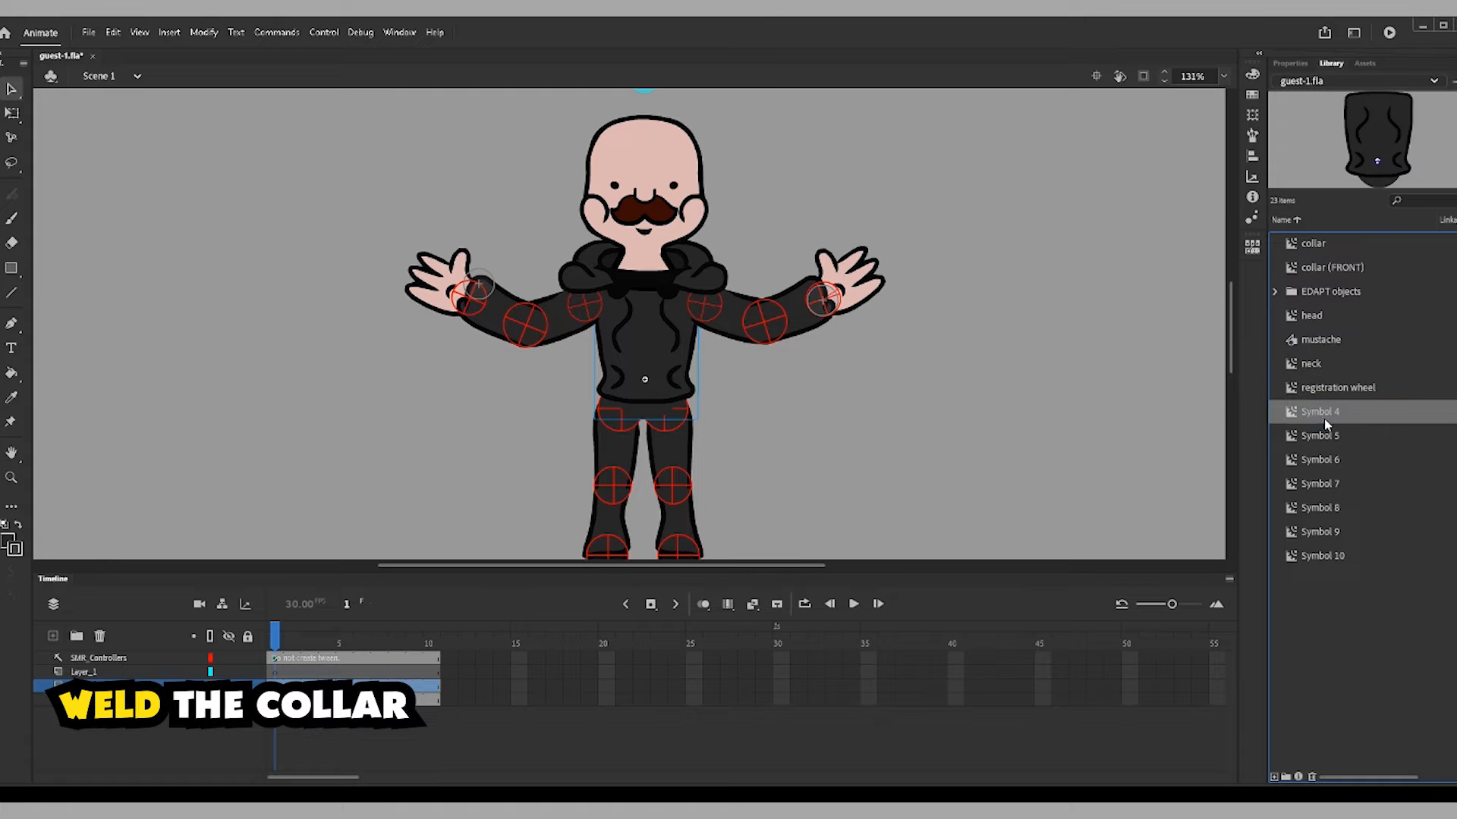
type("chest")
left_click(1321, 437)
- Rename Symbol 7 as hand, Symbol 8 as foot and Symbol 9 as leg in the library
left_click(1317, 461)
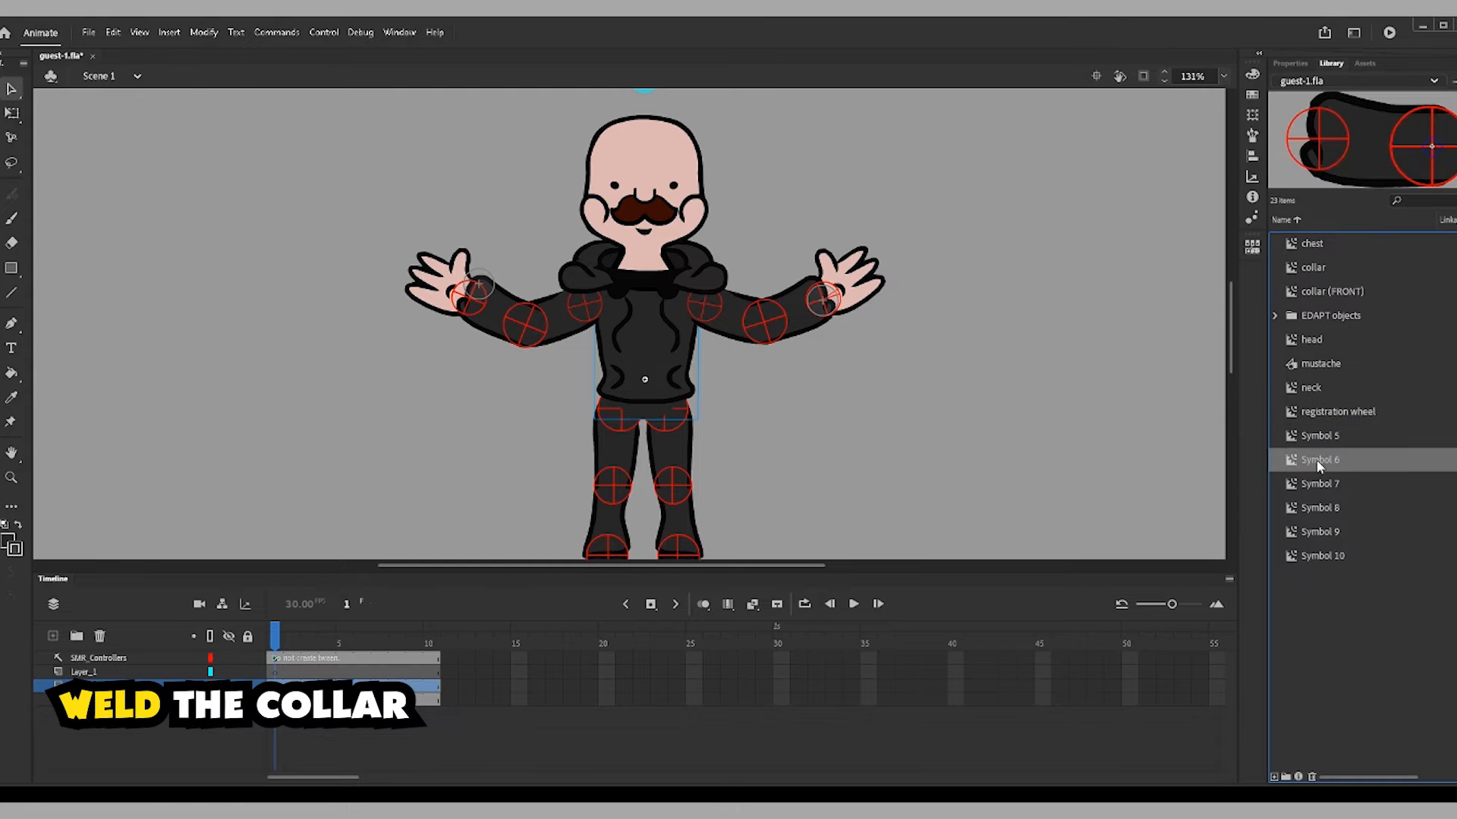
left_click(1320, 485)
left_click(1324, 515)
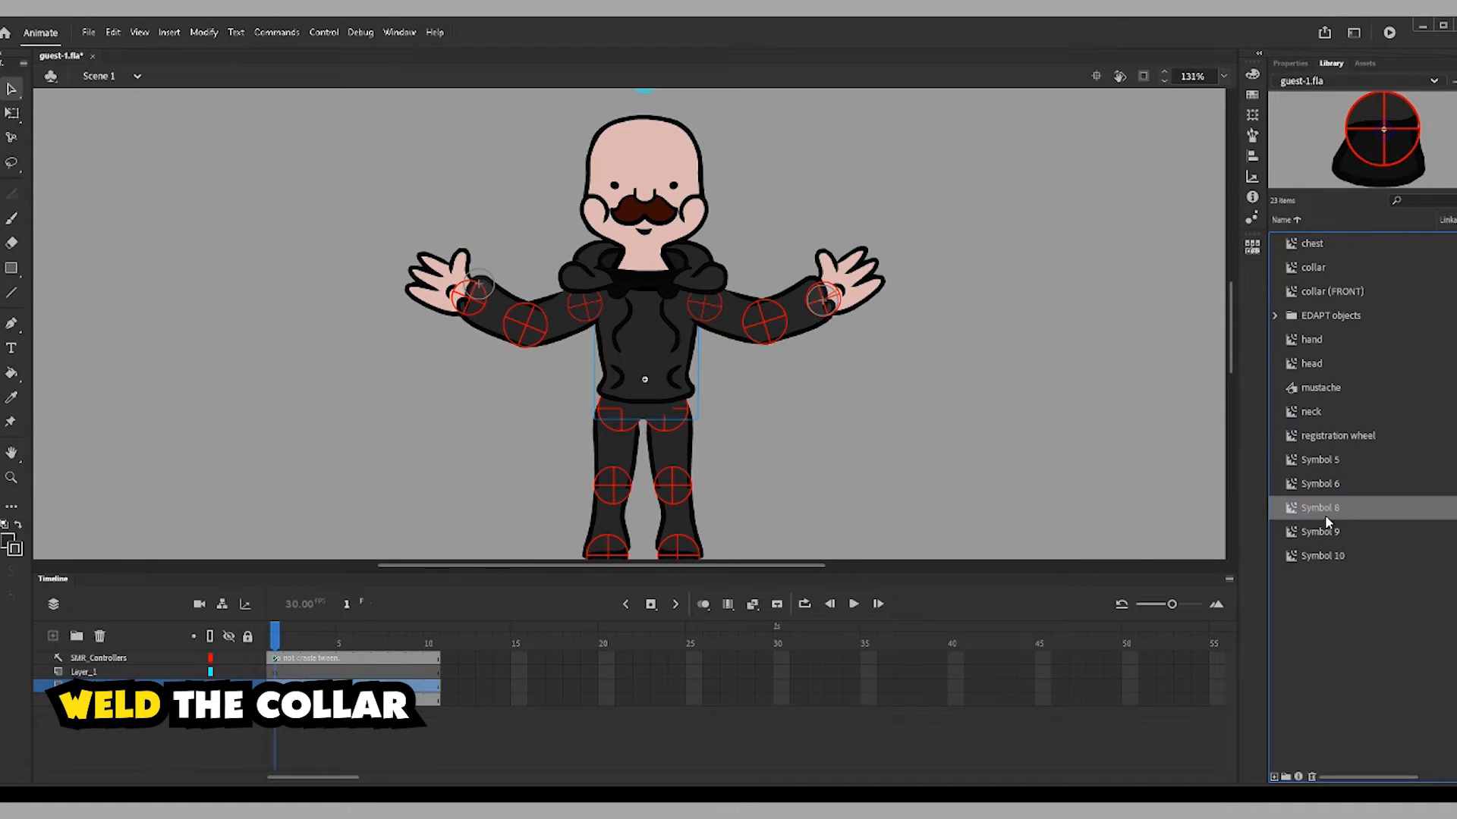
type("foot")
left_click(1309, 534)
double_click(1309, 535)
type("leg")
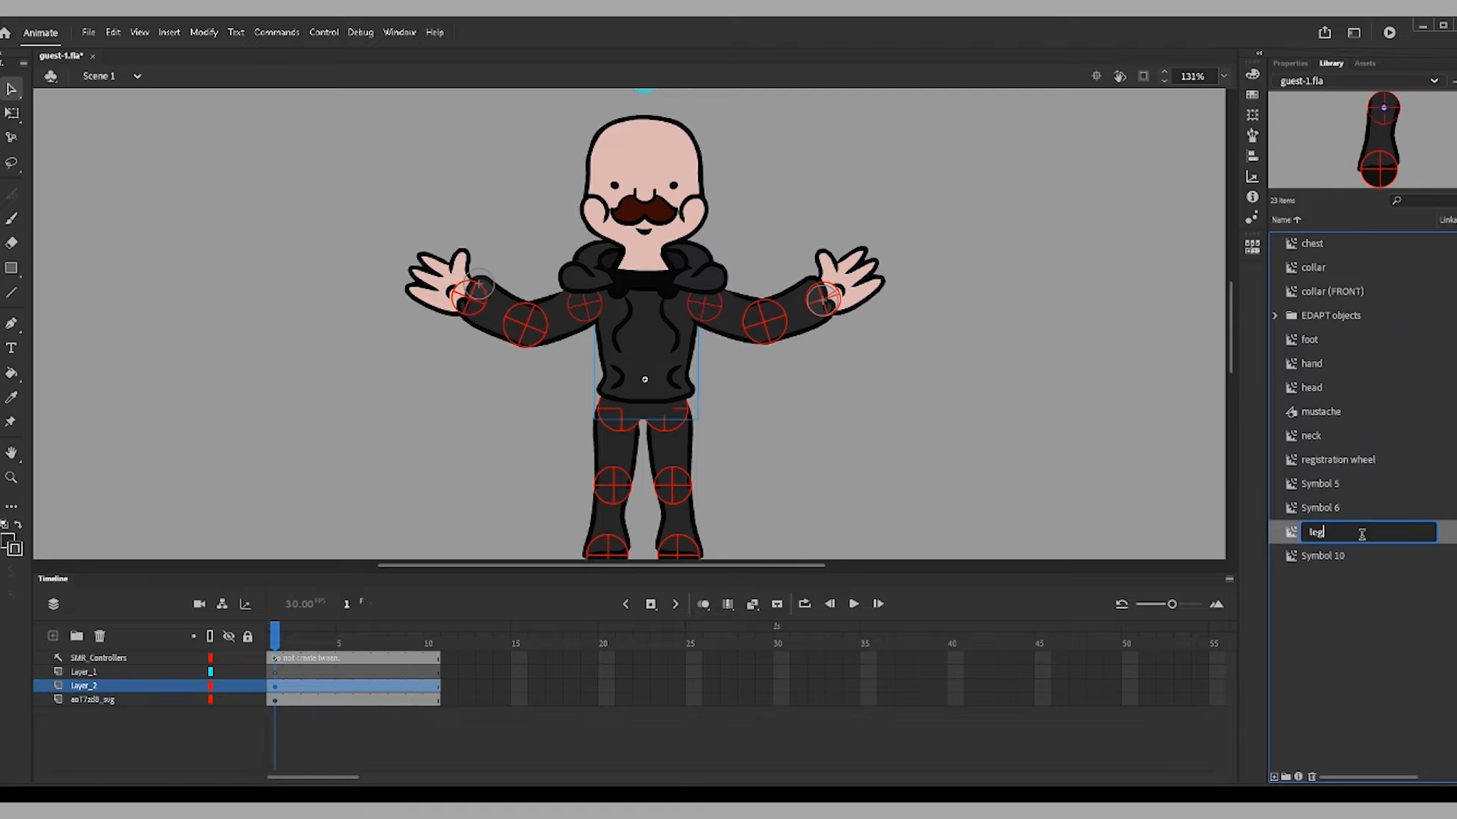
- Rename the upper leg symbol, Symbol 10, as thigh in the library
left_click(1322, 556)
double_click(1322, 554)
type("thigh")
left_click(1316, 416)
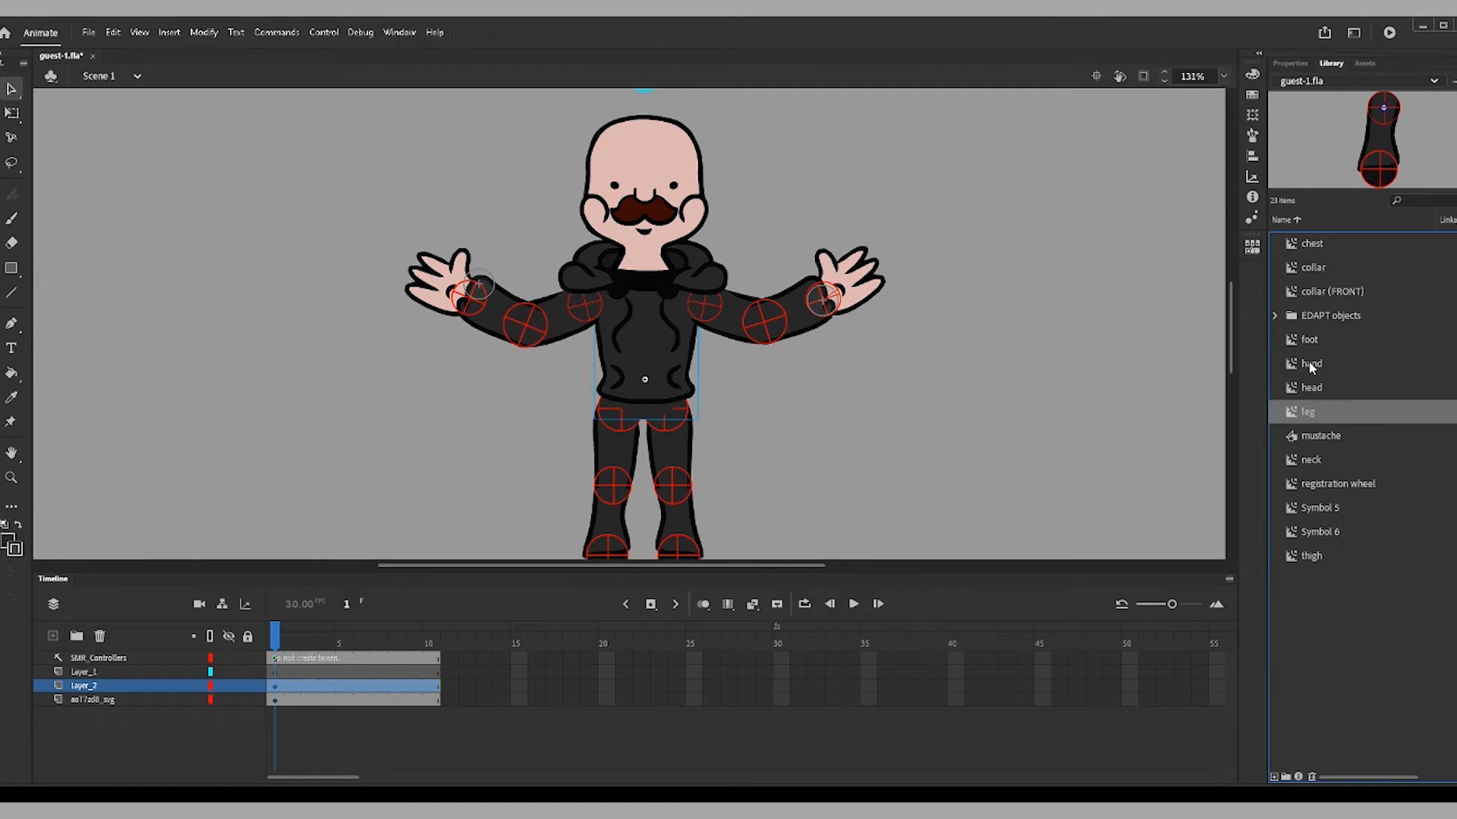
- Rename Symbol 6 as forearm and Symbol 5 as bicep in the library
left_click(1327, 510)
left_click(1327, 529)
double_click(1322, 530)
type("forearm")
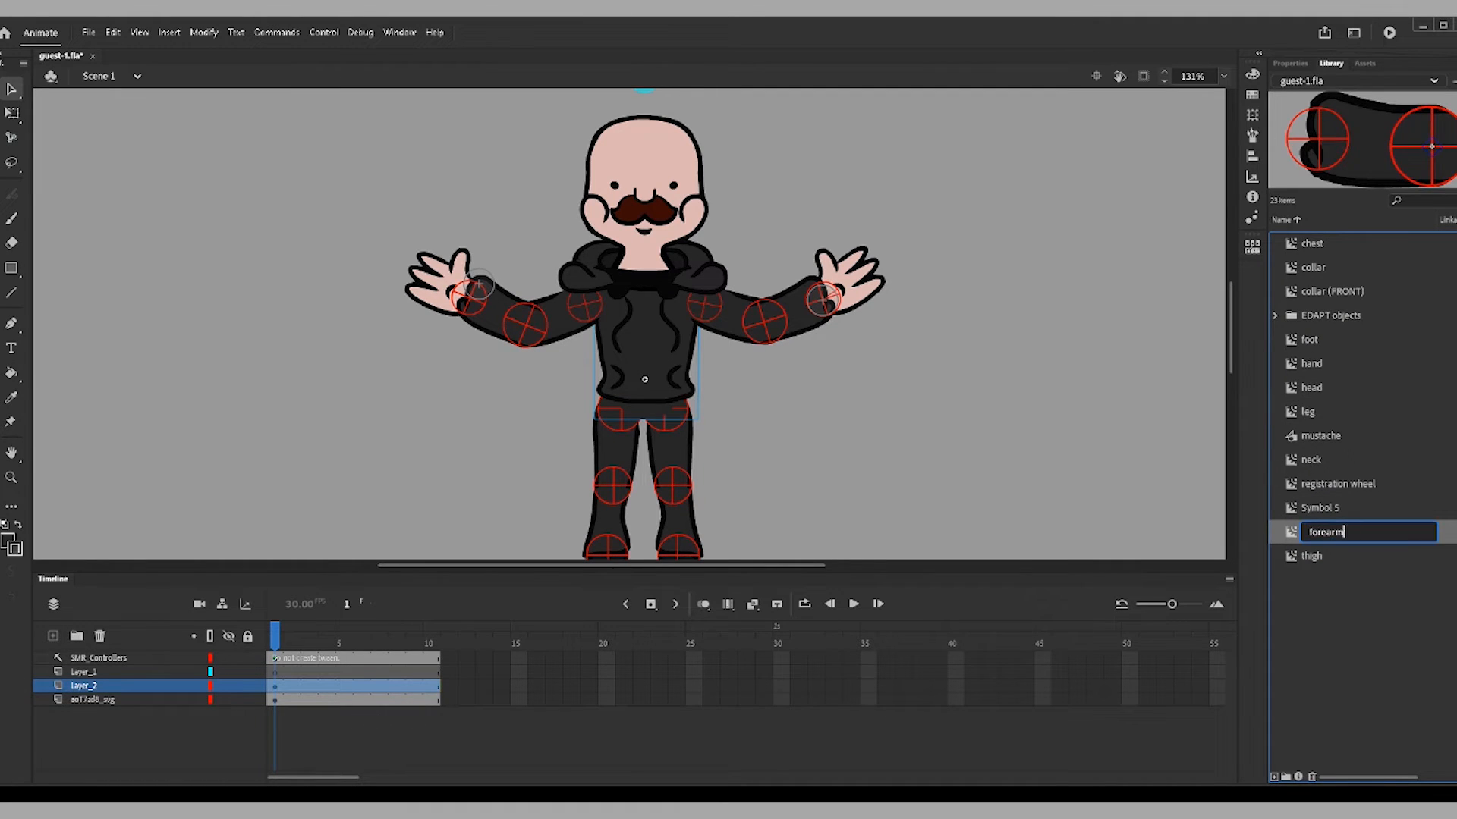
left_click(1313, 512)
double_click(1319, 531)
type("bice")
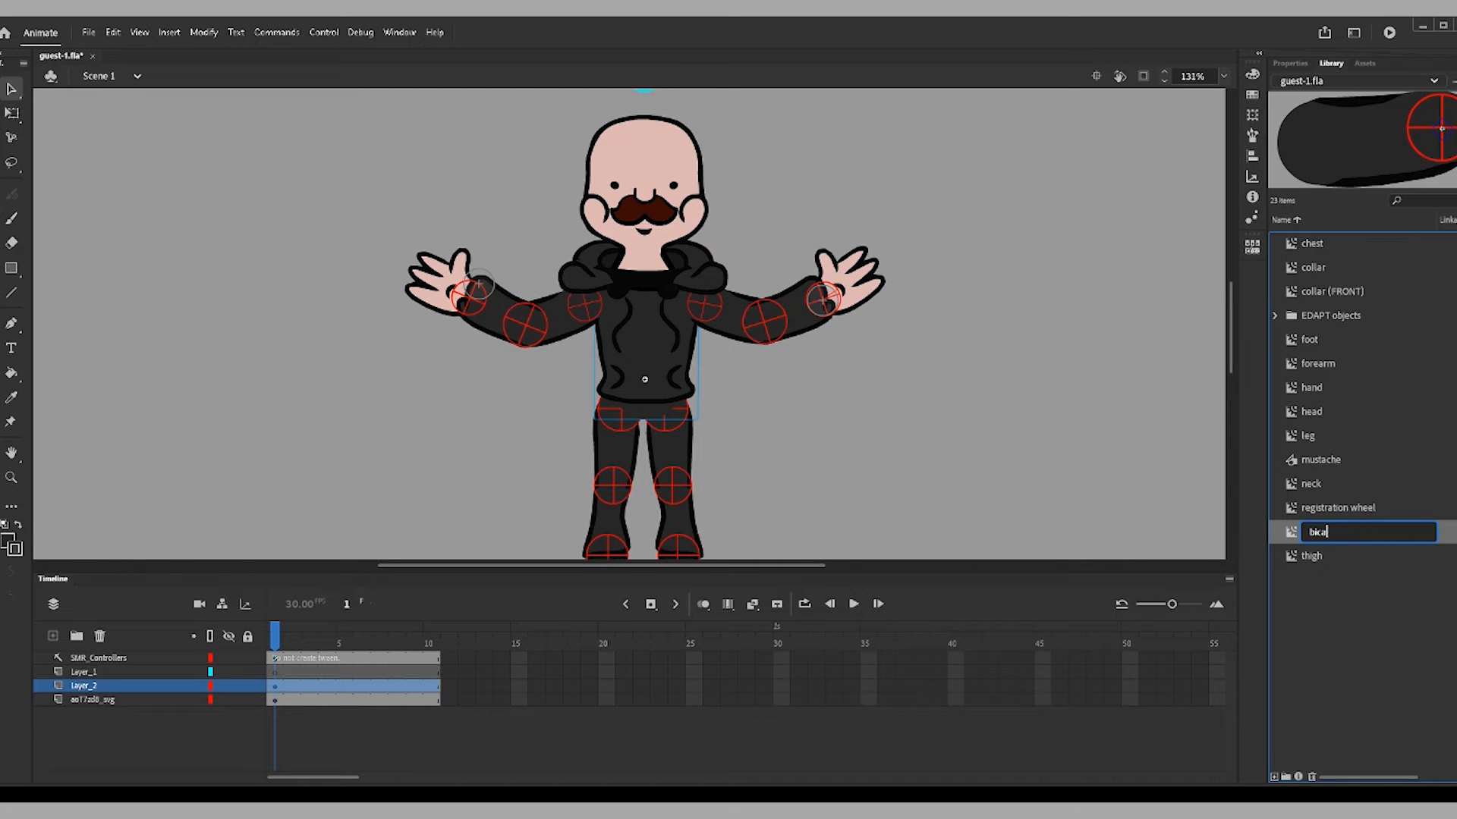
type("p")
key("Return")
- Open the Smart Magnet Rig panel beside the character and display the torso's rig connections as a graph
left_click(472, 453)
mouse_move(473, 454)
left_mouse_down()
mouse_move(475, 423)
mouse_move(465, 433)
left_mouse_up()
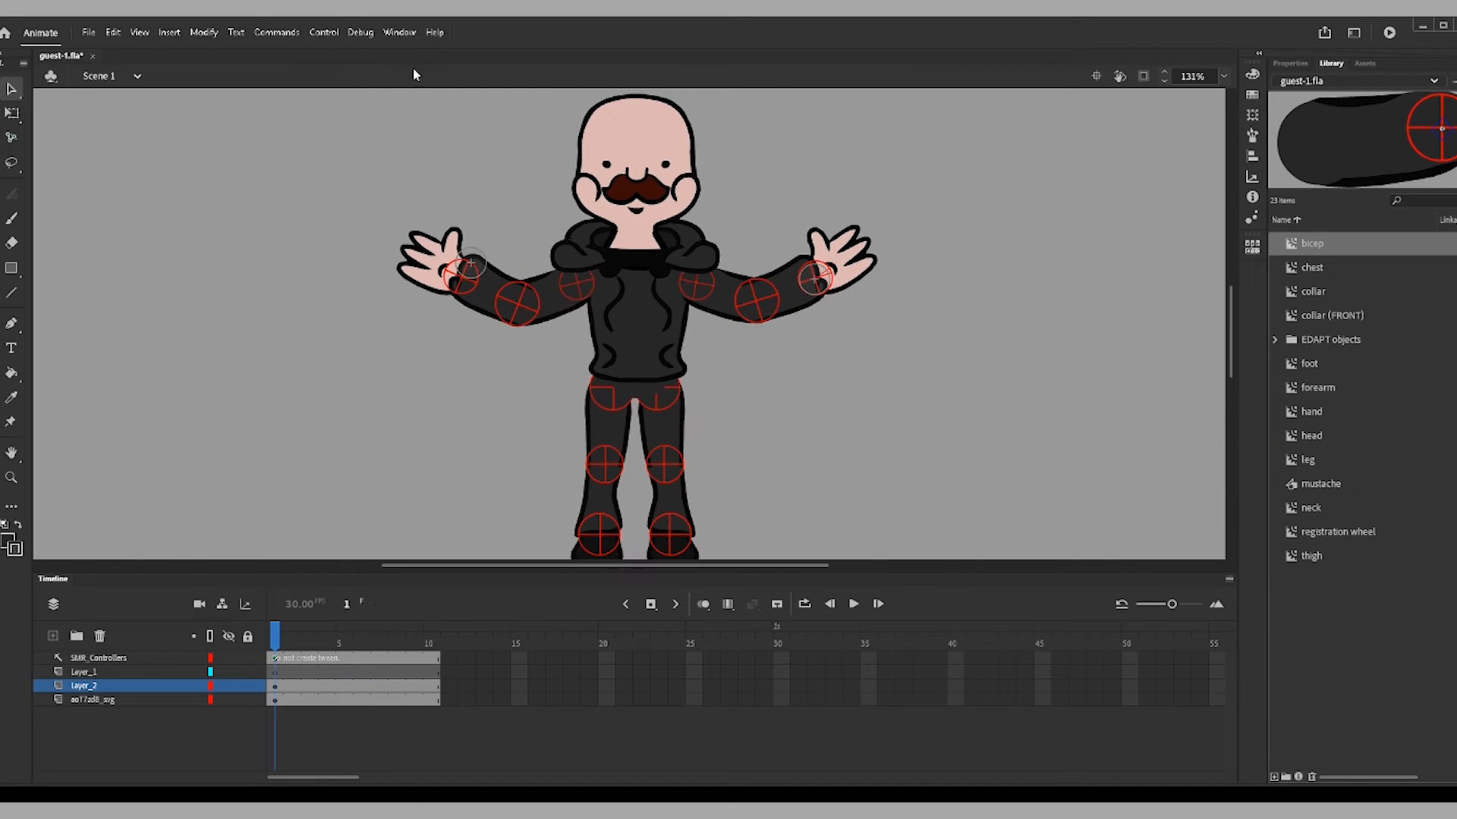
left_click(399, 32)
mouse_move(434, 86)
left_click(705, 102)
left_click_drag(1034, 143, 972, 132)
left_click(637, 345)
left_click(919, 520)
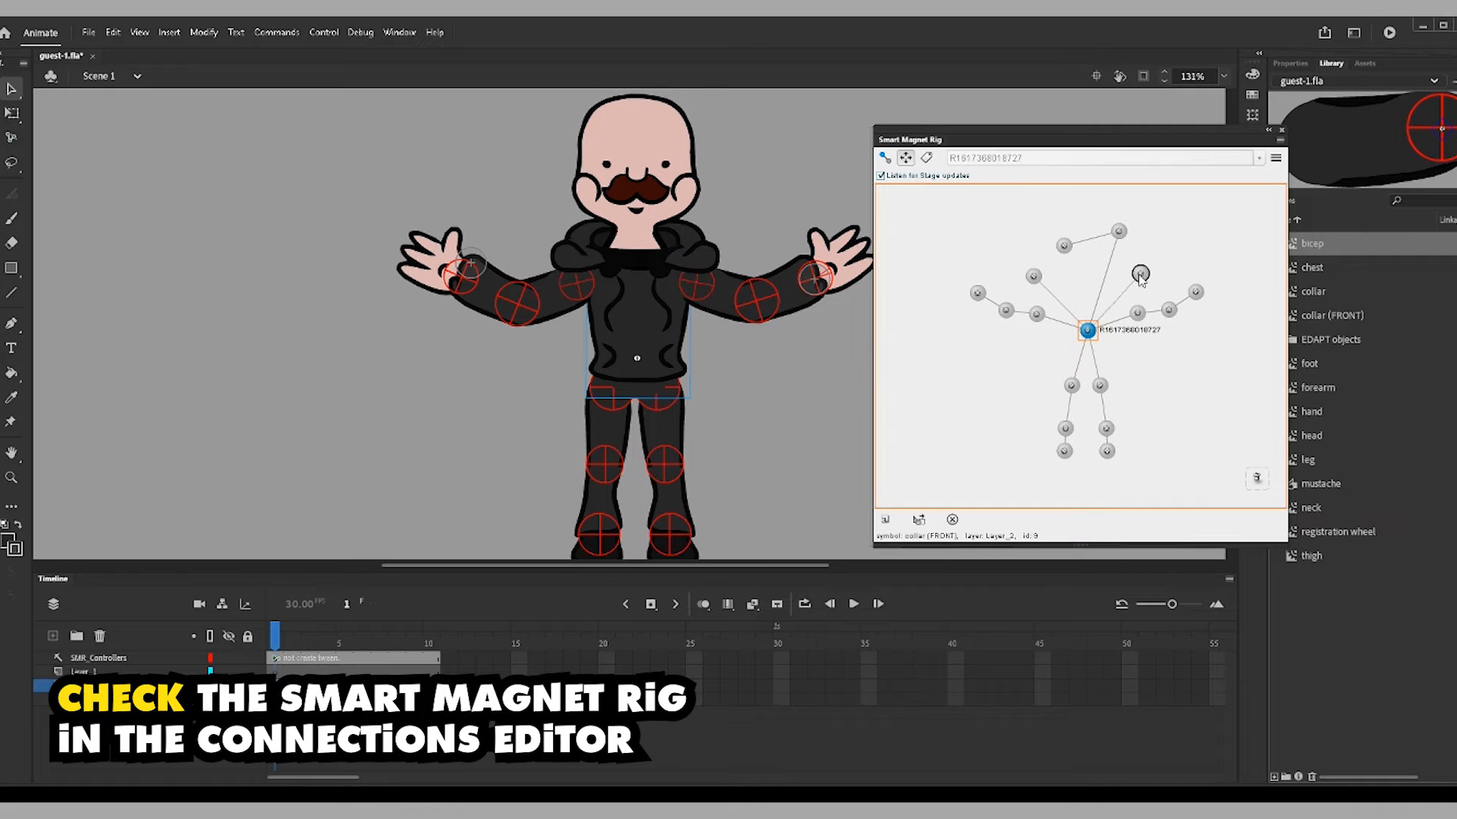
- Test the rig by swinging the head and neck and shifting the torso, and undo the torso movement
left_click(9, 140)
mouse_move(622, 129)
left_mouse_down()
mouse_move(552, 152)
mouse_move(617, 127)
left_mouse_up()
left_click_drag(616, 127, 583, 231)
mouse_move(603, 164)
left_mouse_down()
mouse_move(645, 172)
mouse_move(588, 172)
left_mouse_up()
left_click_drag(589, 172, 597, 171)
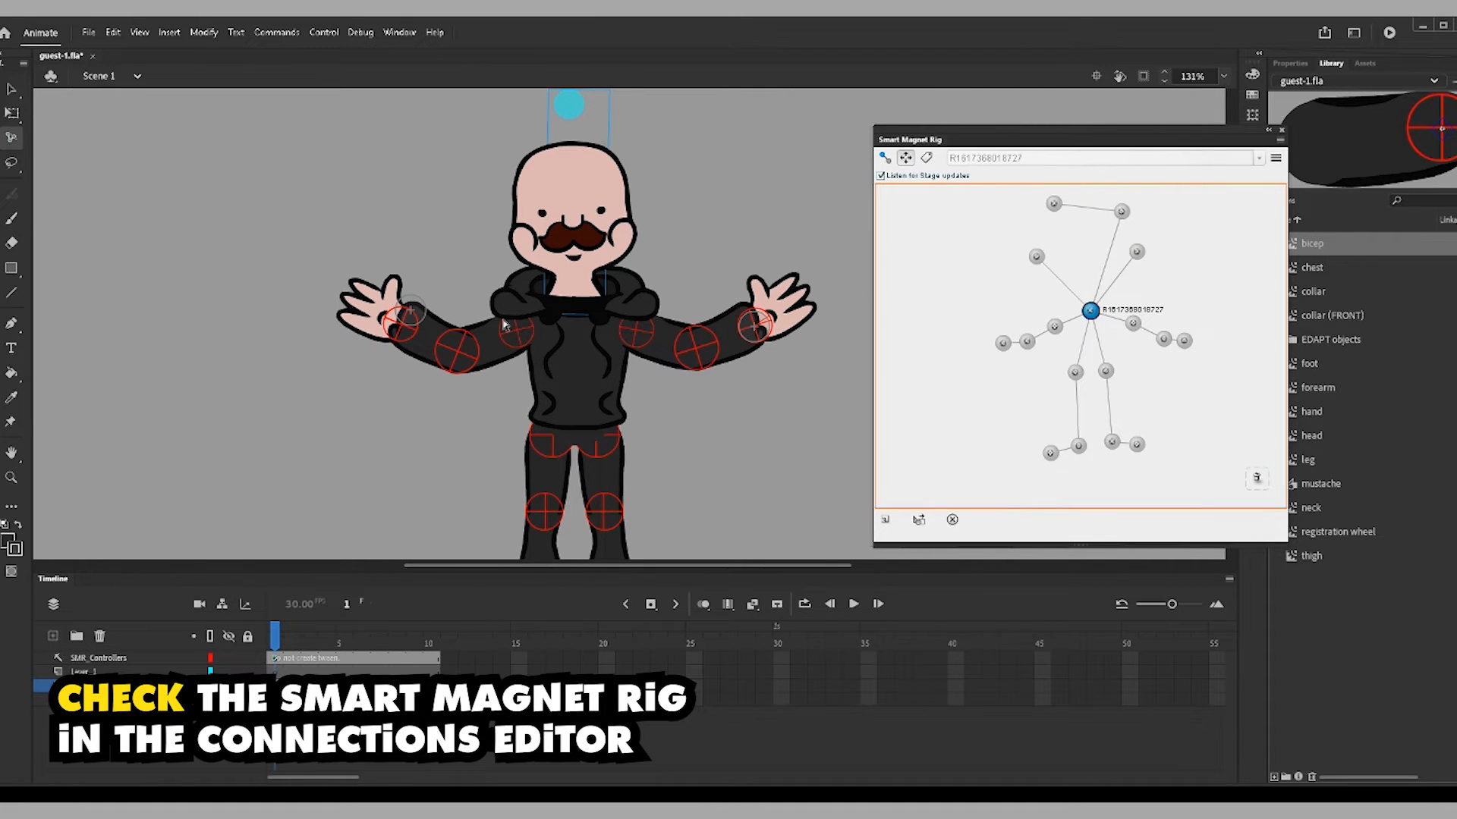
mouse_move(563, 371)
left_mouse_down()
mouse_move(602, 351)
mouse_move(548, 359)
left_mouse_up()
key("ctrl+z")
- Try dragging a collar piece off the body and moving the torso again, and undo both changes
left_click(13, 91)
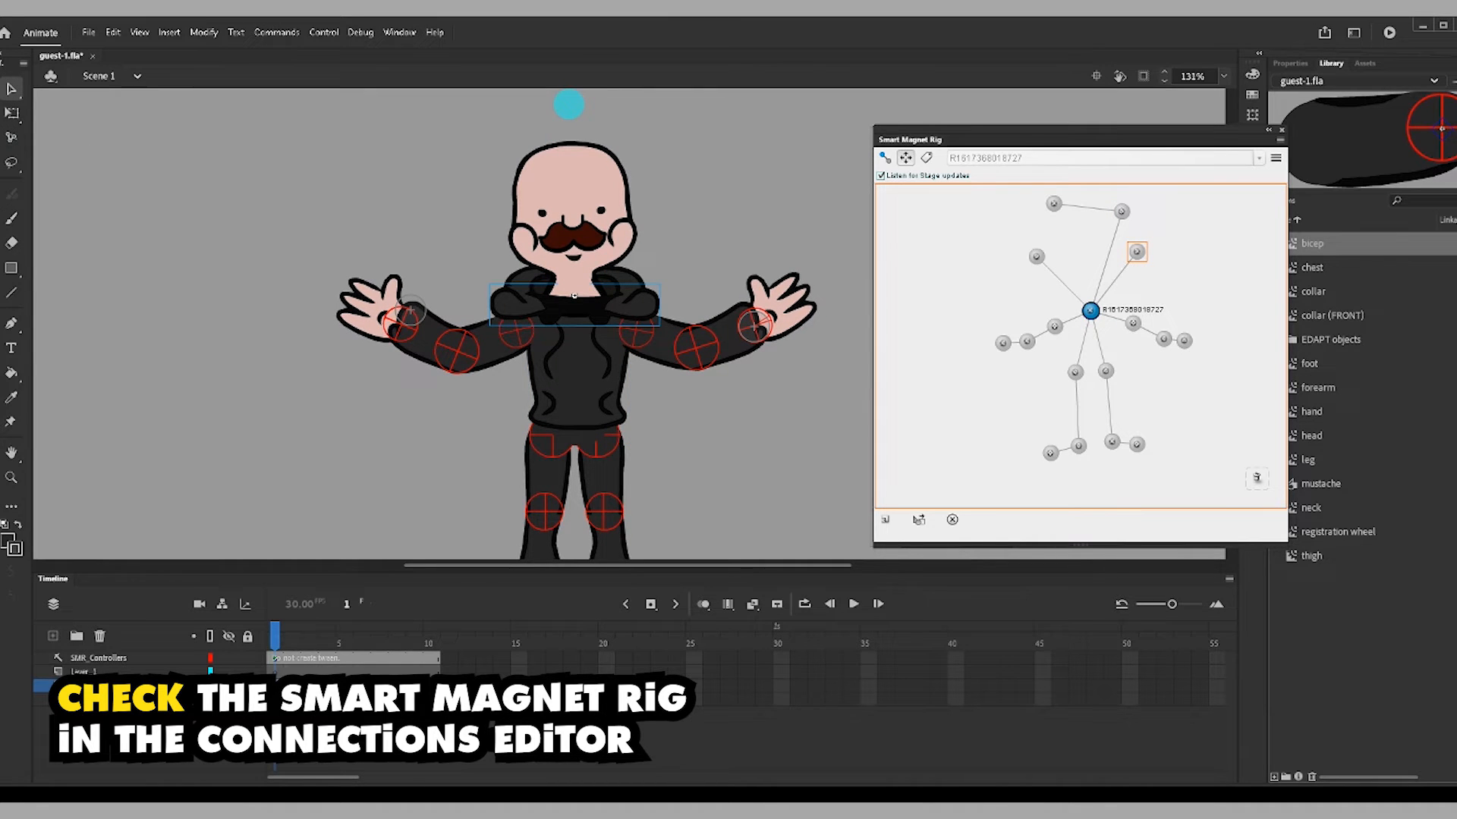
left_click_drag(594, 342, 327, 353)
key("ctrl+z")
left_click(12, 138)
mouse_move(586, 348)
left_mouse_down()
mouse_move(558, 352)
mouse_move(597, 361)
mouse_move(574, 359)
left_mouse_up()
key("ctrl+z")
- Remove the leftover grey controller circles from the character's wrists
left_click(12, 478)
left_click(103, 468)
left_click(12, 90)
left_click_drag(537, 273, 262, 405)
left_click(410, 280)
left_click(358, 313)
key("ctrl+z")
- Pose the rig by swinging both forearms upward and bending the lower leg slightly
left_click(11, 138)
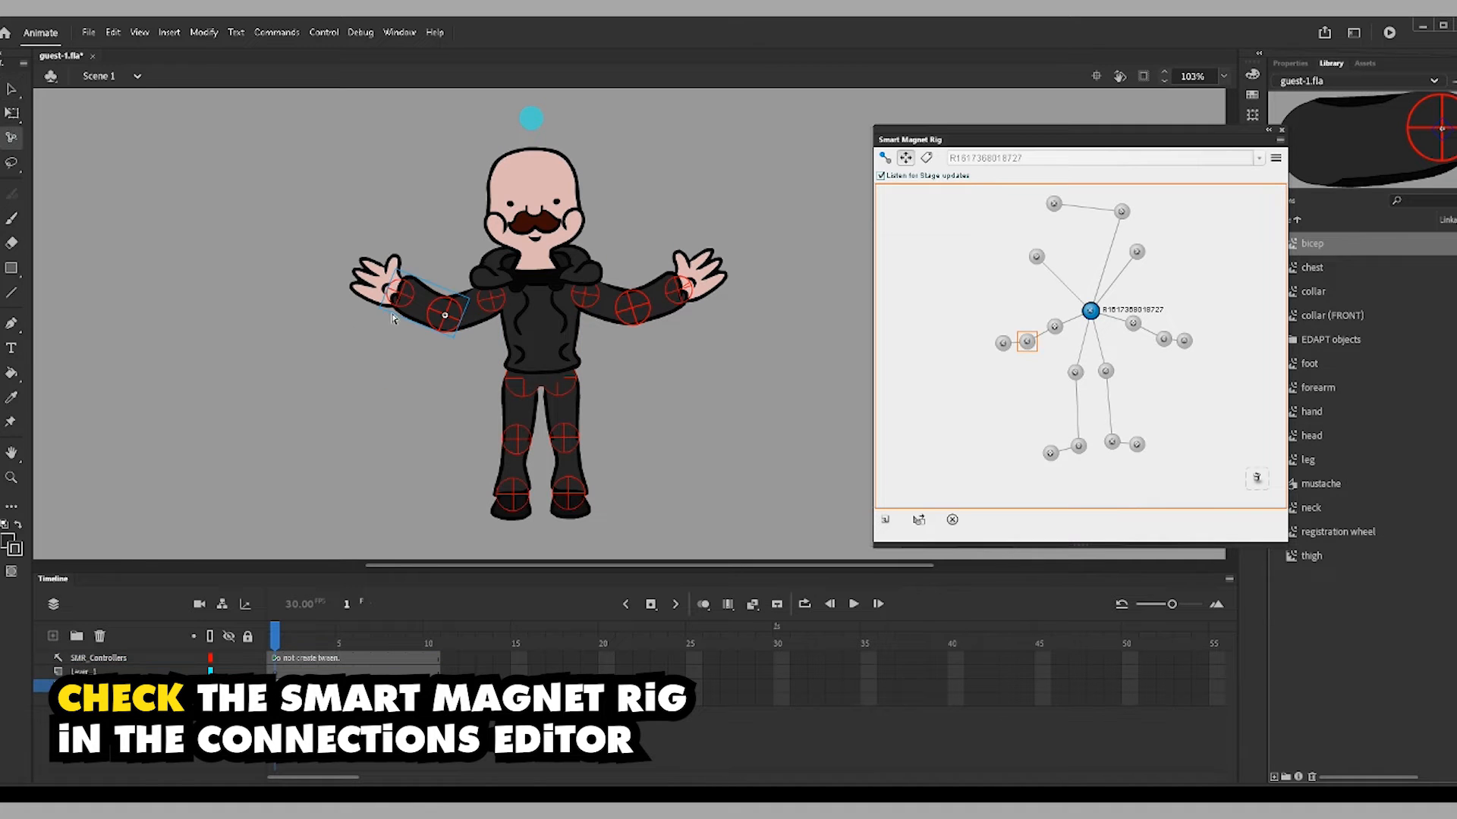
left_click_drag(422, 288, 429, 280)
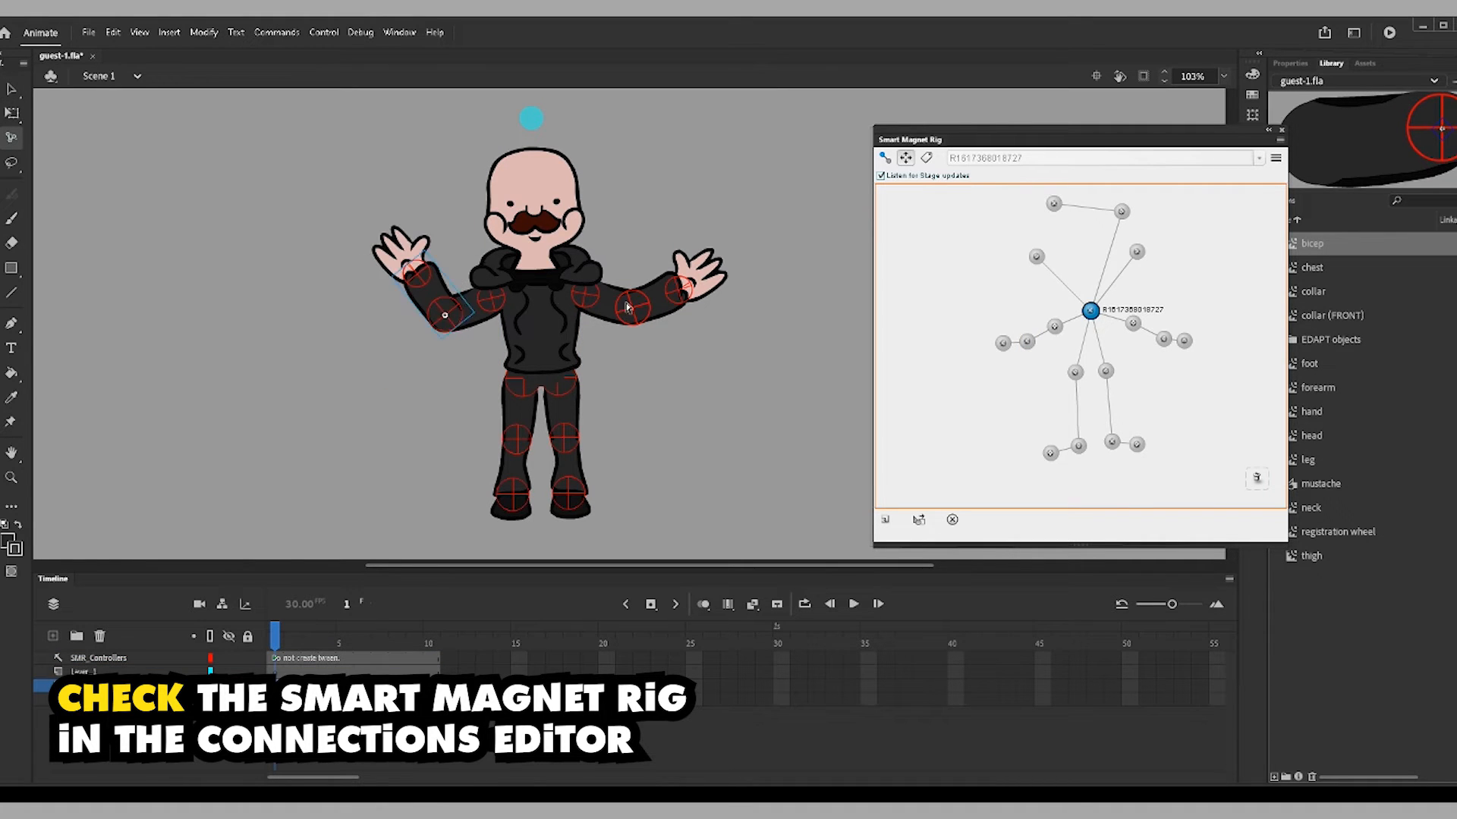
left_click_drag(662, 292, 643, 228)
left_click_drag(428, 282, 437, 245)
left_click_drag(564, 422, 560, 464)
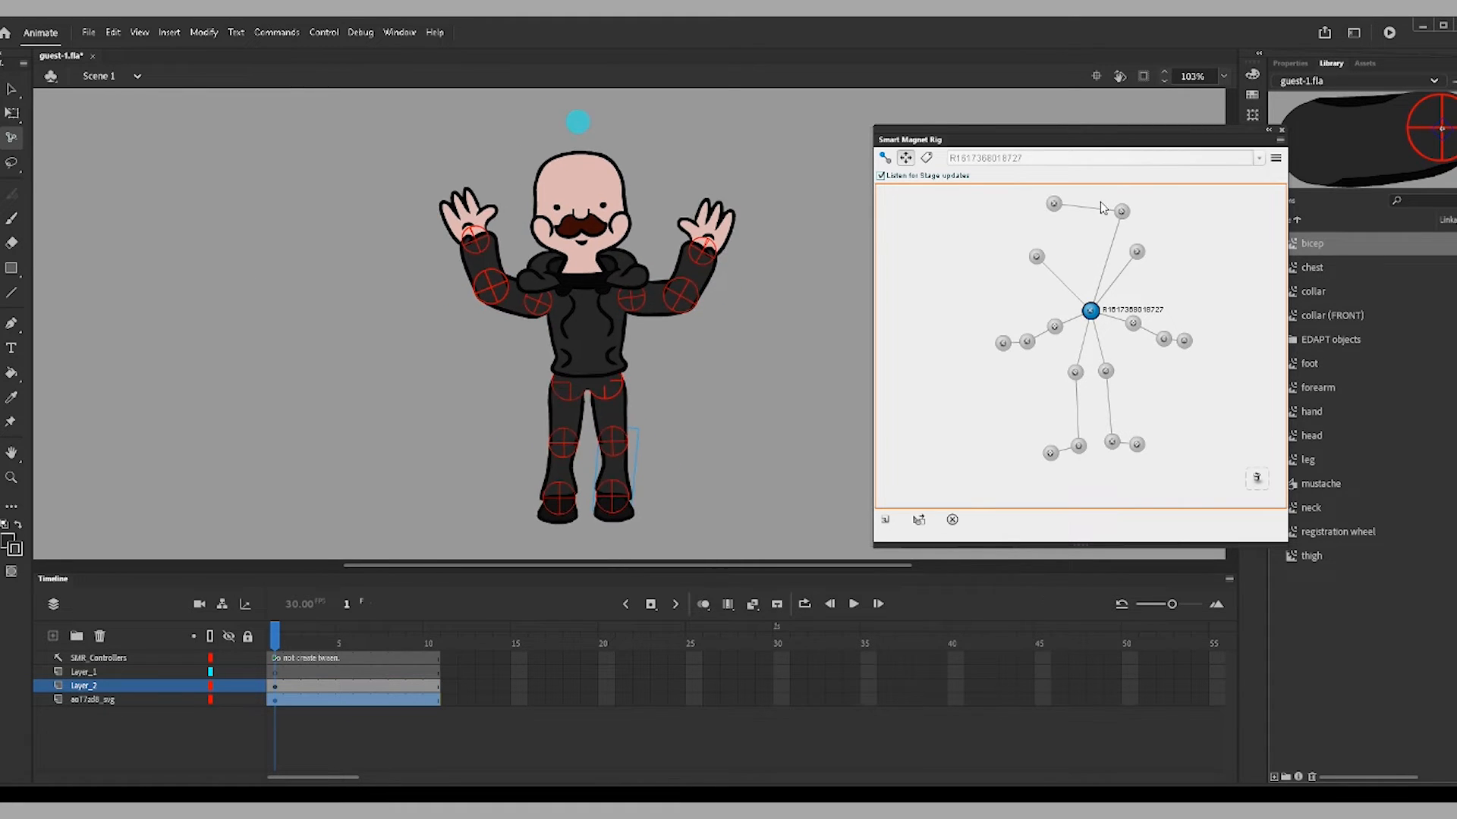
- Close the rig graph and add IK Effectors to both forearms and both lower legs with SMR Helpers
left_click(1282, 130)
left_click(1290, 63)
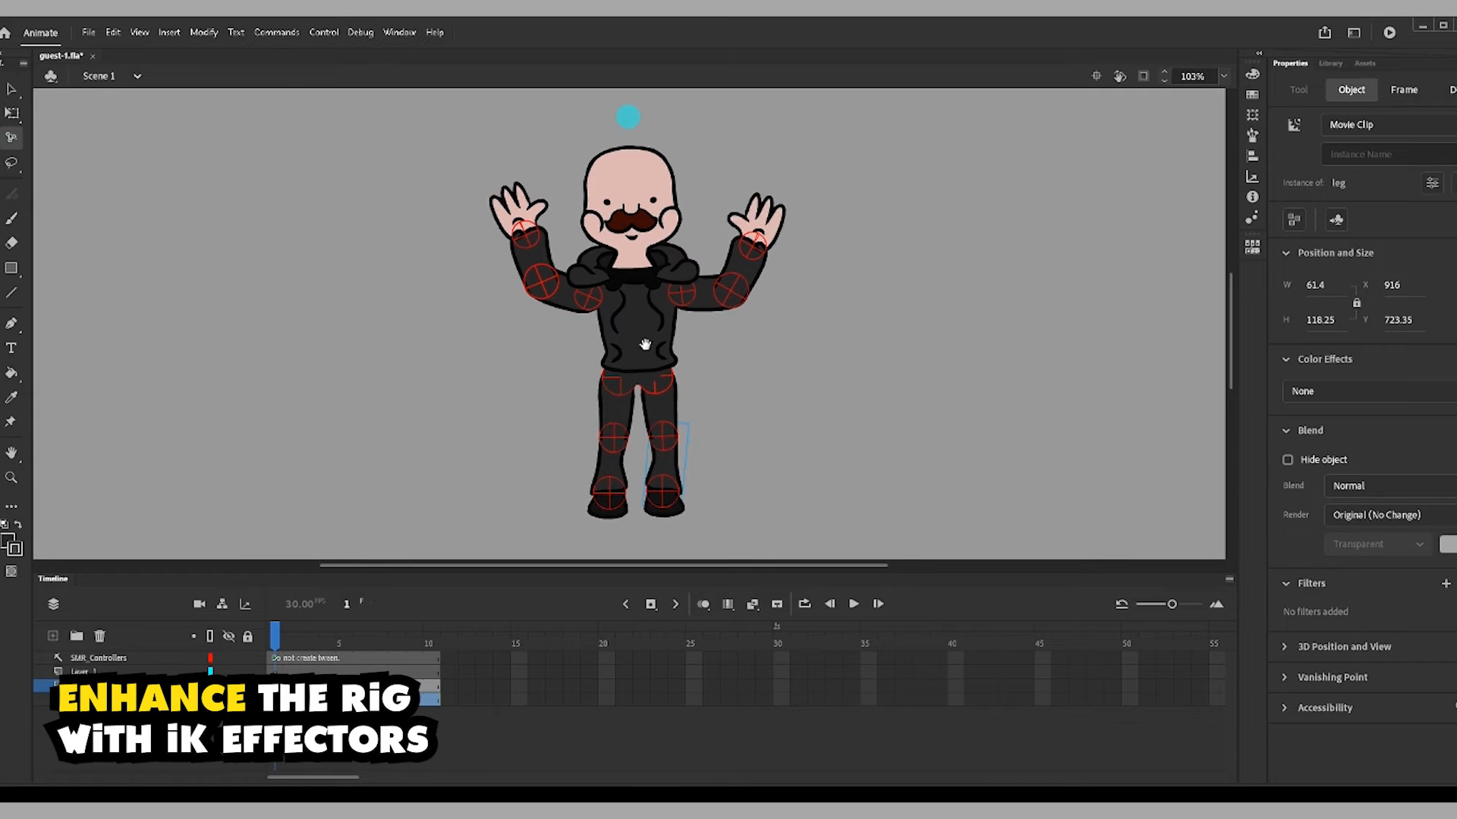
left_click(11, 89)
left_click(437, 398)
left_click_drag(530, 470, 677, 474)
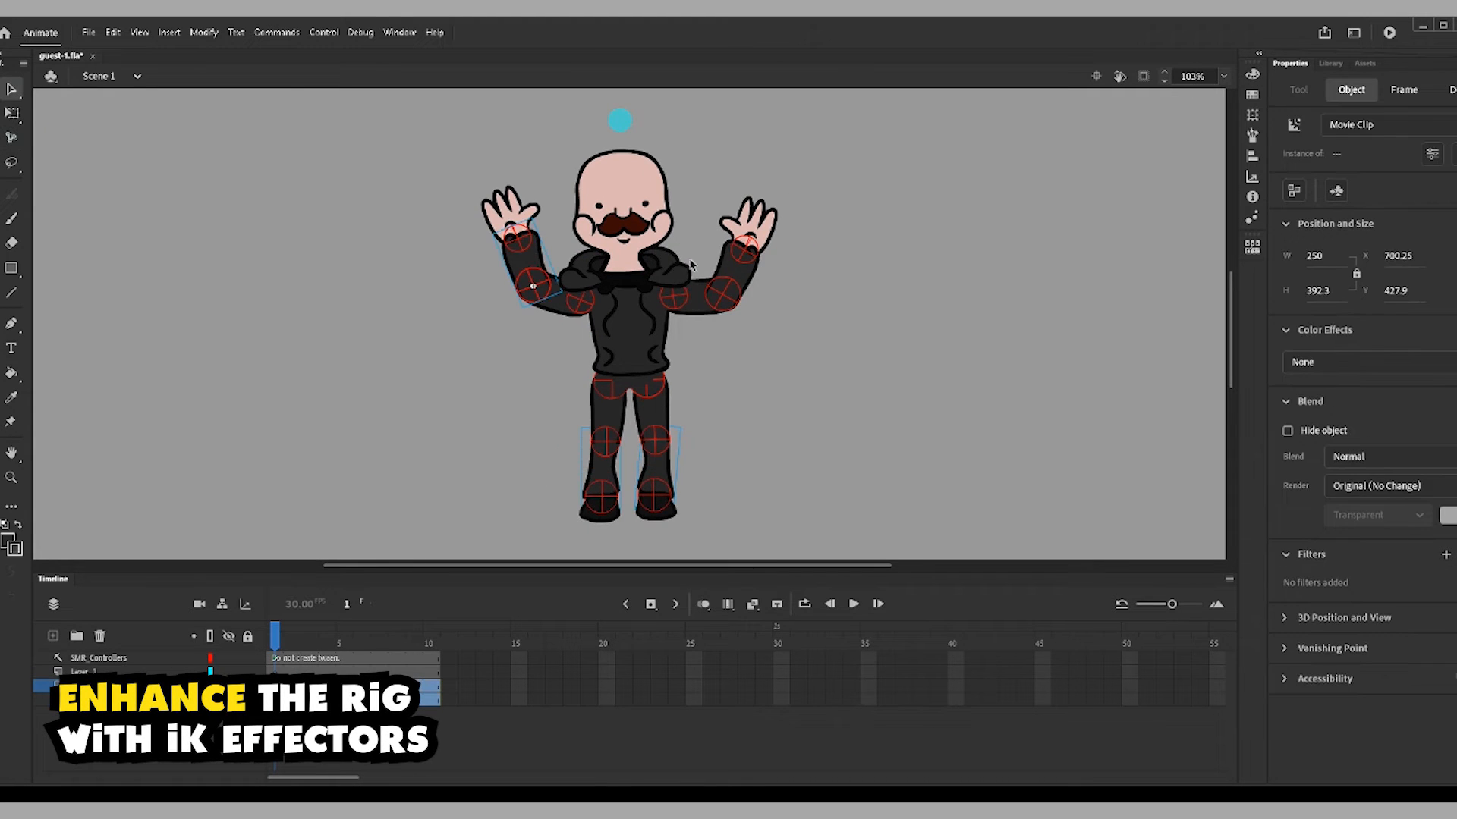
left_click(167, 406)
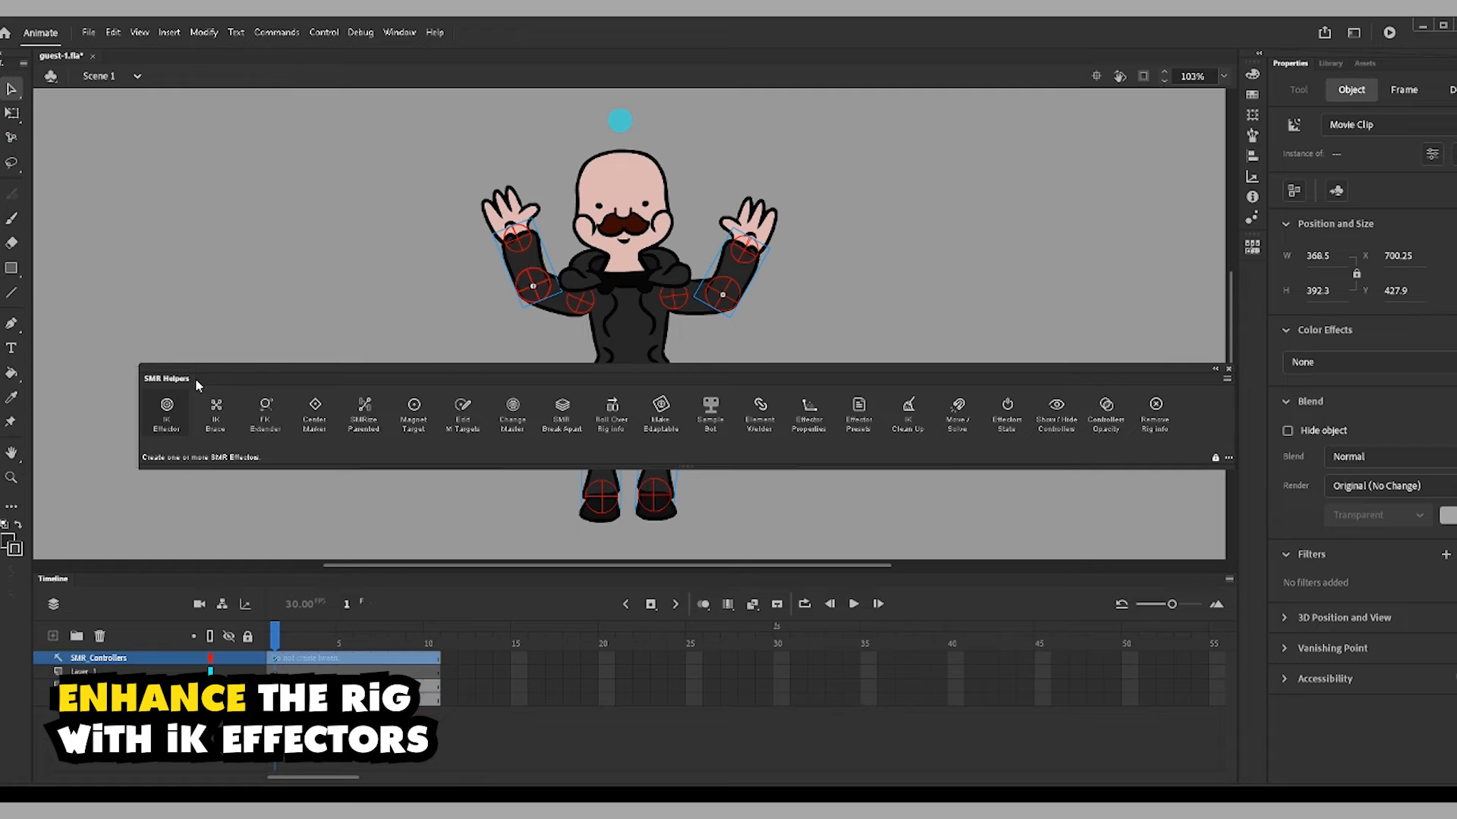
left_click_drag(232, 371, 1452, 478)
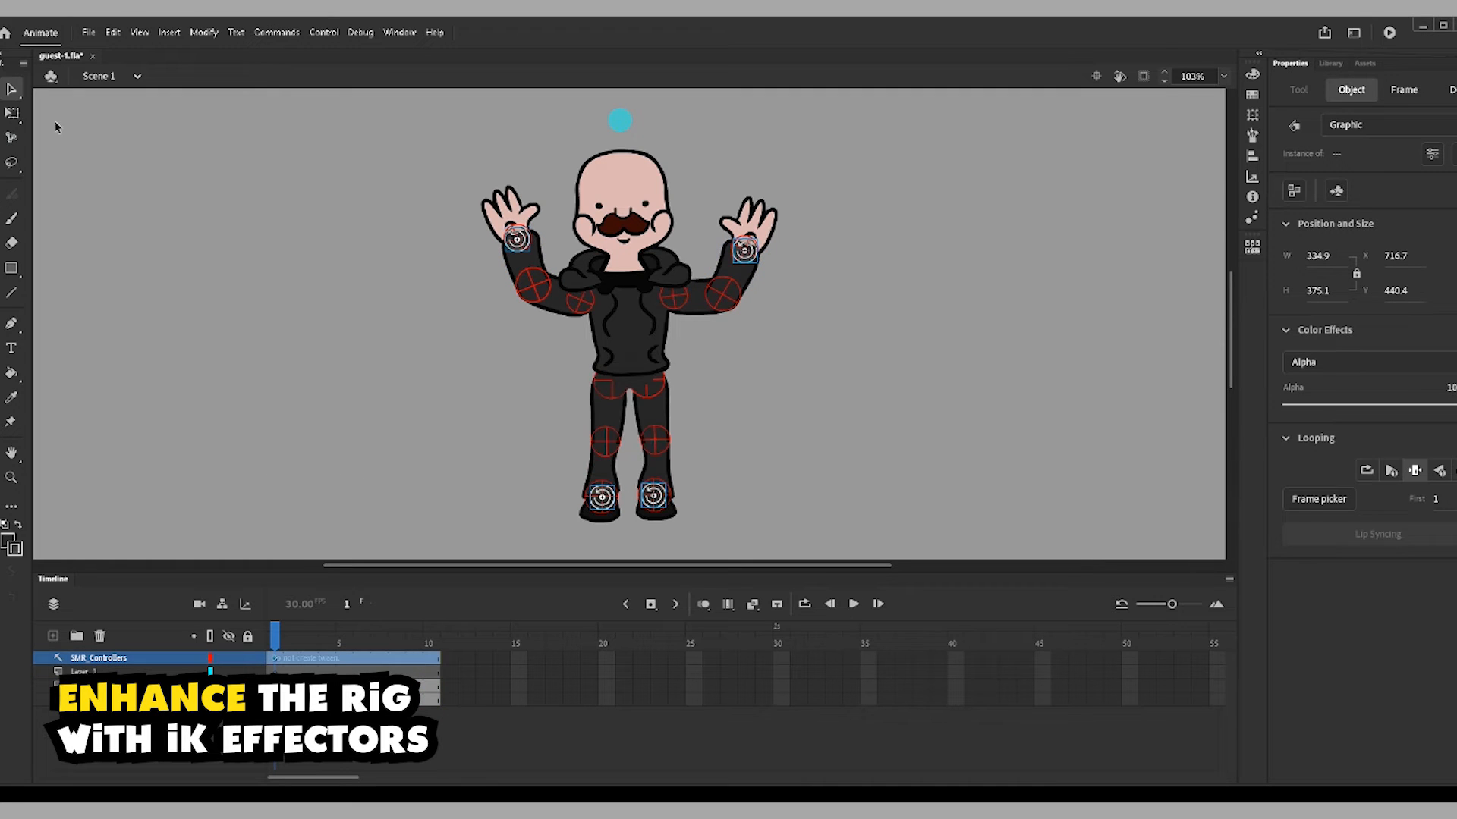
- Pose both arms with their wrist IK effectors, bringing the hands up beside the head, and shift the torso slightly
left_click(11, 137)
mouse_move(637, 339)
left_mouse_down()
mouse_move(648, 349)
mouse_move(633, 337)
left_mouse_up()
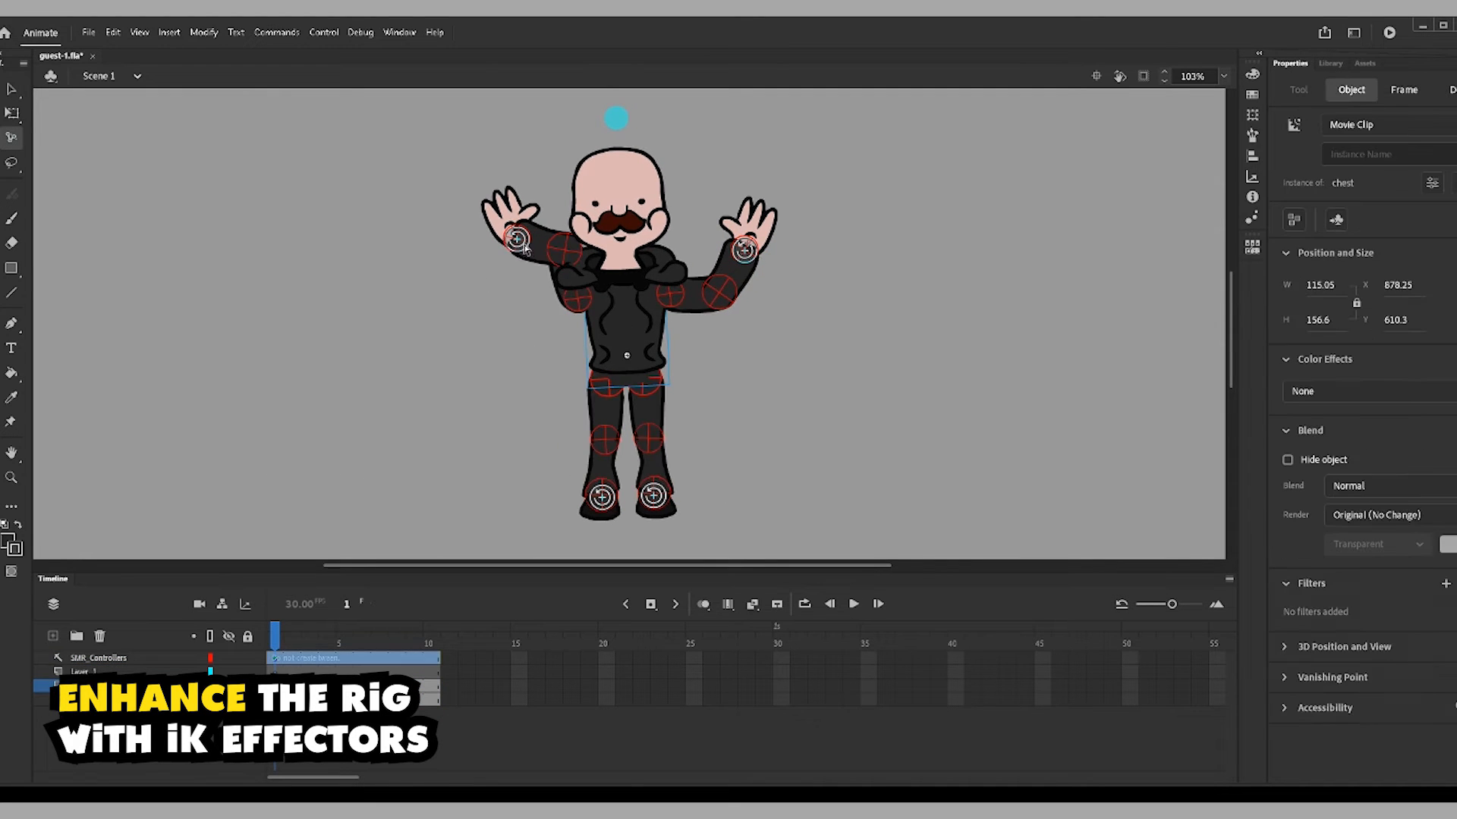
left_click_drag(526, 248, 500, 249)
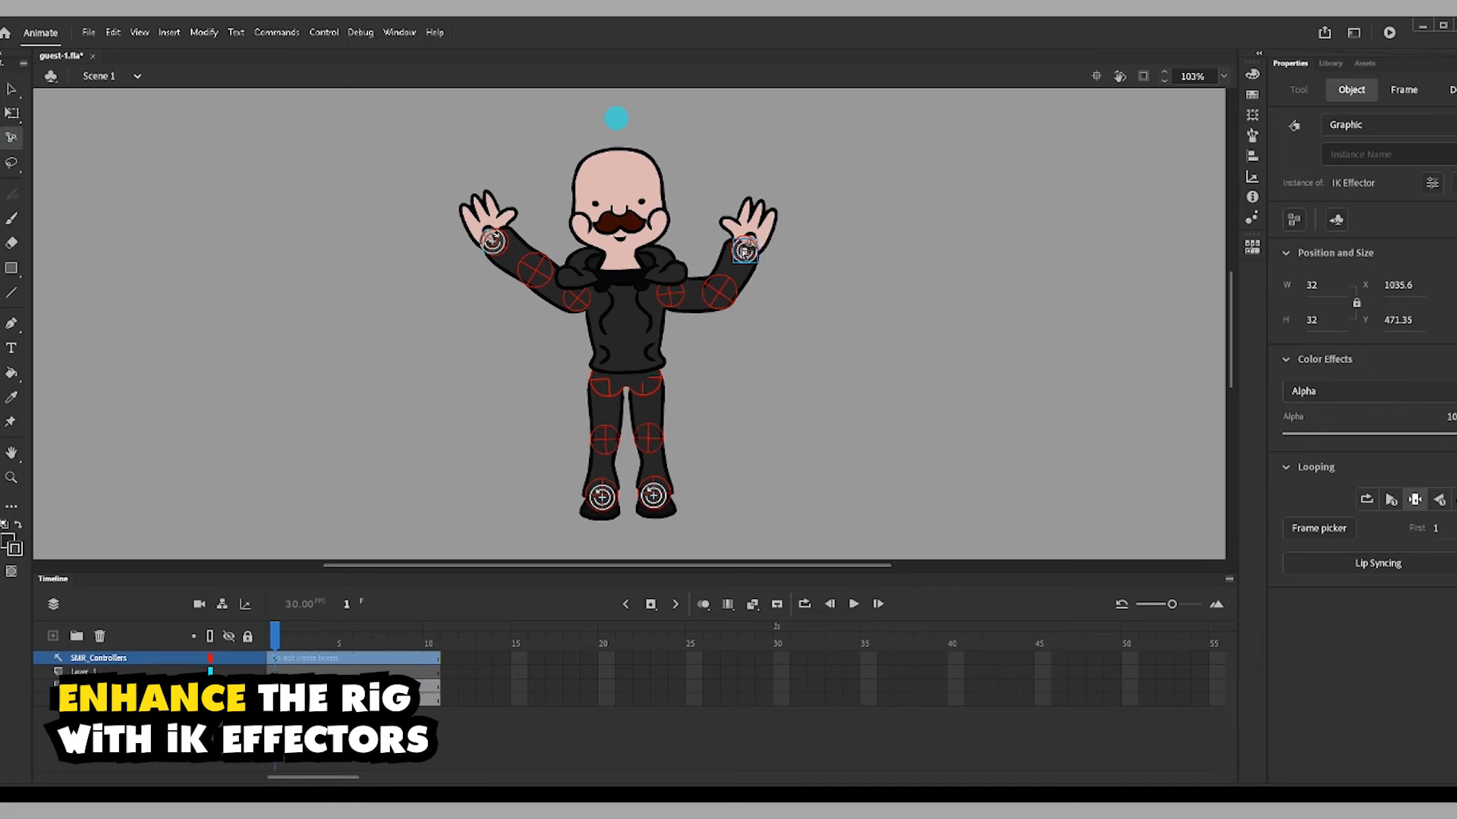
left_click_drag(743, 250, 729, 259)
left_click_drag(493, 242, 534, 247)
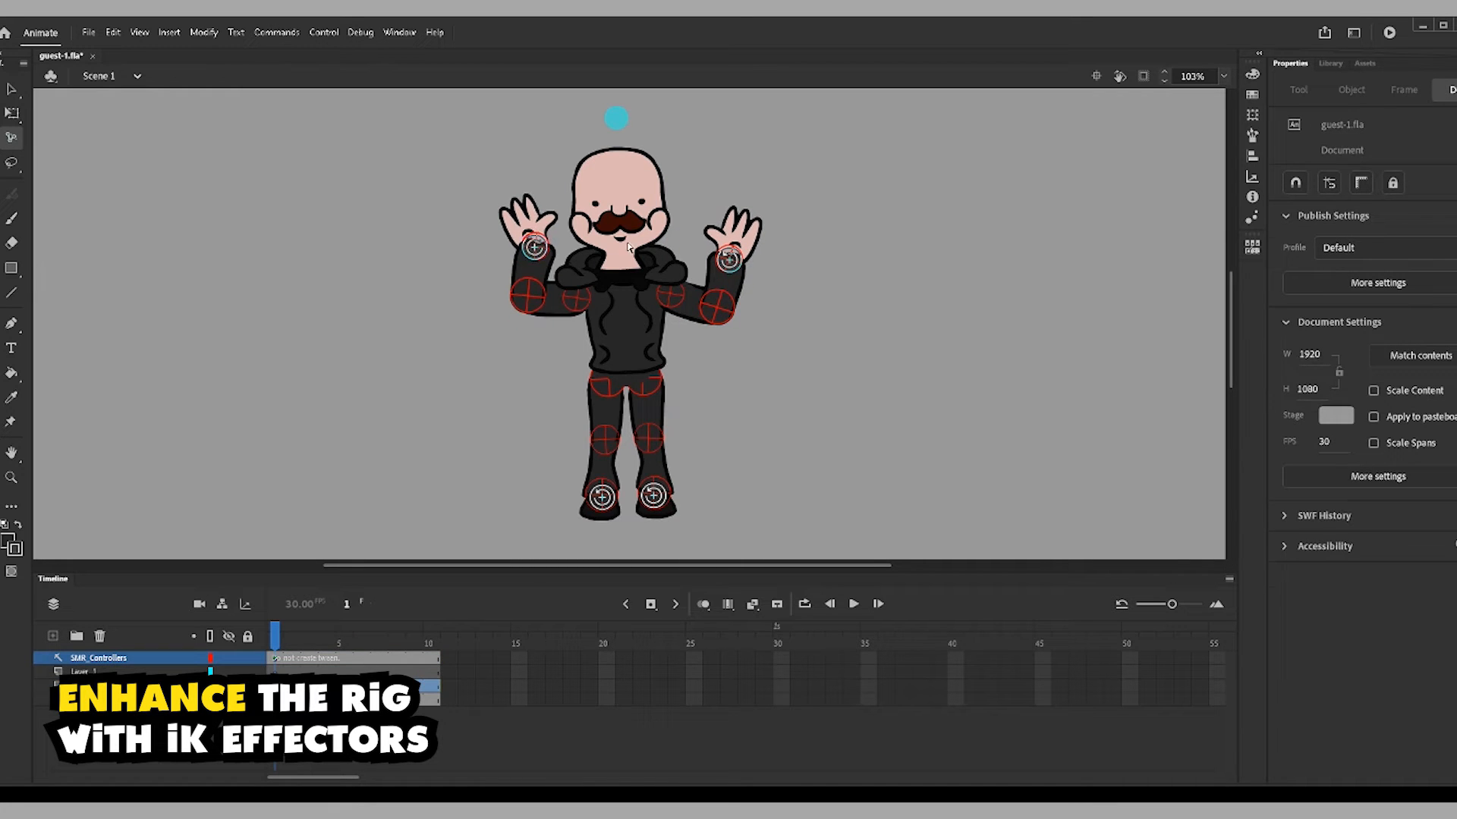
left_click_drag(737, 229, 715, 228)
left_click_drag(525, 218, 548, 221)
left_click_drag(534, 248, 531, 230)
left_click_drag(729, 260, 713, 233)
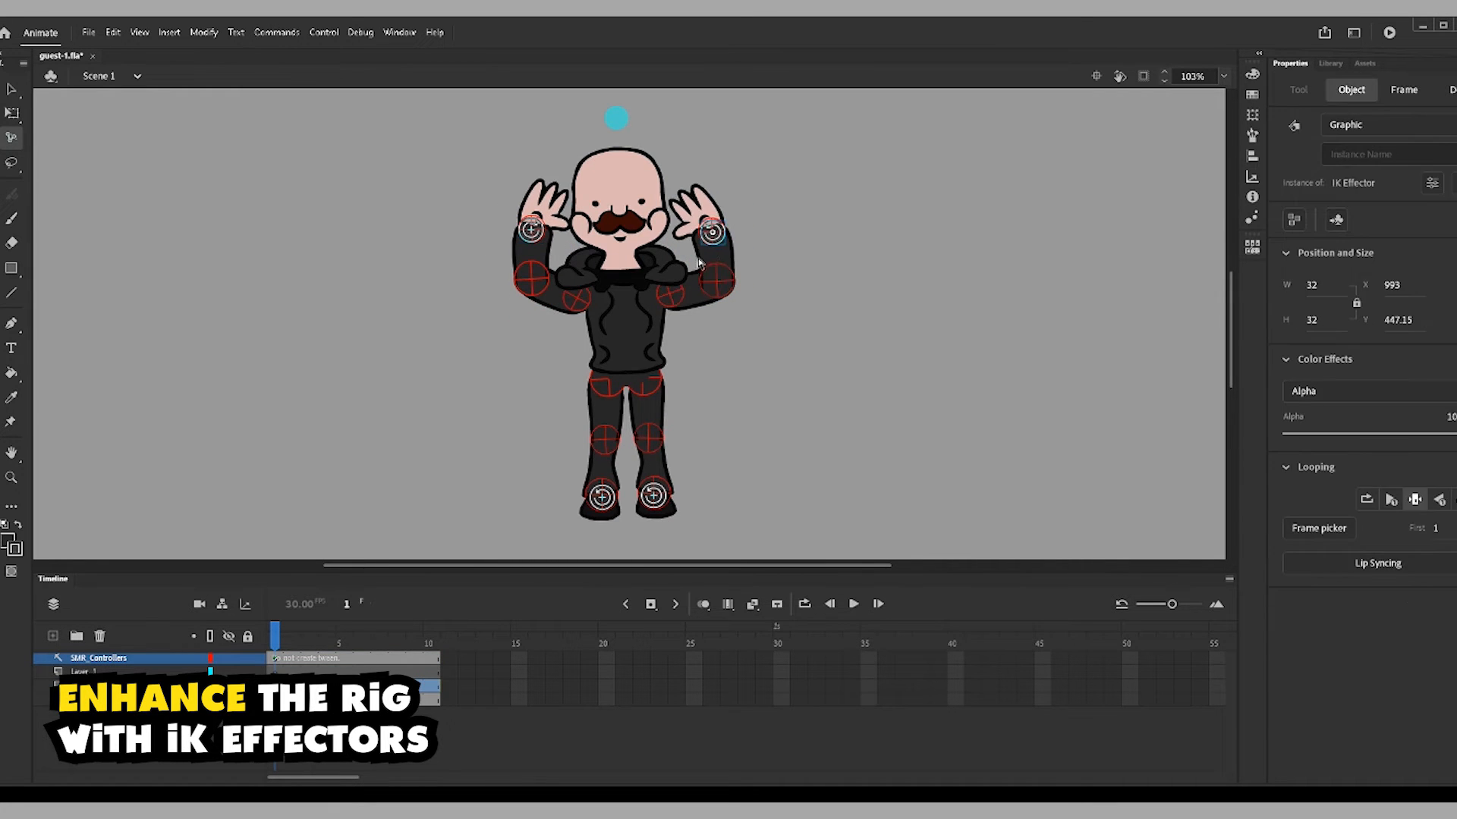
- Test the leg effectors by lowering the torso into bent knees, stepping one foot outward and bringing both feet back together
mouse_move(625, 327)
left_mouse_down()
mouse_move(628, 372)
mouse_move(632, 338)
left_mouse_up()
left_click(665, 507)
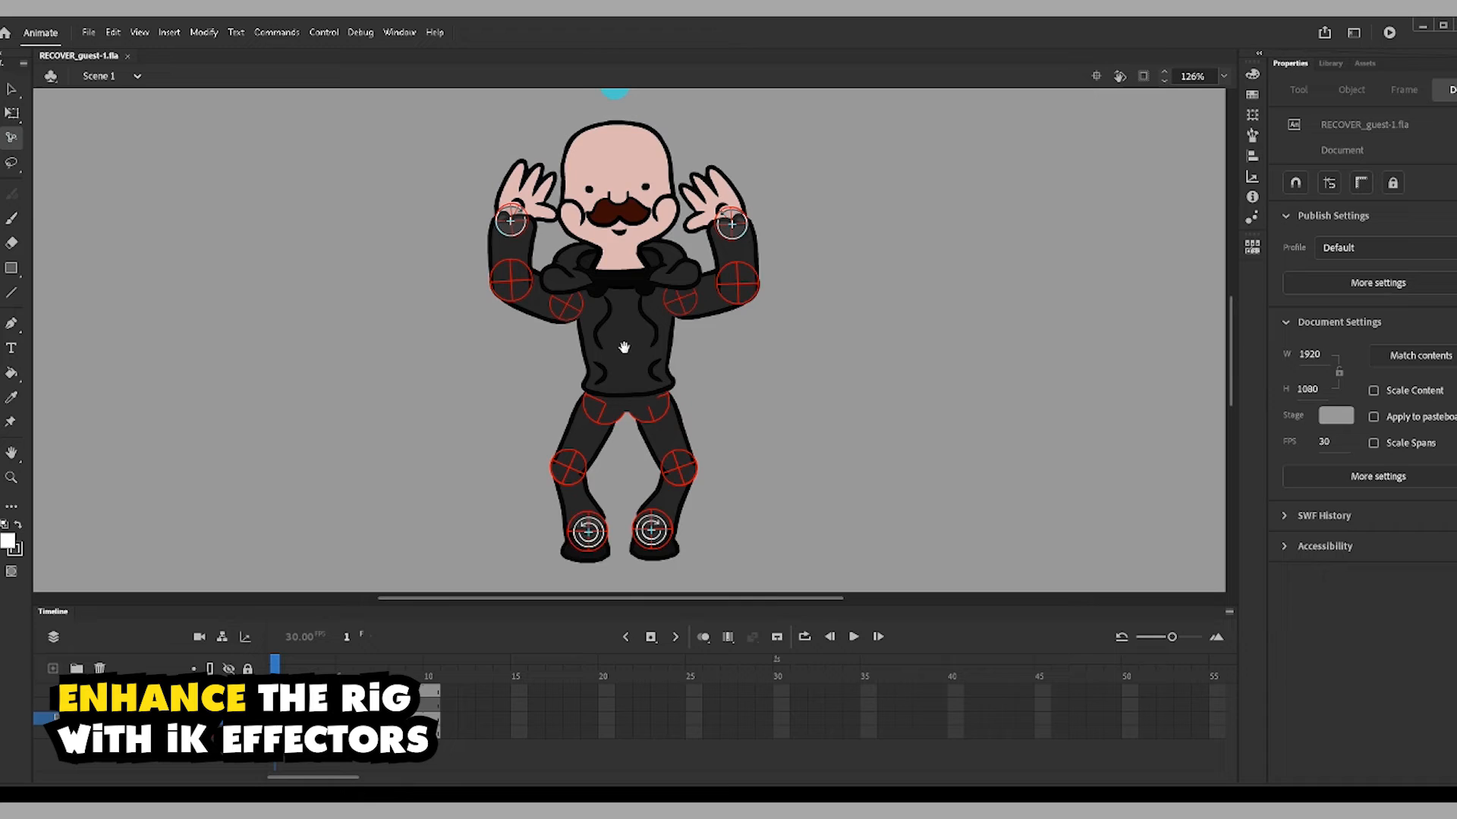
left_click_drag(624, 347, 698, 336)
left_click_drag(690, 528, 734, 526)
left_click(720, 461)
left_click_drag(630, 536, 635, 542)
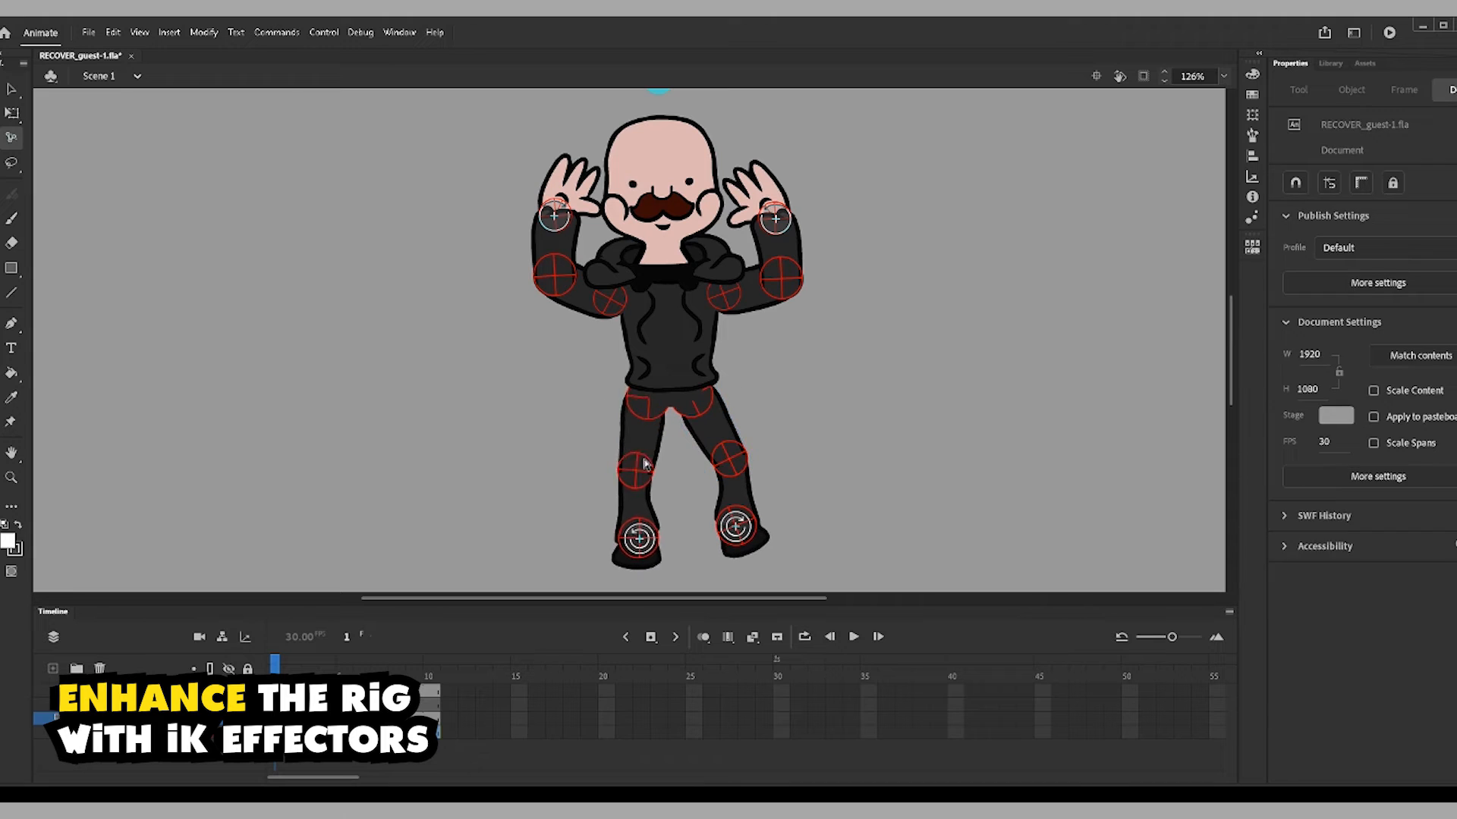
left_click_drag(735, 526, 640, 546)
mouse_move(675, 334)
left_mouse_down()
mouse_move(721, 327)
mouse_move(683, 326)
left_mouse_up()
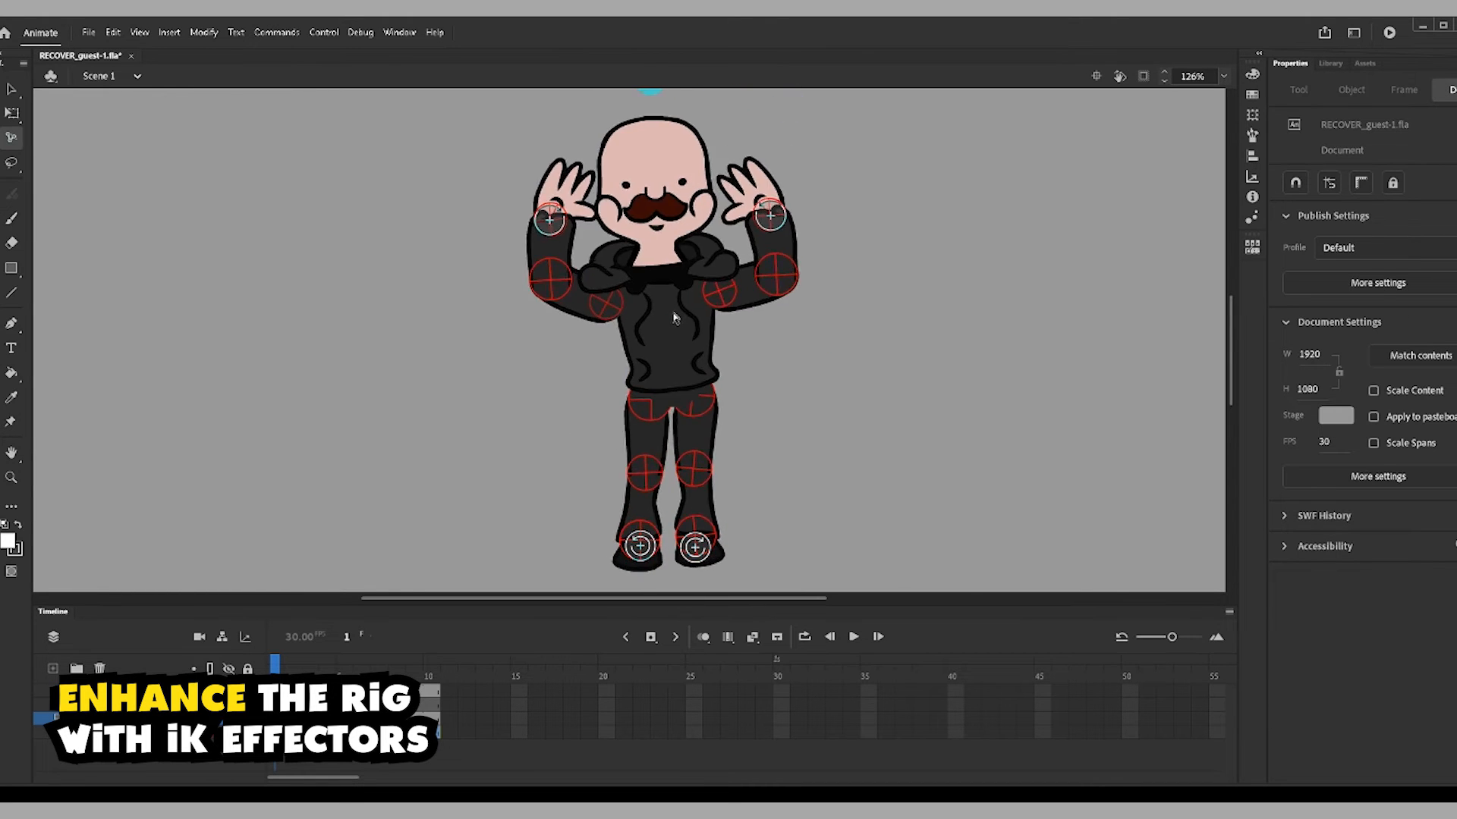
- Stretch both arms straight out to the sides with the wrist effectors and nudge the torso and knees
left_click_drag(751, 216, 876, 290)
left_click_drag(547, 222, 481, 311)
mouse_move(661, 311)
left_mouse_down()
mouse_move(645, 318)
mouse_move(668, 319)
left_mouse_up()
mouse_move(645, 471)
left_mouse_down()
mouse_move(543, 433)
mouse_move(643, 470)
mouse_move(580, 398)
mouse_move(641, 450)
left_mouse_up()
left_click_drag(691, 448, 691, 411)
- Hide the red joint circles by making the layer inside the registration wheel symbol a guide, and return to Scene 1
key("v")
left_click(1330, 63)
double_click(1337, 532)
right_click(65, 687)
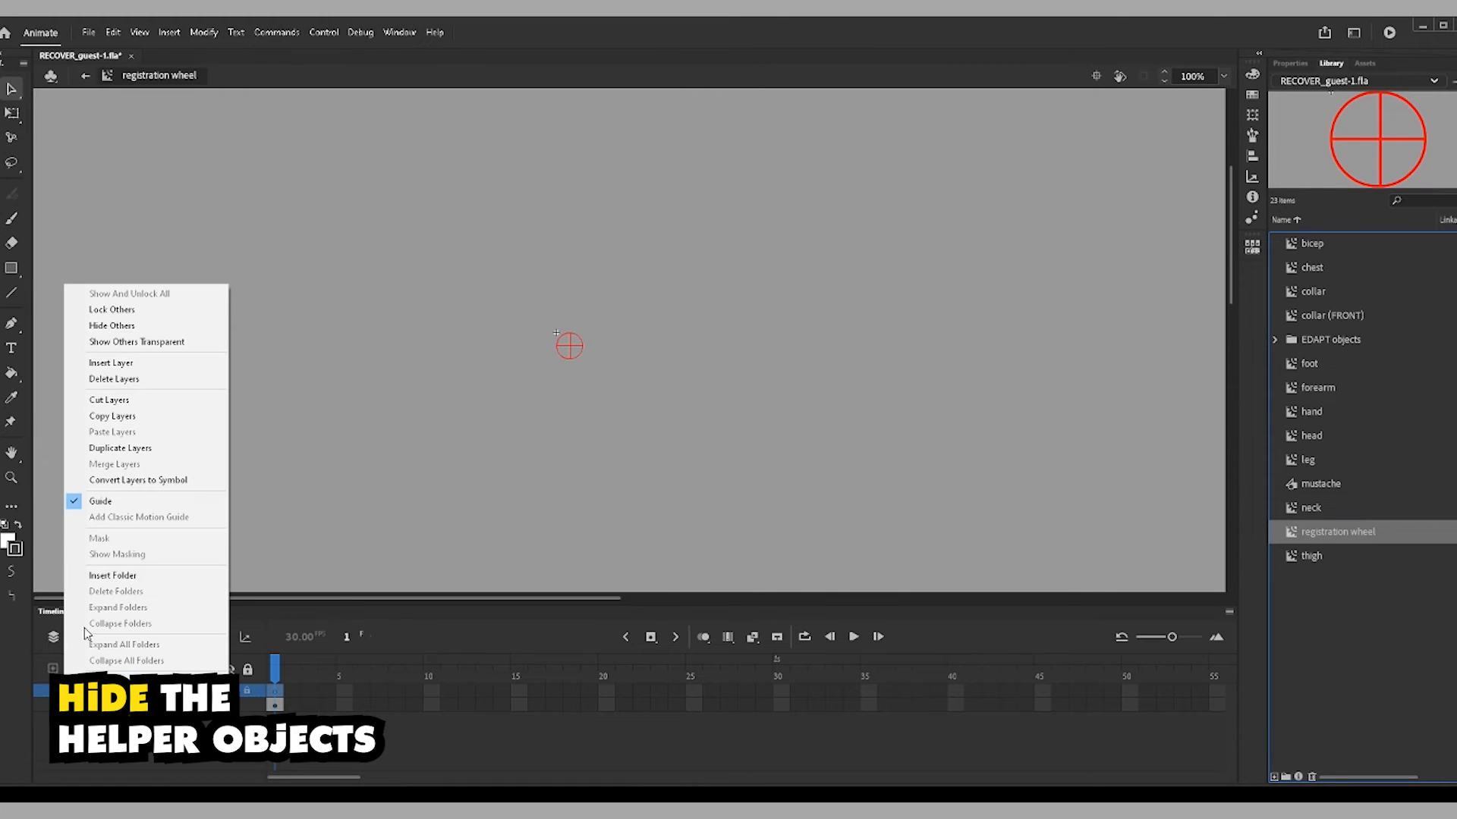
left_click(125, 717)
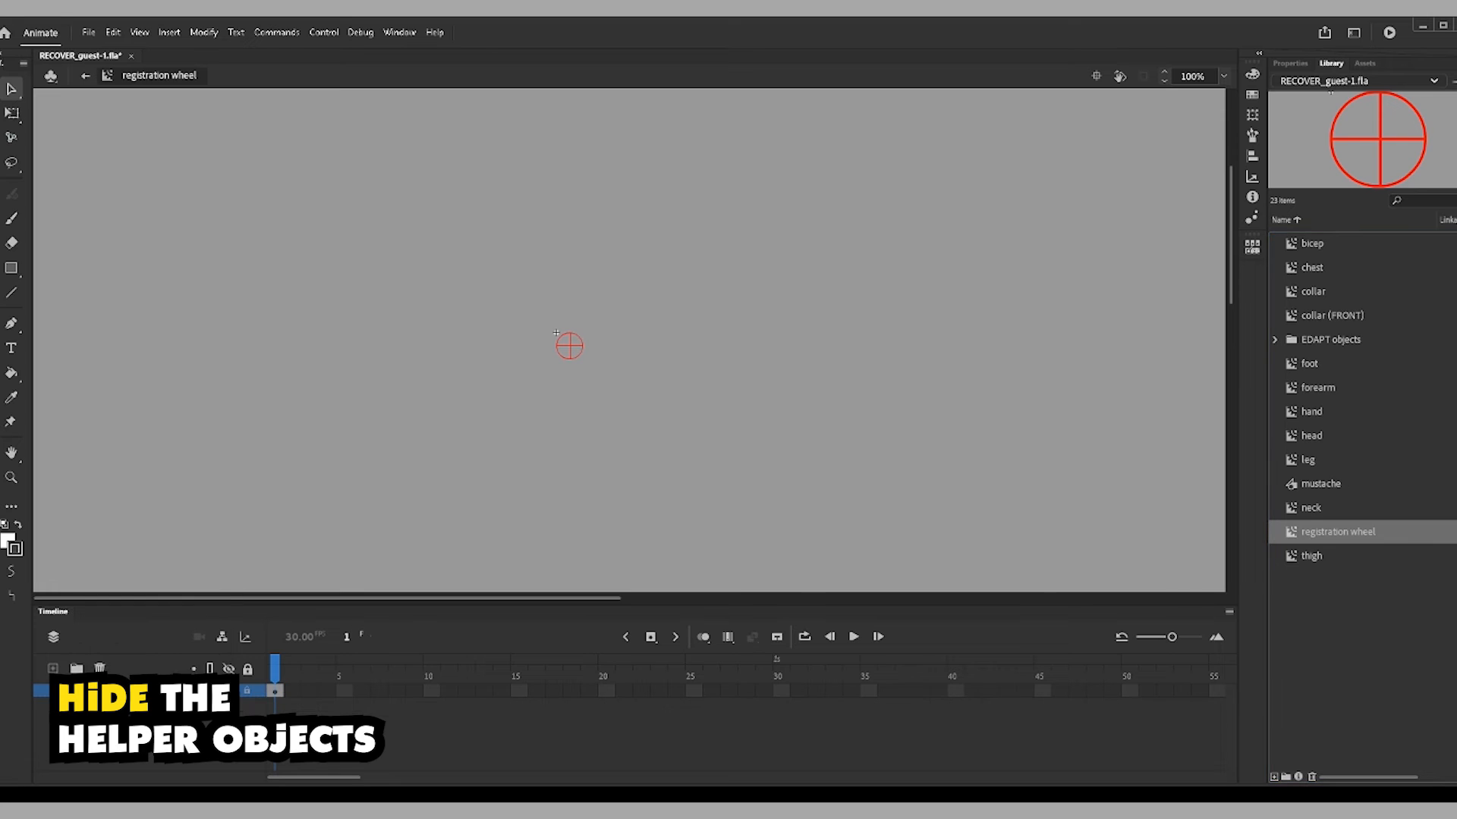
right_click(57, 689)
left_click(124, 499)
left_click(85, 76)
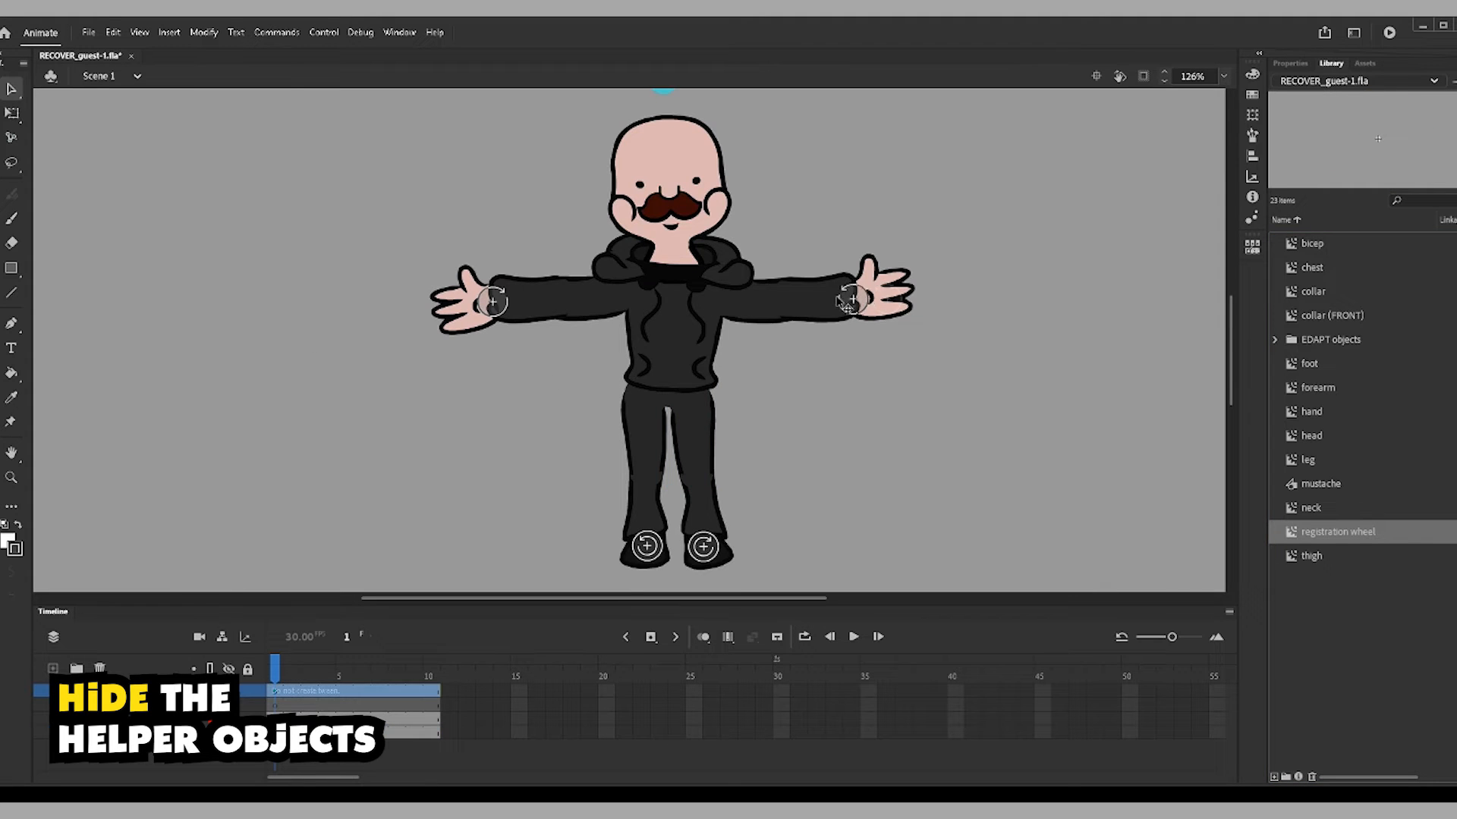
- Adjust the head and torso positions and bend both forearms upward beside the head with the wrist effectors
key("m")
left_click_drag(851, 320, 832, 277)
left_click_drag(687, 193, 673, 227)
left_click_drag(657, 119, 679, 233)
left_click(654, 339)
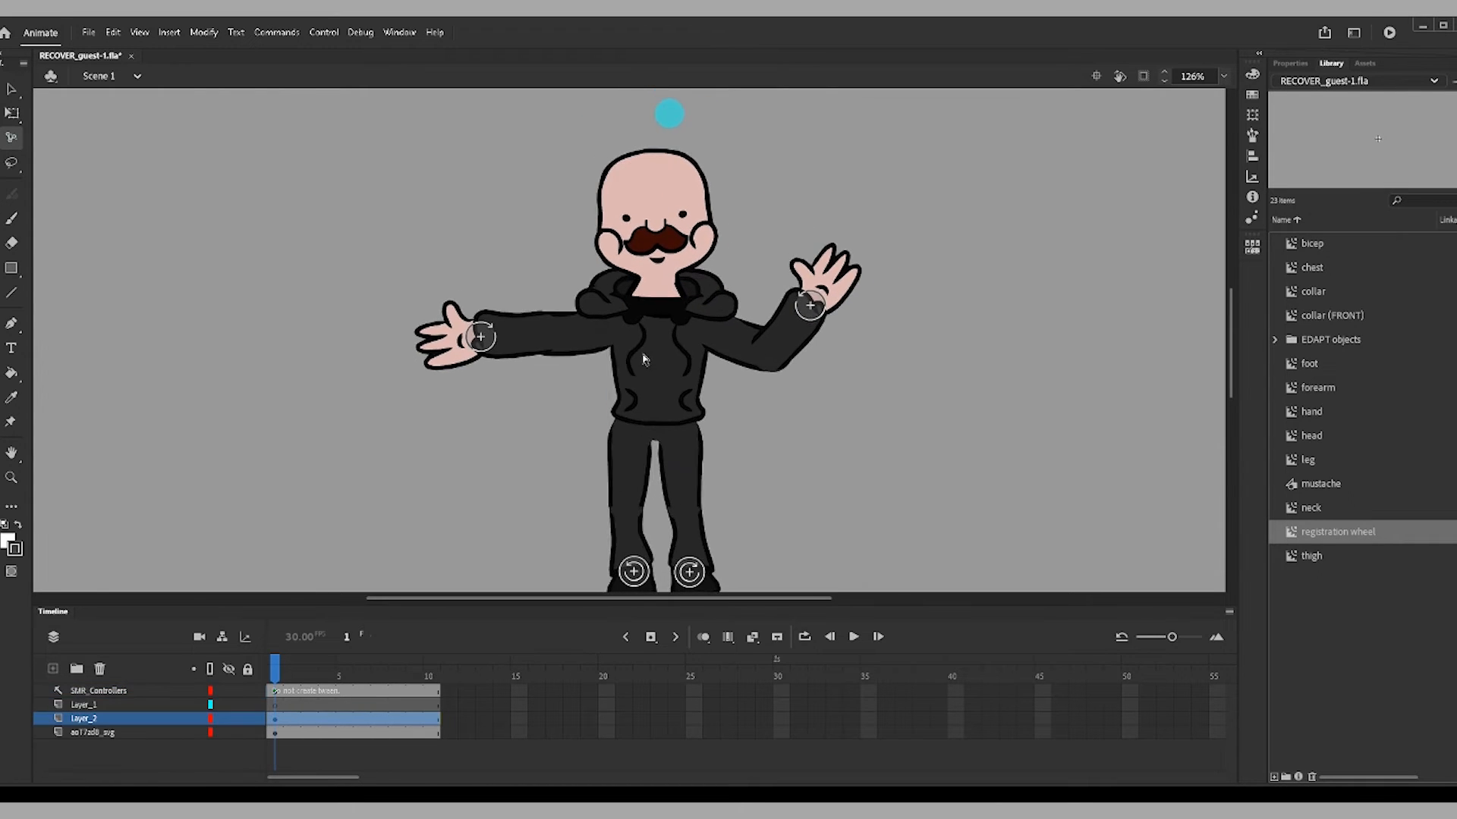
scroll(653, 339, "down", 1)
mouse_move(654, 340)
left_mouse_down()
mouse_move(673, 377)
mouse_move(635, 333)
mouse_move(661, 338)
left_mouse_up()
left_click_drag(481, 316, 532, 257)
left_click_drag(808, 284, 787, 259)
- Try moving one foot effector inward and undo the change
key("z")
left_click(765, 437, "alt")
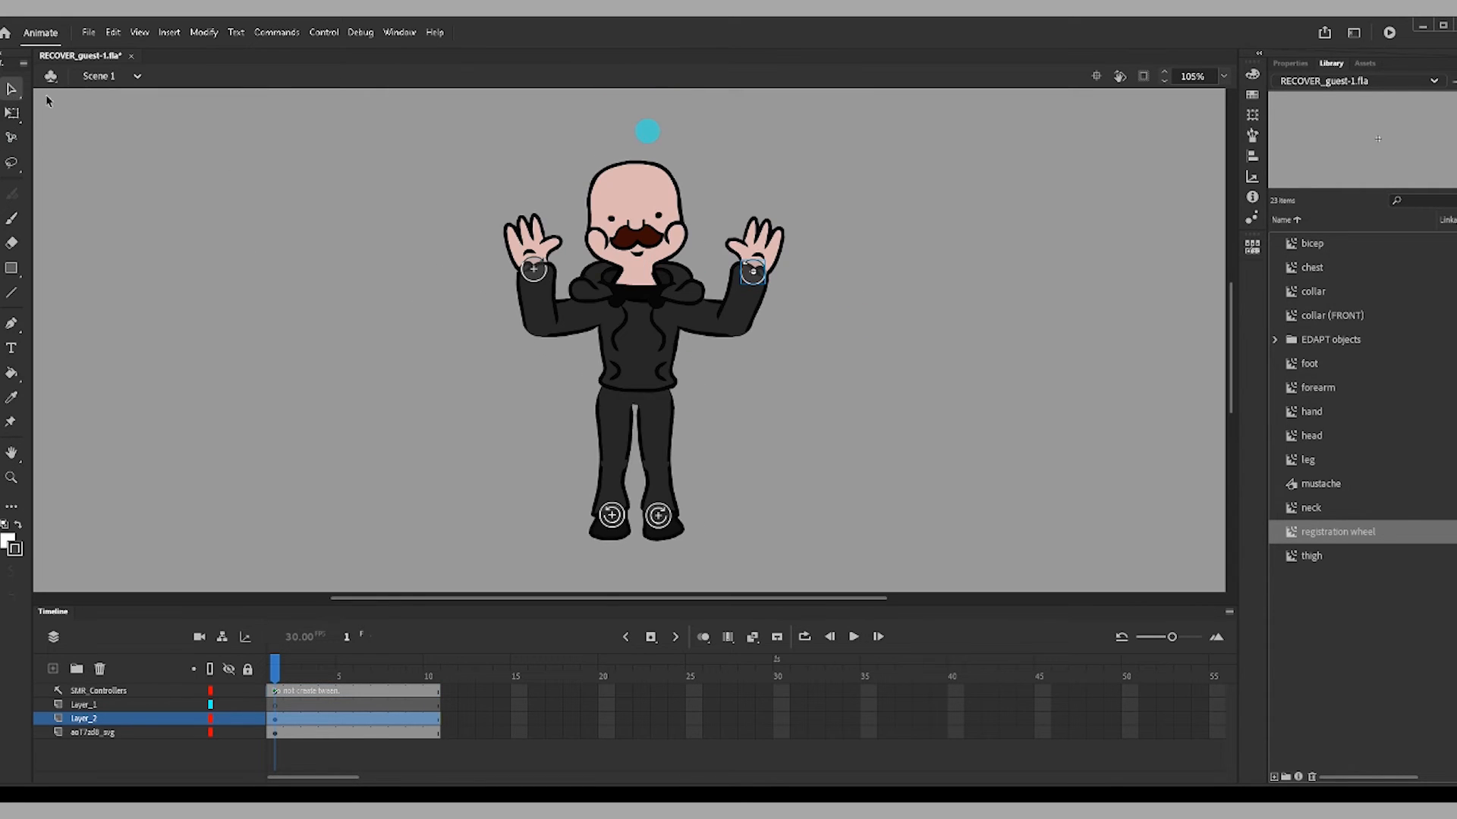
mouse_move(650, 510)
left_mouse_down()
mouse_move(712, 487)
mouse_move(643, 519)
left_mouse_up()
key("ctrl+z")
key("m")
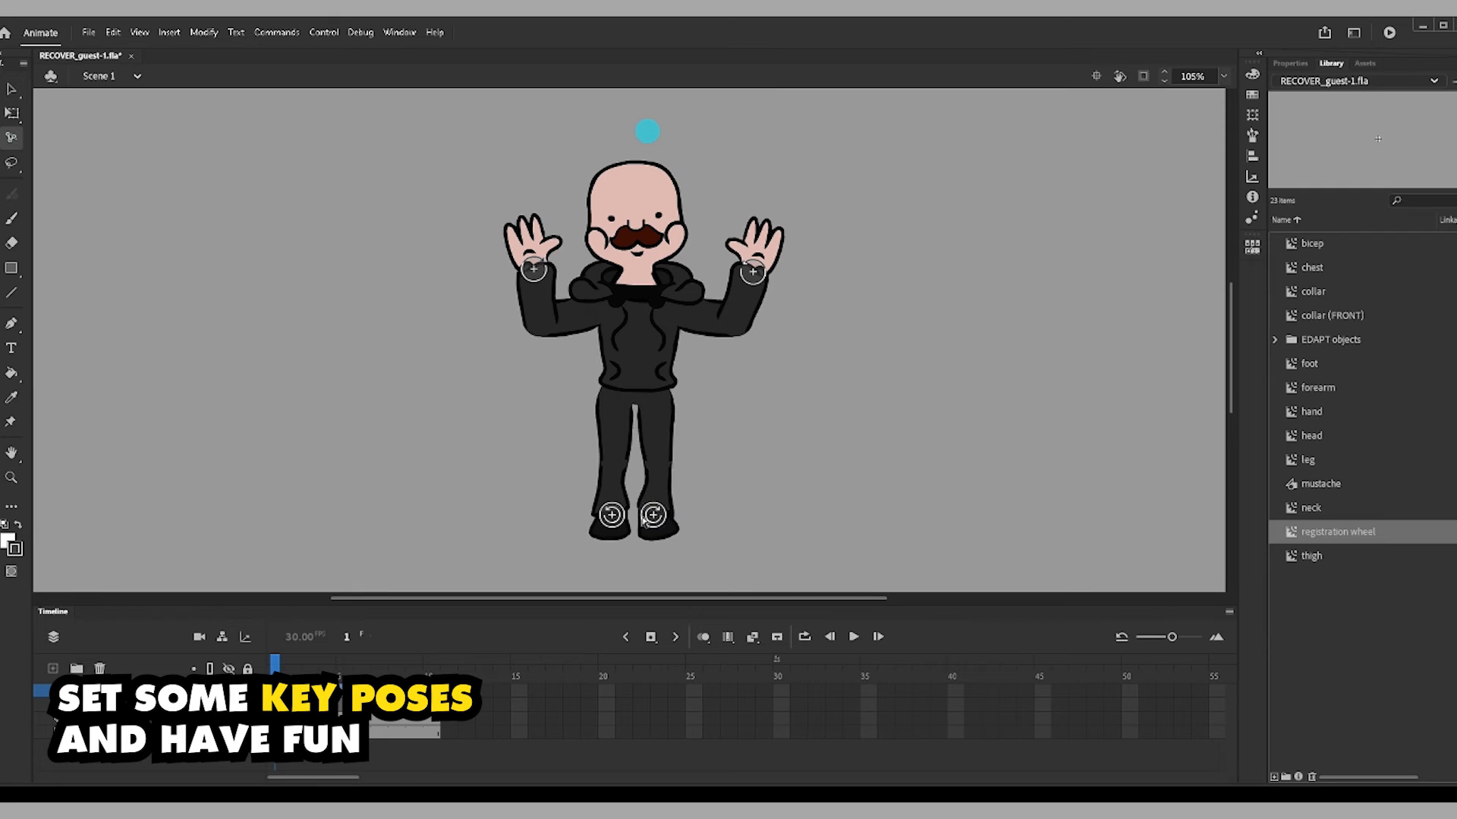
- Delete the unneeded layer and extend the remaining layers to frame 45
left_click(432, 718)
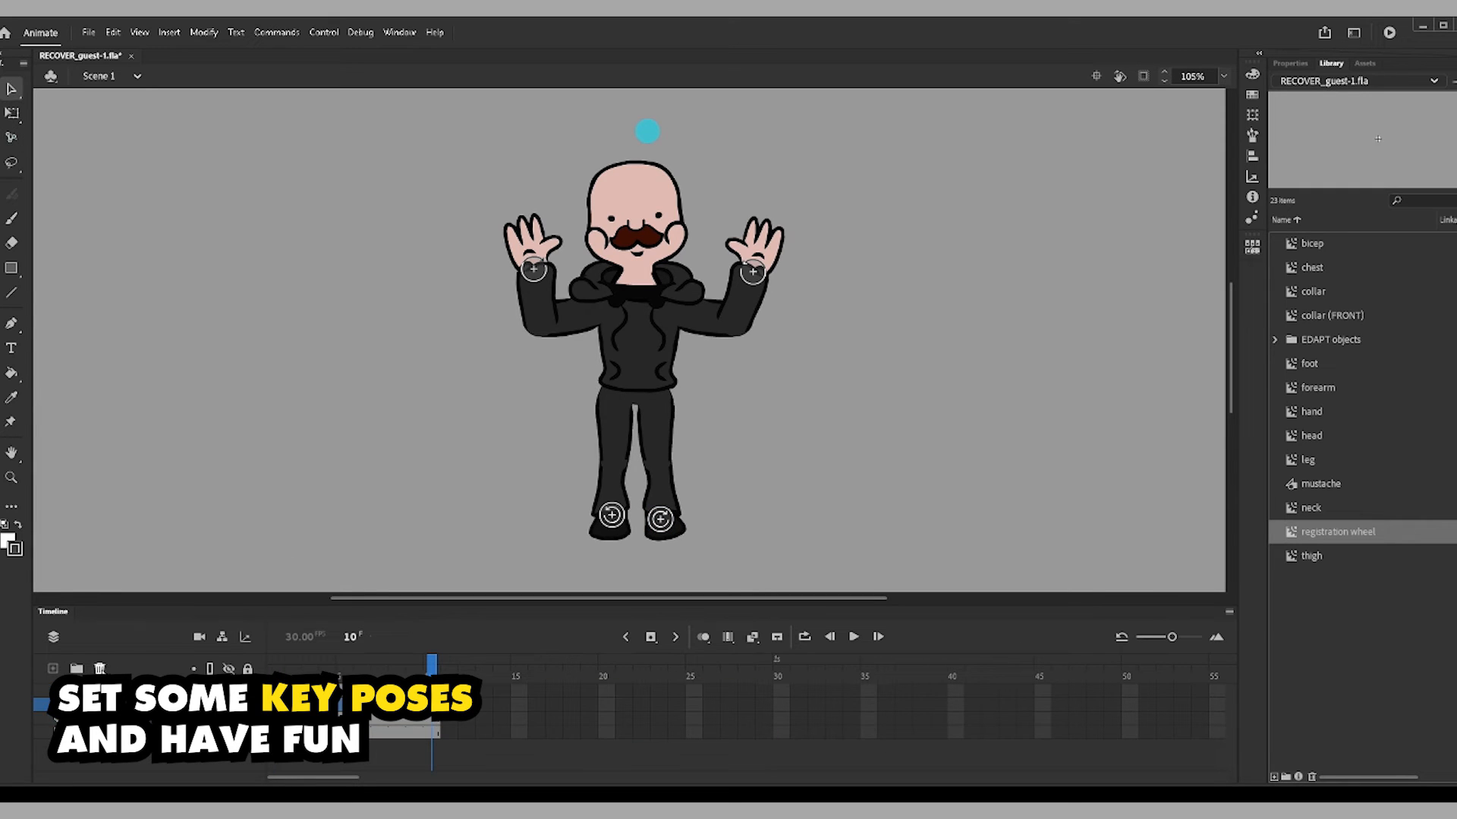
left_click(100, 669)
left_click_drag(432, 691, 1042, 720)
key("F5")
left_click(394, 507)
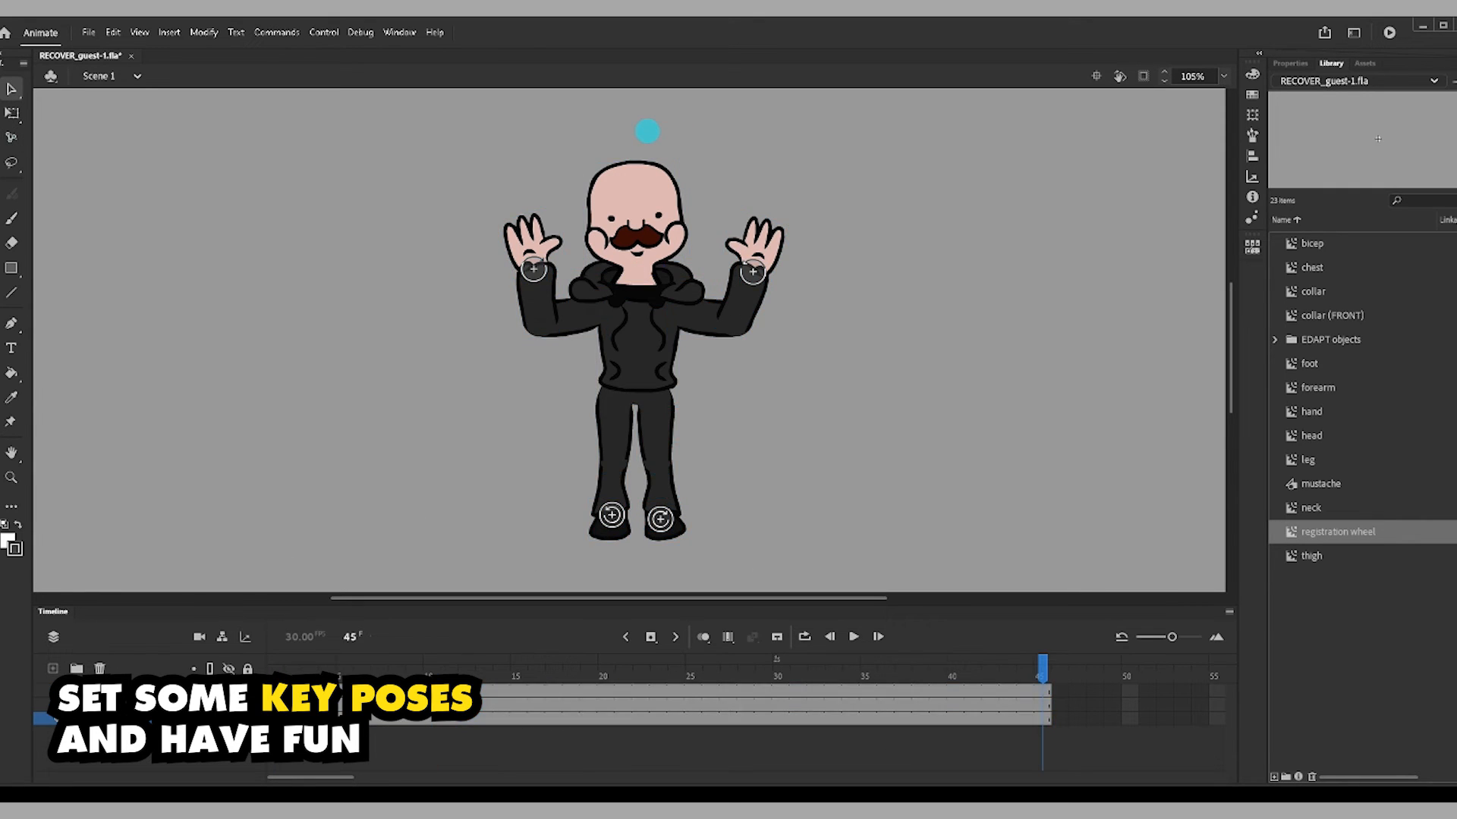
- Cut the whole character with its effectors and paste it in place on a single layer at frame 1
left_click_drag(376, 144, 842, 565)
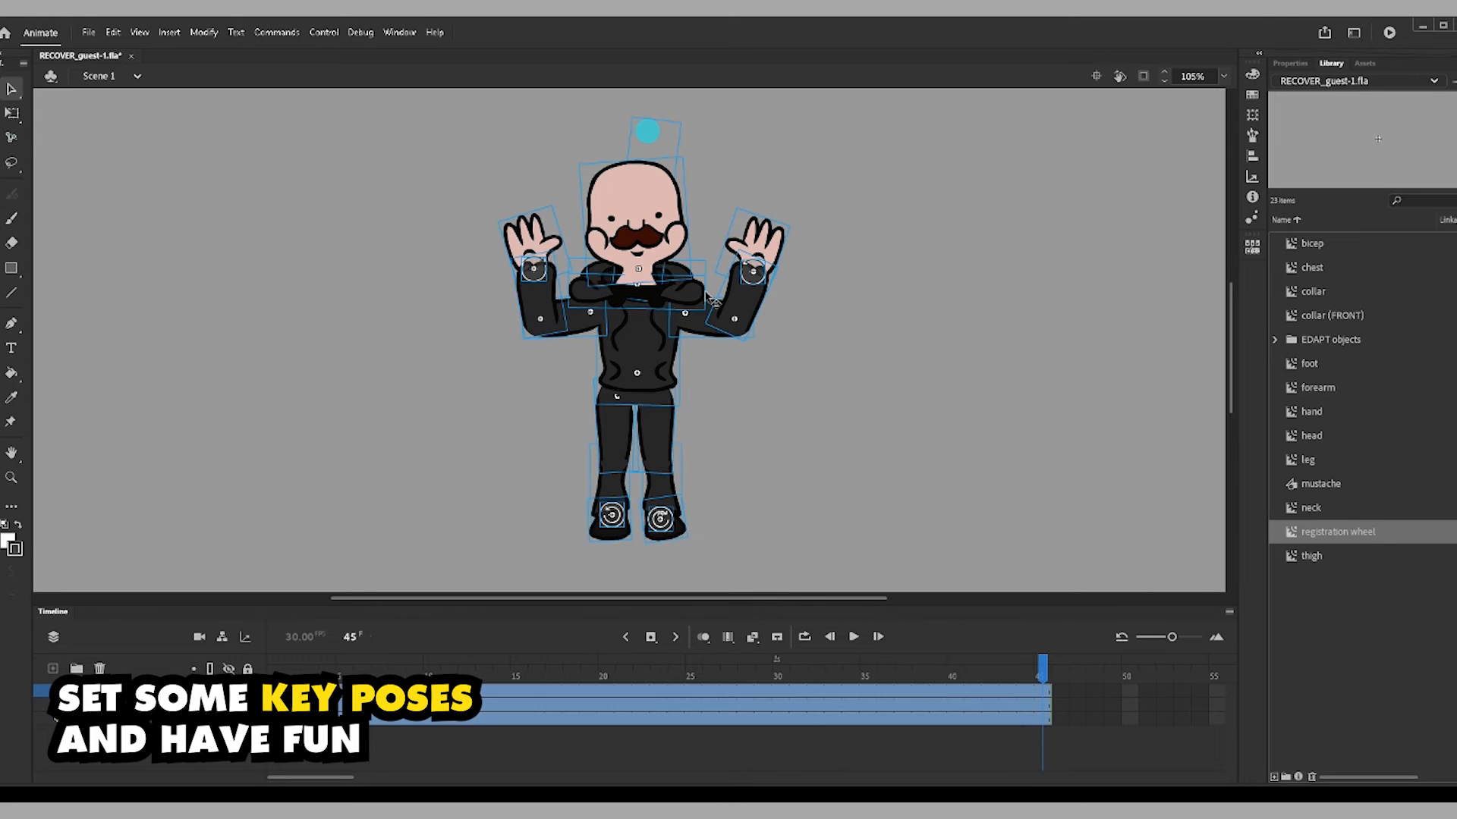
key("ctrl+x")
left_click(274, 705)
key("ctrl+shift+v")
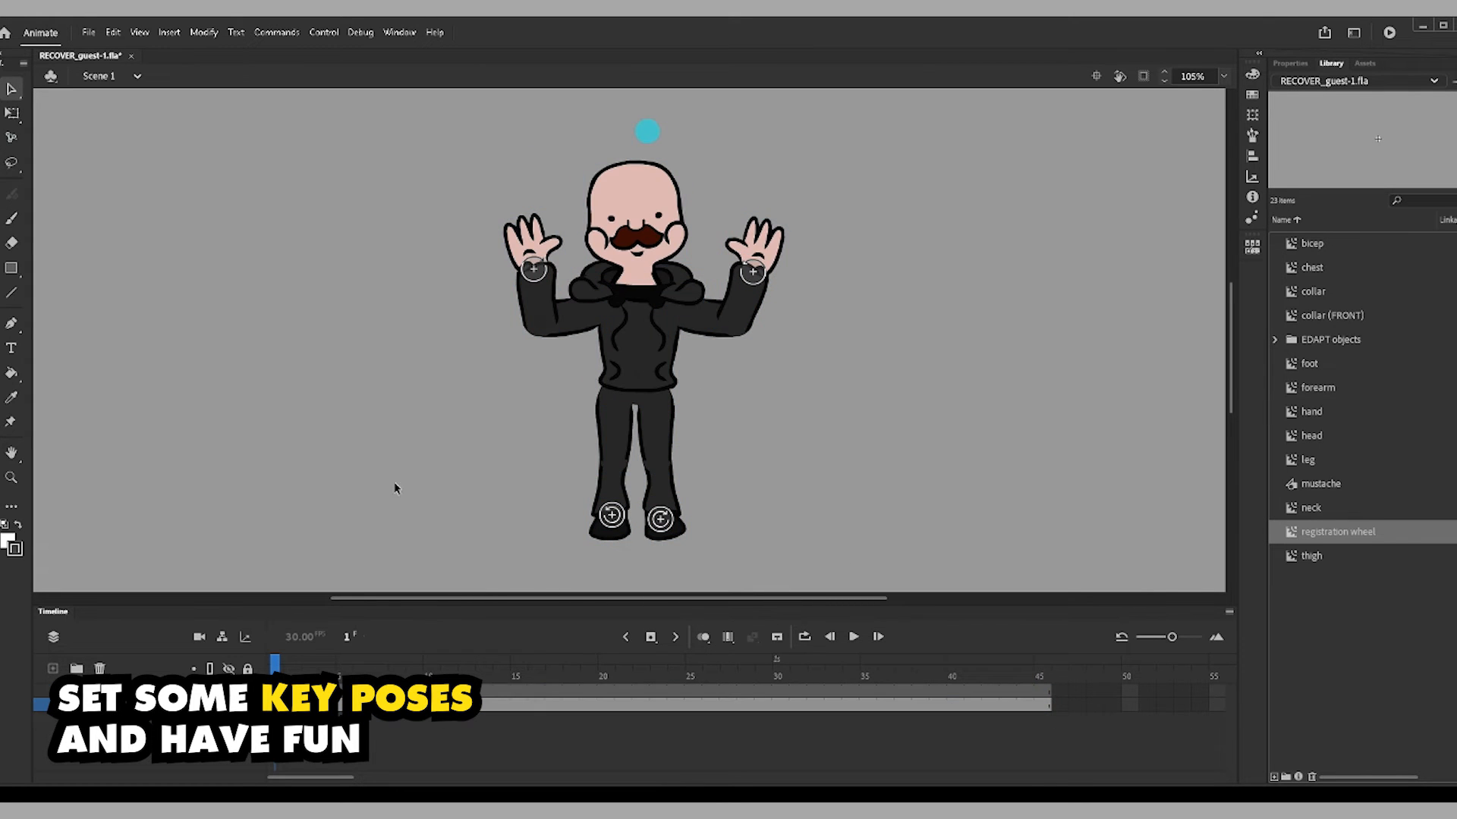
- Paste the character in place at frame 10 and swing one forearm slightly outward
left_click(475, 705)
left_click(433, 692)
key("ctrl+shift+v")
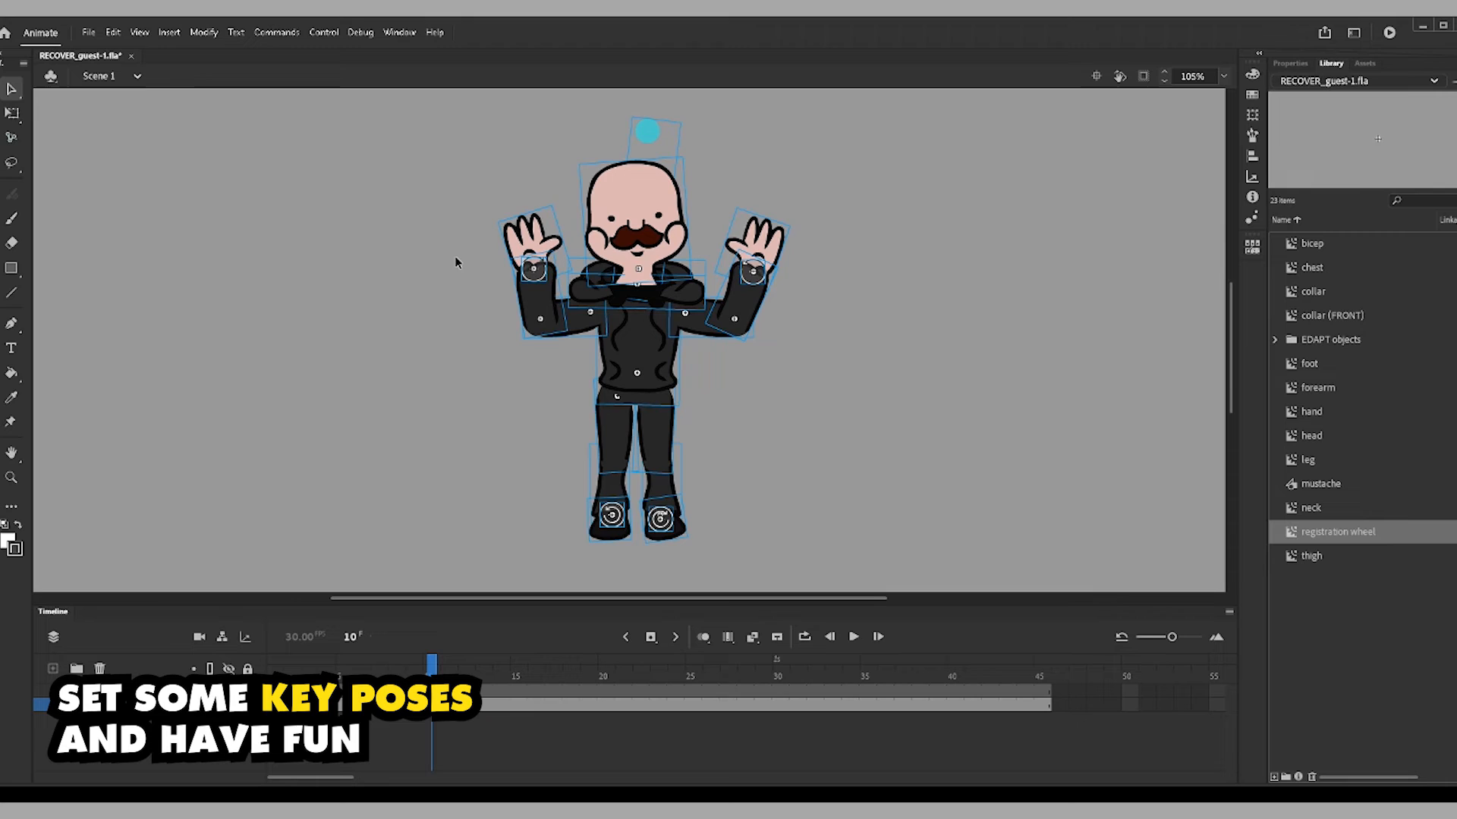
left_click(476, 348)
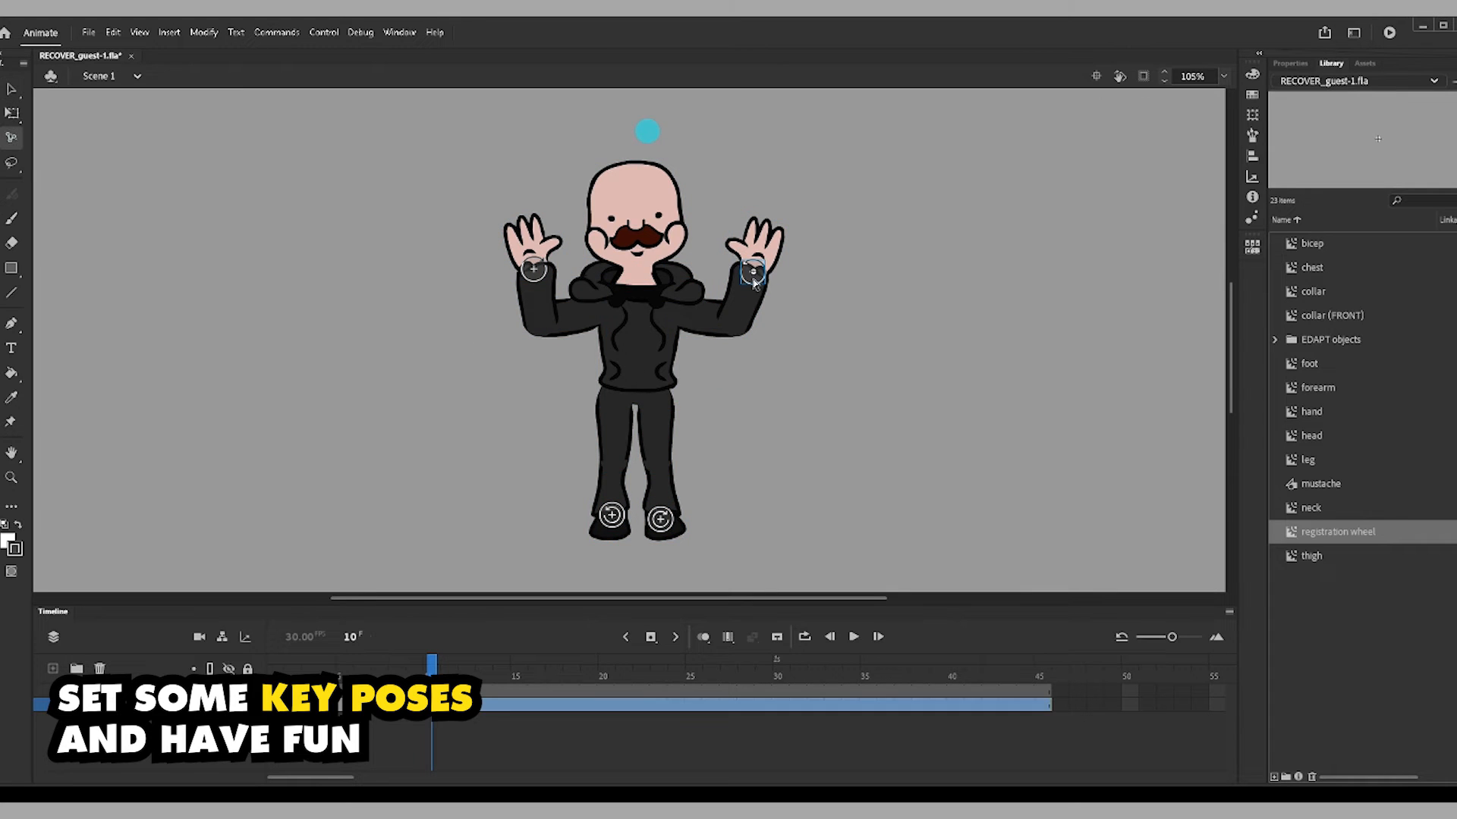
key("m")
mouse_move(536, 285)
left_mouse_down()
mouse_move(528, 323)
mouse_move(516, 291)
left_mouse_up()
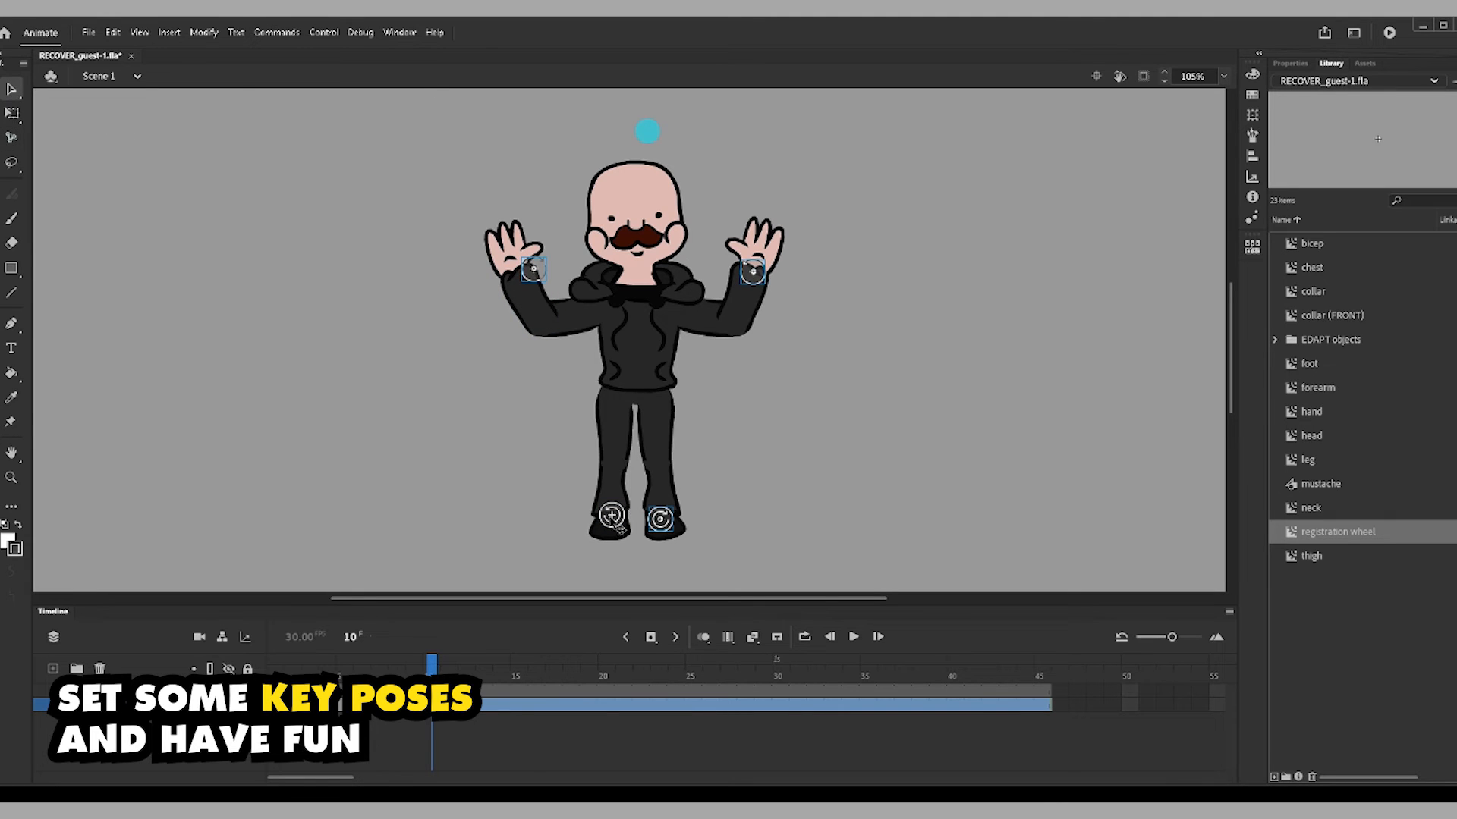
- Cut the four IK effectors from the character layer and paste them in place on the SMR_Controllers layer
left_click(611, 517, "shift")
key("ctrl+x")
left_click(379, 691)
right_click(327, 458)
left_click(398, 489)
left_click(460, 408)
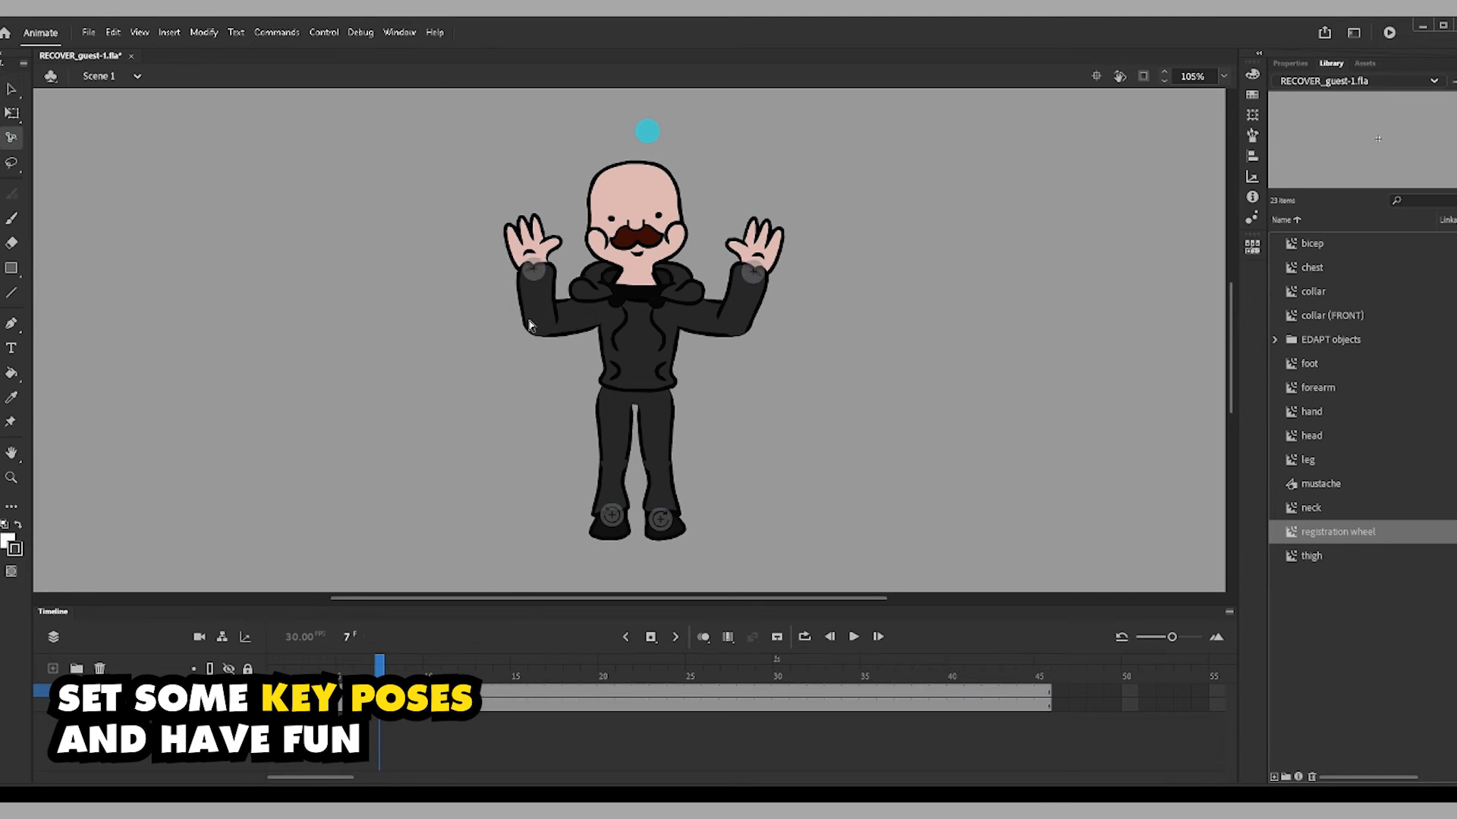
- Try posing both arms with the pasted wrist effectors at frames 7 and 1
left_click_drag(536, 277, 444, 275)
left_click_drag(770, 280, 779, 302)
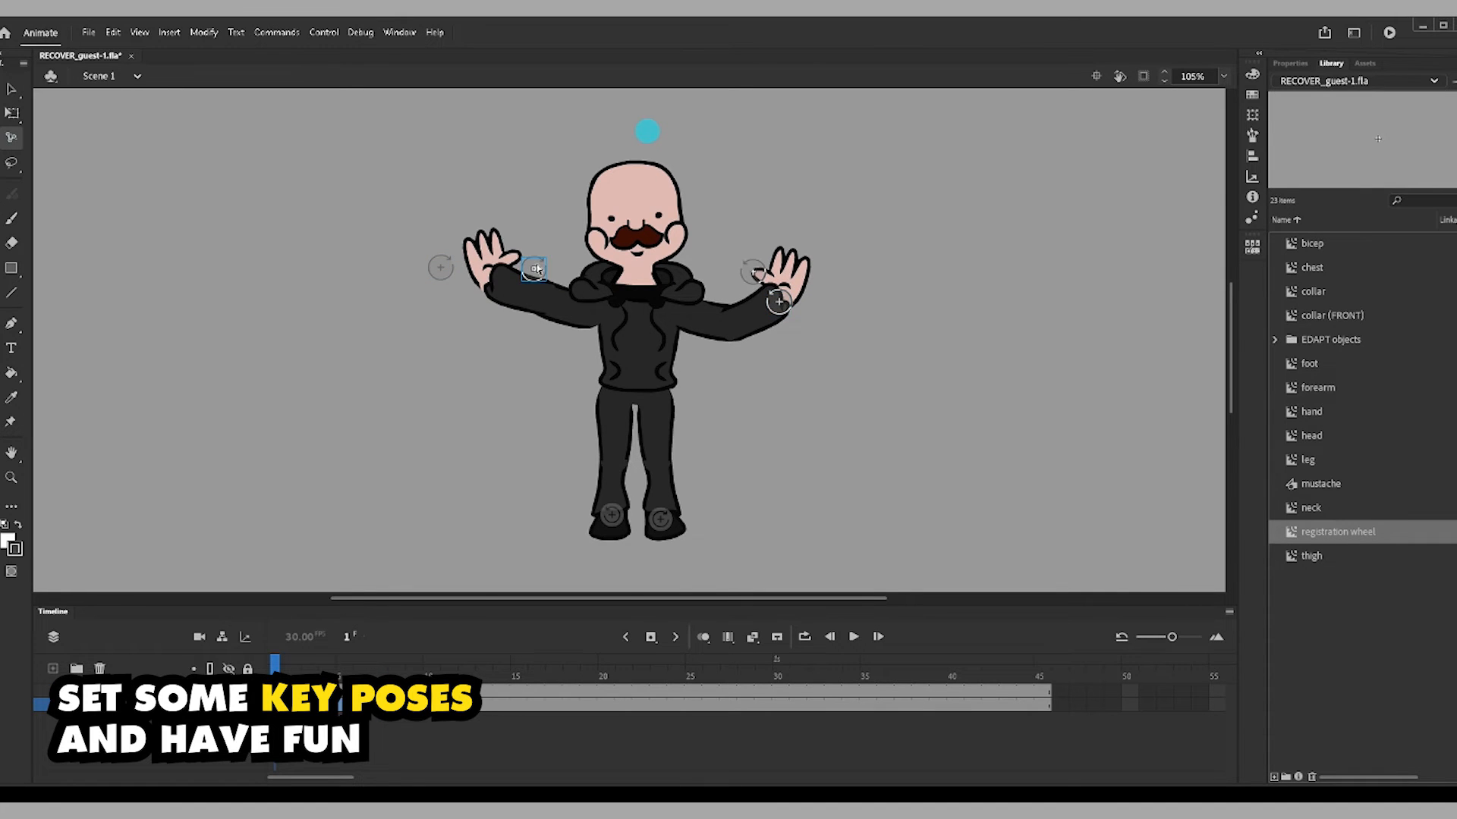
left_click(14, 139)
left_click_drag(755, 275, 775, 319)
left_click_drag(530, 275, 552, 245)
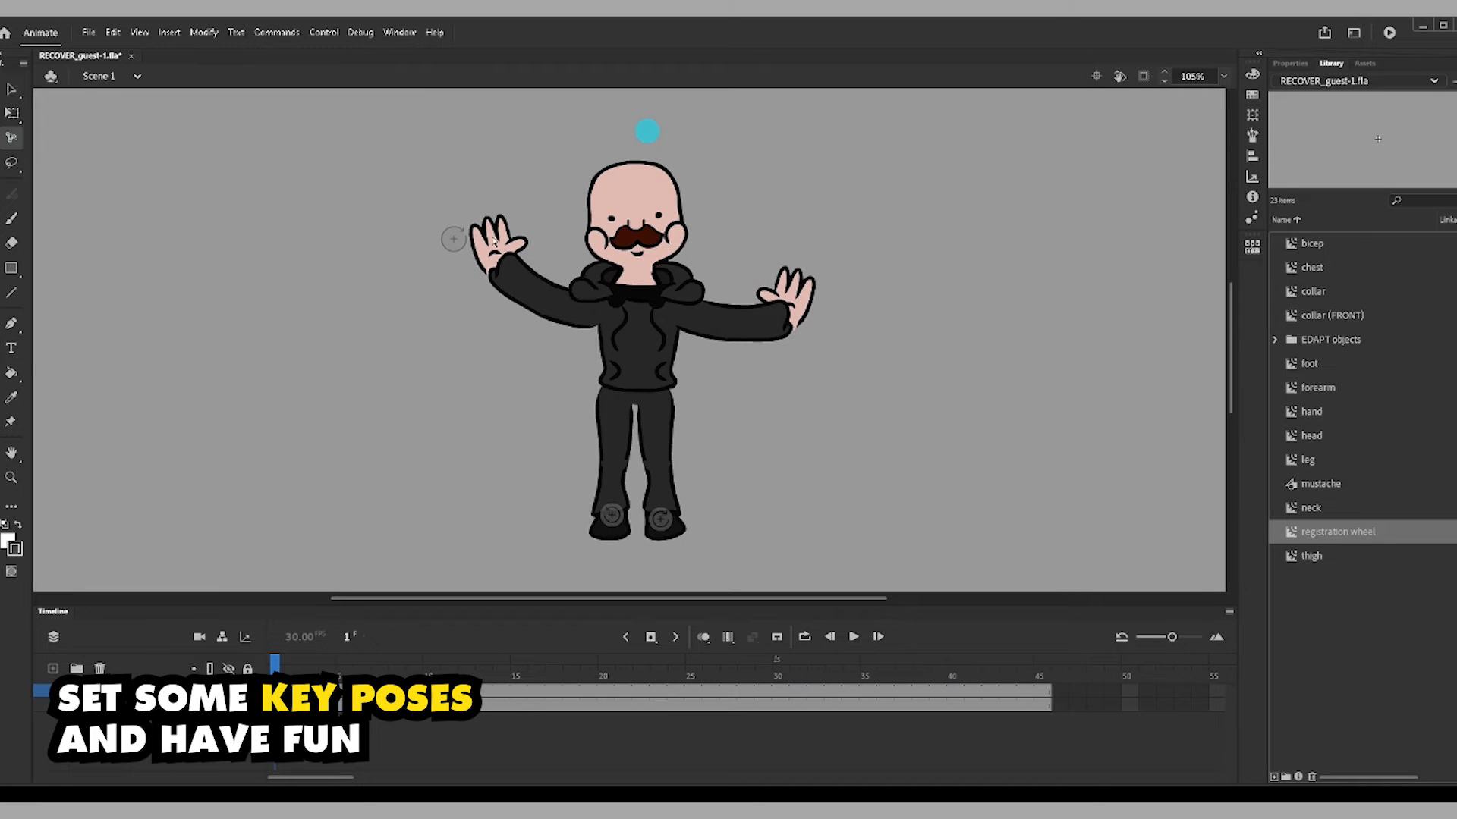
- Remove the leftover IK effectors and swing both forearms upward at frame 1
left_click(615, 522)
left_click_drag(521, 304, 520, 296)
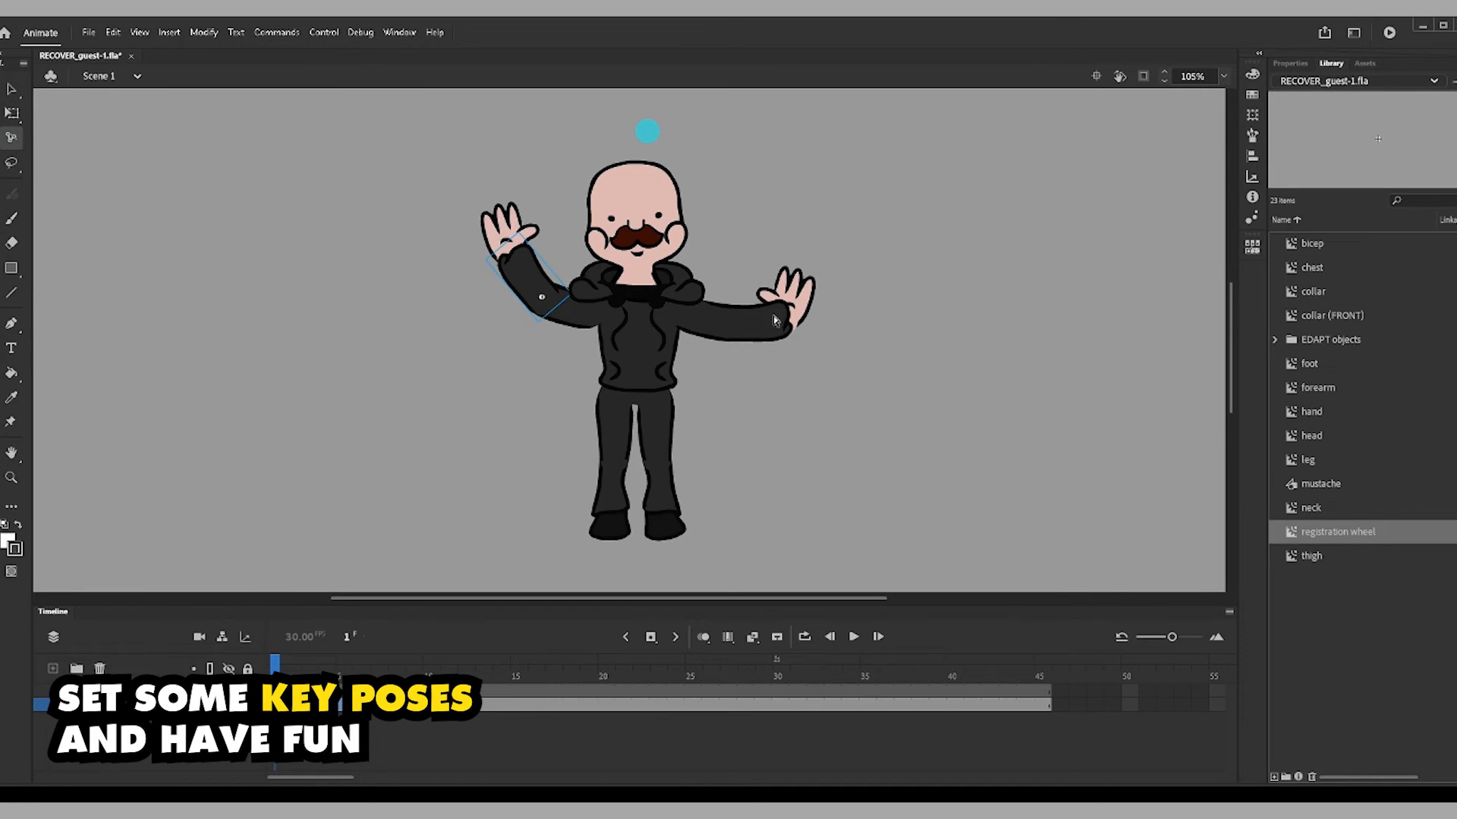
left_click_drag(780, 317, 737, 289)
left_click_drag(715, 325, 712, 318)
- Step through the frames up to frame 10 and back to frame 3 to compare the two poses
key("period")
key("period")
key("period")
key("period")
key("period")
key("period")
key("period")
key("period")
key("period")
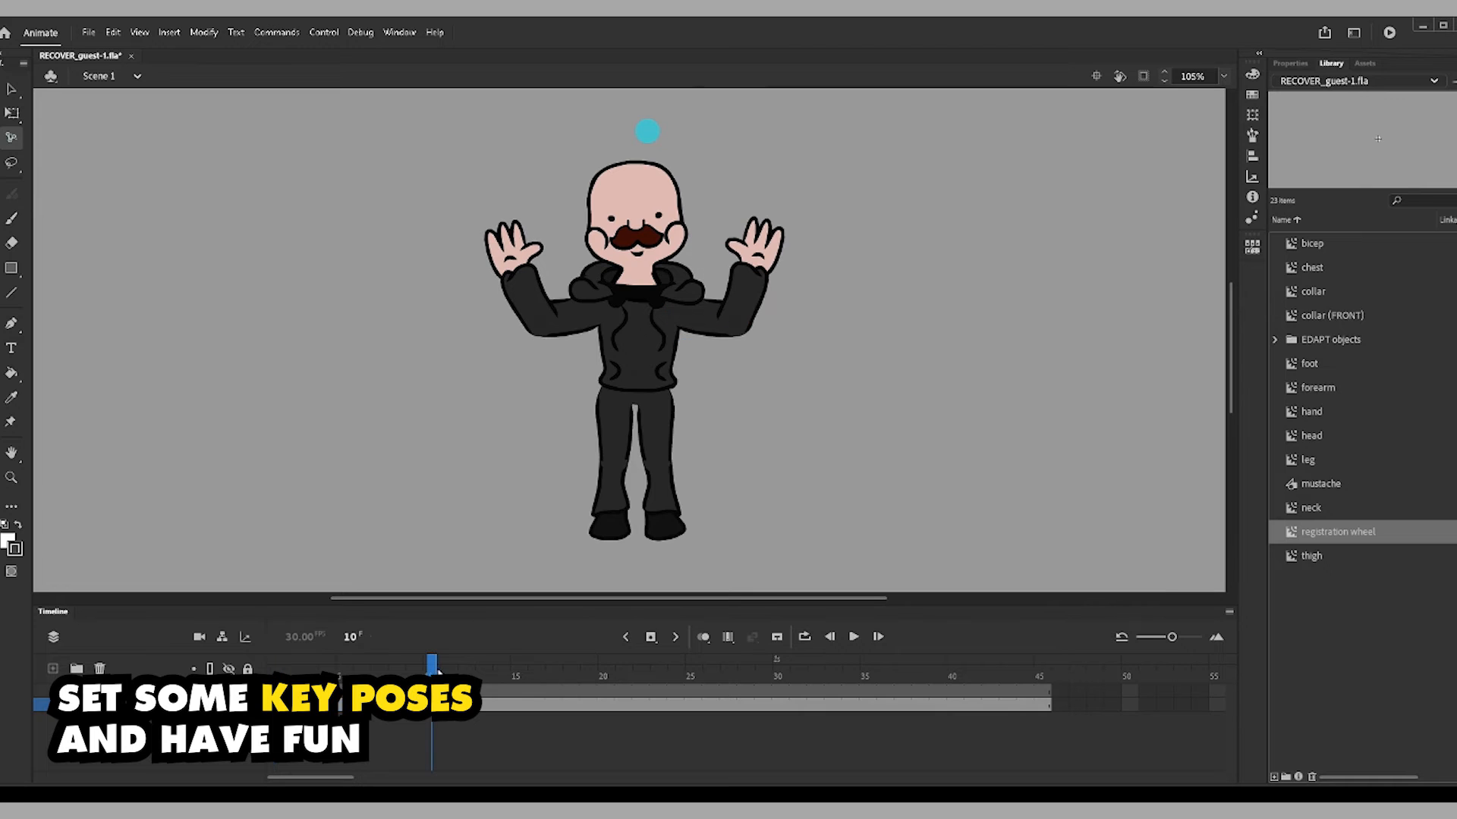
key("comma")
key("comma")
key("comma")
key("comma")
key("comma")
key("comma")
key("comma")
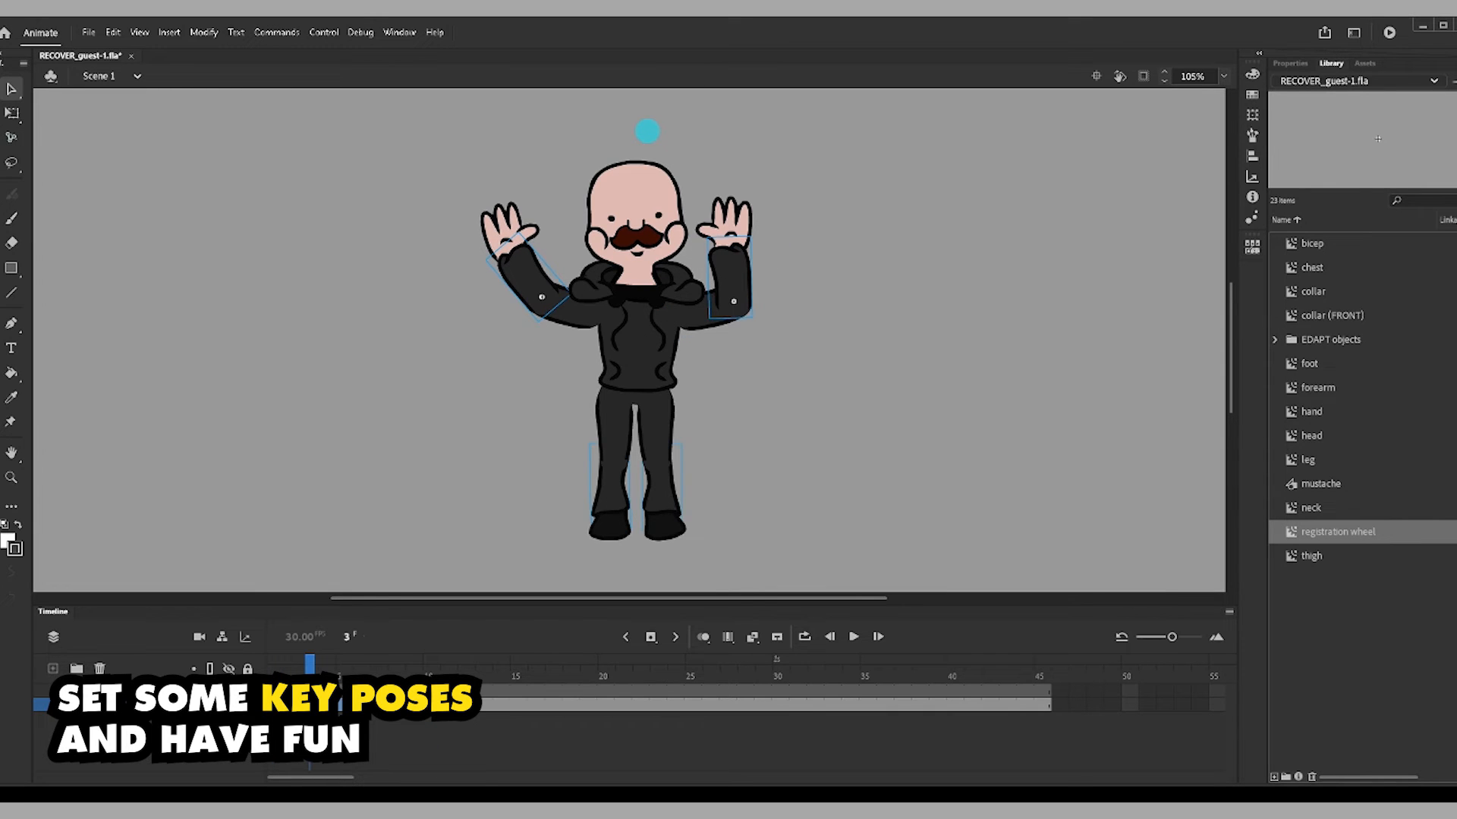
- Add new IK Effectors to both forearms and both lower legs, and go back to frame 1
mouse_move(349, 816)
left_mouse_down()
mouse_move(331, 403)
mouse_move(349, 815)
left_mouse_up()
left_click(201, 466)
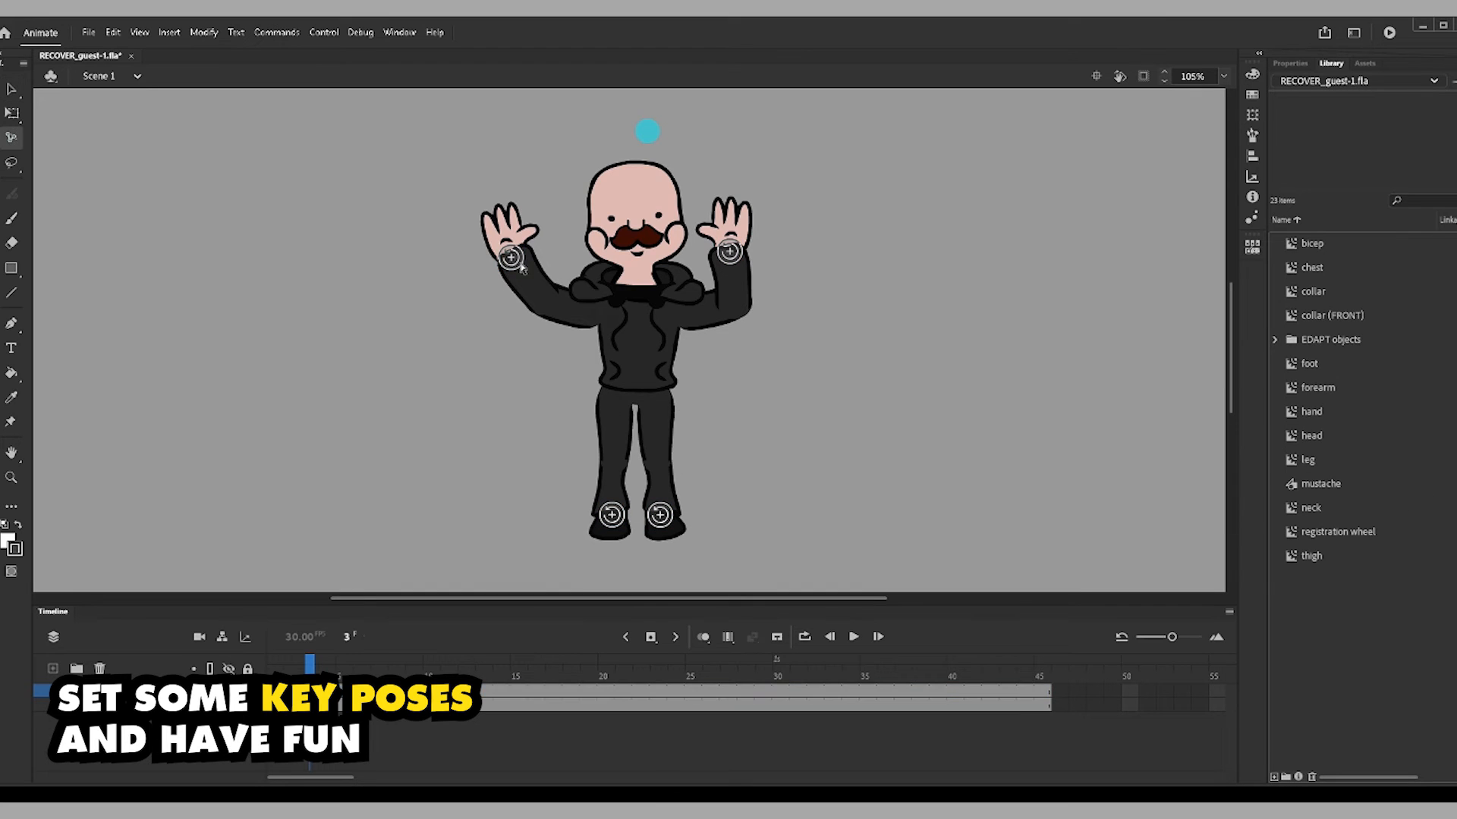
key("comma")
key("comma")
- Pull the wrist and foot effectors inward at frame 1 and lower the torso into a crouch
left_click_drag(521, 274, 547, 266)
left_click_drag(730, 252, 730, 269)
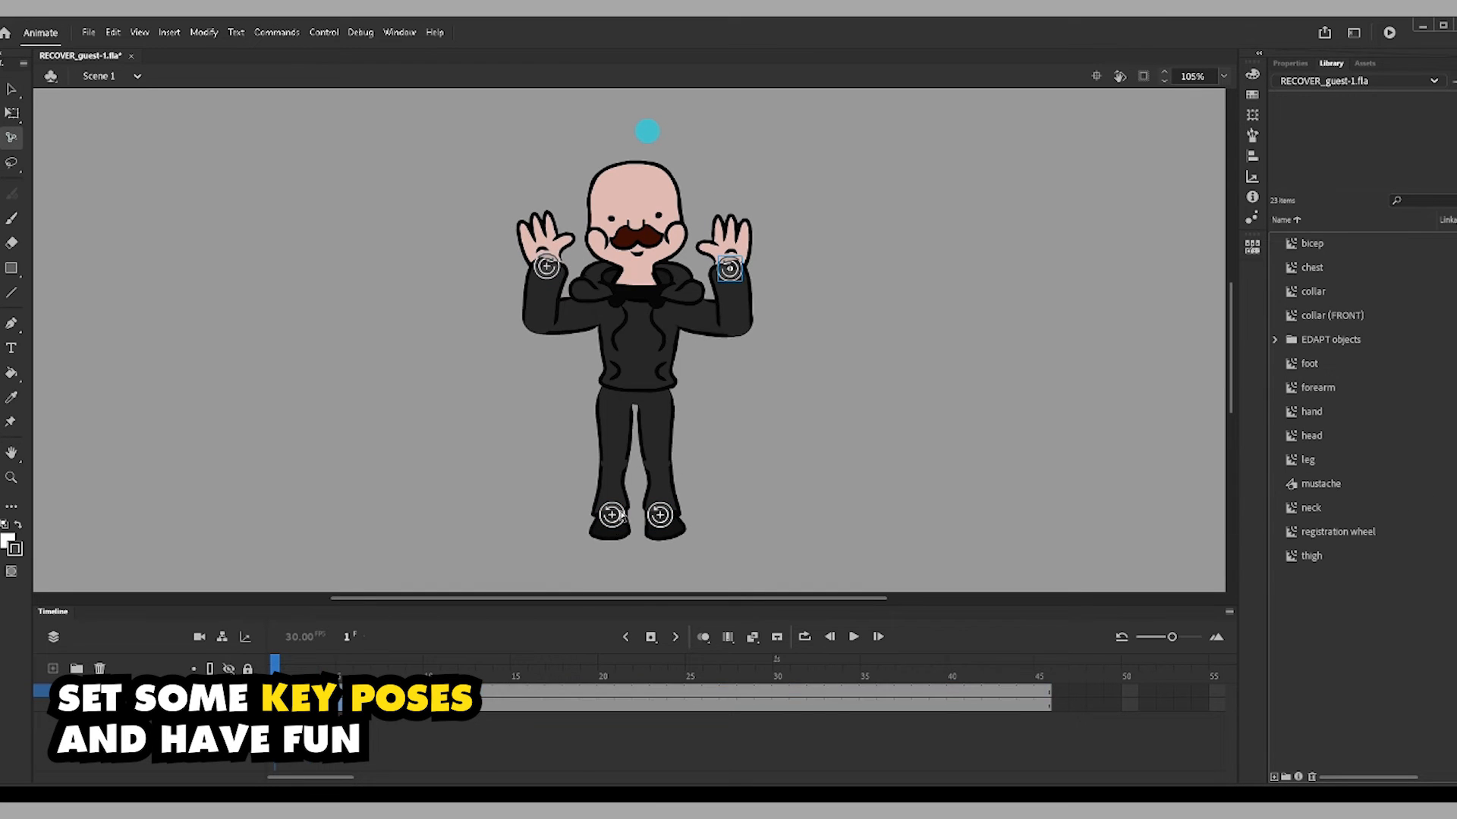
left_click_drag(618, 516, 653, 515)
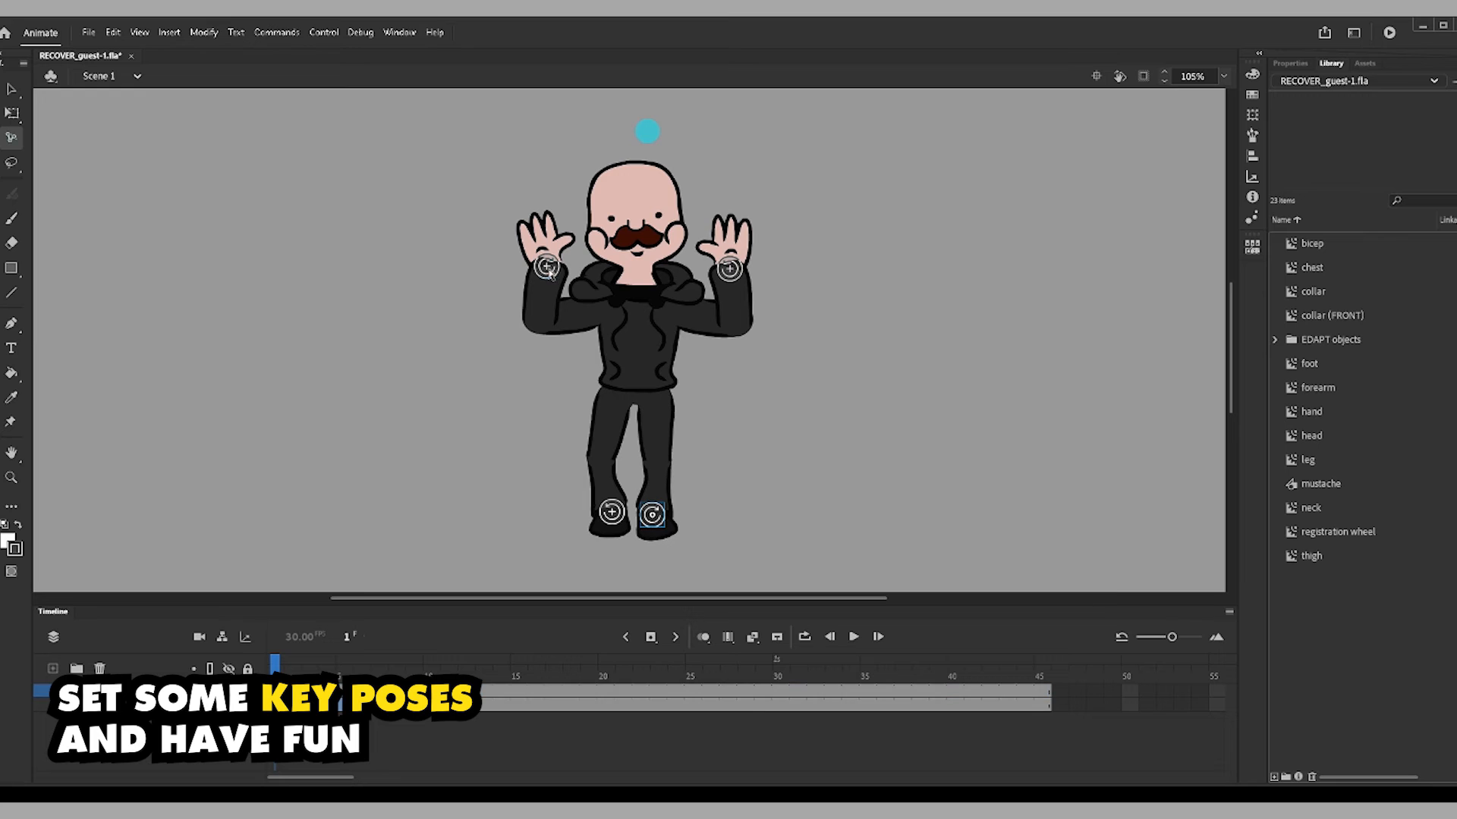
left_click_drag(642, 347, 629, 396)
left_click(546, 314)
- Show the character layer as outlines and change its outline color to black
left_click(211, 706)
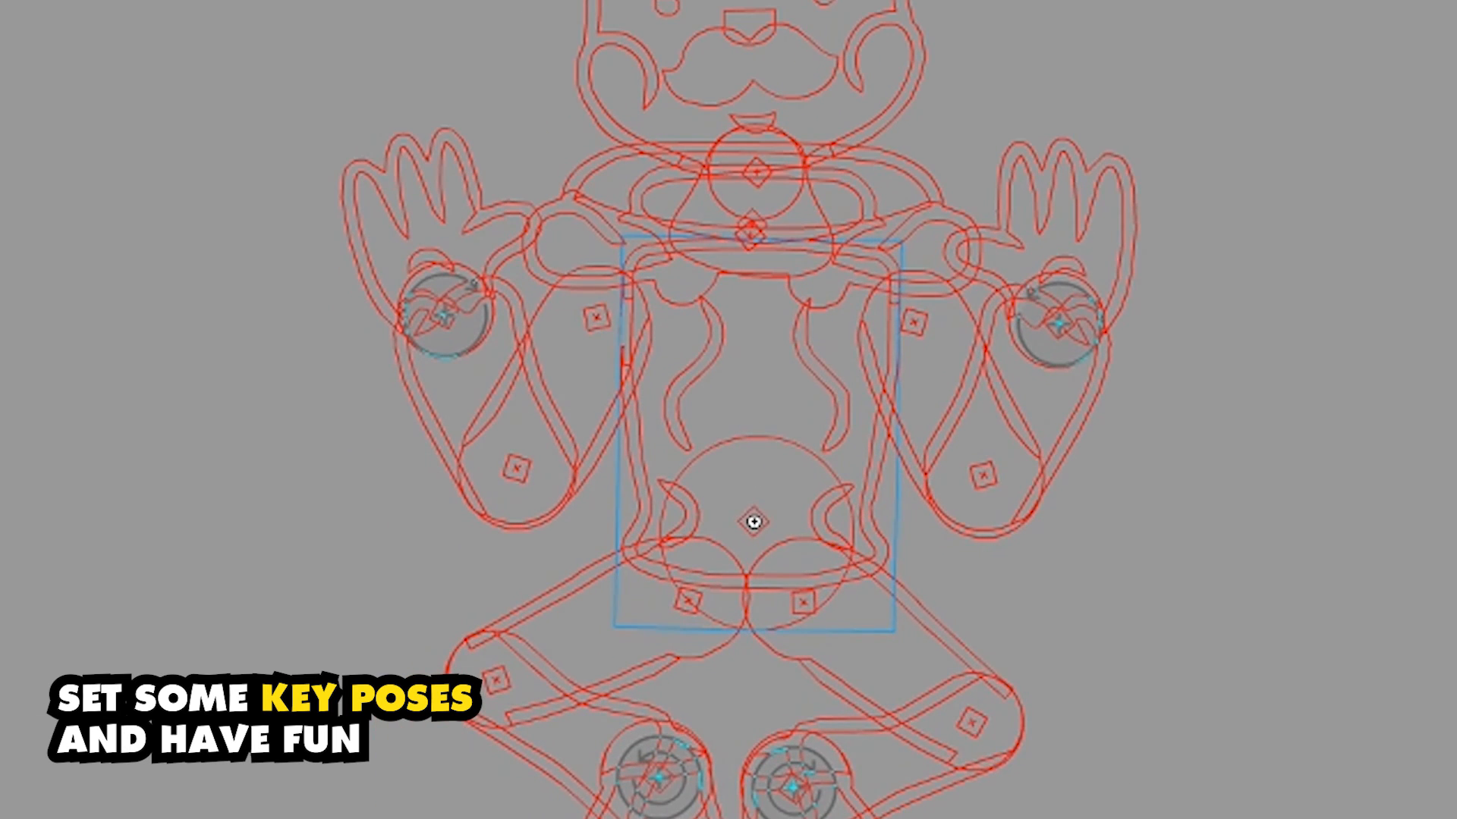
double_click(627, 757)
left_click(816, 712)
left_click(853, 232)
left_click(1121, 247)
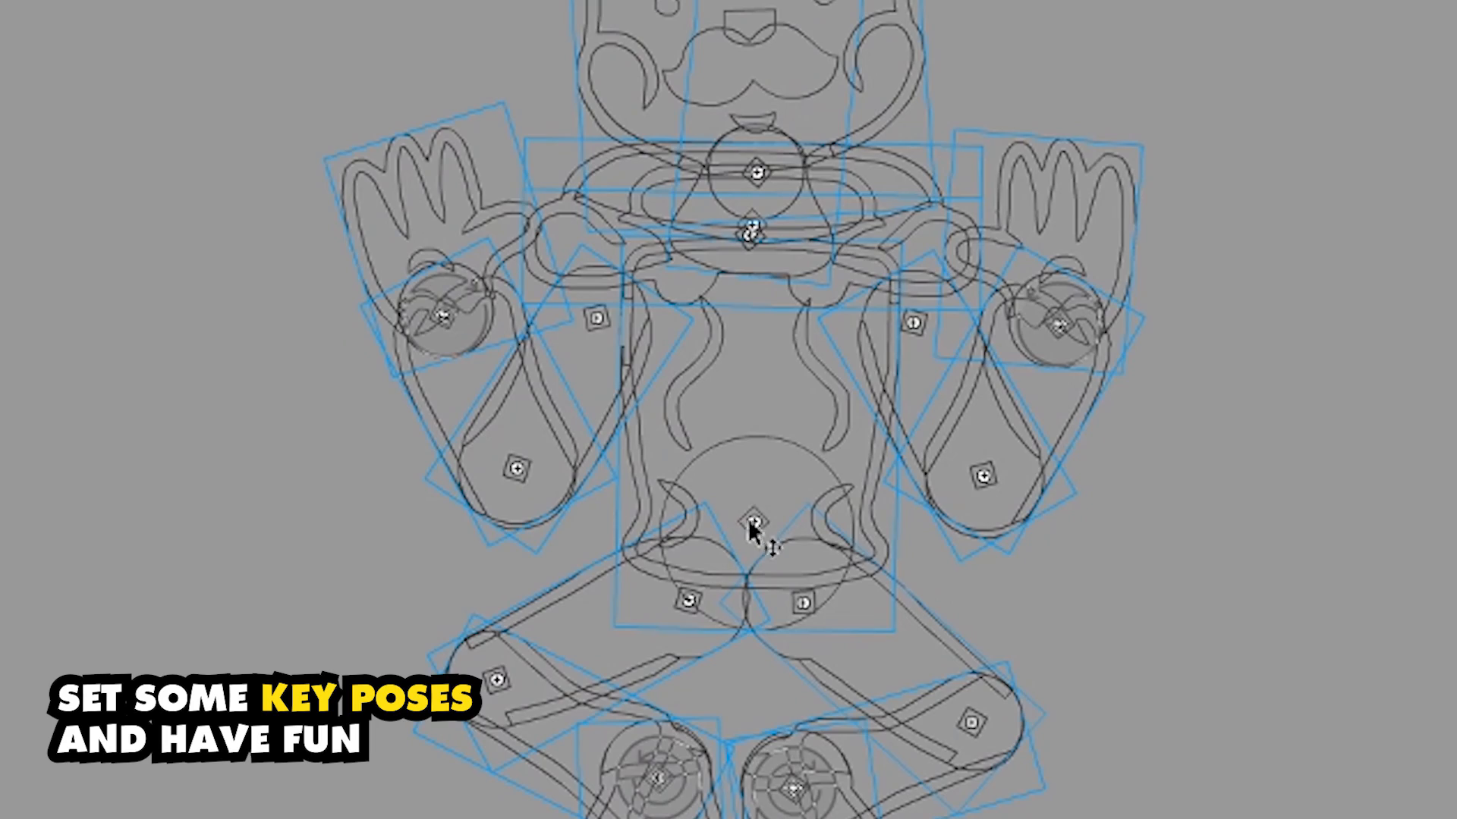
- Raise the torso out of the crouch and straighten both legs into a standing pose with the feet slightly apart
left_click_drag(750, 524, 750, 314)
left_click_drag(622, 499, 584, 548)
left_click_drag(845, 489, 948, 349)
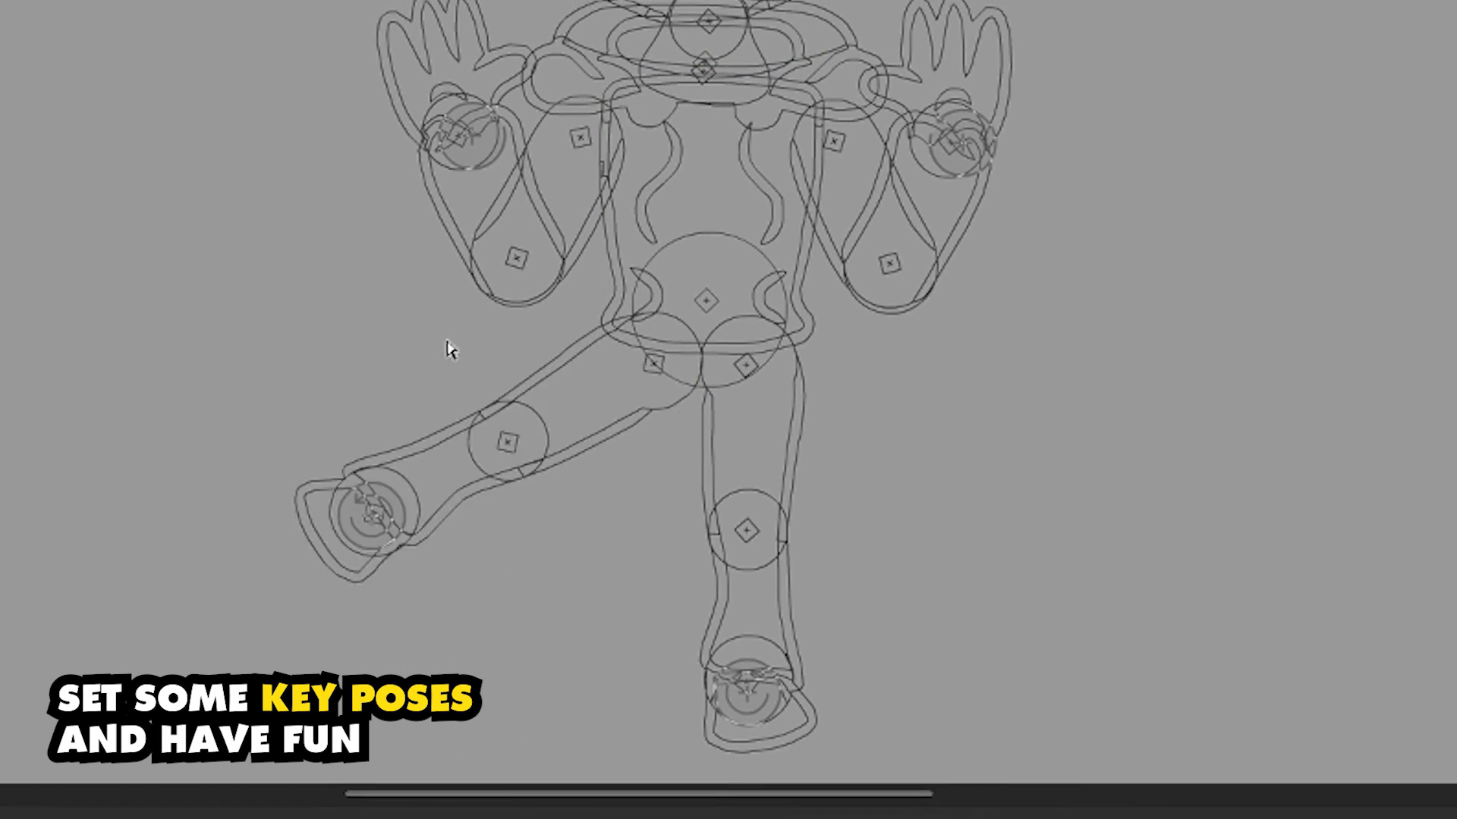
left_click_drag(788, 334, 711, 463)
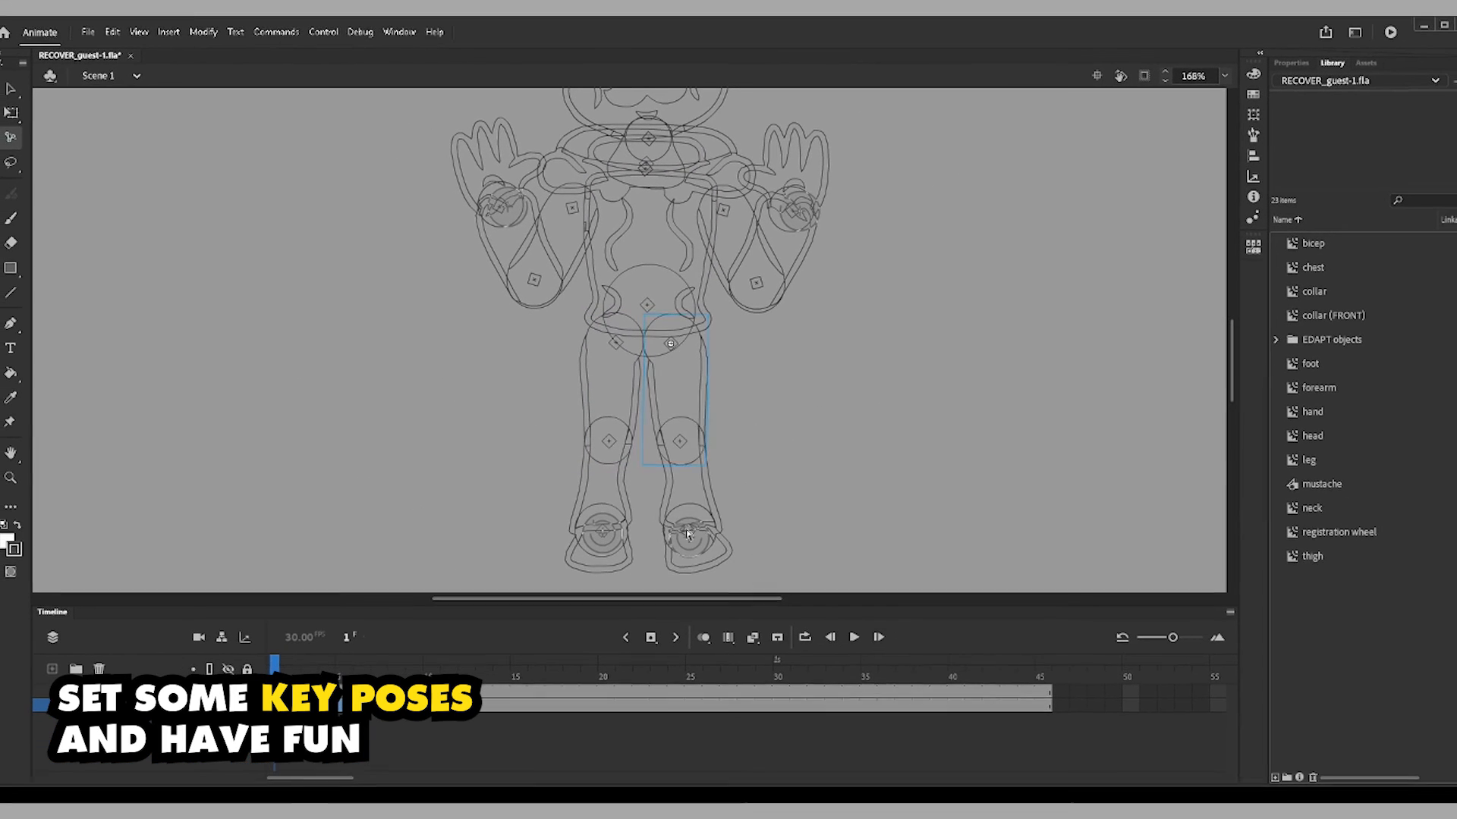
left_click_drag(716, 565, 704, 559)
- Pose both arms at frame 1 with the elbows out and the hands raised beside the head
scroll(508, 325, "up", 3)
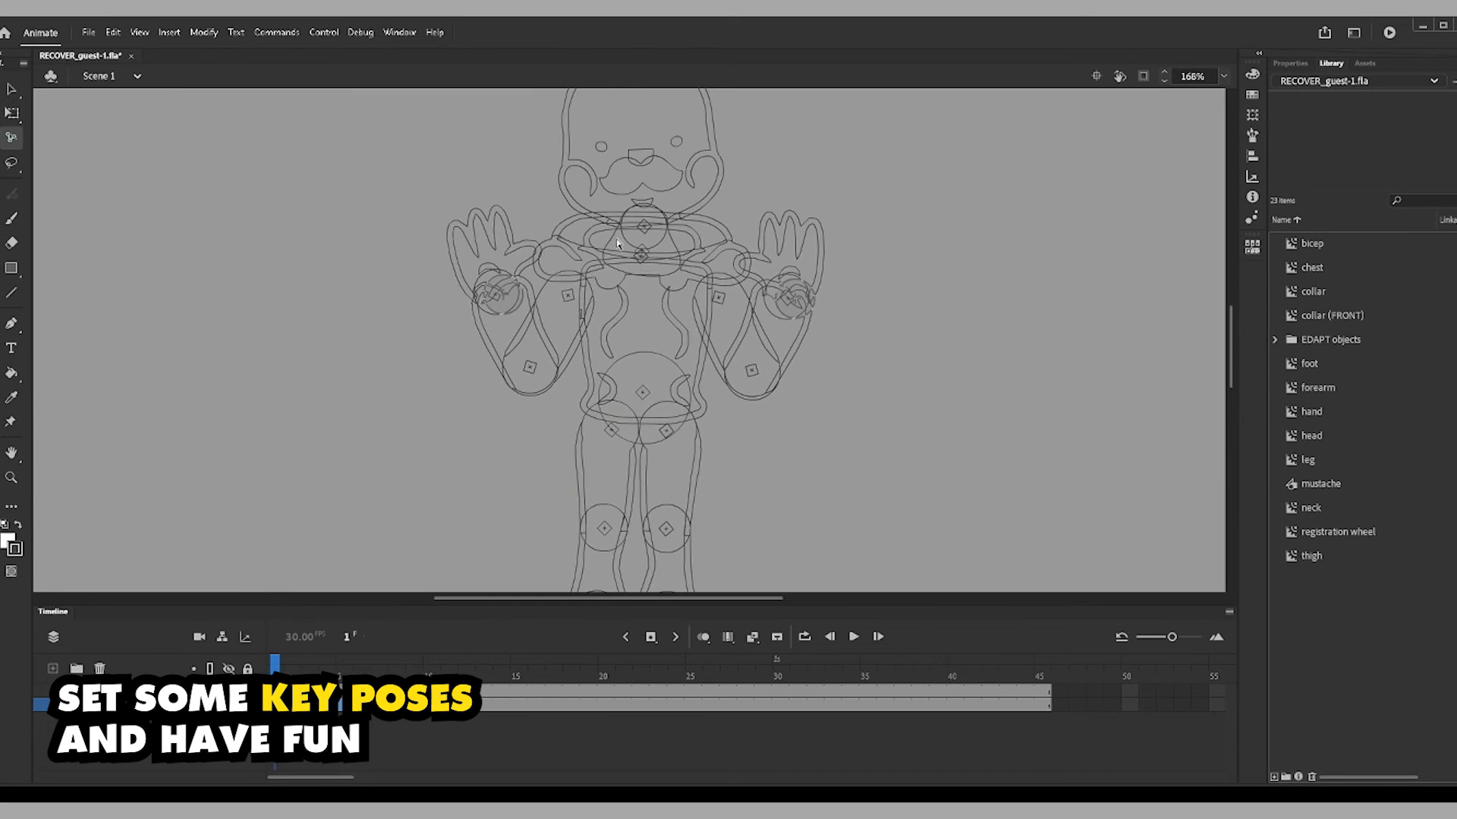
left_click(607, 243)
left_click_drag(607, 242, 631, 381)
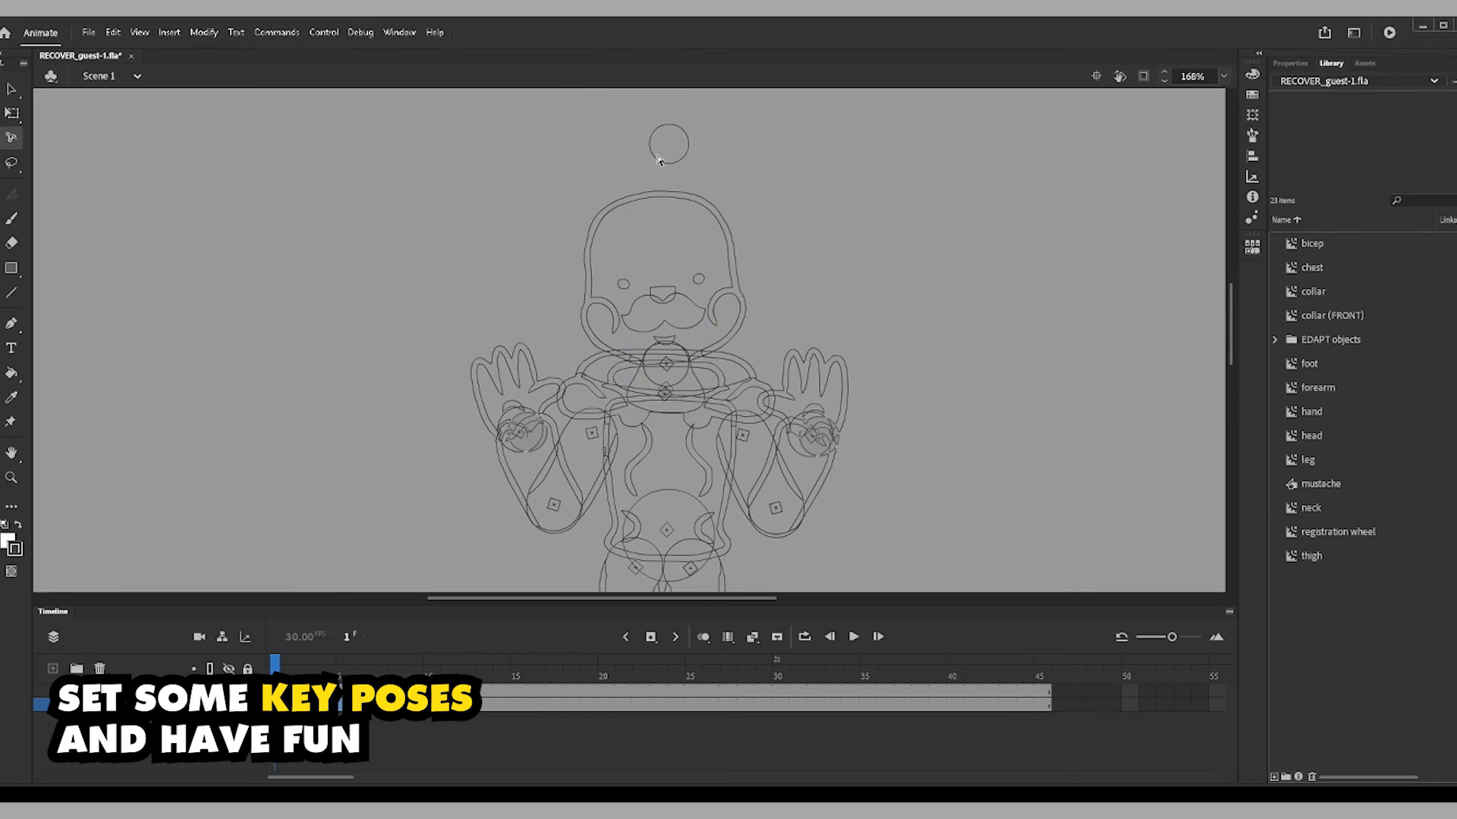
left_click_drag(828, 433, 799, 428)
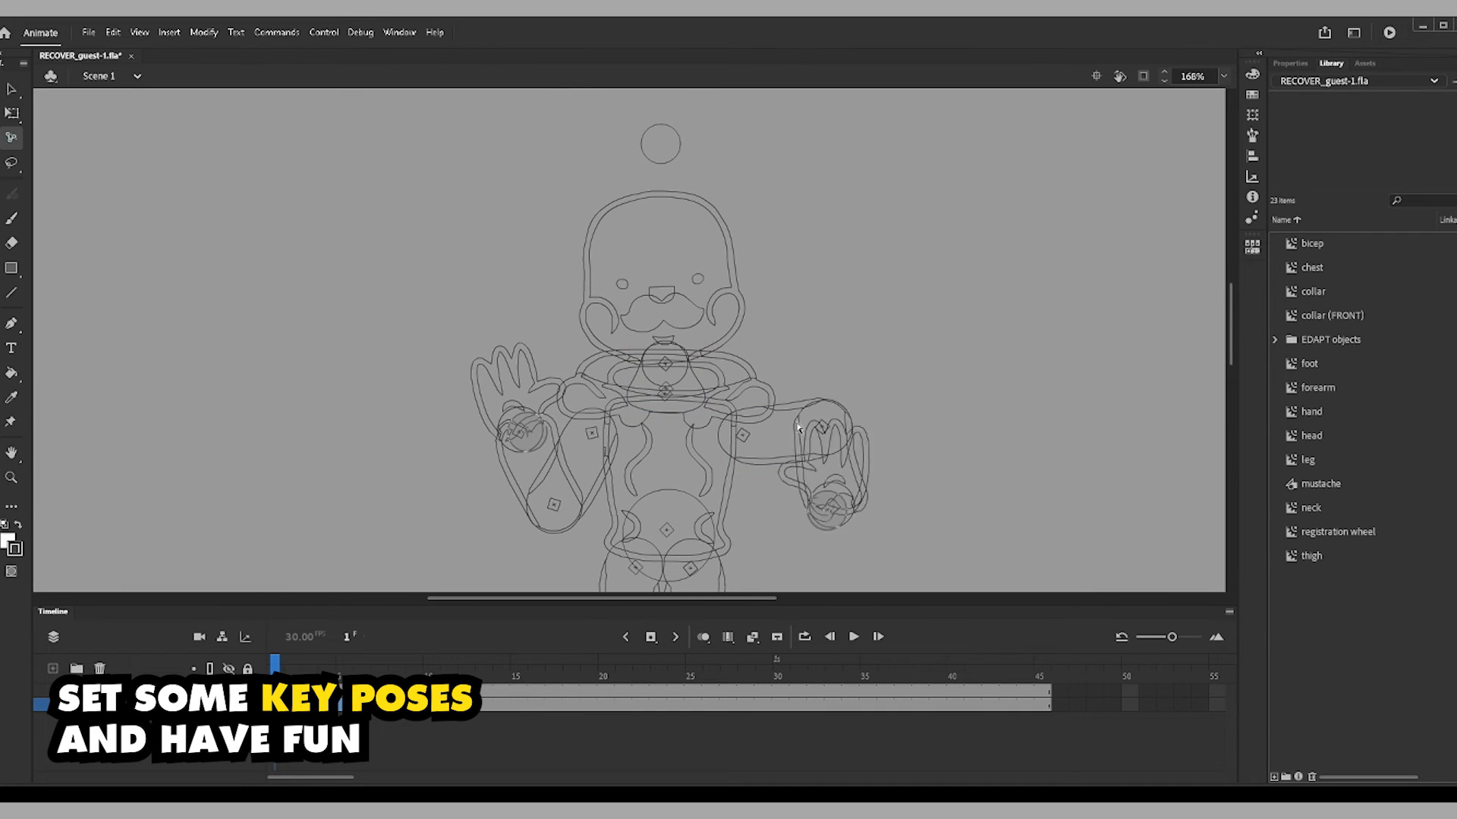
left_click_drag(563, 430, 578, 302)
mouse_move(511, 338)
left_mouse_down()
mouse_move(493, 335)
mouse_move(533, 334)
left_mouse_up()
key("ctrl+minus")
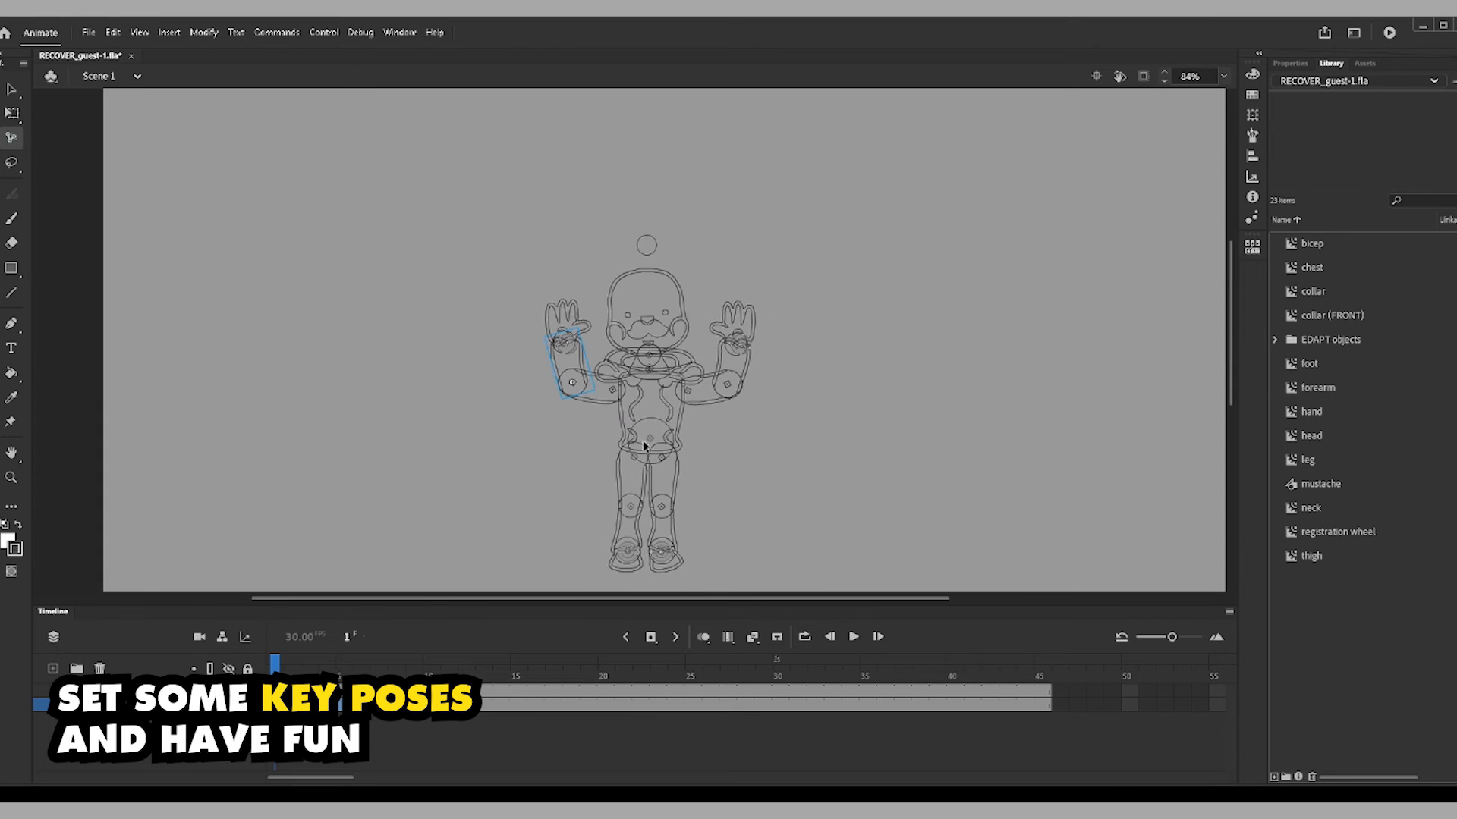
left_click_drag(644, 440, 640, 373)
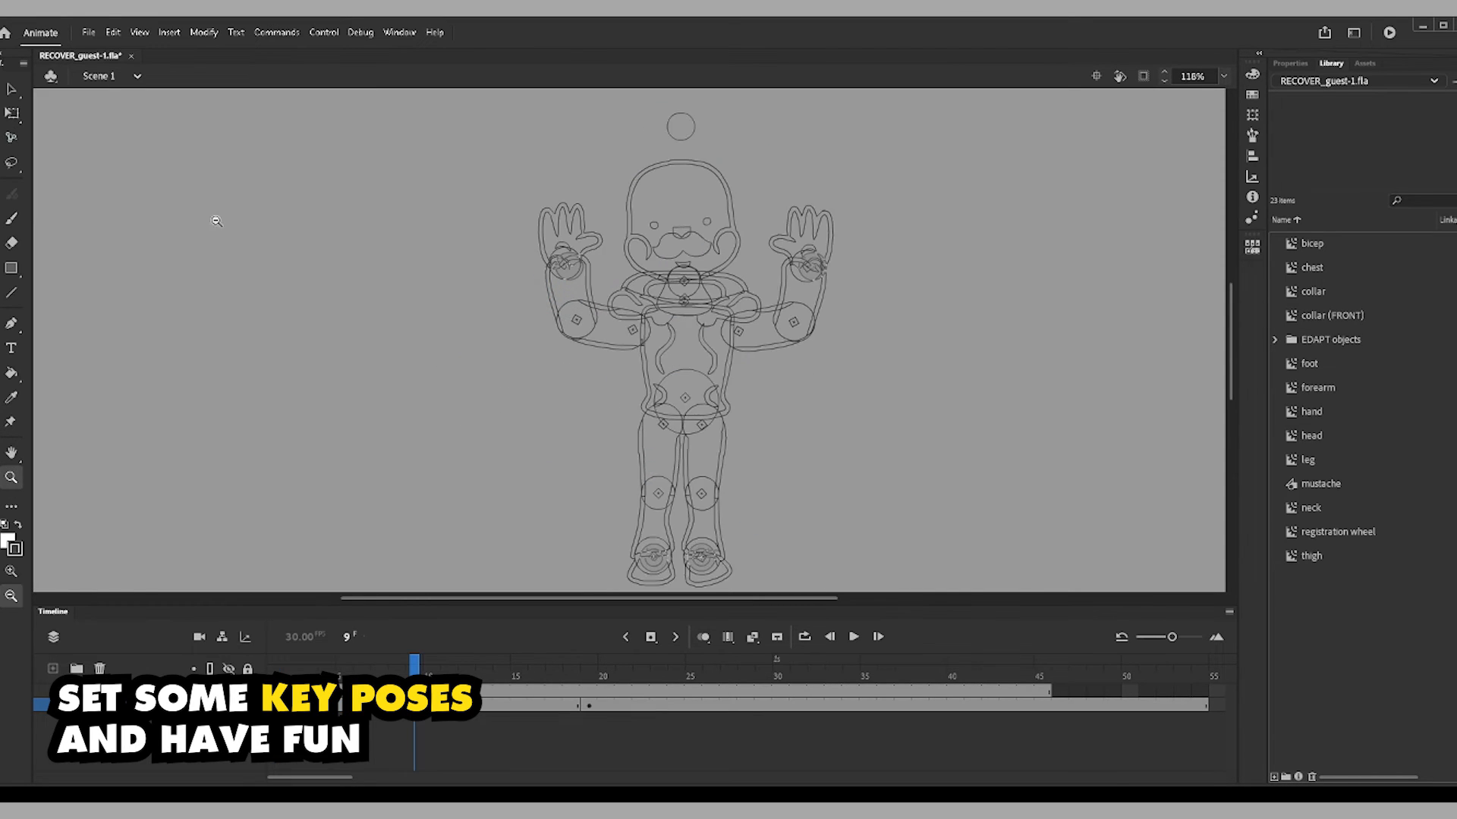
- Try to spread both arms straight out sideways and pull one foot inward at frame 10
left_click_drag(215, 221, 163, 205)
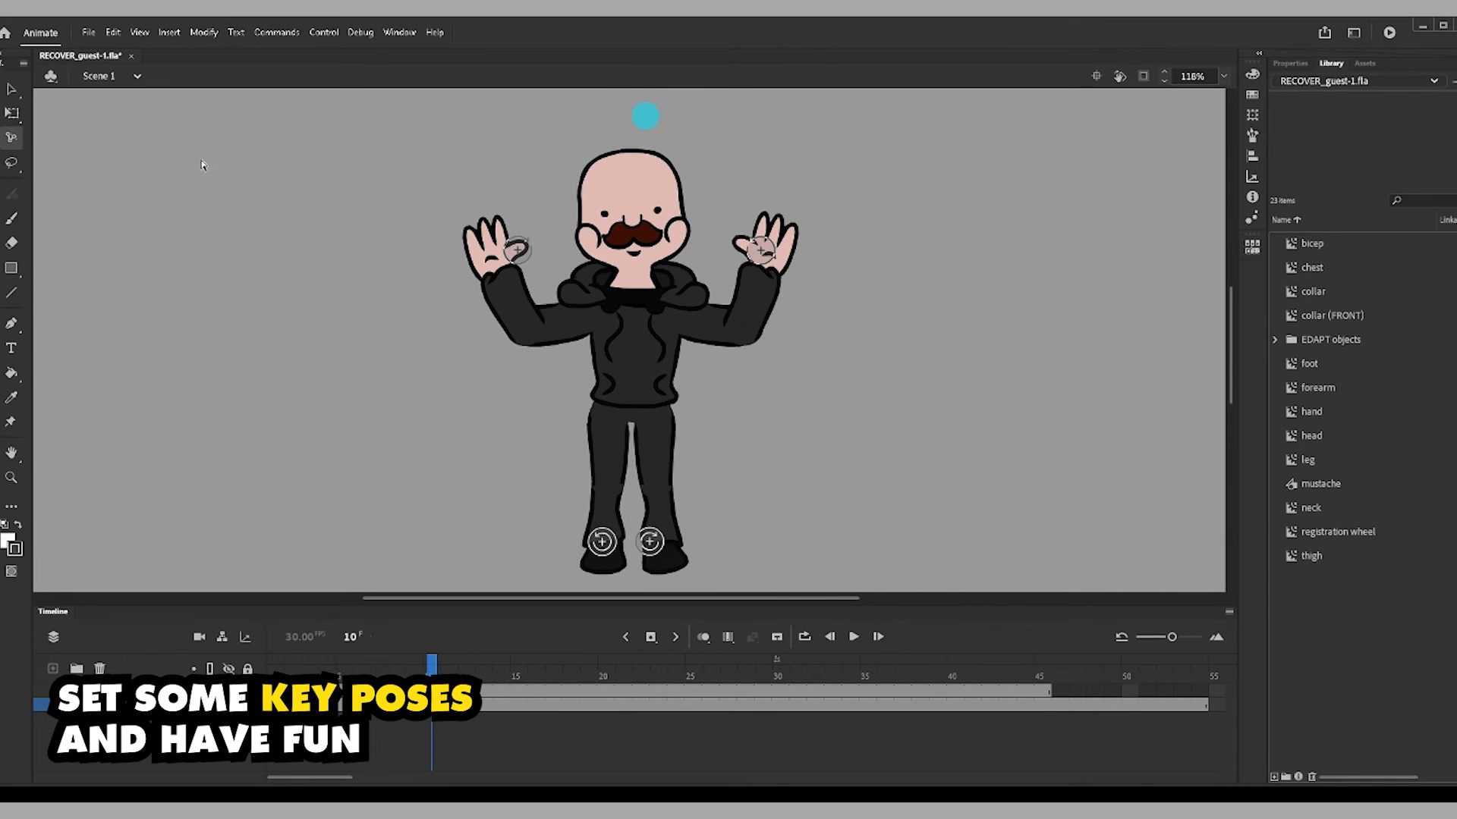
left_click_drag(766, 250, 805, 319)
left_click_drag(518, 250, 449, 318)
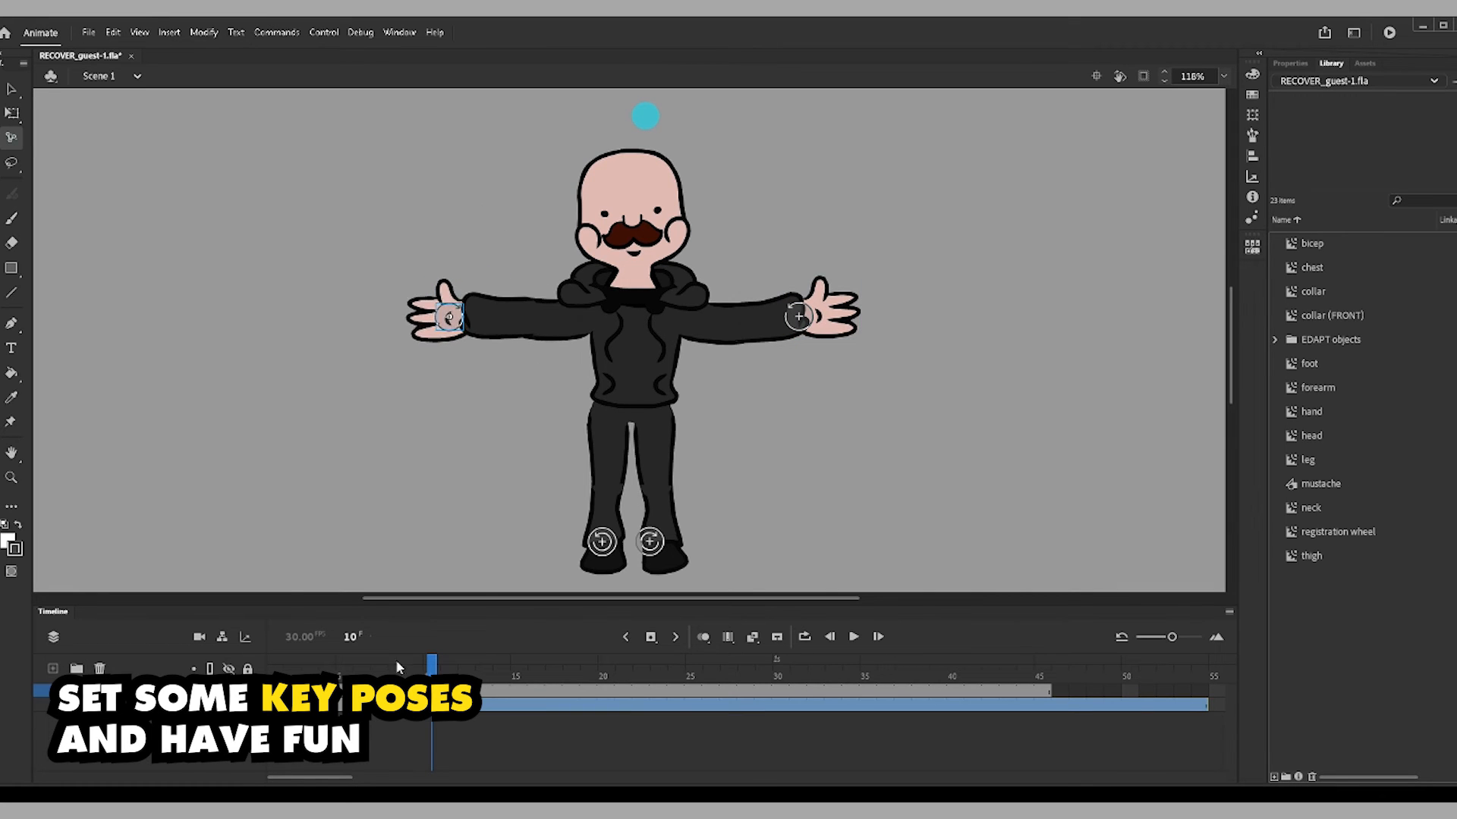
left_click(380, 665)
left_click(432, 664)
mouse_move(650, 542)
left_mouse_down()
mouse_move(667, 436)
mouse_move(726, 459)
mouse_move(686, 527)
mouse_move(644, 539)
left_mouse_up()
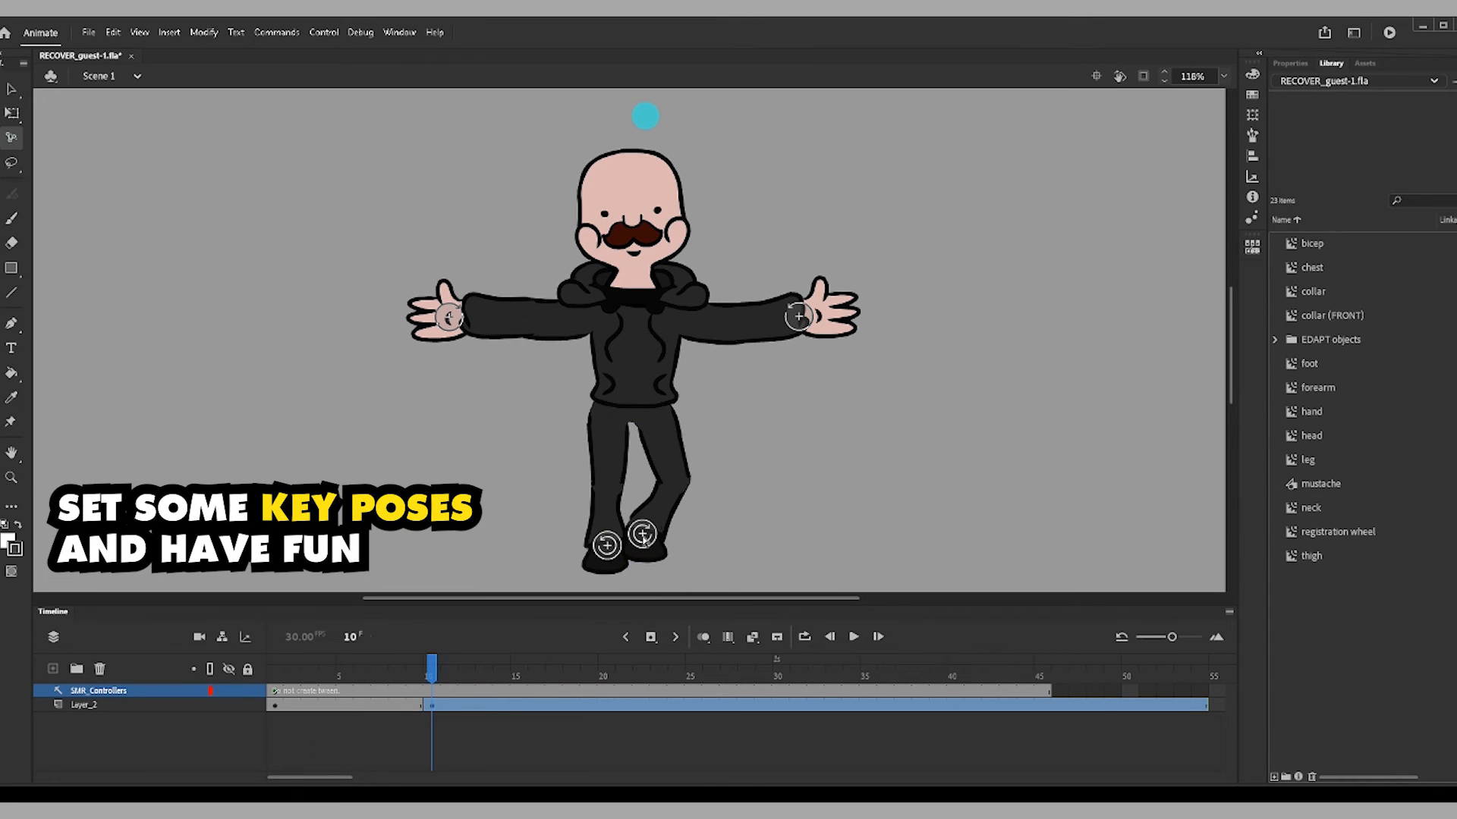
- Reset the frame 10 keyframe of Layer_2 to the raised-arms pose with the effectors back on the wrists and feet
left_click(365, 670)
left_click(398, 705)
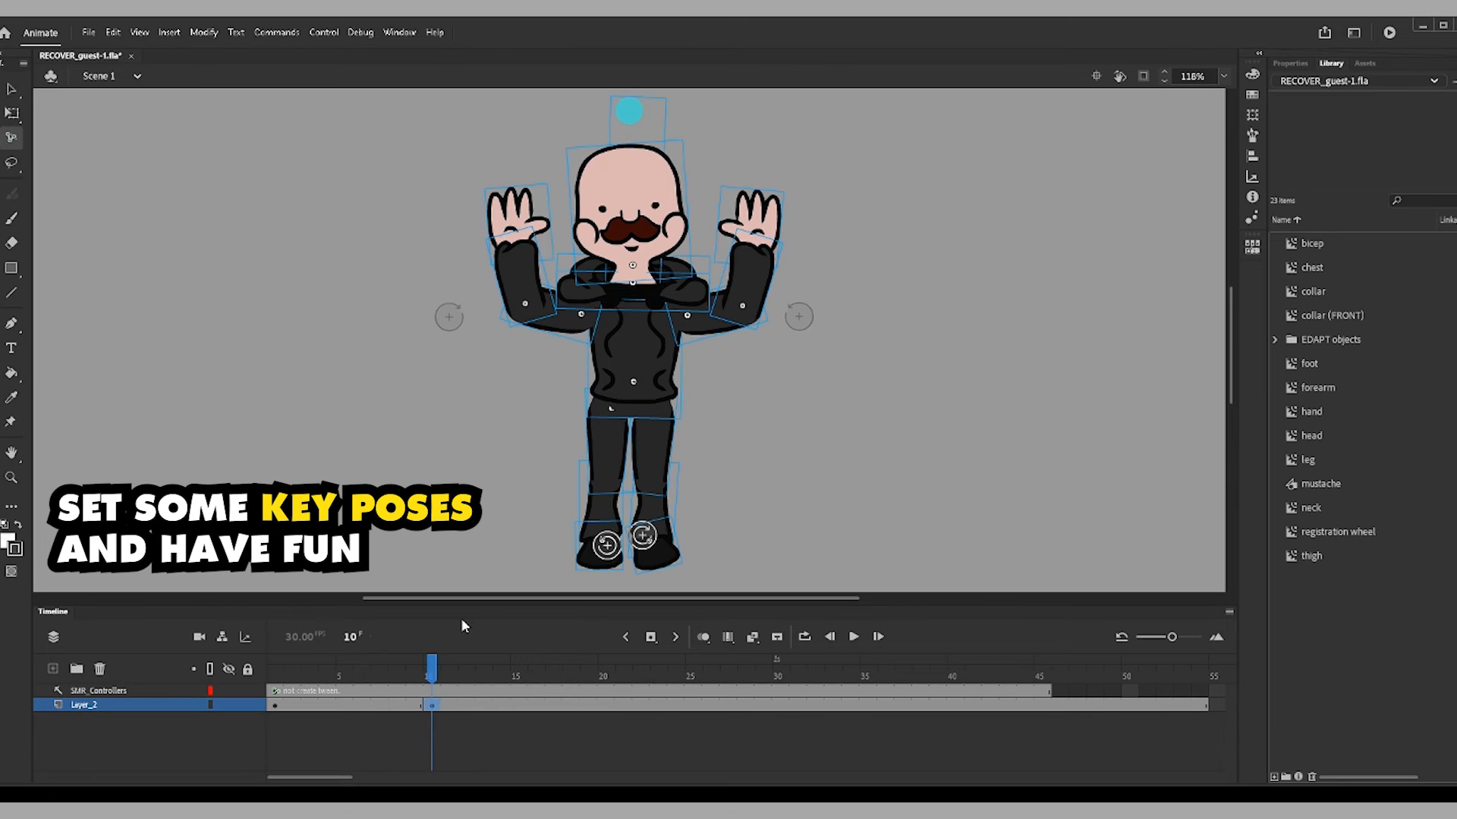
left_click(728, 456)
left_click(644, 541)
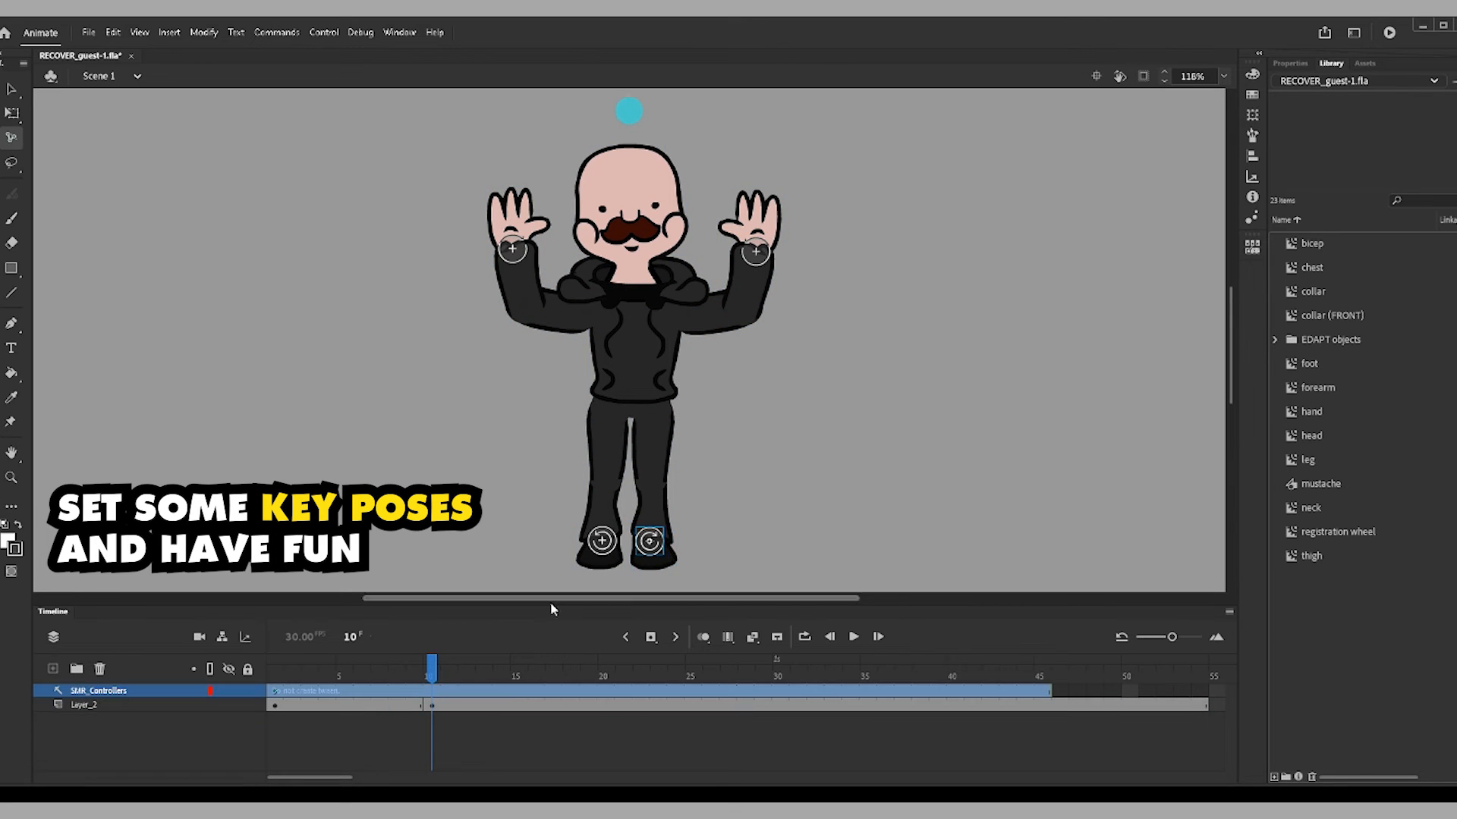
left_click(400, 673)
left_click(446, 706)
left_click(430, 676)
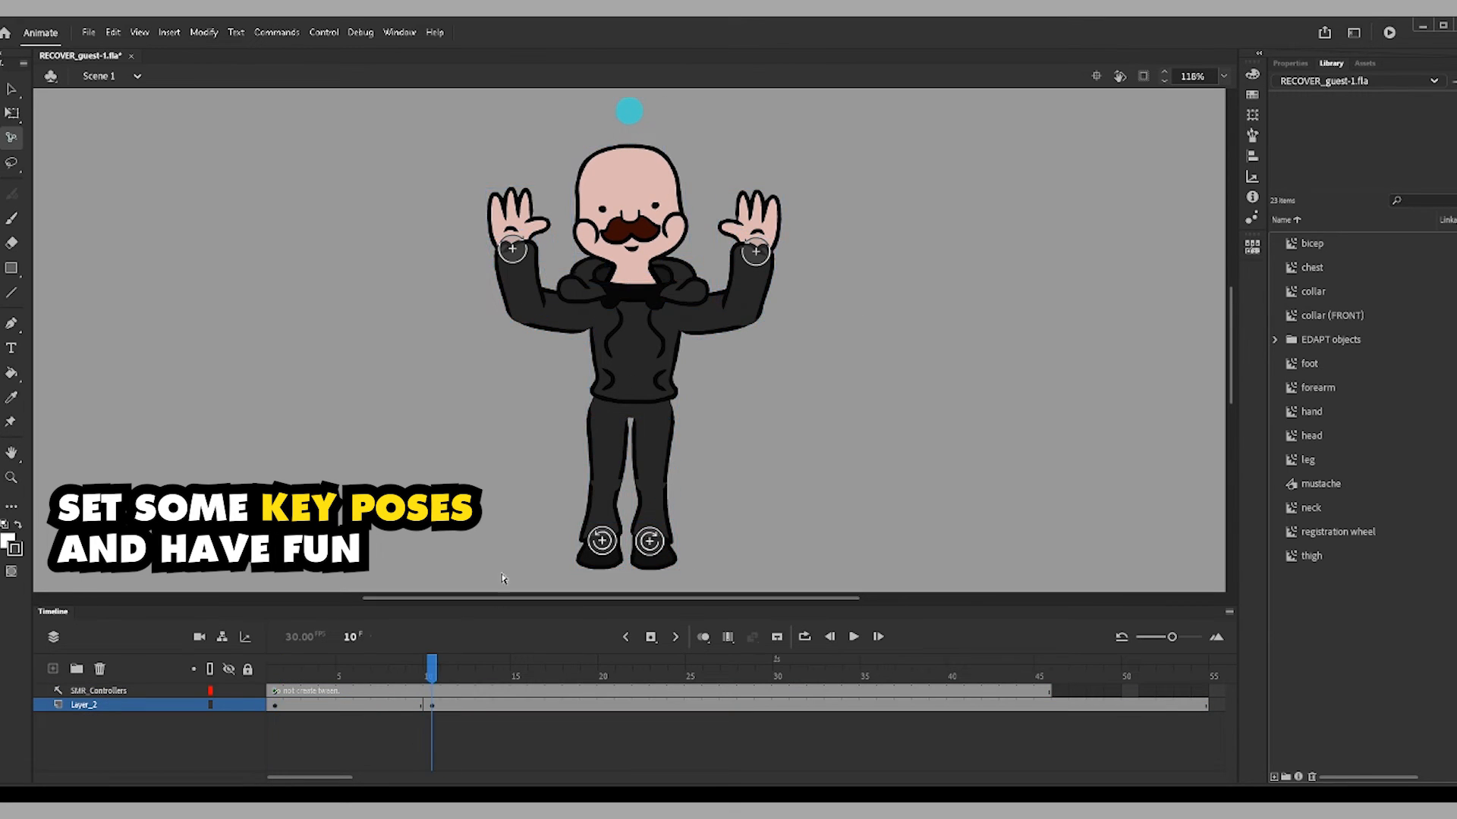
- Spread both arms out horizontally at frame 10 and shift the torso slightly to one side
mouse_move(763, 292)
left_mouse_down()
mouse_move(776, 289)
mouse_move(795, 339)
mouse_move(747, 296)
left_mouse_up()
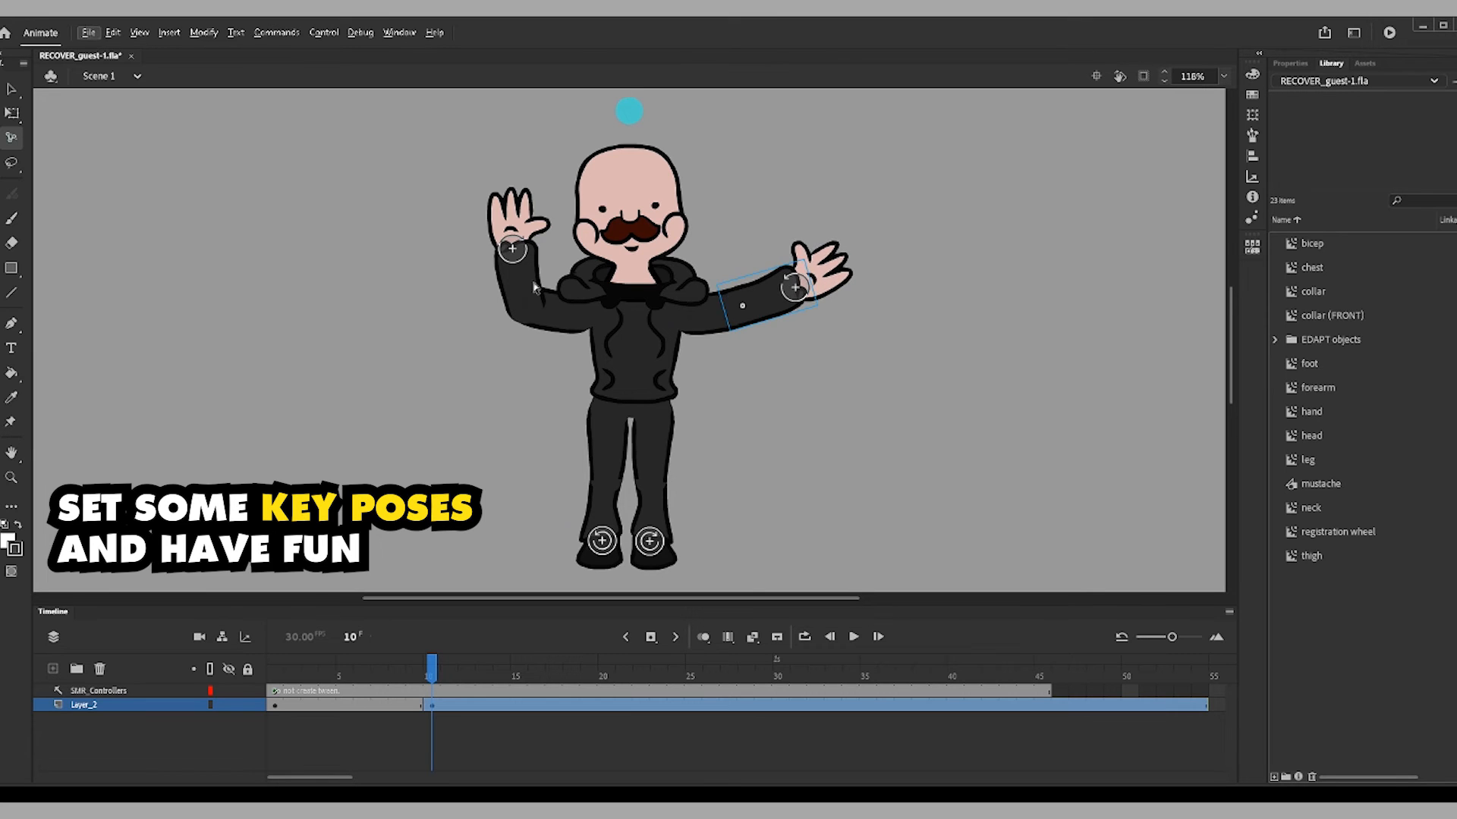
left_click_drag(529, 288, 489, 304)
left_click_drag(776, 296, 847, 286)
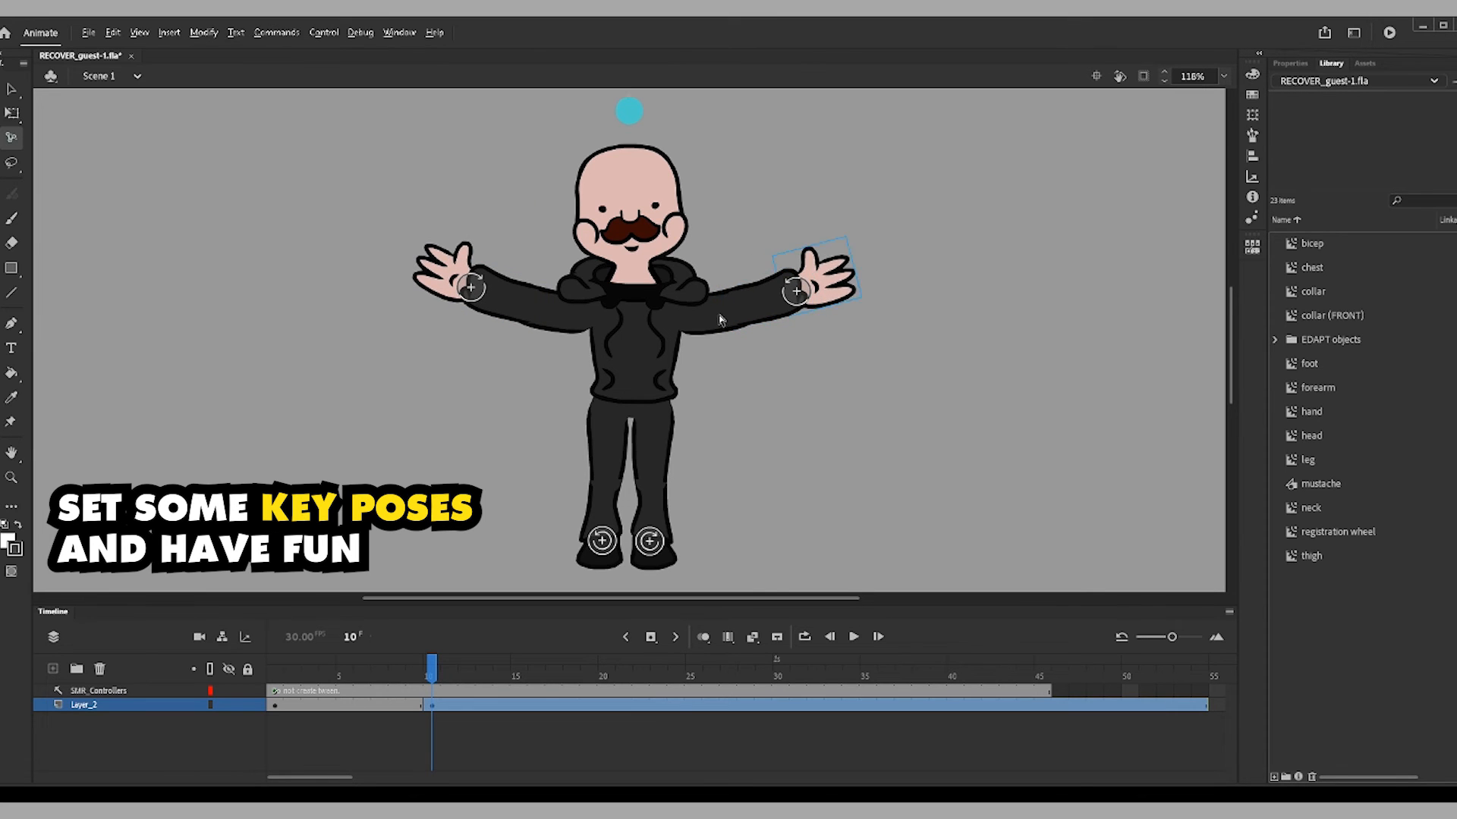
left_click_drag(720, 320, 723, 327)
left_click_drag(546, 322, 546, 335)
left_click_drag(633, 339, 621, 325)
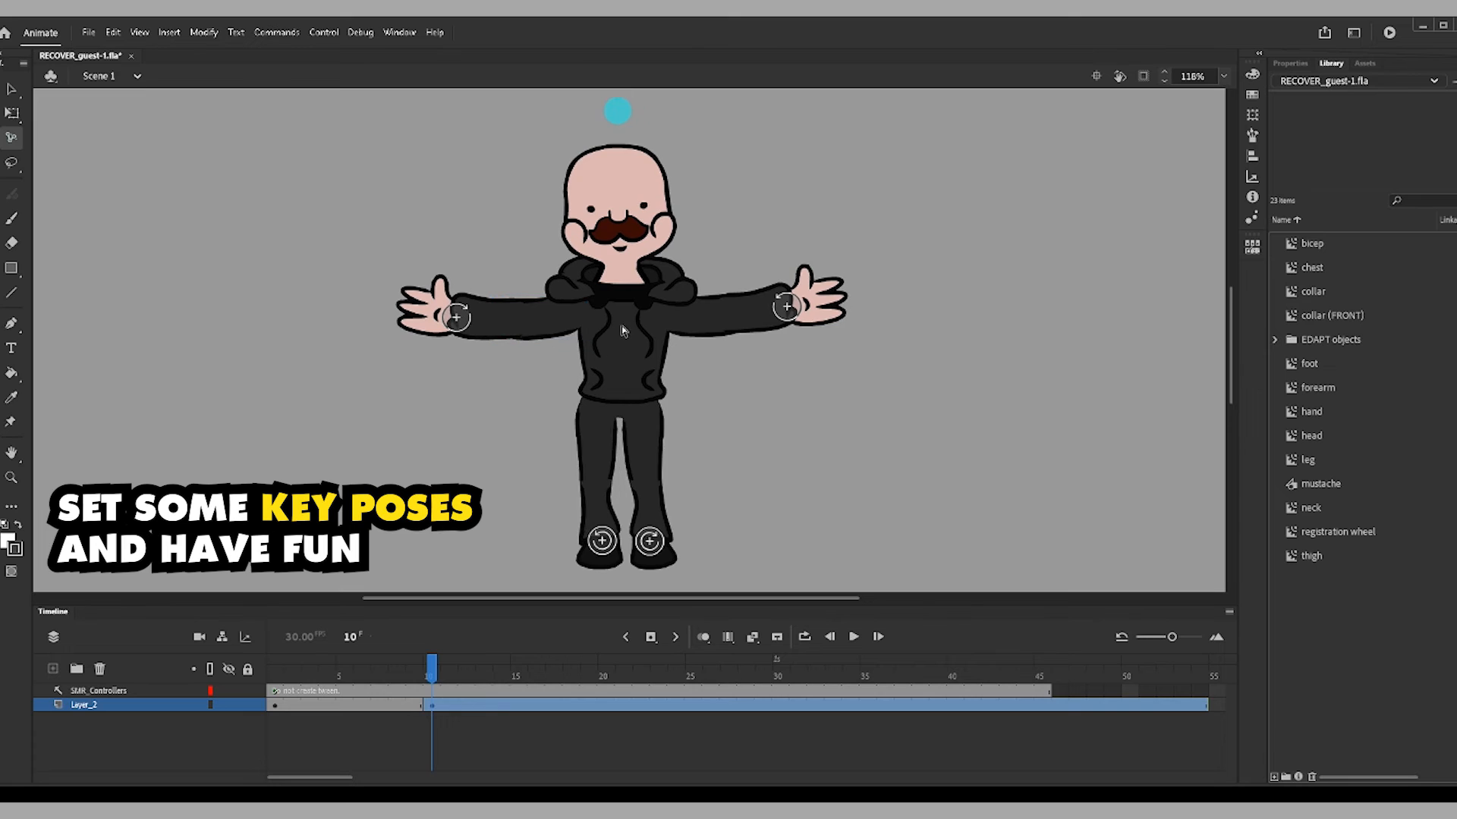
- Add a keyframe at frame 20 on Layer_2 and lower both arms to the character's sides
left_click(605, 706)
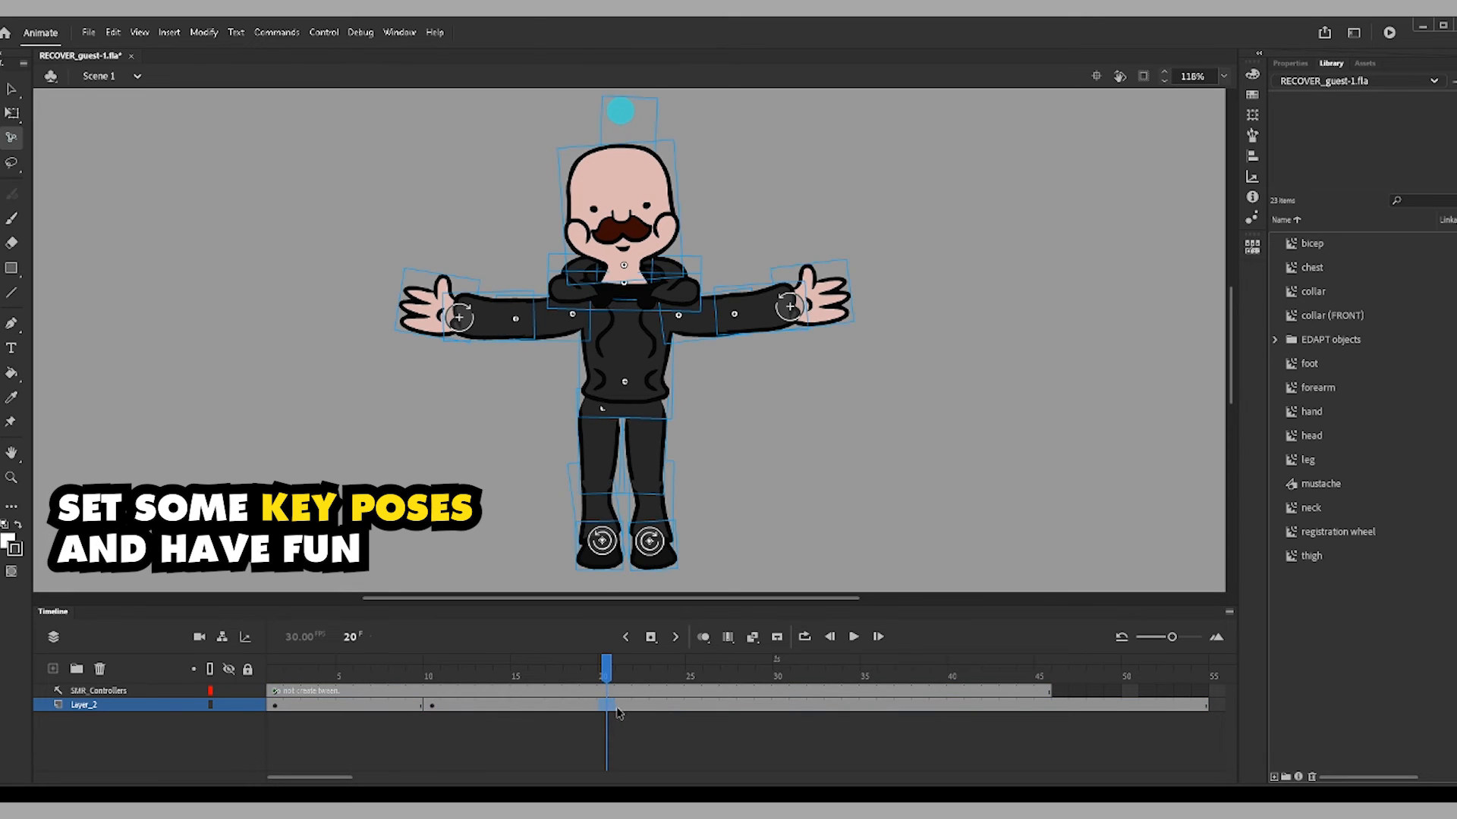
left_click(758, 374)
left_click_drag(714, 322, 685, 361)
left_click_drag(538, 324, 564, 360)
left_click(733, 467)
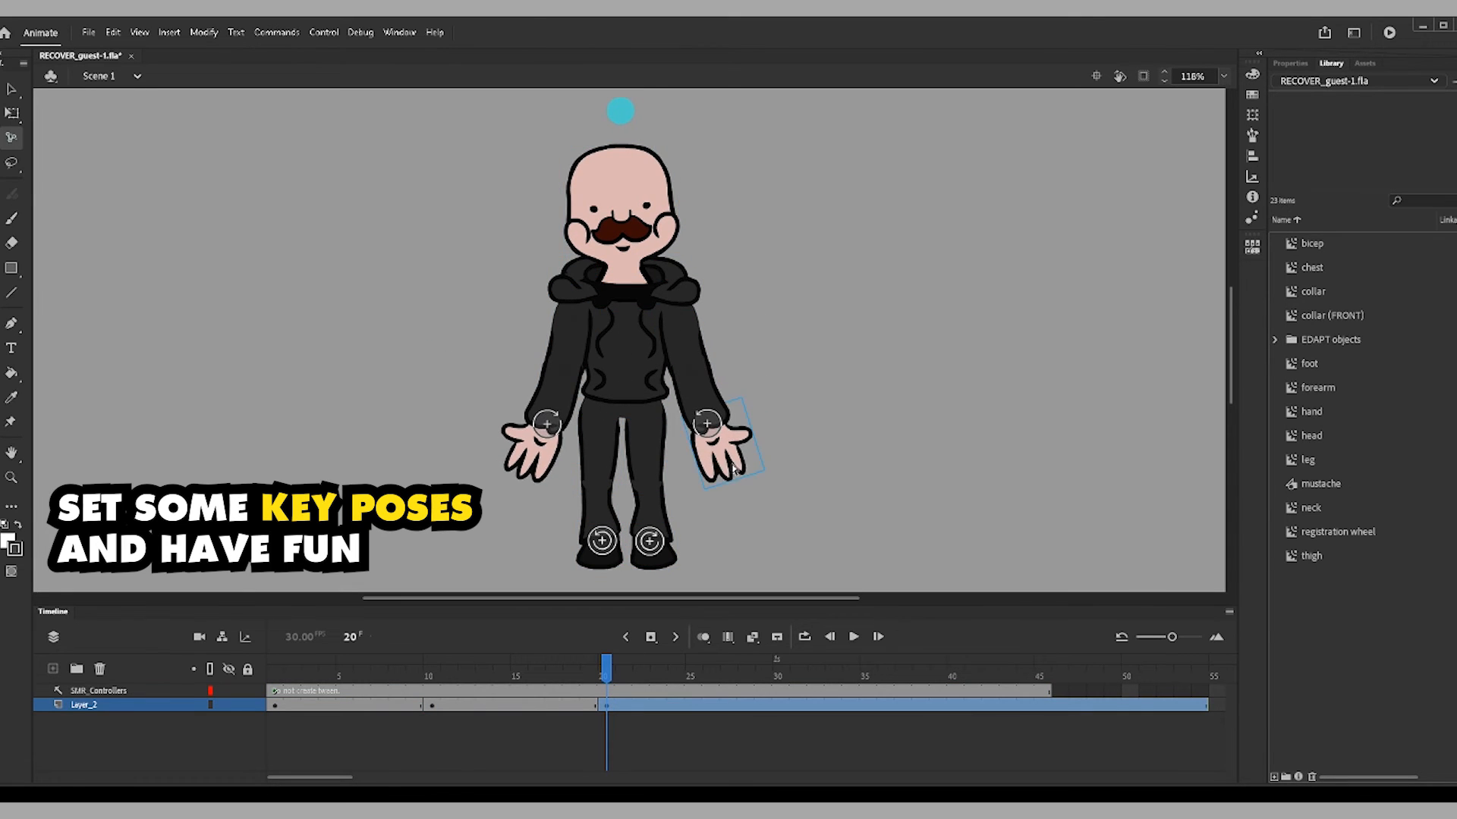
- Turn both hands so the thumbs point toward the body and bring the wrists in closer to the thighs
left_click_drag(734, 467, 713, 475)
key("shift+h")
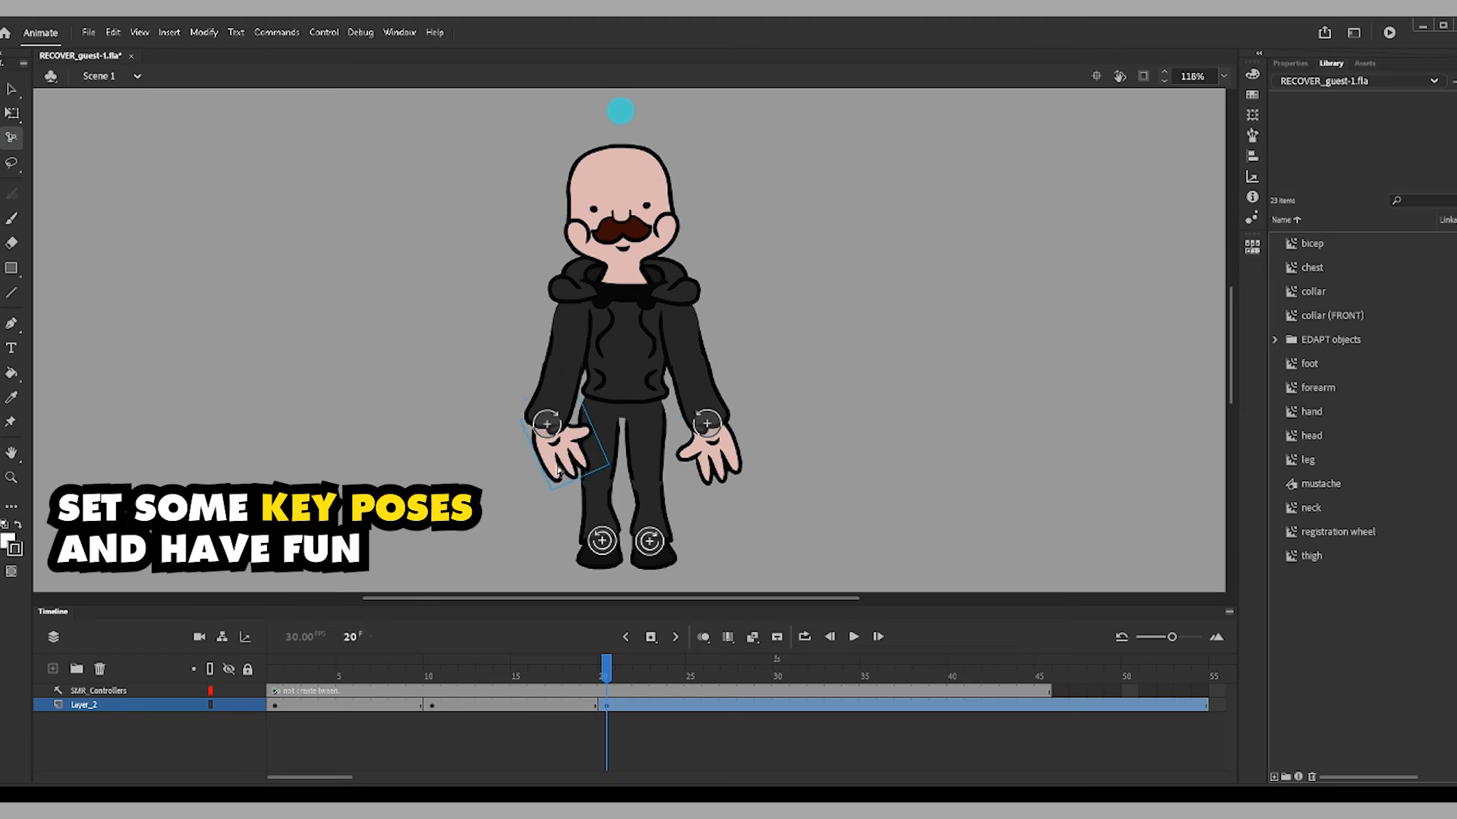
left_click_drag(559, 470, 549, 433)
left_click(544, 431)
key("shift+h")
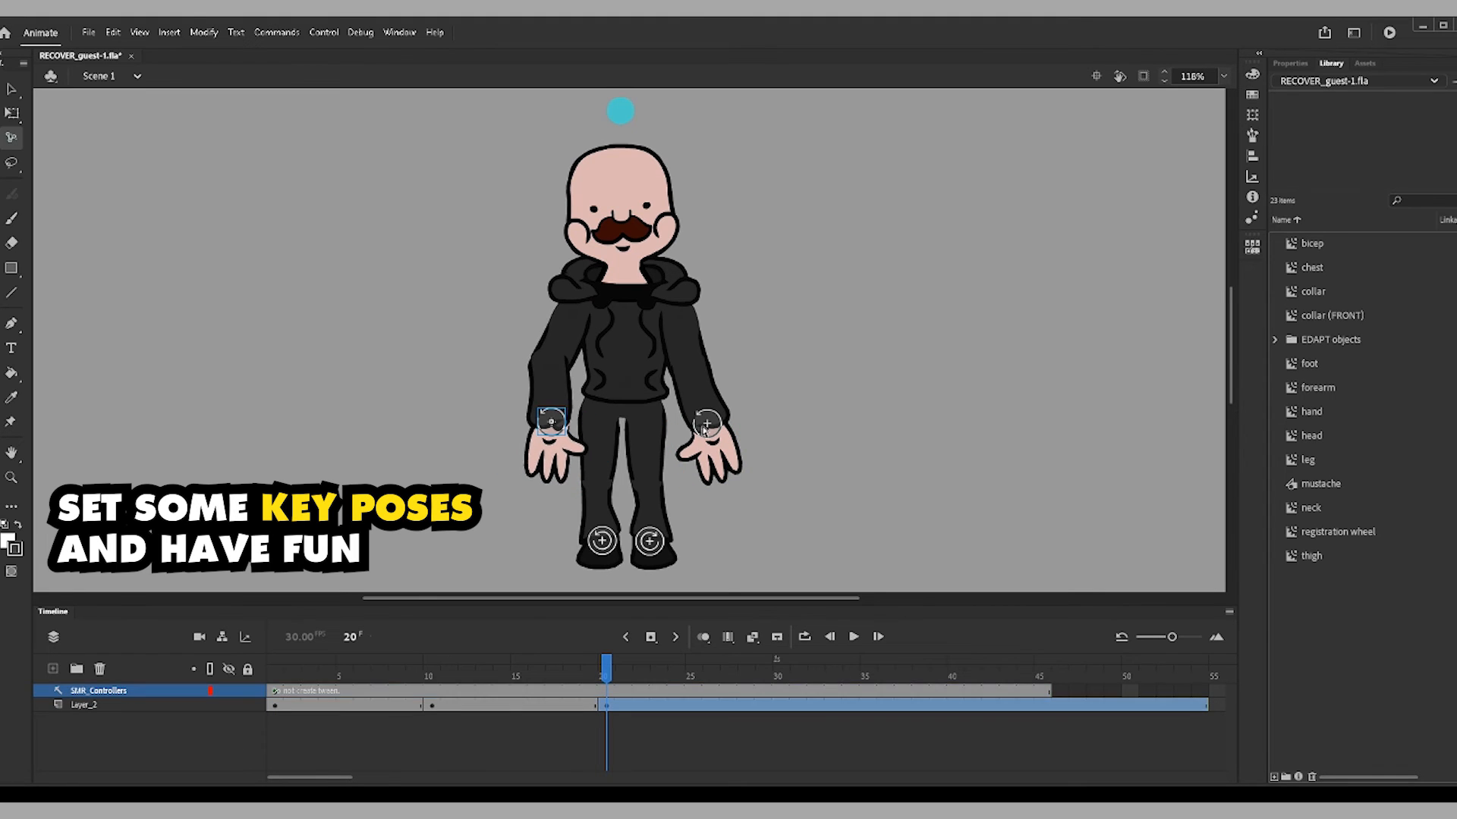
left_click_drag(706, 433, 673, 458)
key("shift+h")
left_click_drag(563, 458, 564, 426)
- Compare the key poses at frames 1, 10 and 20, and nudge the torso slightly at frame 20
left_click(275, 676)
left_click(426, 678)
left_click(616, 677)
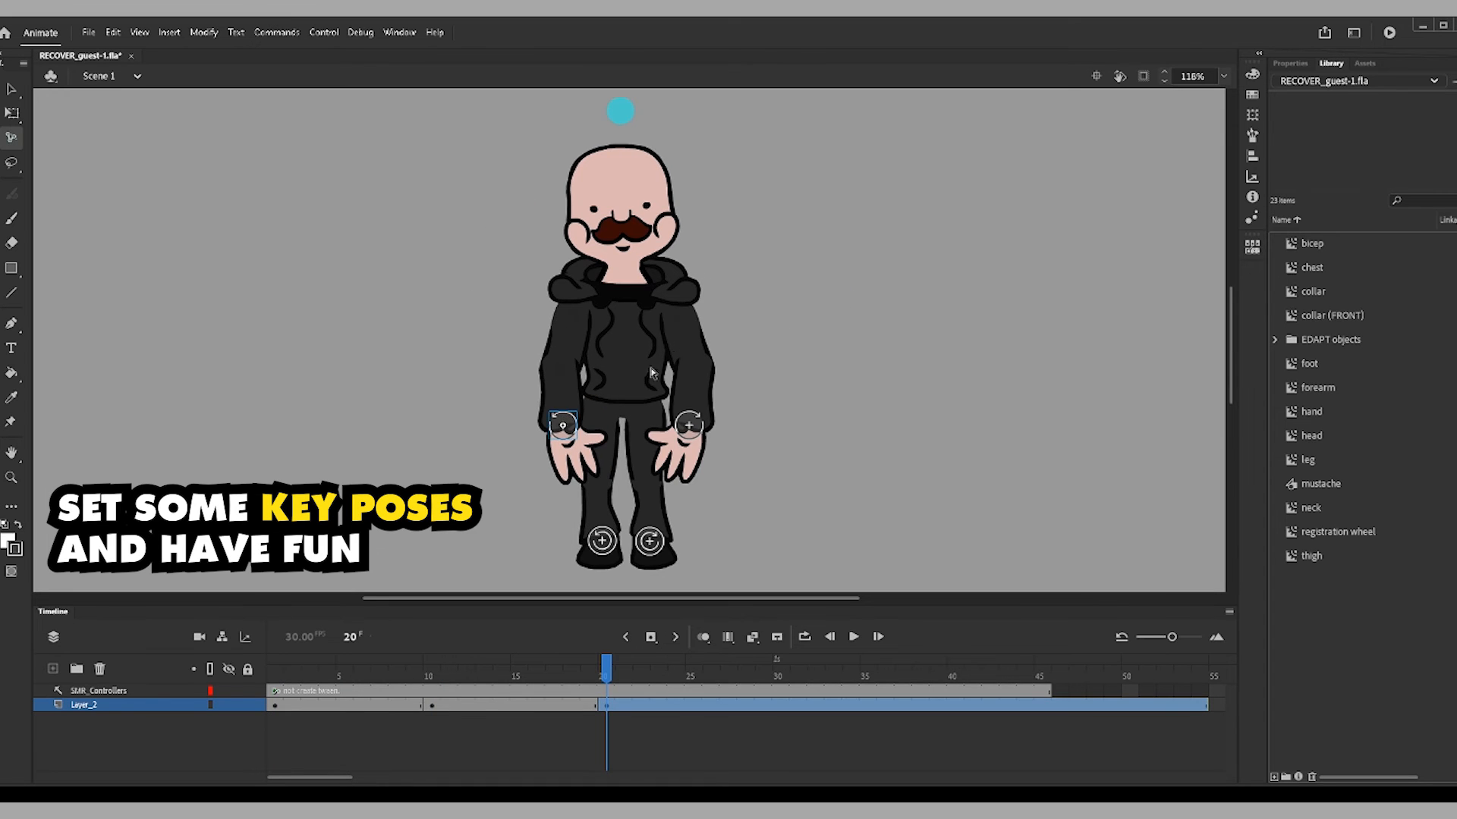
left_click_drag(636, 334, 636, 334)
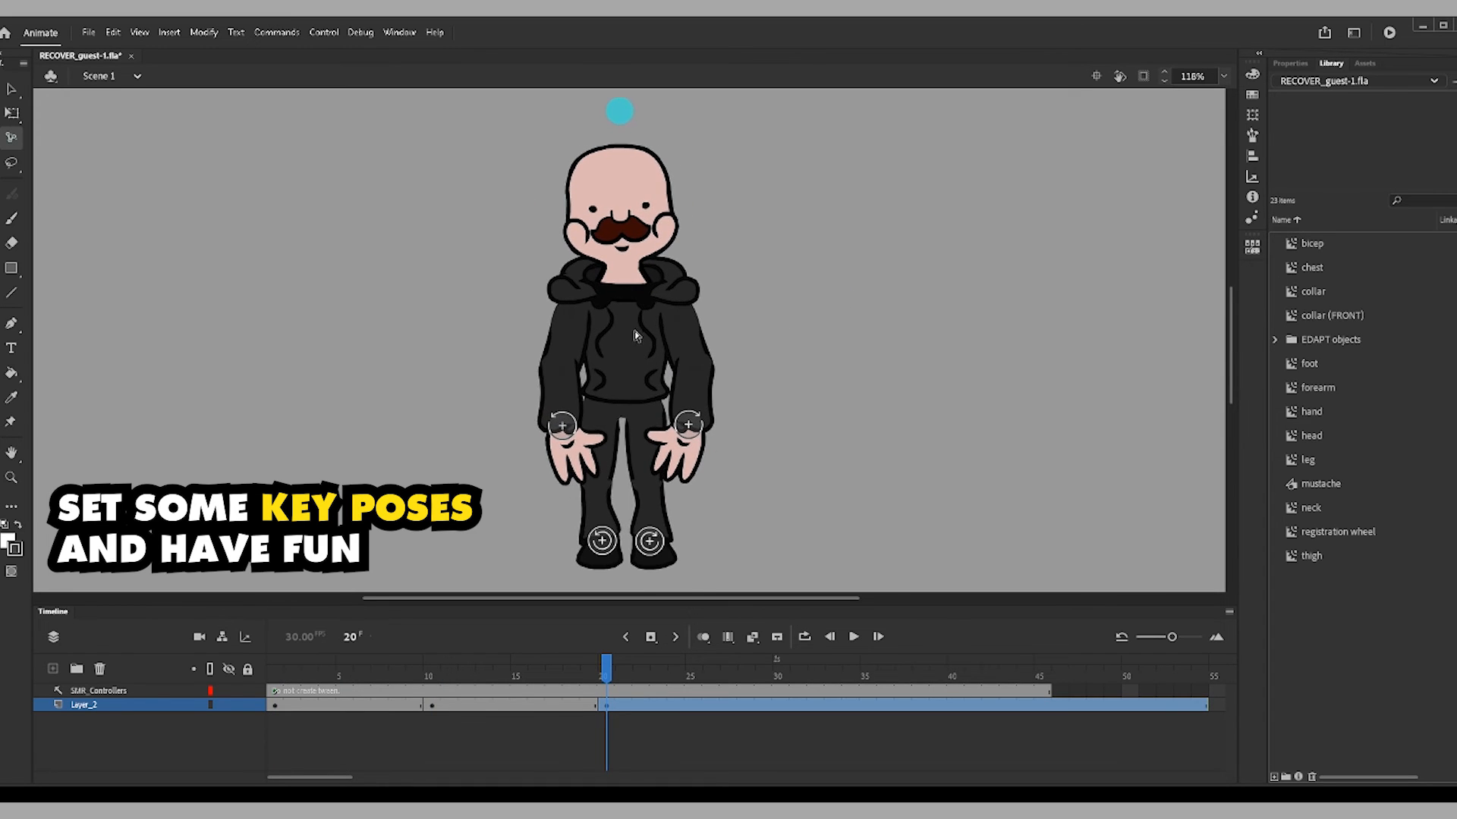
- Add a keyframe at frame 30 on Layer_2 and place both hands on the hips with the elbows out
left_click(780, 705)
left_click_drag(688, 426, 675, 385)
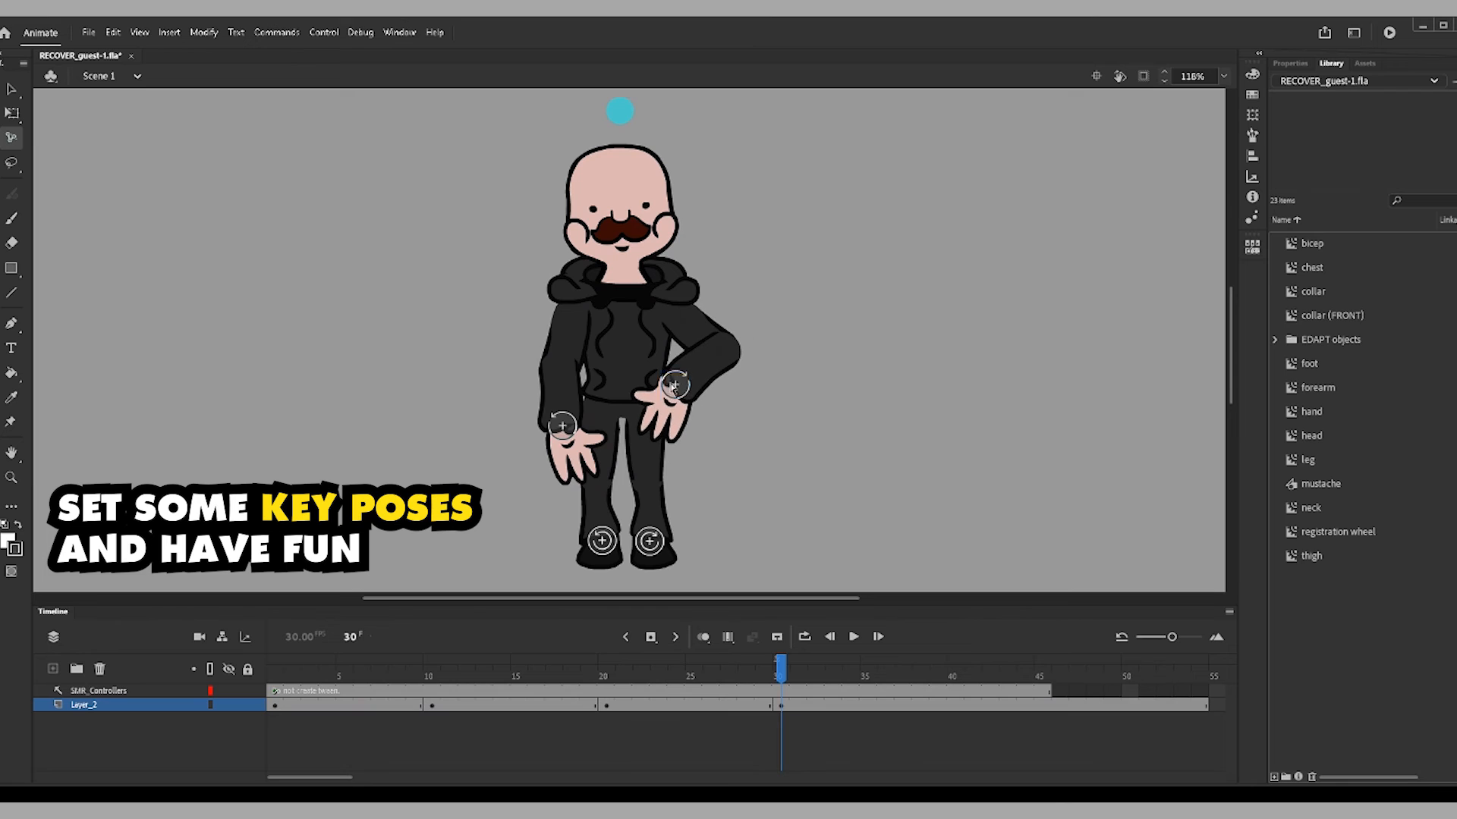
left_click(548, 407)
left_click_drag(547, 408, 574, 384)
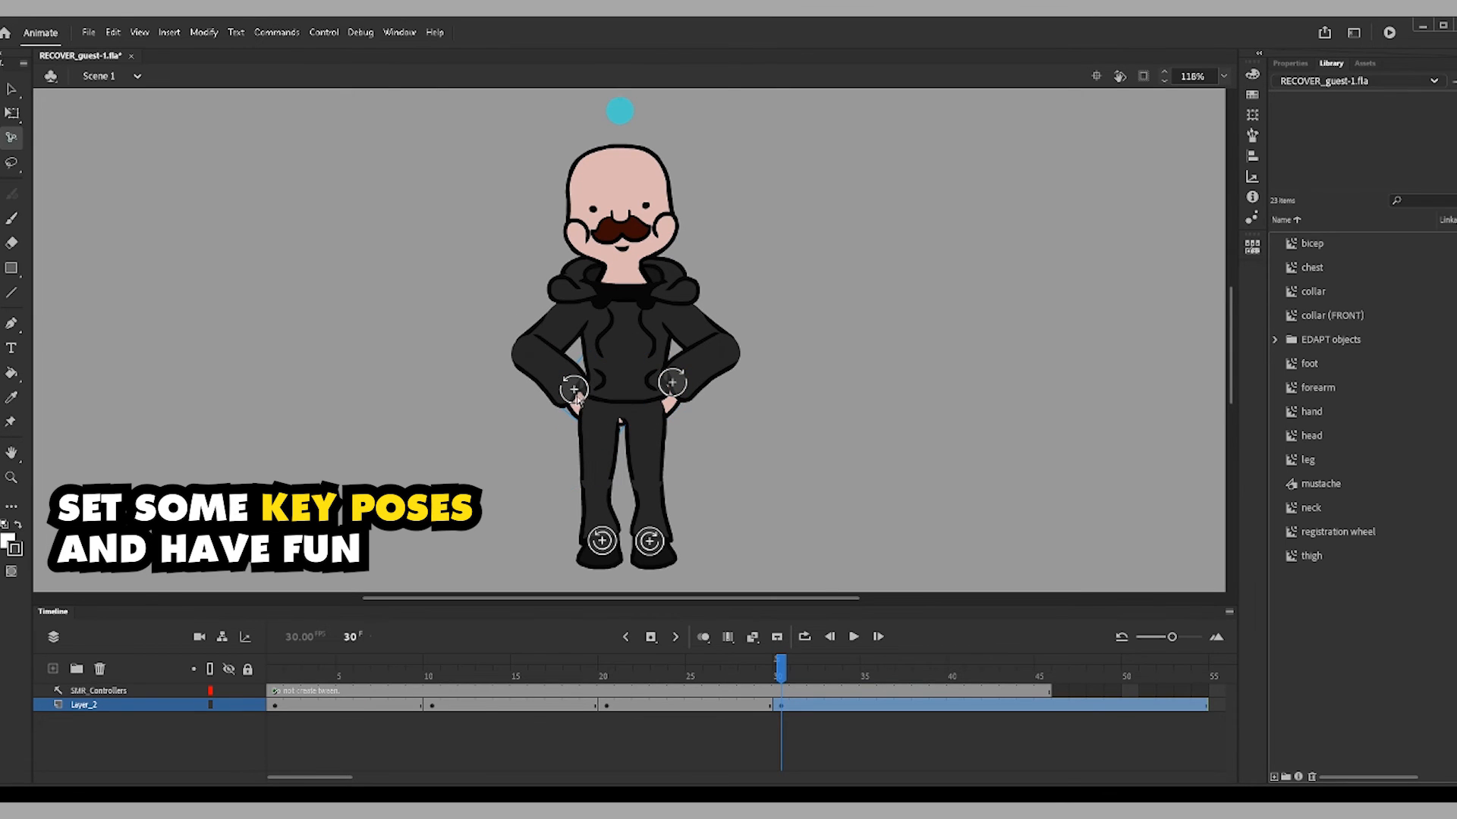
- Tilt the head and lean the torso with bent knees at frame 30, and compare the pose with frame 20
left_click_drag(670, 328, 627, 327)
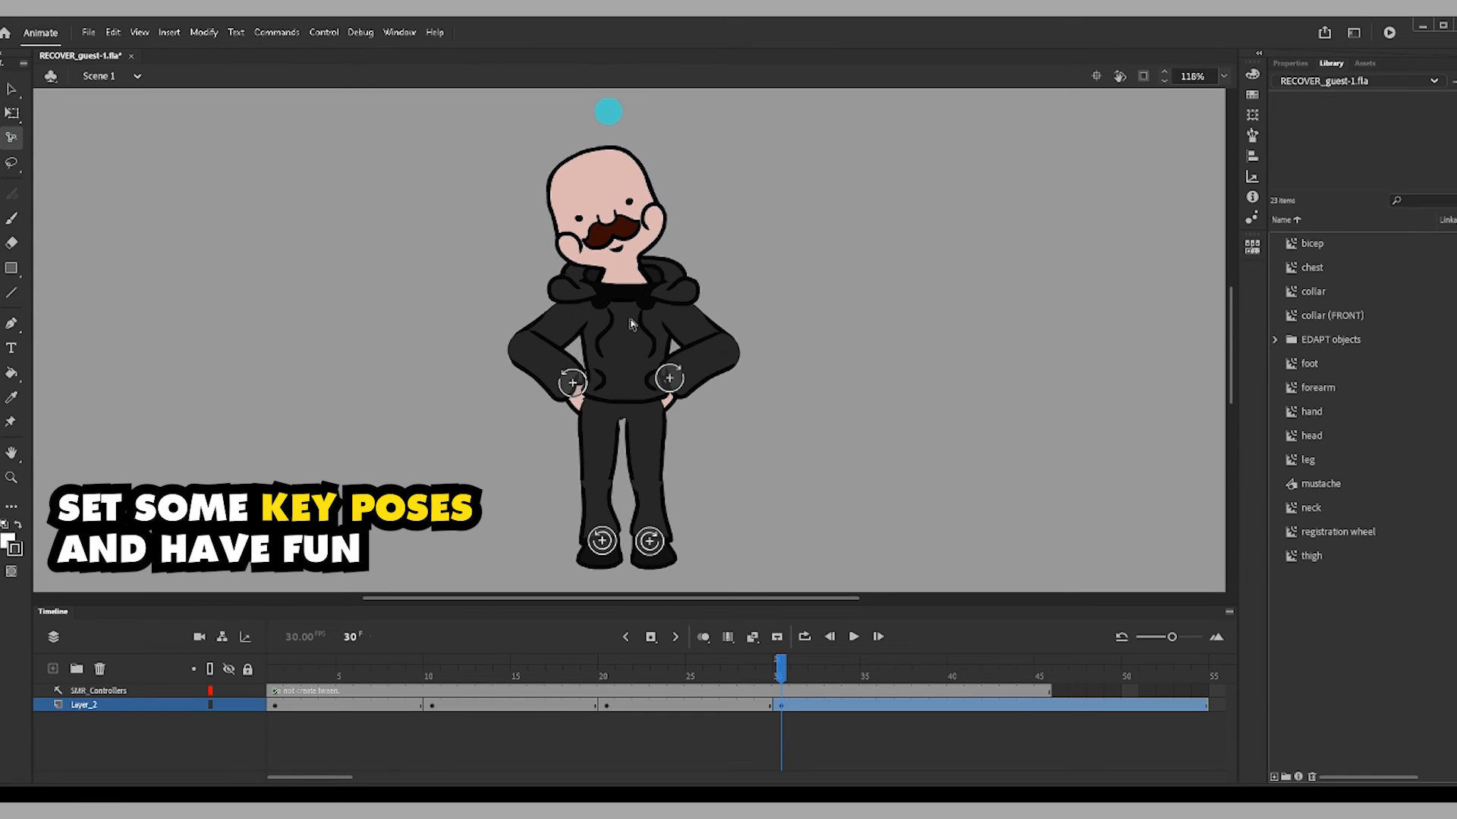
left_click_drag(576, 396, 640, 340)
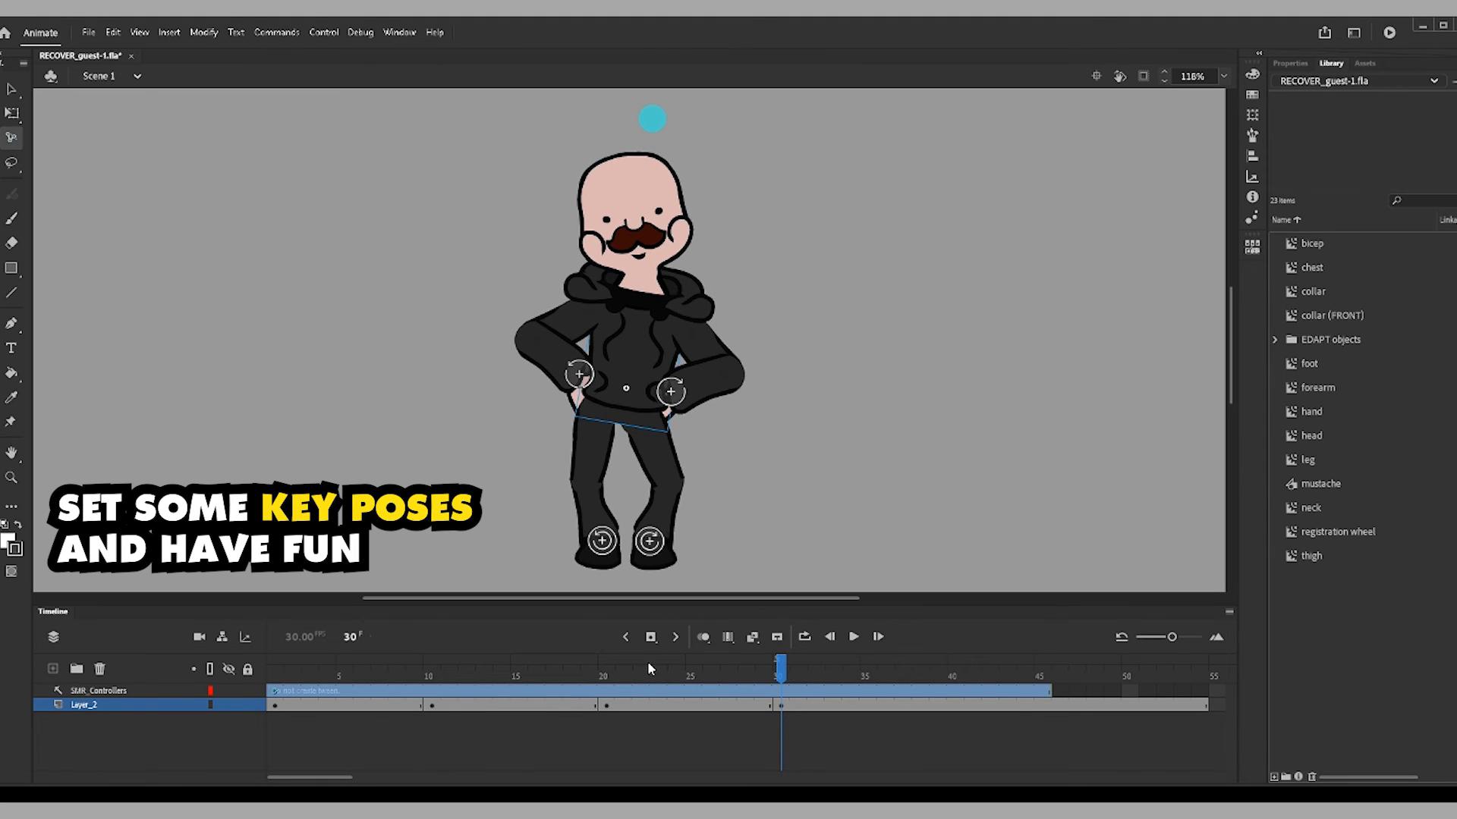
left_click(607, 672)
left_click(779, 672)
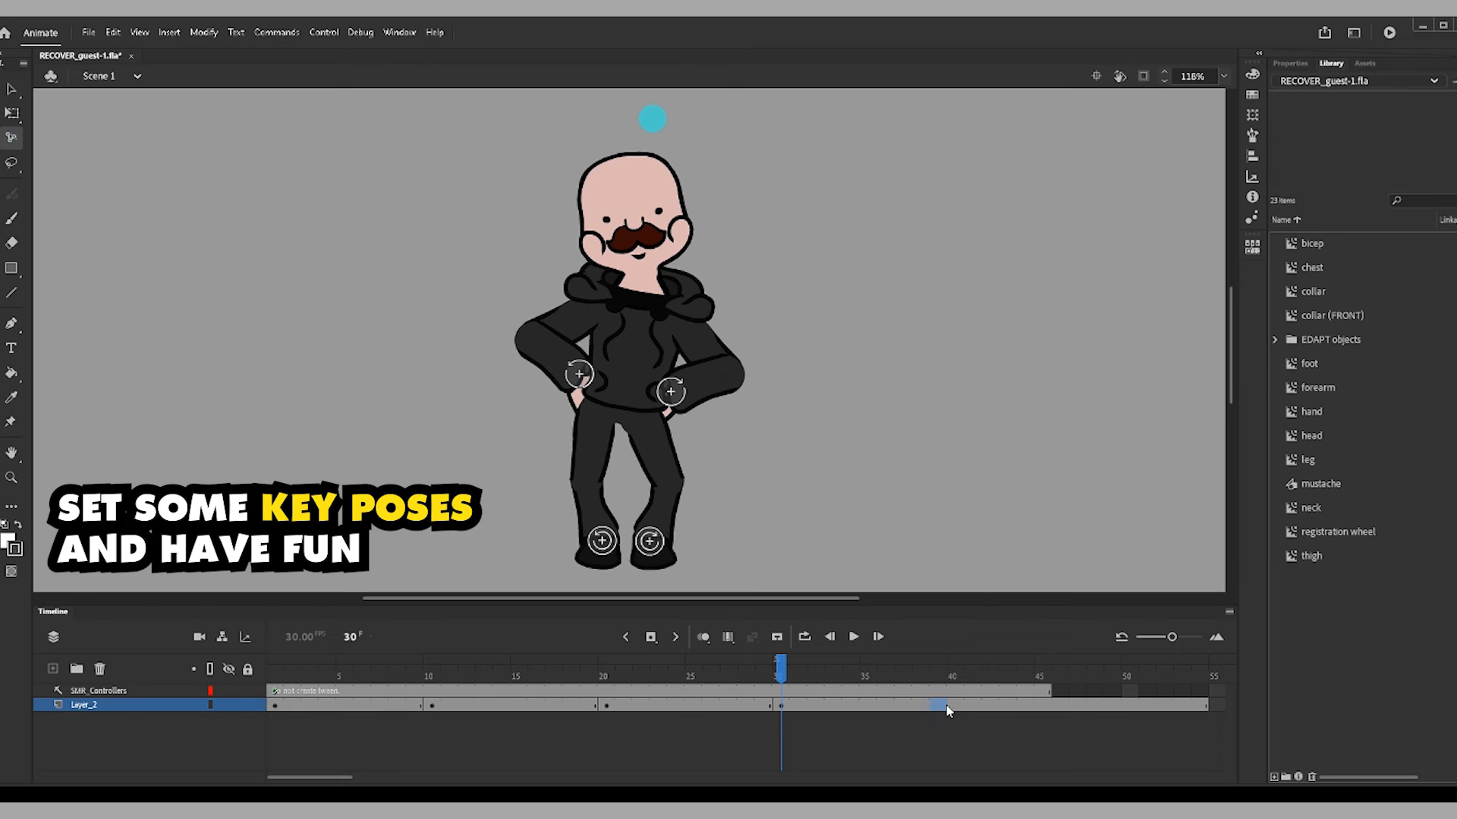
- Add a keyframe at frame 39 on Layer_2 and raise one hand from the hip into a wave beside the head
left_click(941, 706)
left_click(579, 374)
left_click_drag(579, 374, 509, 221)
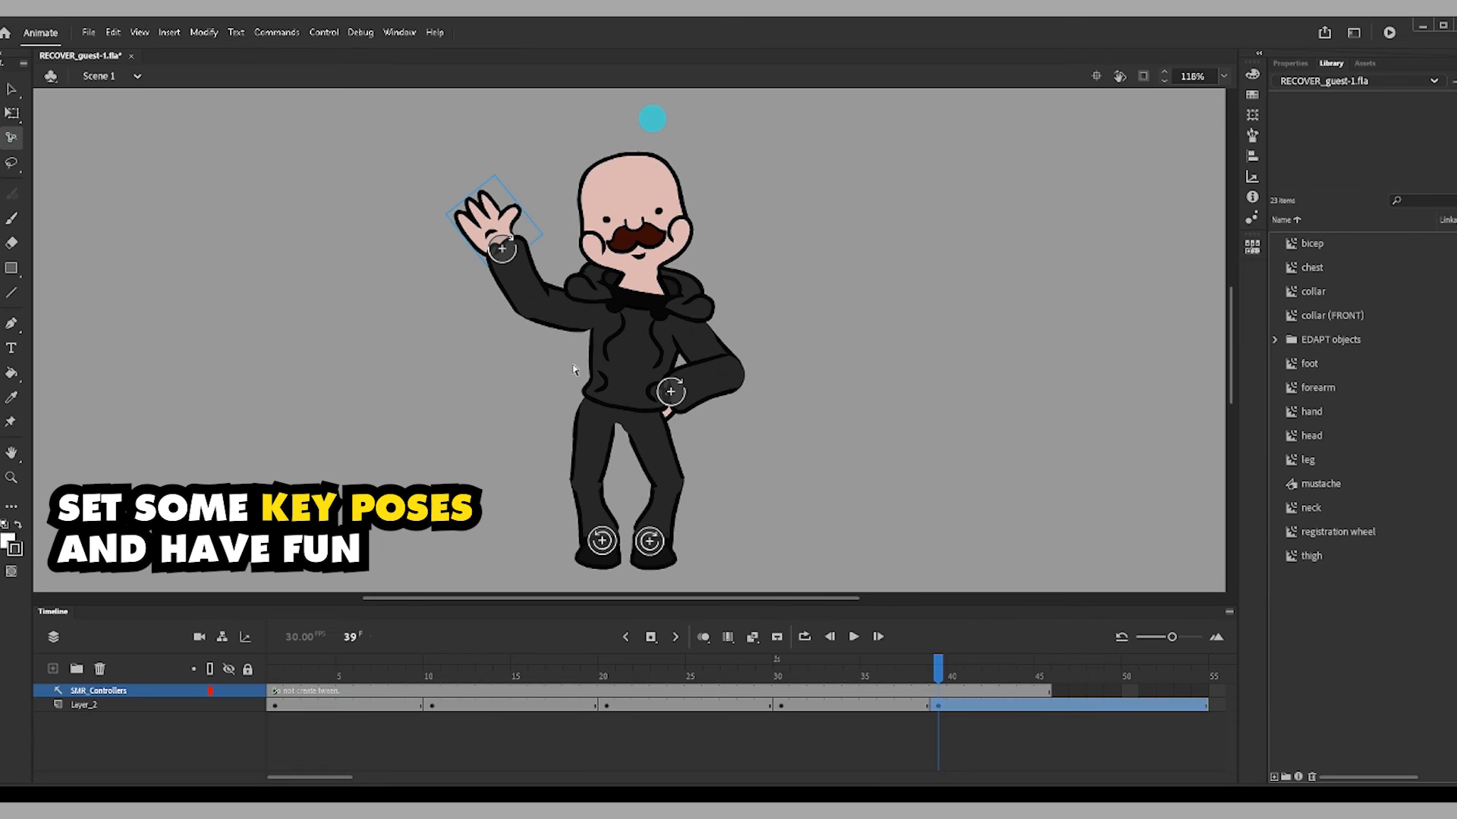
- Insert a keyframe at frame 54 on the SMR_Controllers layer
left_click(12, 89)
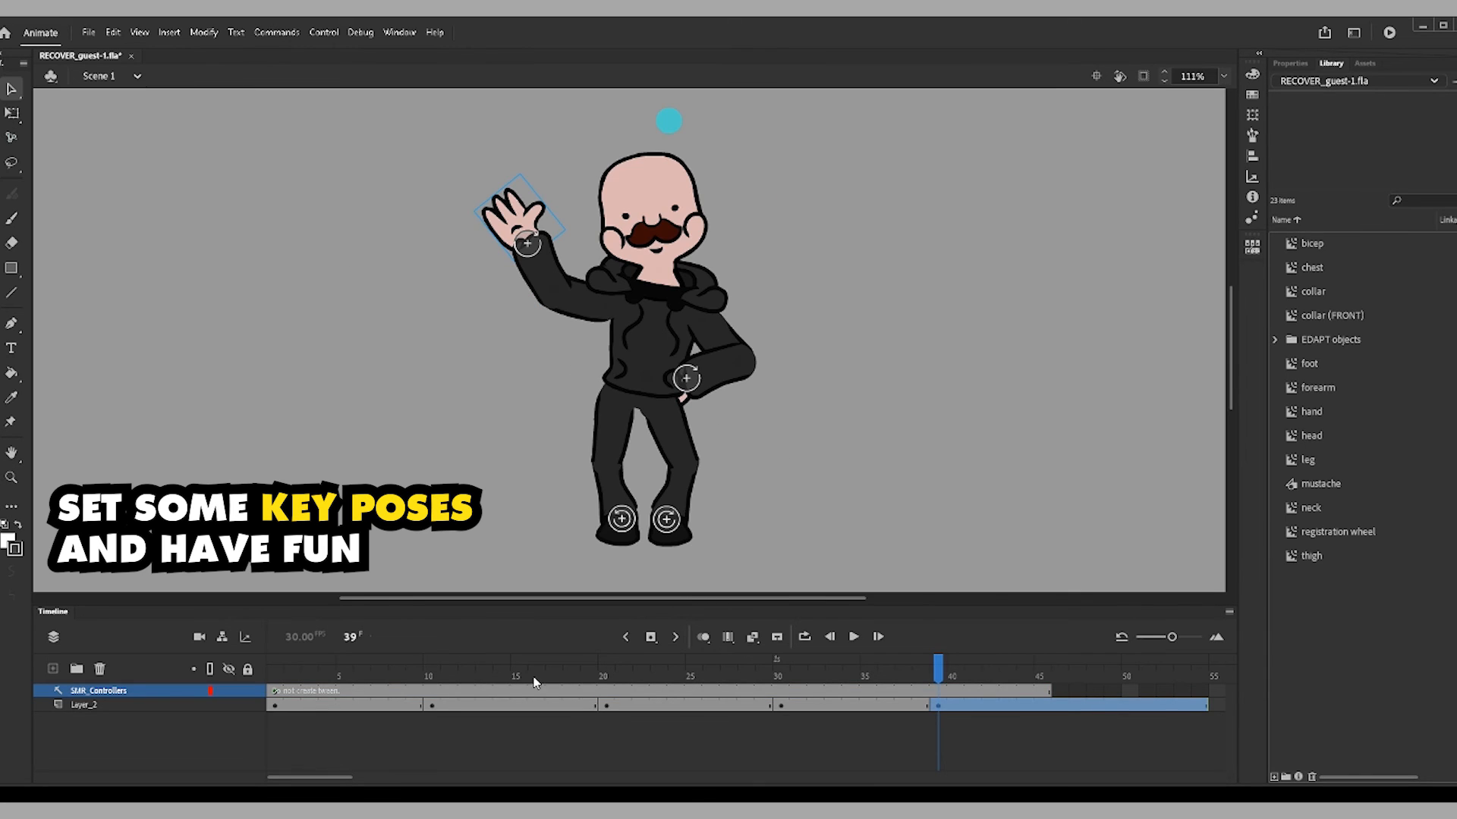
left_click(611, 705)
scroll(611, 722, "right", 5)
left_click(856, 692)
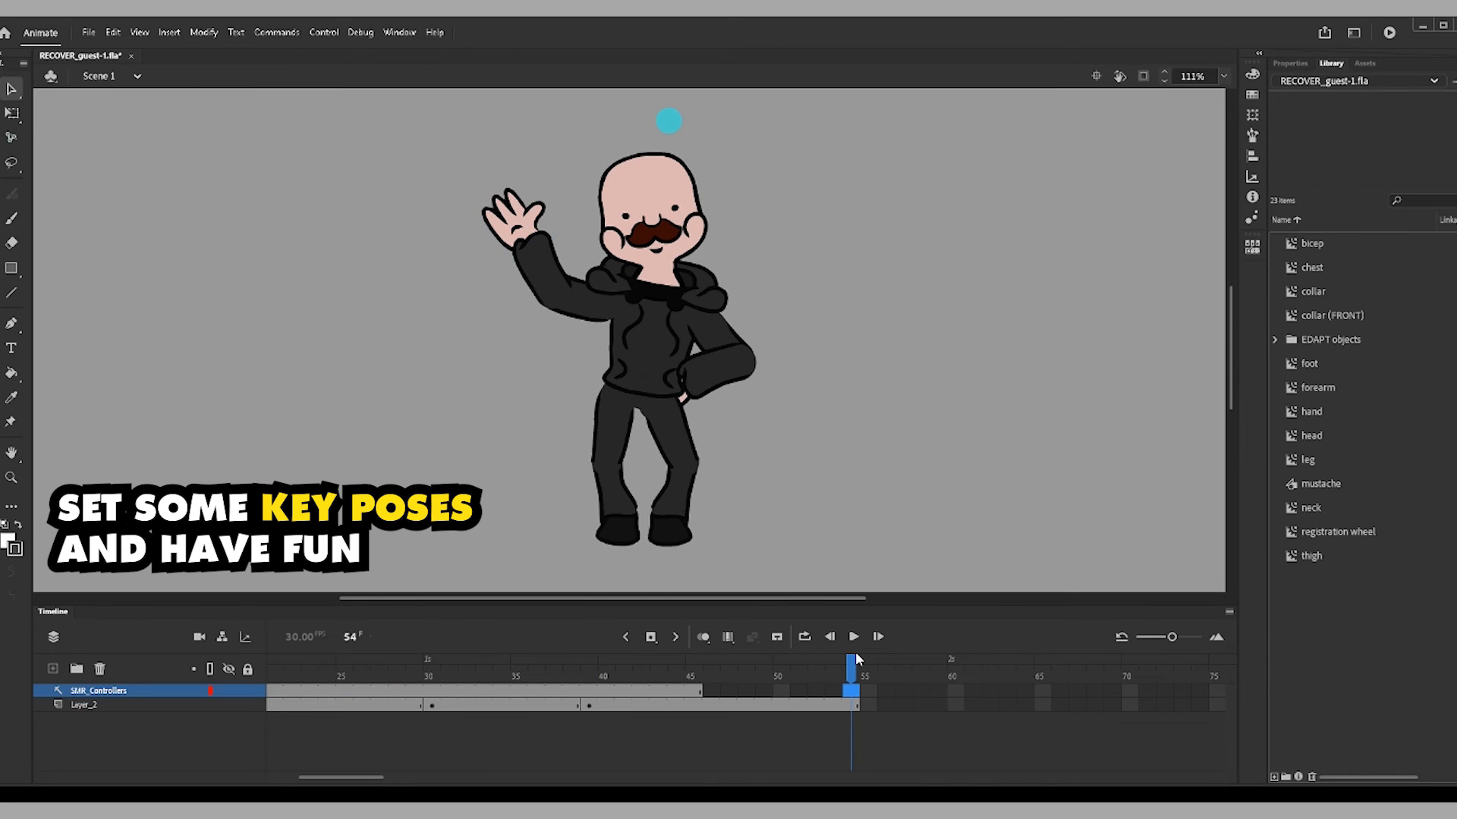
key("F6")
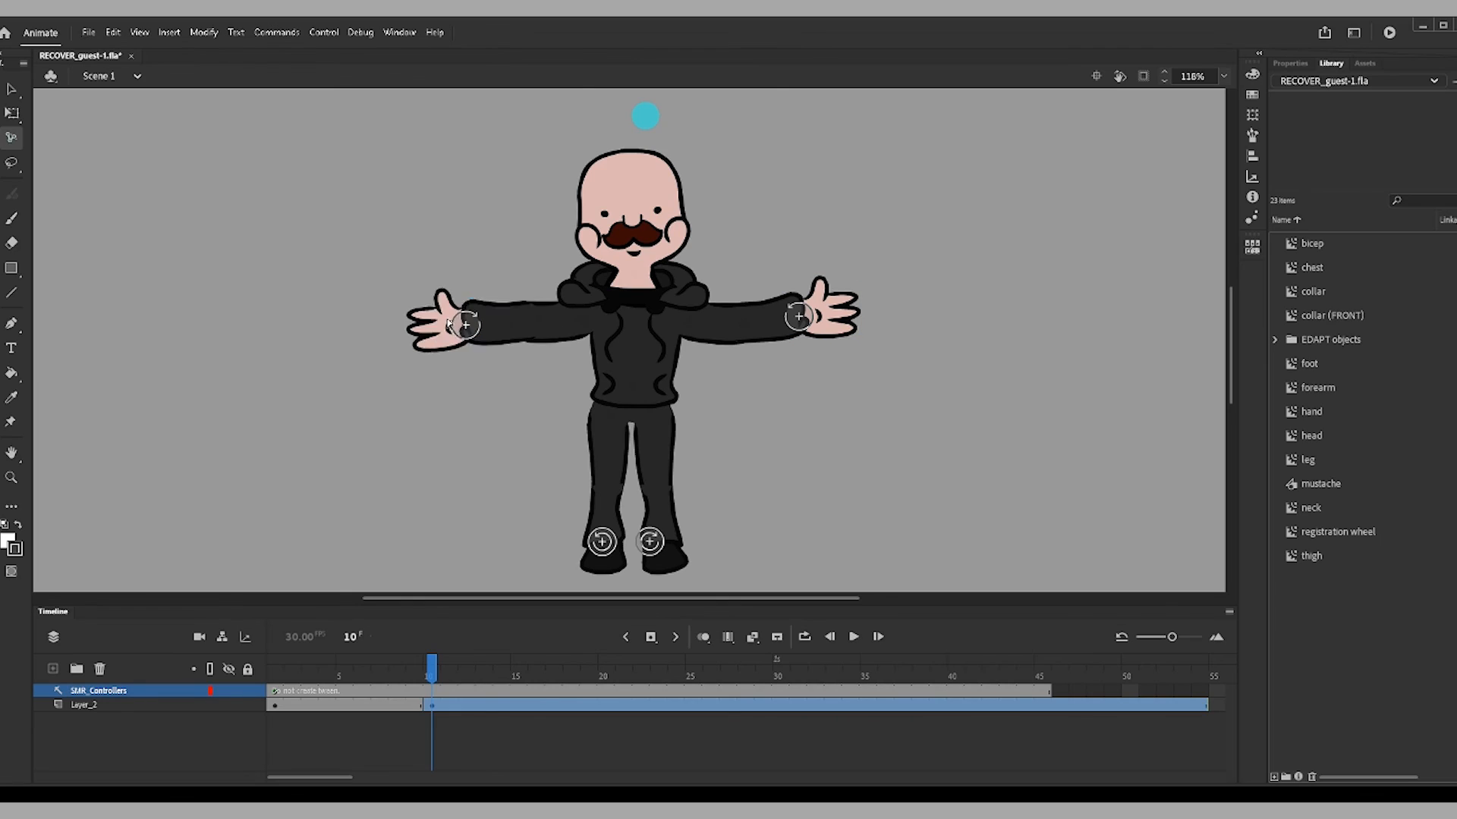
- Try to adjust the outstretched wrist and reposition one foot in the frame 10 pose
left_click_drag(448, 324, 449, 317)
mouse_move(431, 665)
left_mouse_down()
mouse_move(388, 649)
mouse_move(432, 657)
left_mouse_up()
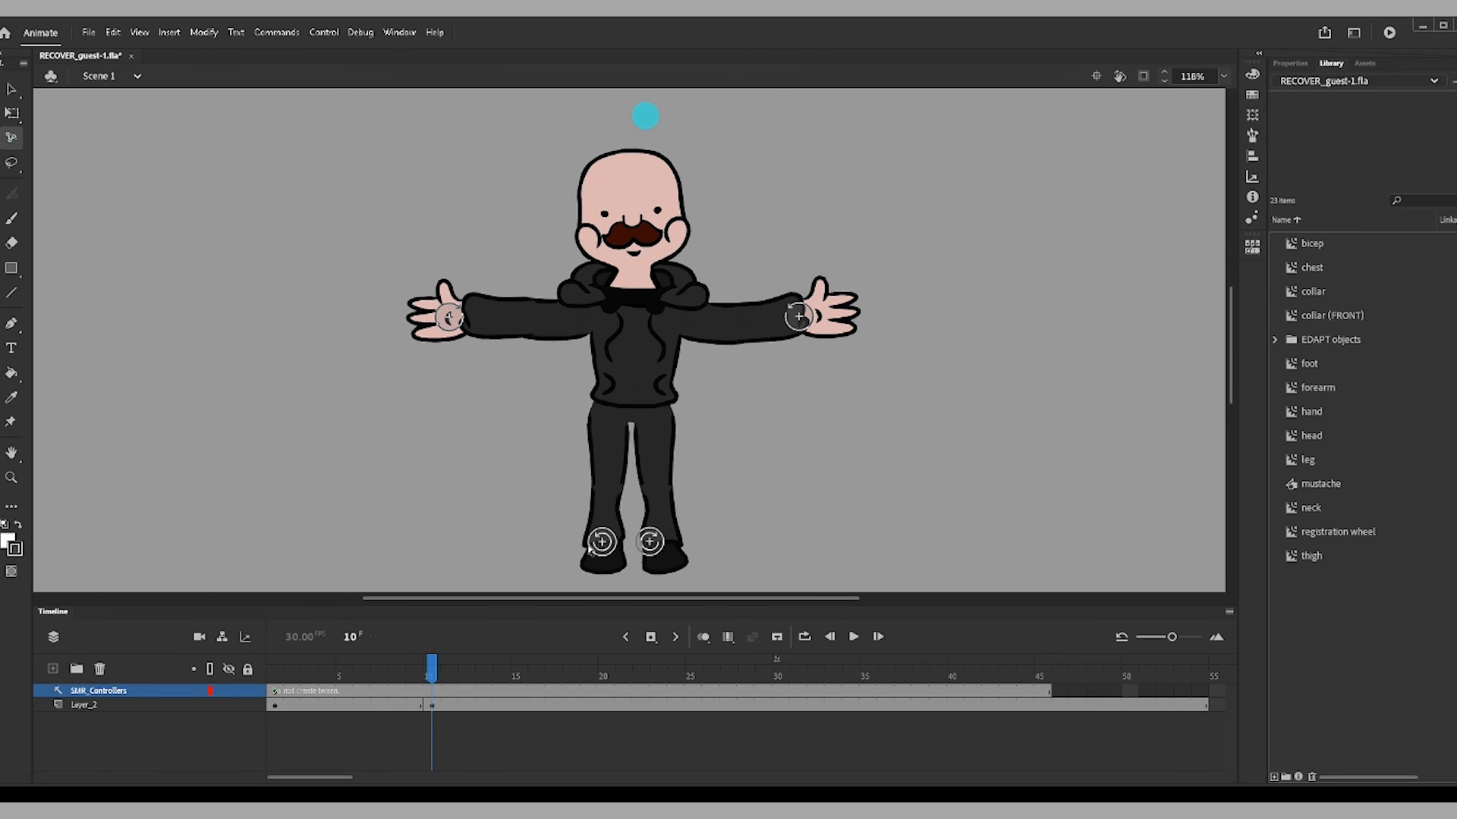
mouse_move(649, 541)
left_mouse_down()
mouse_move(642, 496)
mouse_move(713, 474)
mouse_move(665, 563)
left_mouse_up()
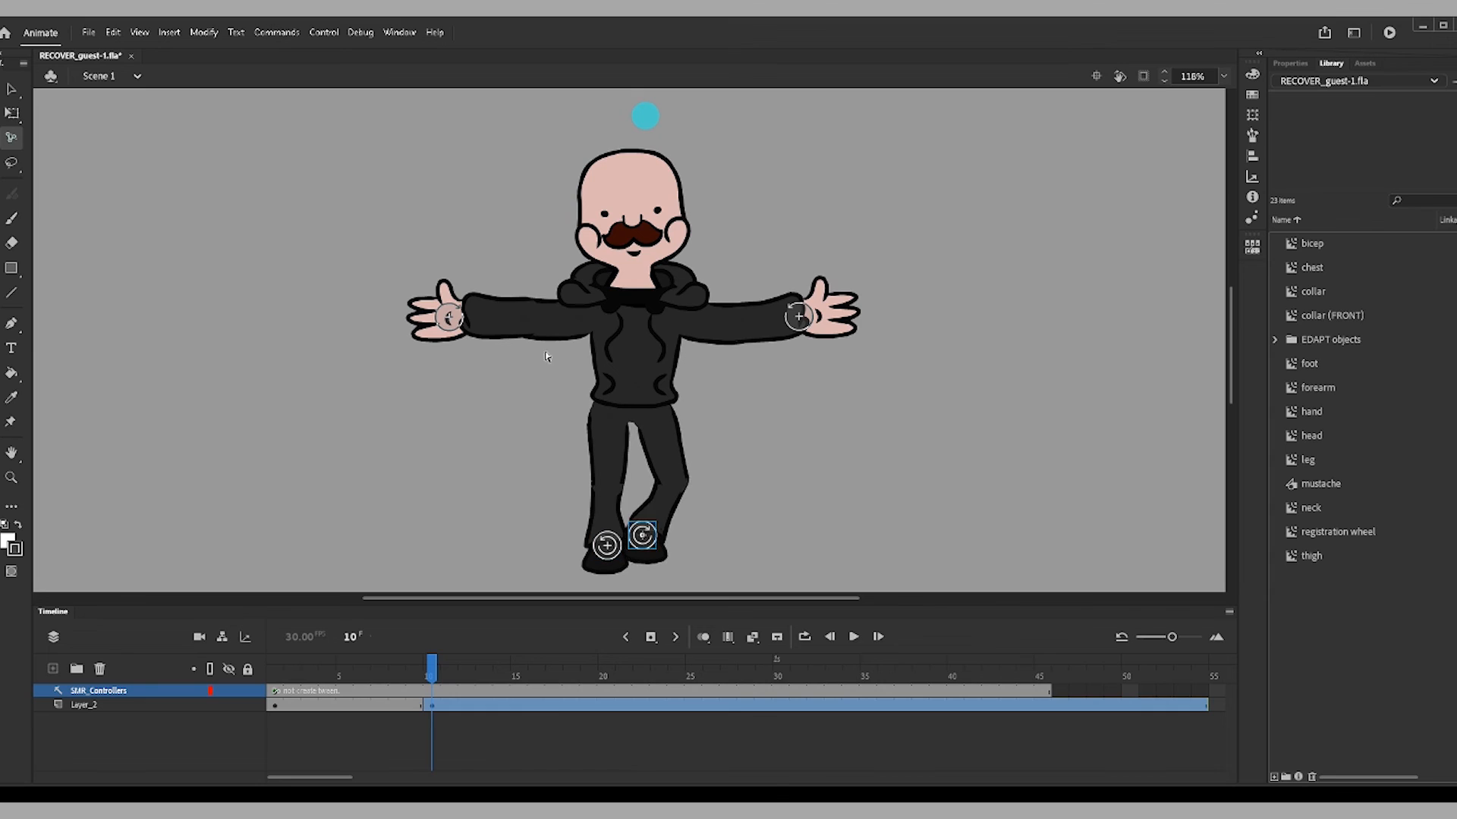
left_click_drag(432, 664, 396, 664)
left_click(430, 705)
mouse_move(669, 556)
left_mouse_down()
mouse_move(677, 566)
mouse_move(650, 541)
left_mouse_up()
left_click_drag(432, 668, 269, 713)
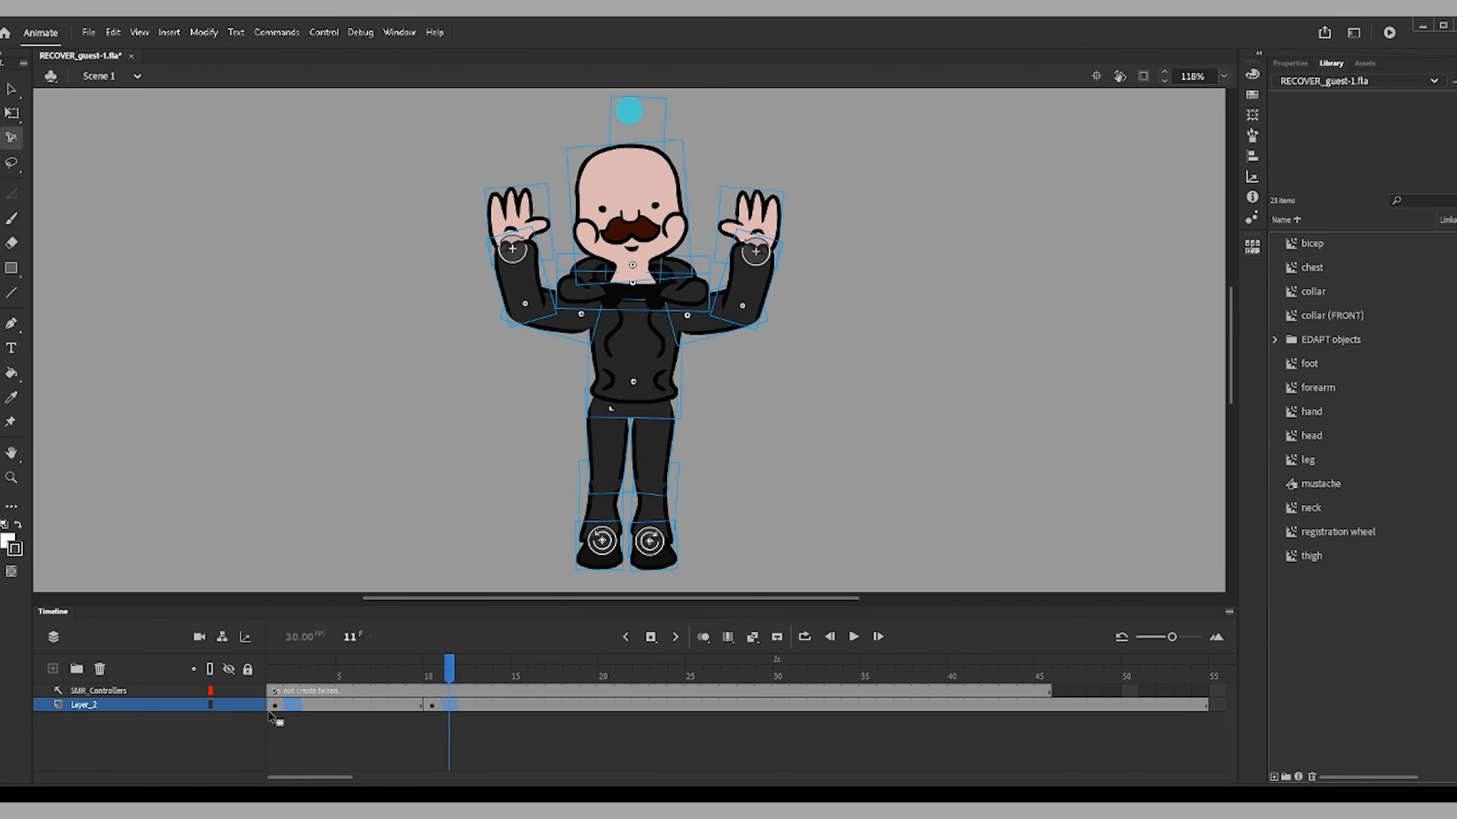
- Stretch both raised arms out sideways at frame 10 and shift the torso a little sideways
left_click(430, 674)
left_click_drag(764, 284, 853, 287)
left_click_drag(720, 317, 720, 322)
left_click_drag(536, 311, 546, 337)
left_click_drag(634, 328, 625, 327)
- Add a keyframe at frame 20, bring both wrist effectors down beside the hips and turn the hands inward
left_click(607, 705)
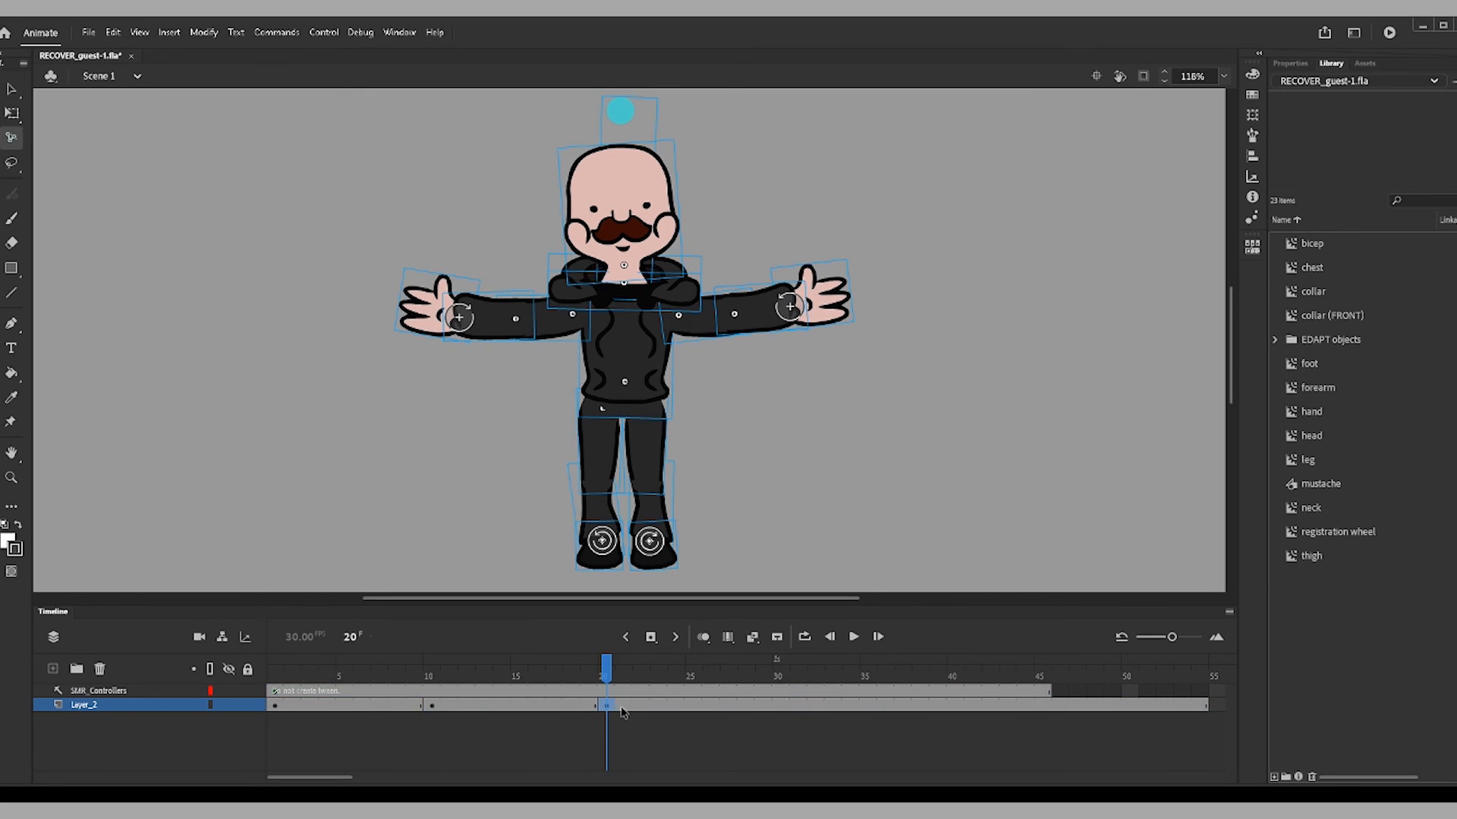
left_click_drag(790, 306, 707, 423)
left_click_drag(459, 317, 547, 424)
mouse_move(720, 448)
left_mouse_down()
mouse_move(693, 448)
mouse_move(722, 465)
left_mouse_up()
left_click_drag(557, 469, 551, 423)
left_click(710, 435)
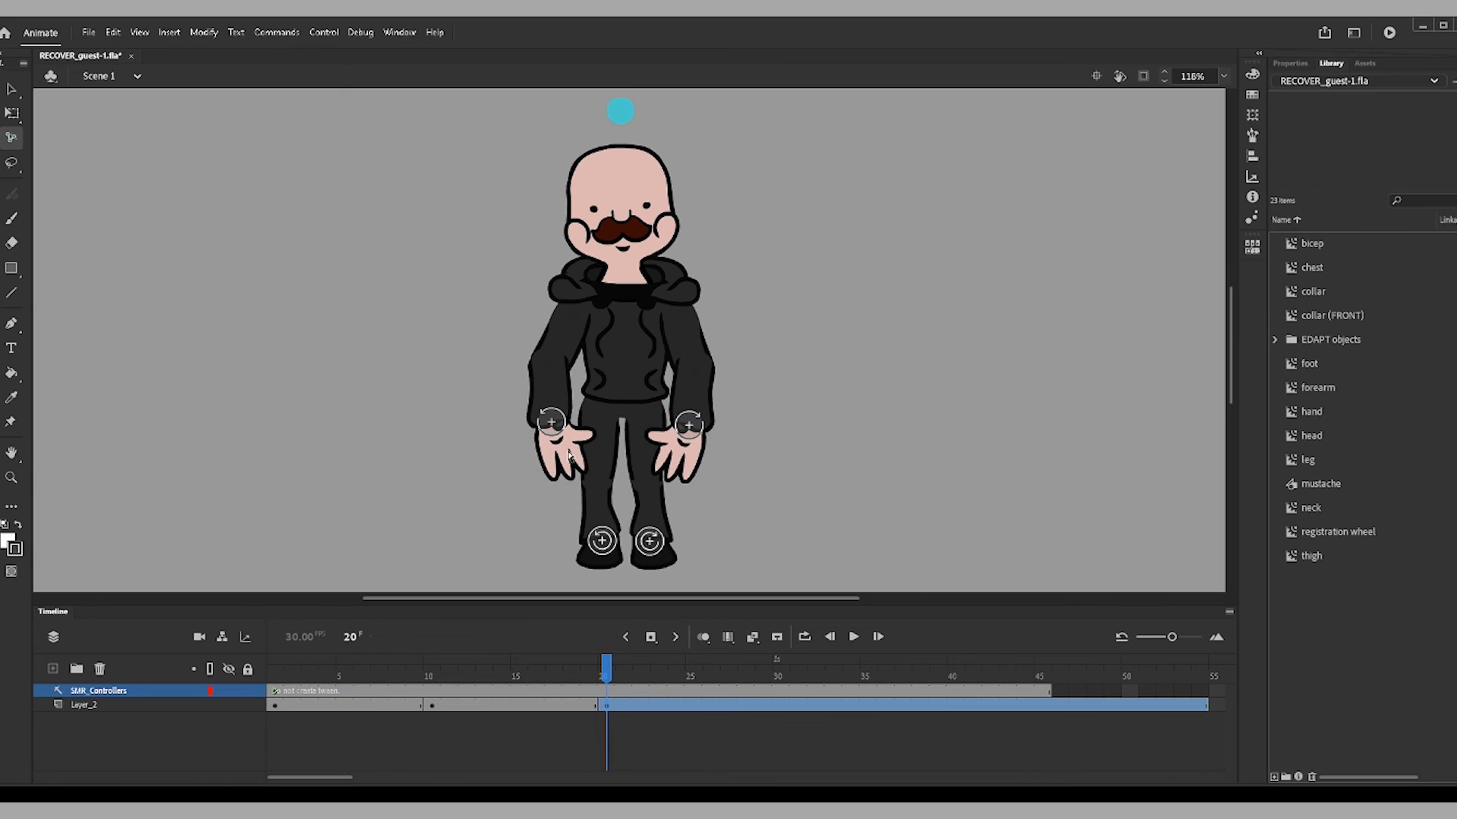
- Check the frame 10 pose, then fine-tune one wrist effector and the torso position at frame 20
left_click(431, 705)
left_click(606, 675)
left_click_drag(550, 423, 562, 422)
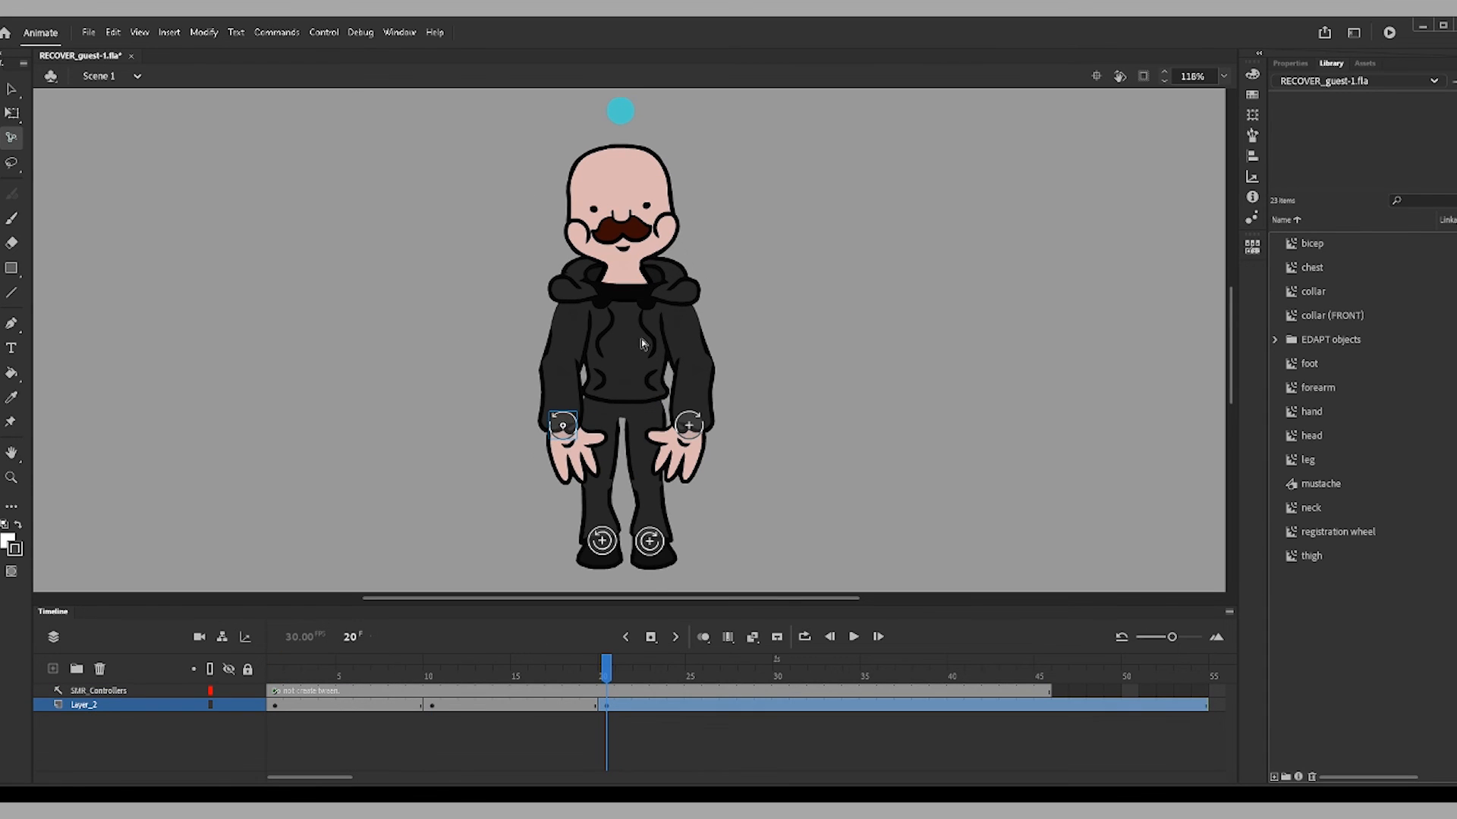
left_click_drag(638, 338, 631, 328)
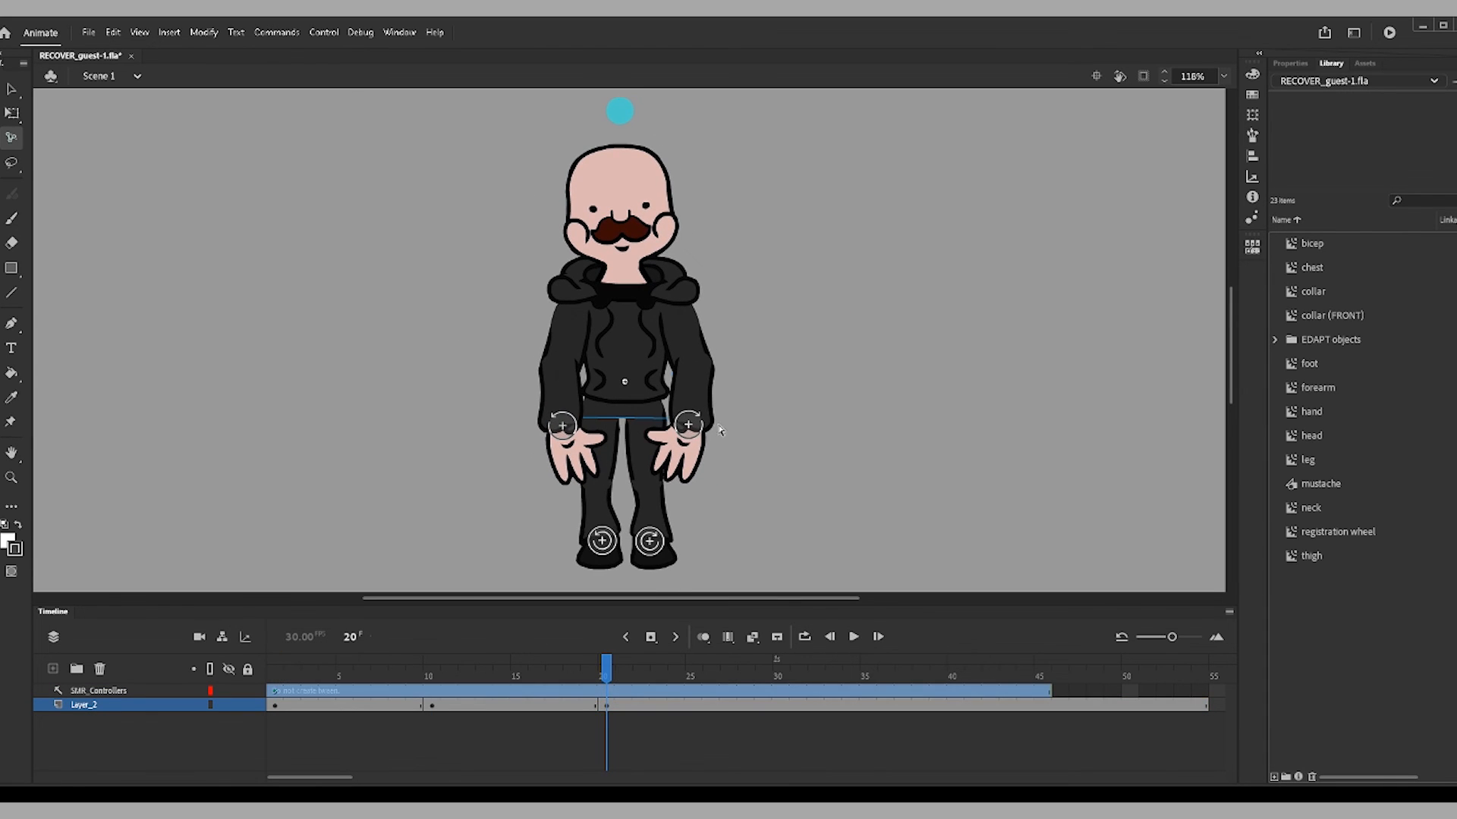
- Add a keyframe at frame 30 and pose the character with hands on hips, a tilted head and a leaning torso
left_click(780, 707)
key("F6")
left_click_drag(687, 425, 675, 386)
left_click_drag(562, 426, 574, 389)
left_click_drag(671, 397, 568, 385)
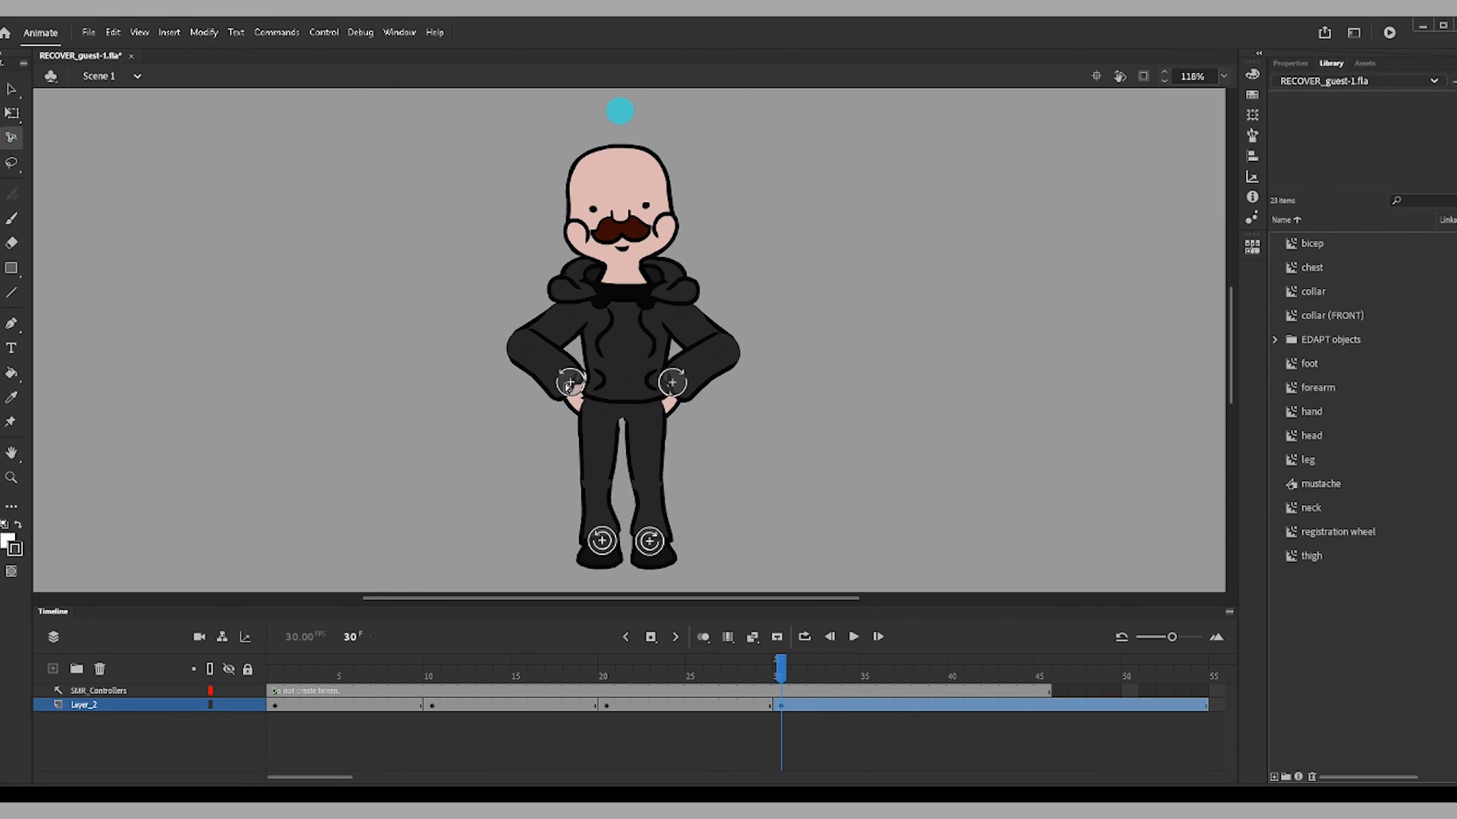
left_click_drag(619, 111, 609, 110)
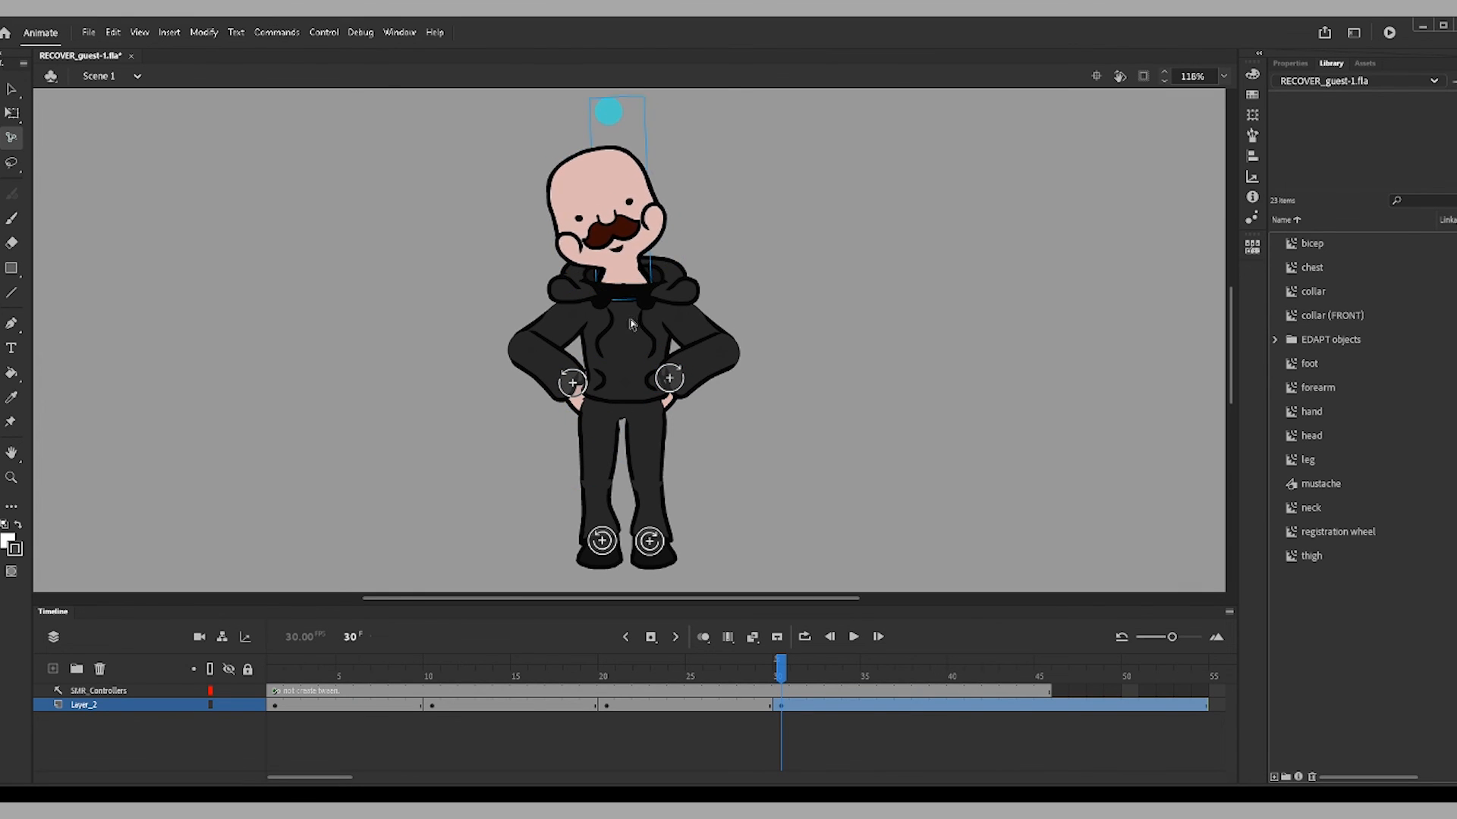
left_click_drag(631, 321, 638, 324)
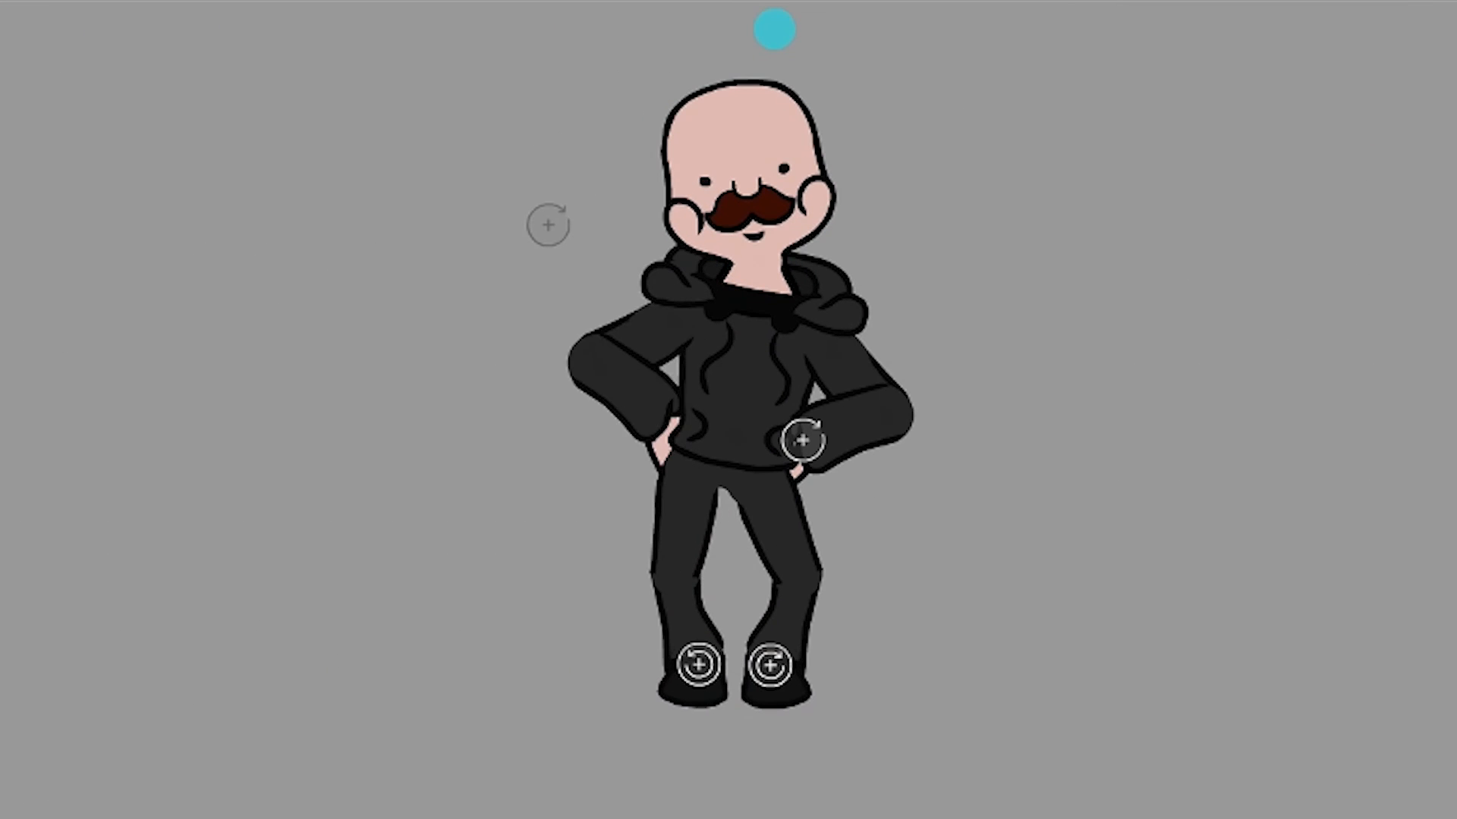